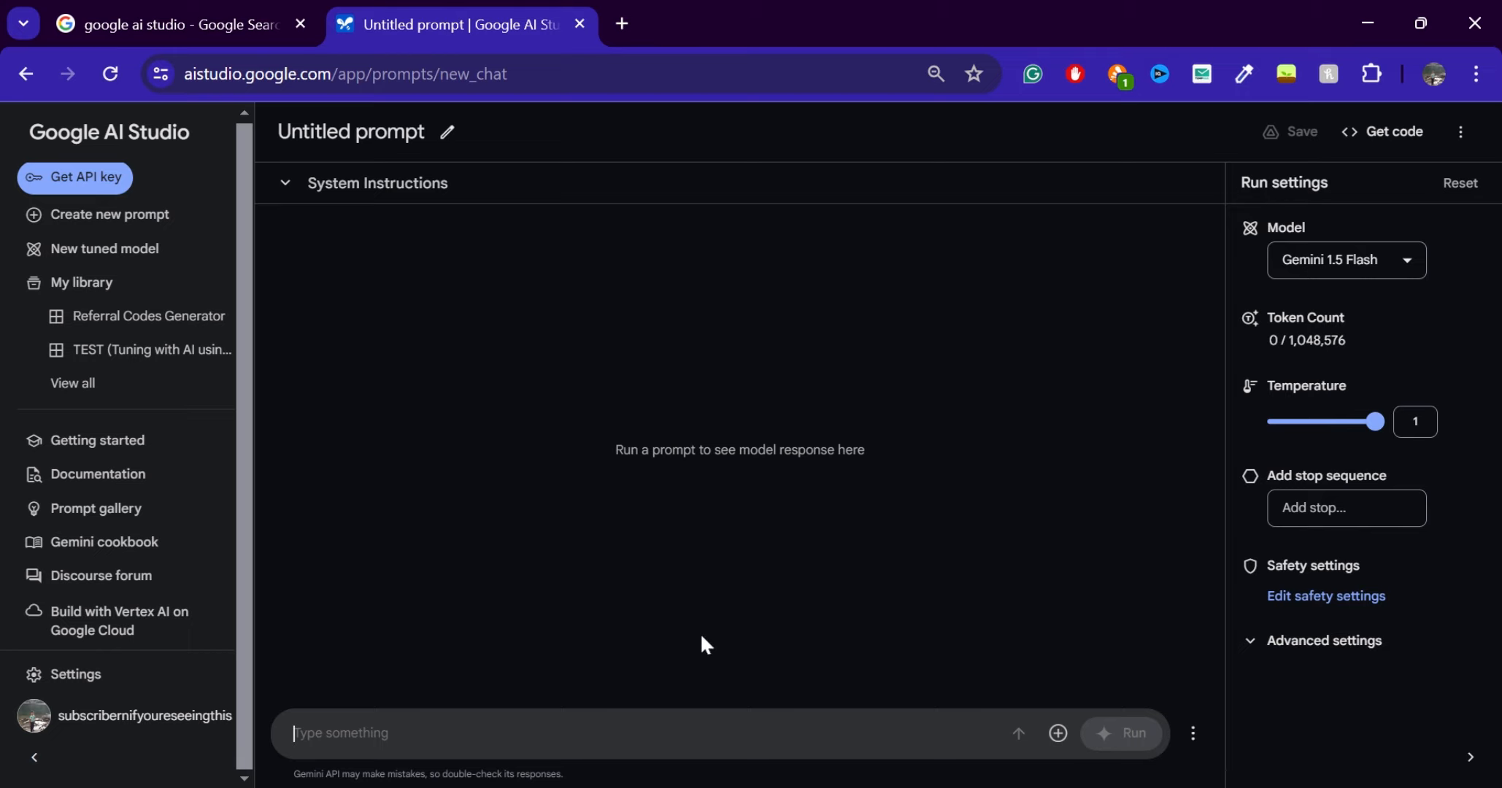
Review the list of models available for the new chat prompt
click(1344, 267)
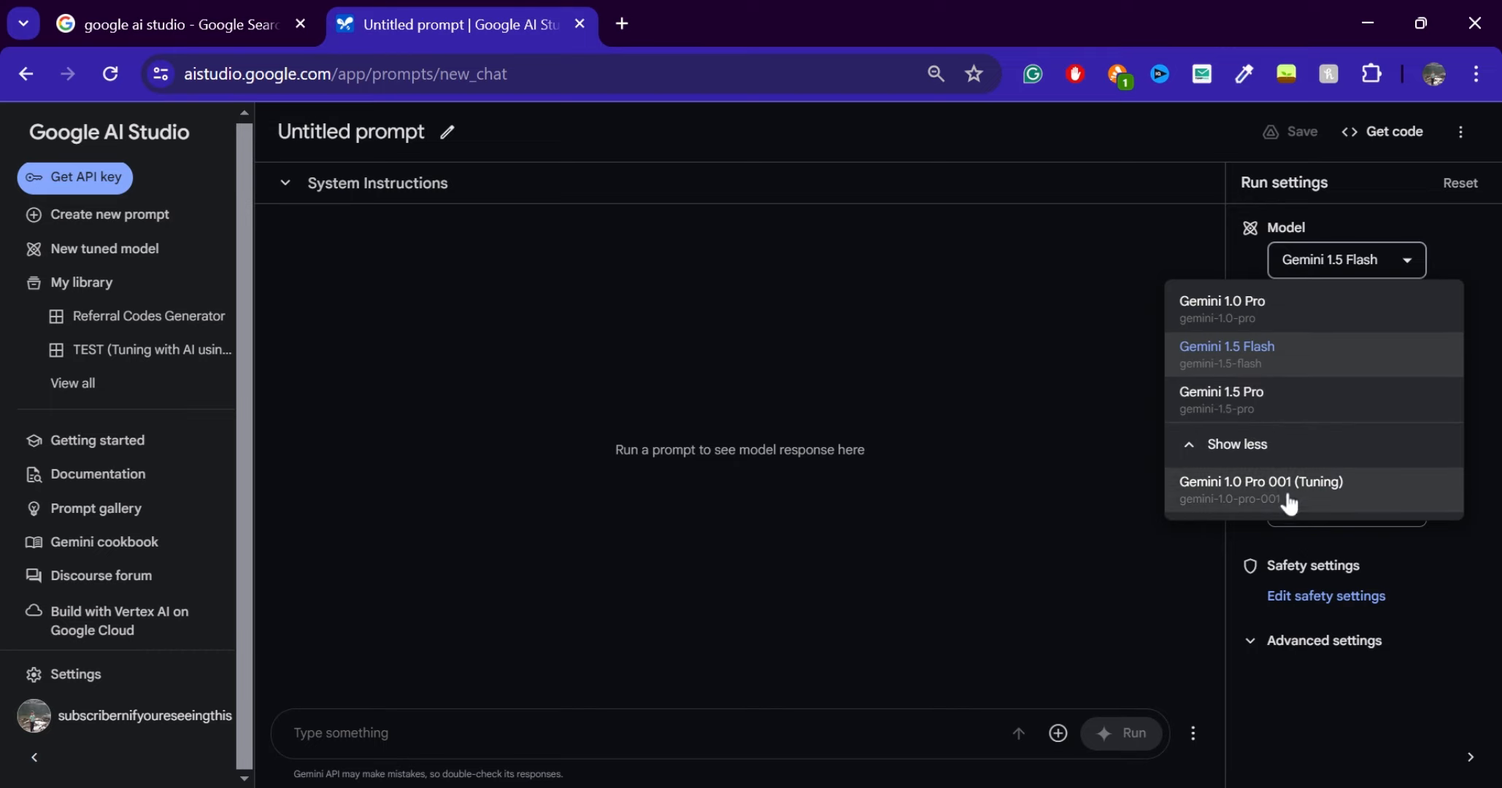
click(1002, 552)
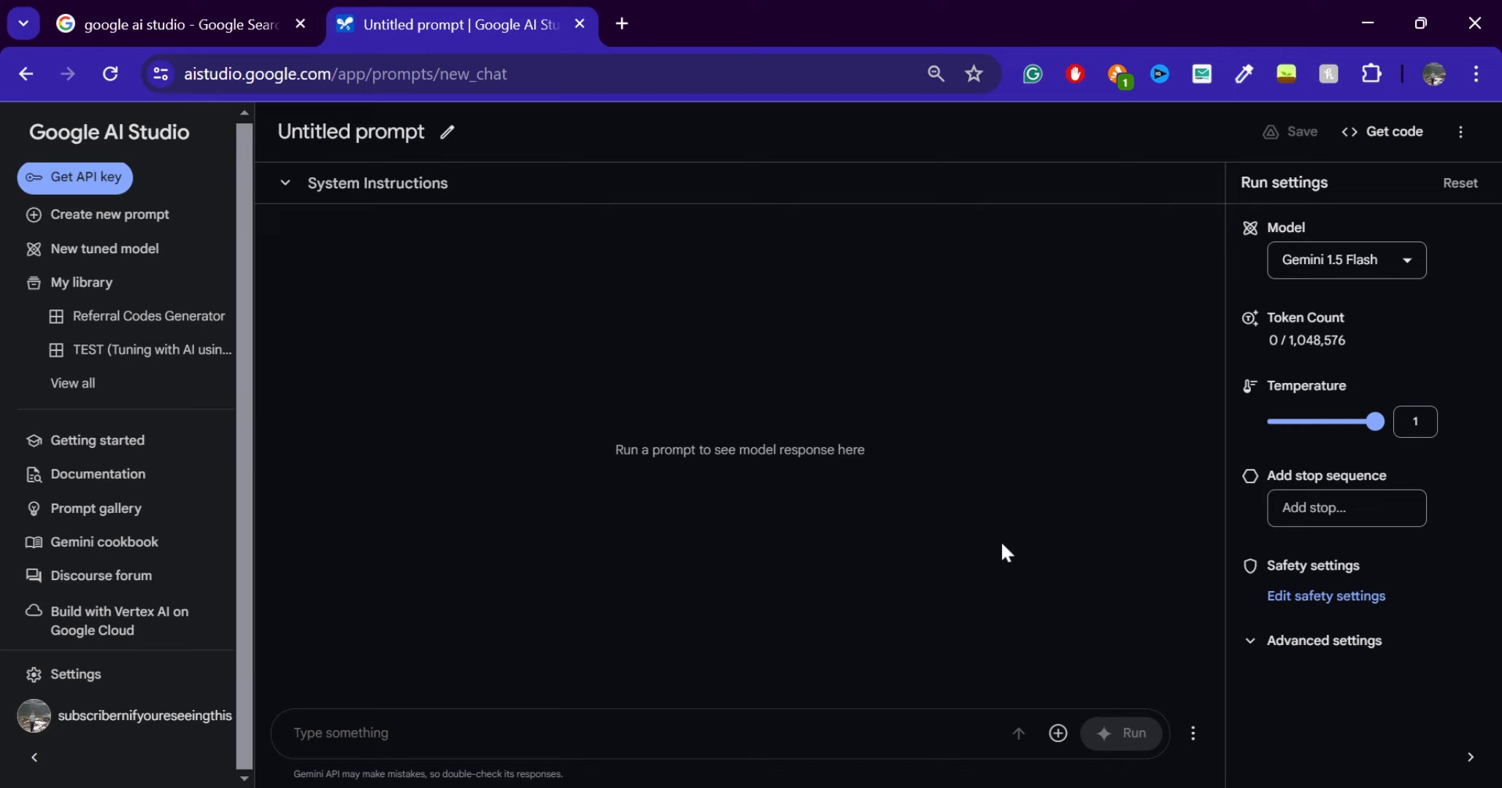
drag(476, 408, 182, 283)
click(504, 328)
Try to set up a new tuned model using the existing Referral Codes Generator structured prompt as its tuning data
click(109, 252)
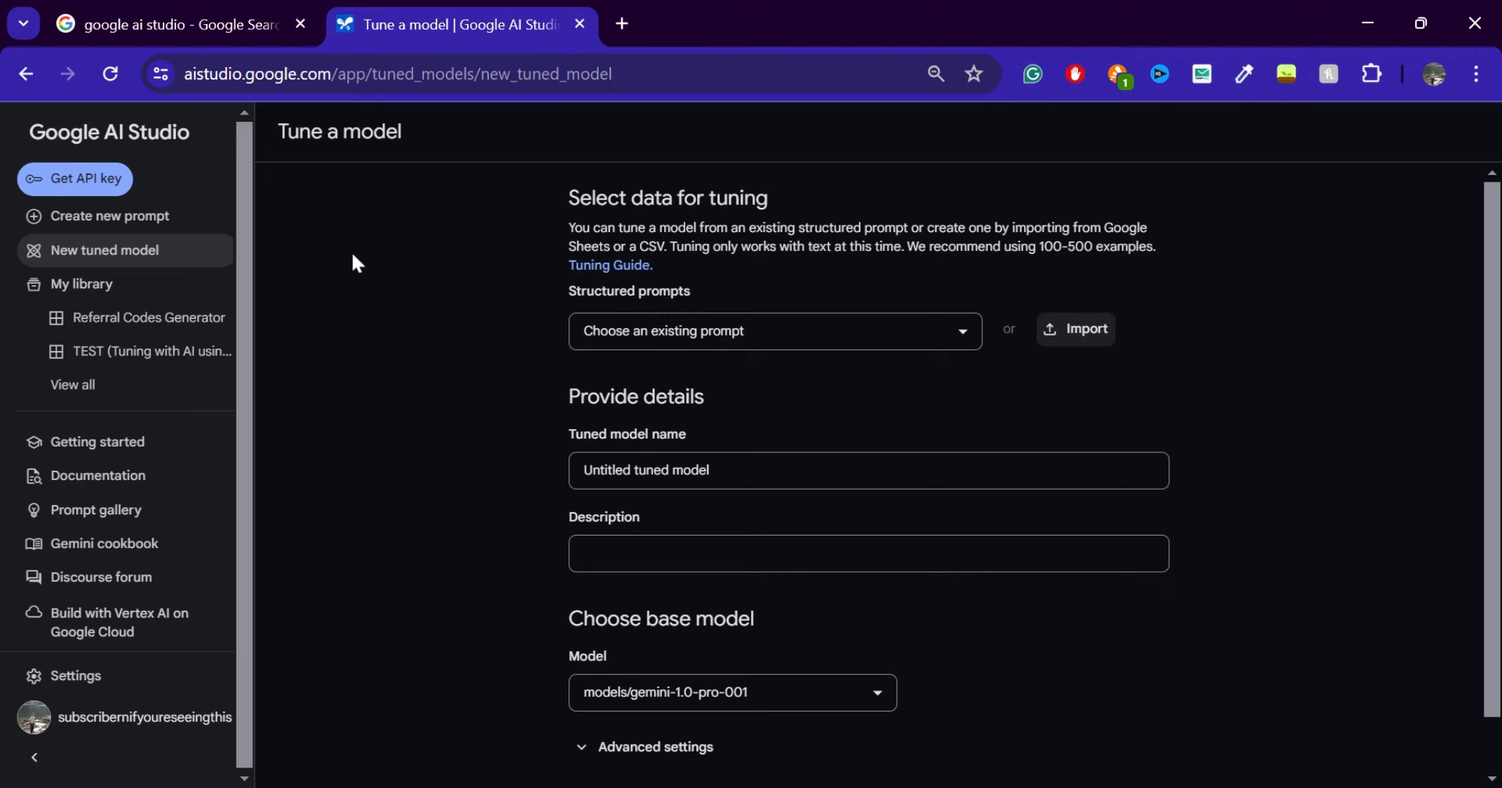
click(128, 219)
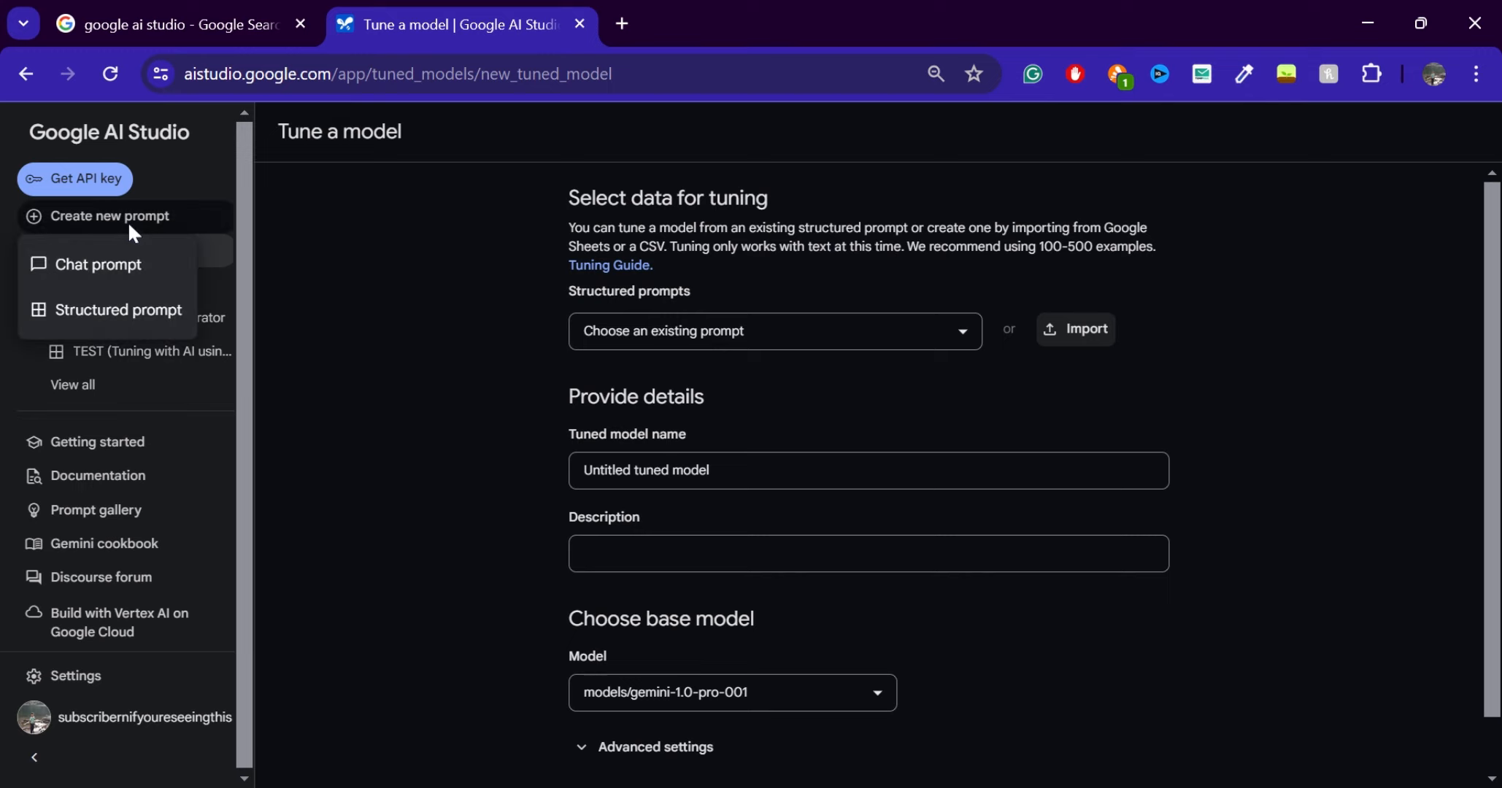
click(526, 436)
scroll(835, 380, down, 1)
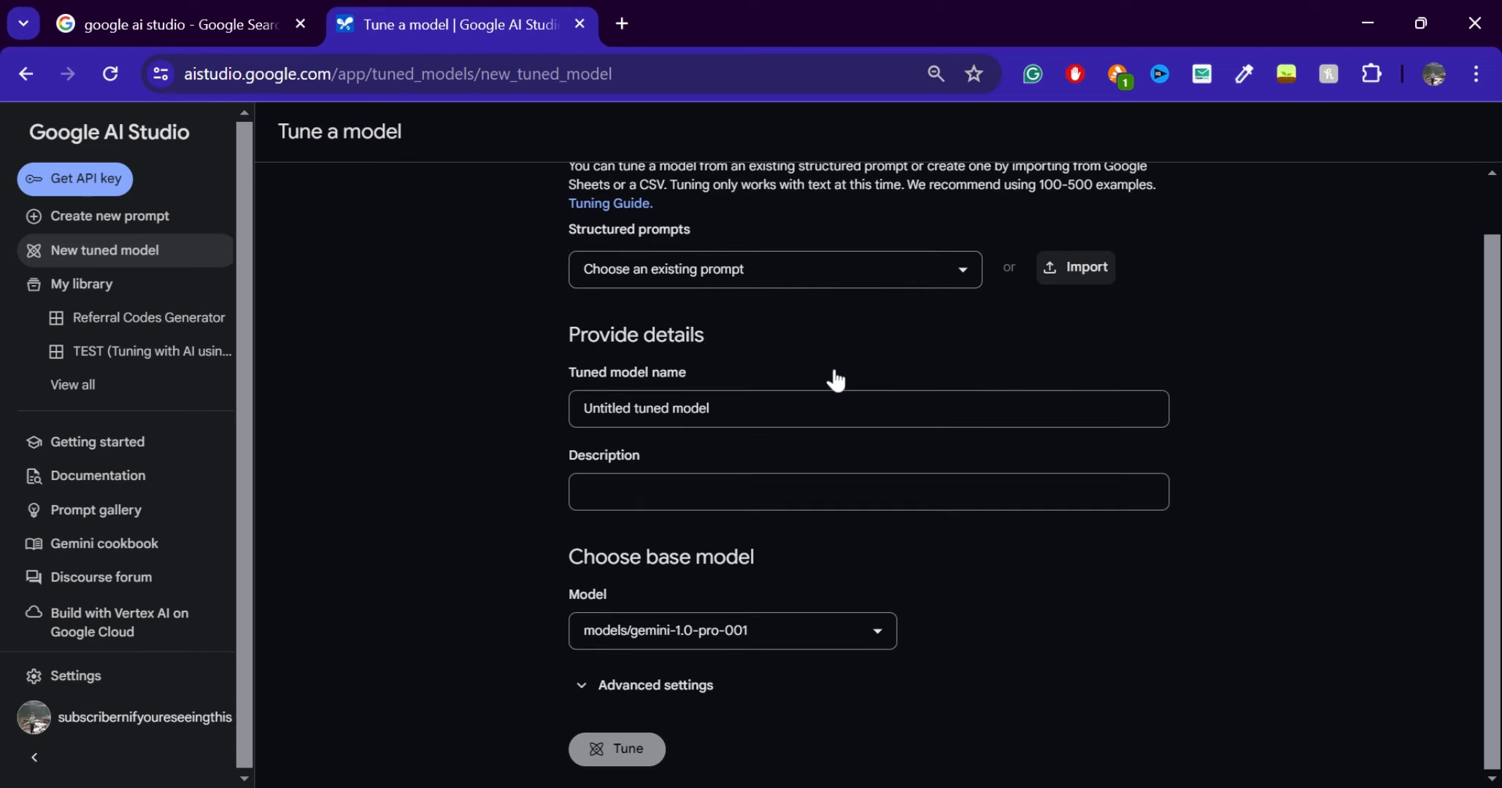
click(896, 271)
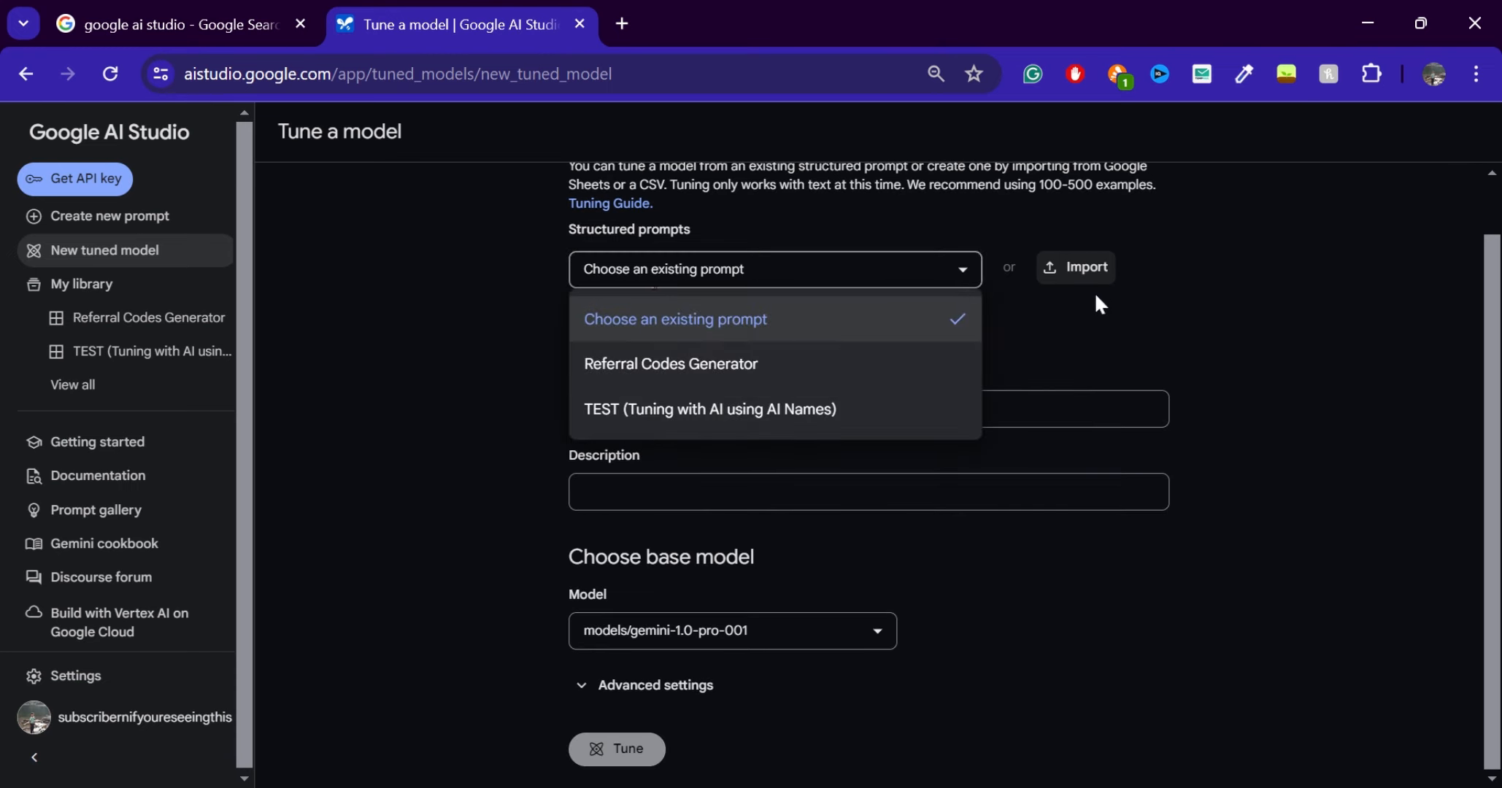
click(859, 364)
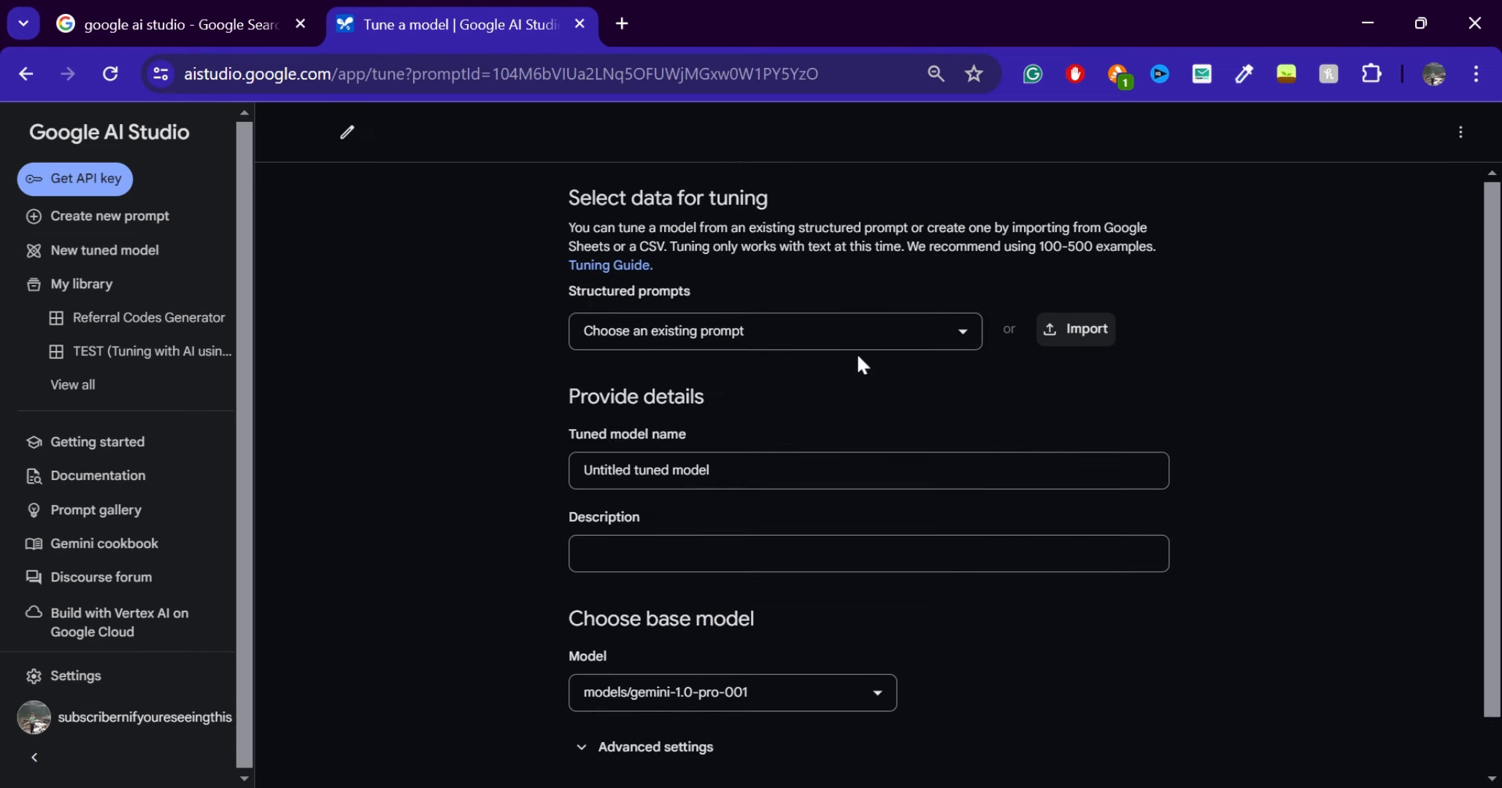
scroll(858, 359, down, 3)
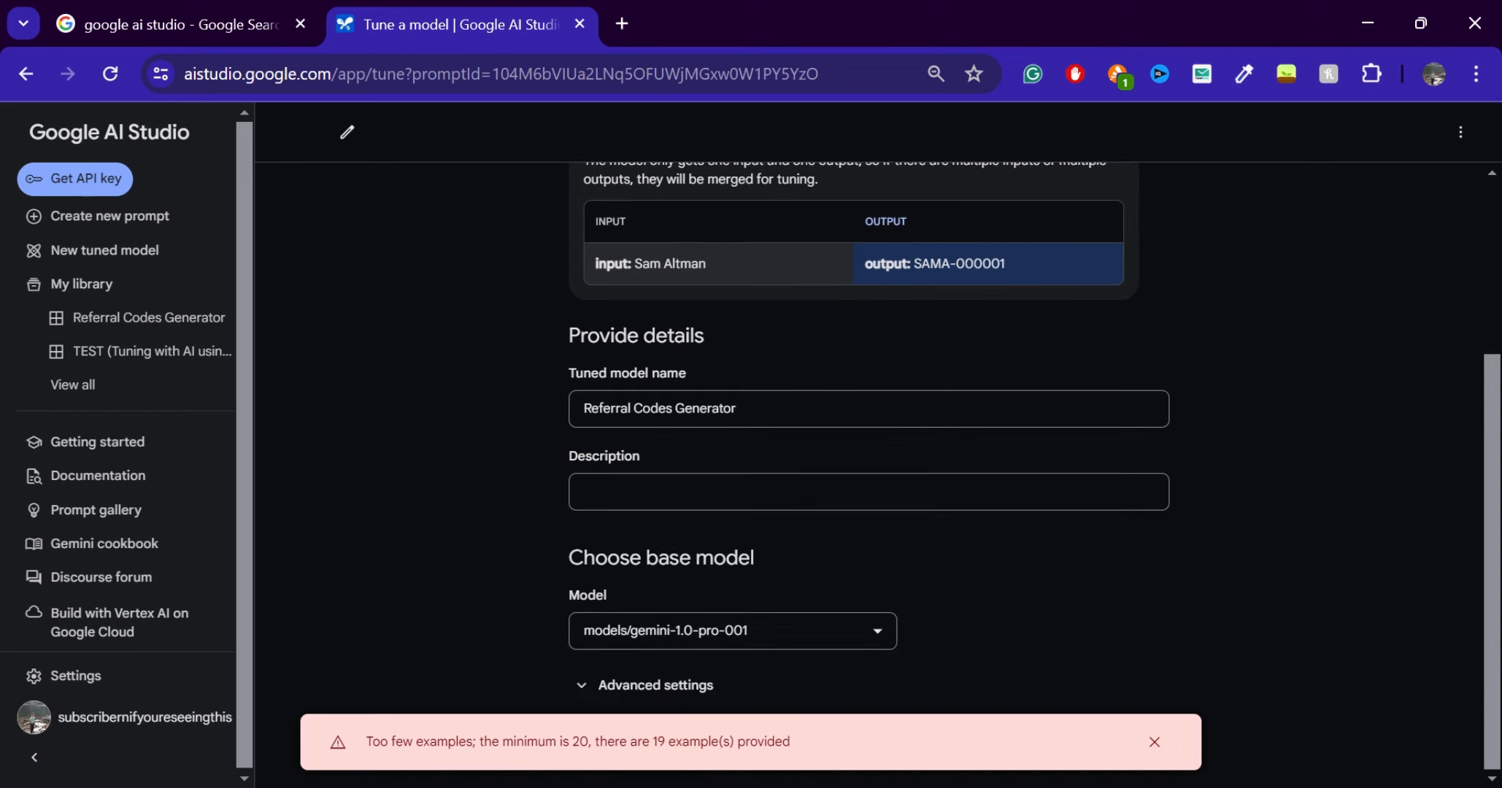
drag(556, 742, 638, 742)
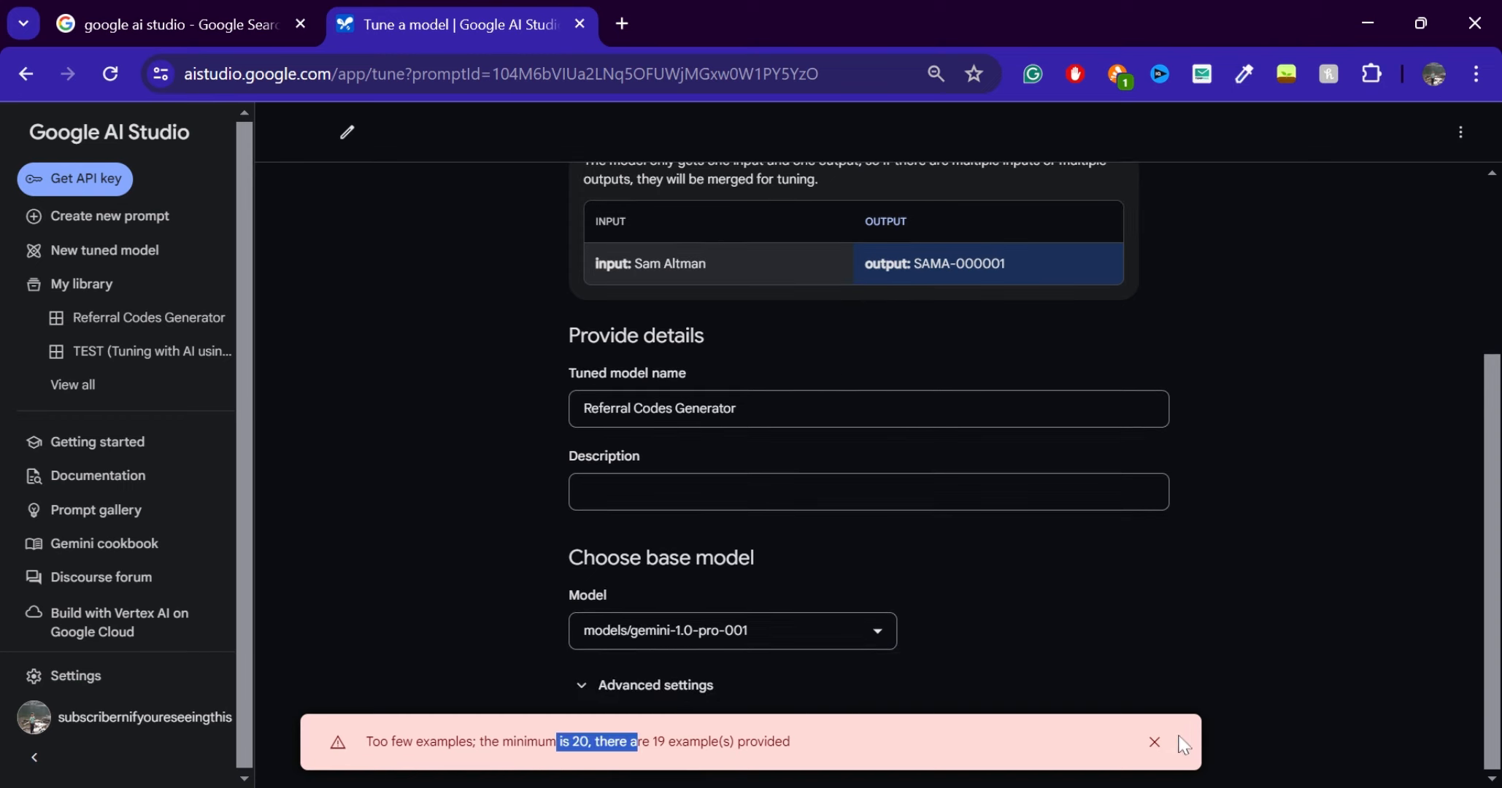
click(1154, 742)
scroll(876, 380, up, 3)
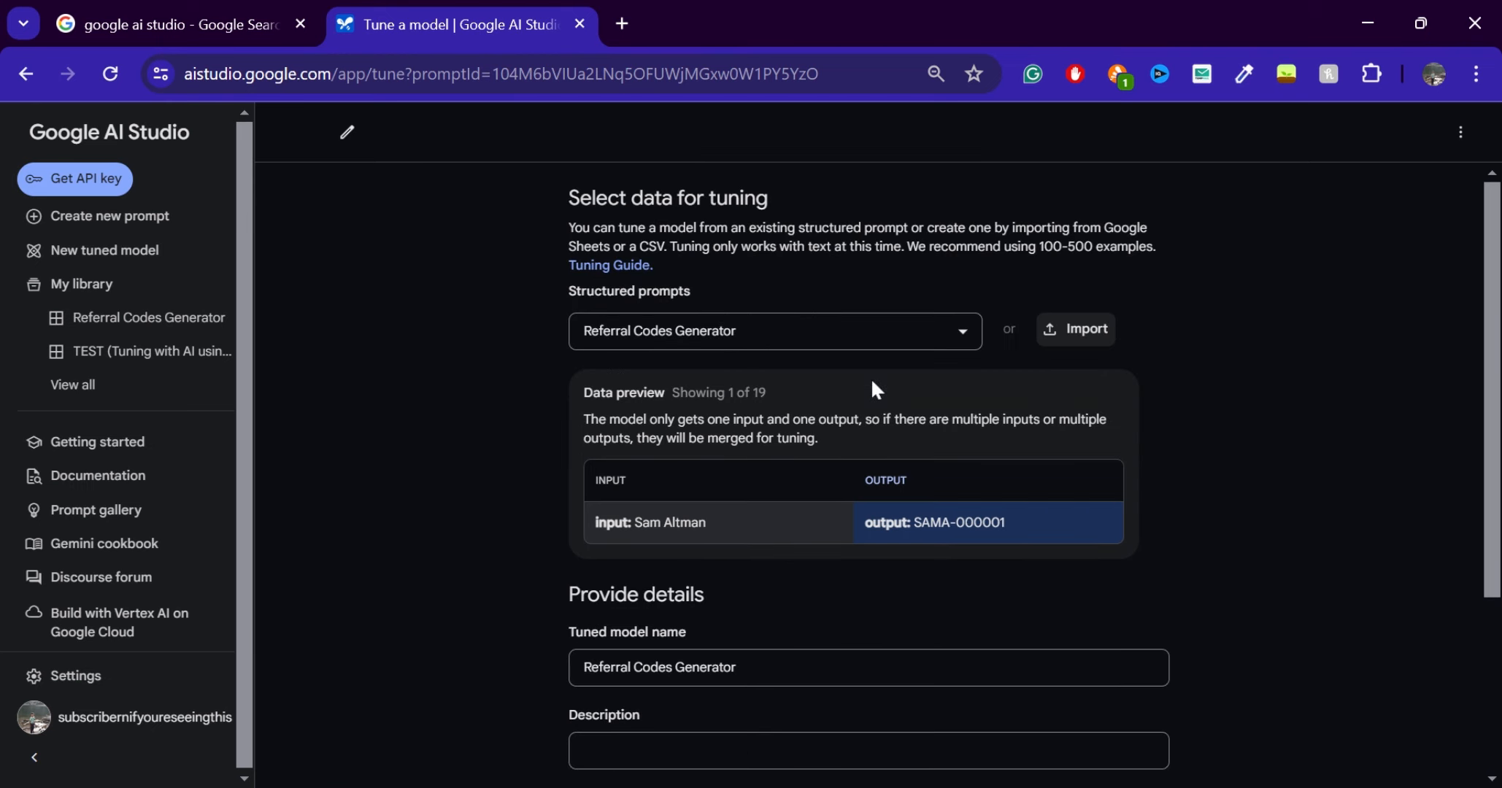
Create a new structured prompt with one example that has the input "hi" and the output "hello"
click(115, 225)
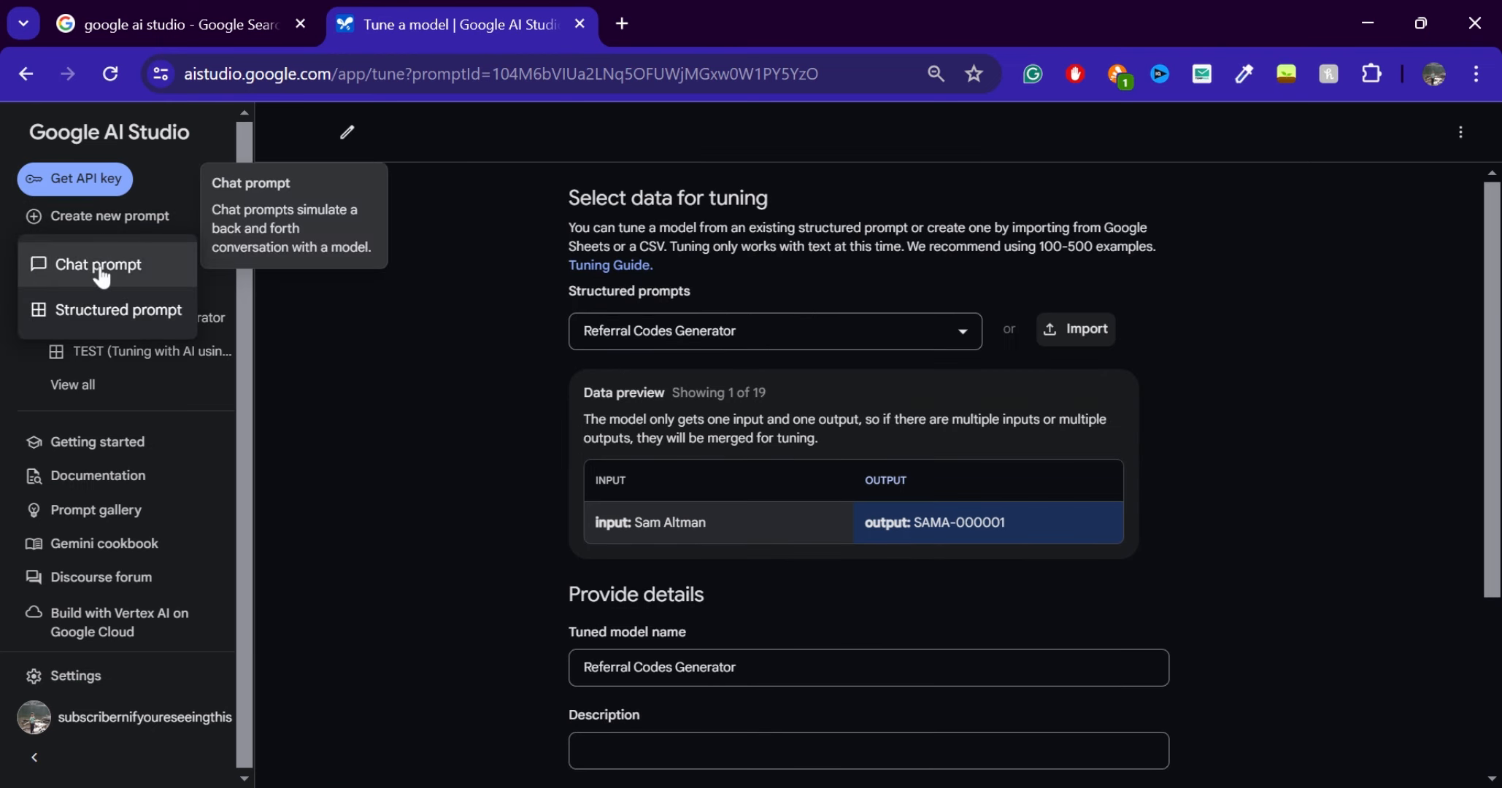
click(124, 313)
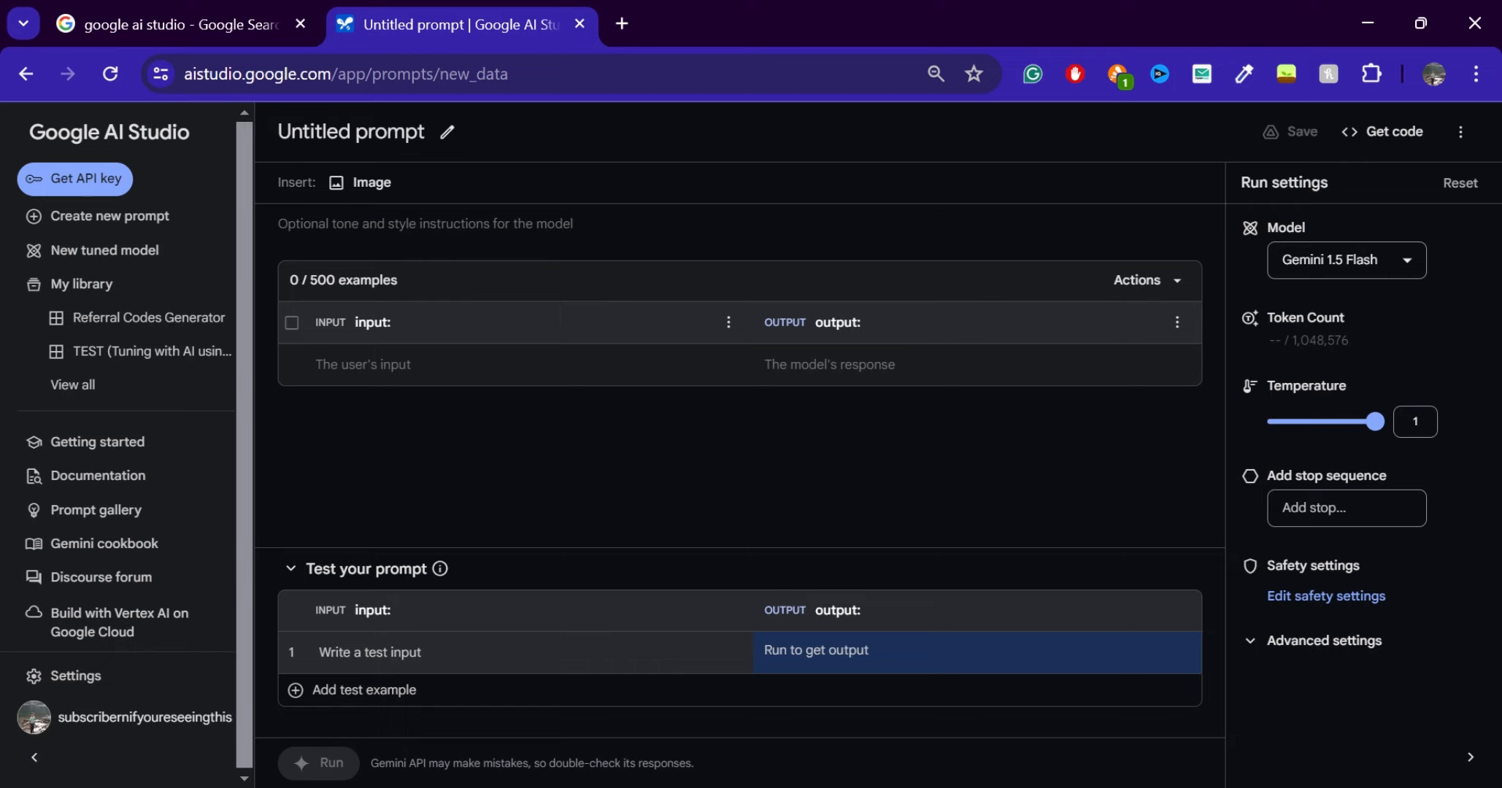
click(382, 322)
click(832, 362)
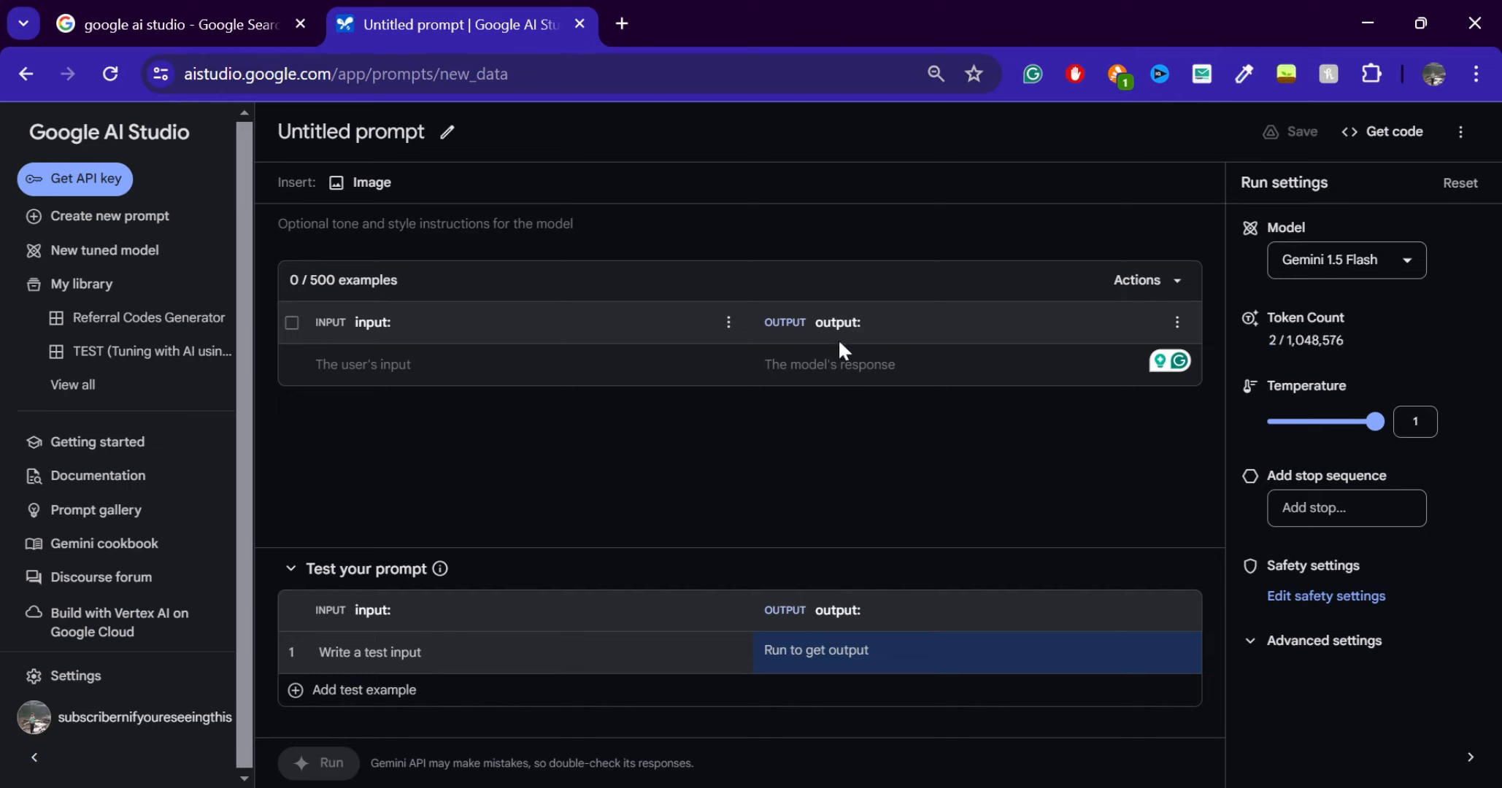
click(351, 370)
text(hi)
click(782, 372)
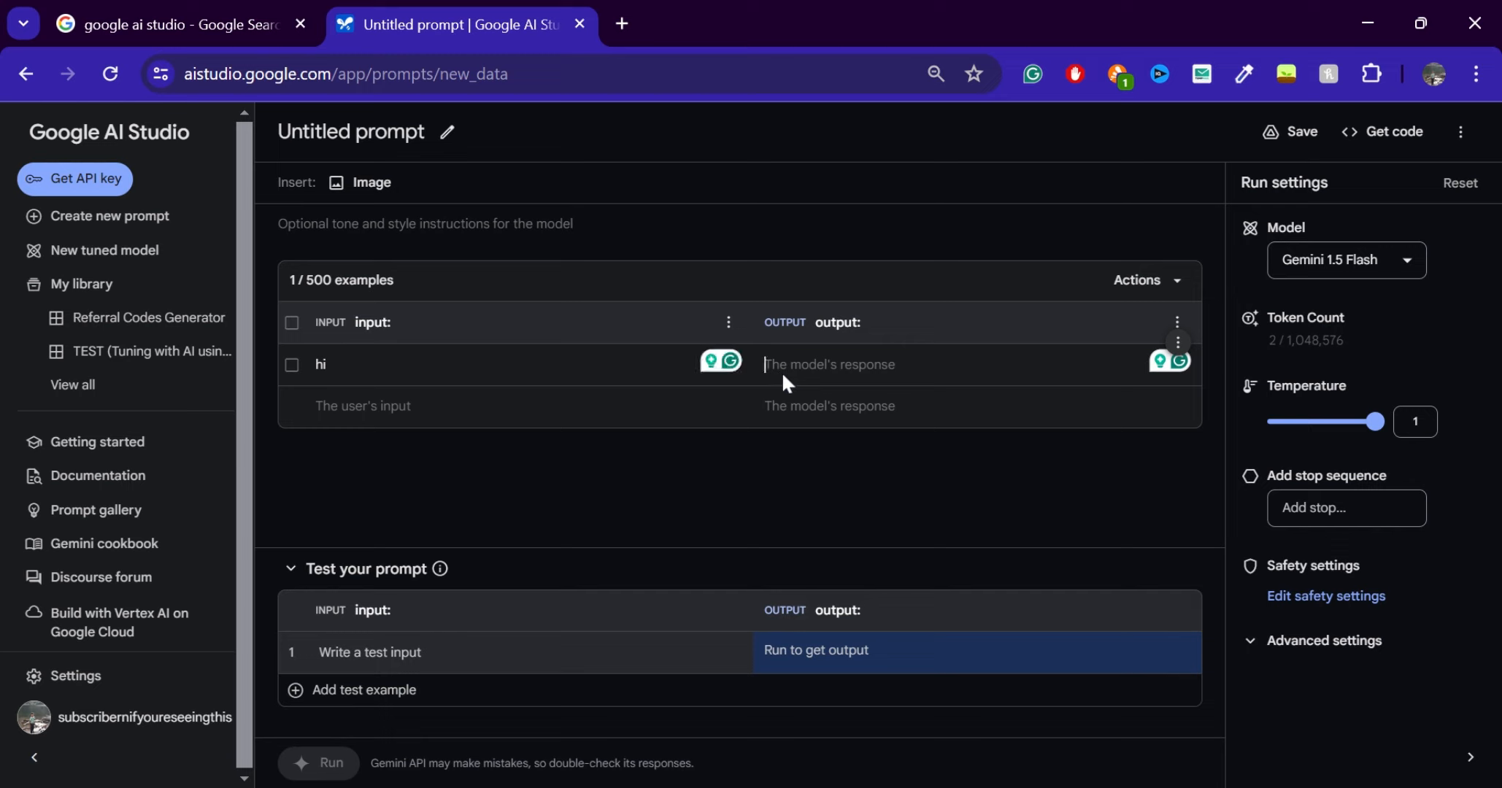
text(hello)
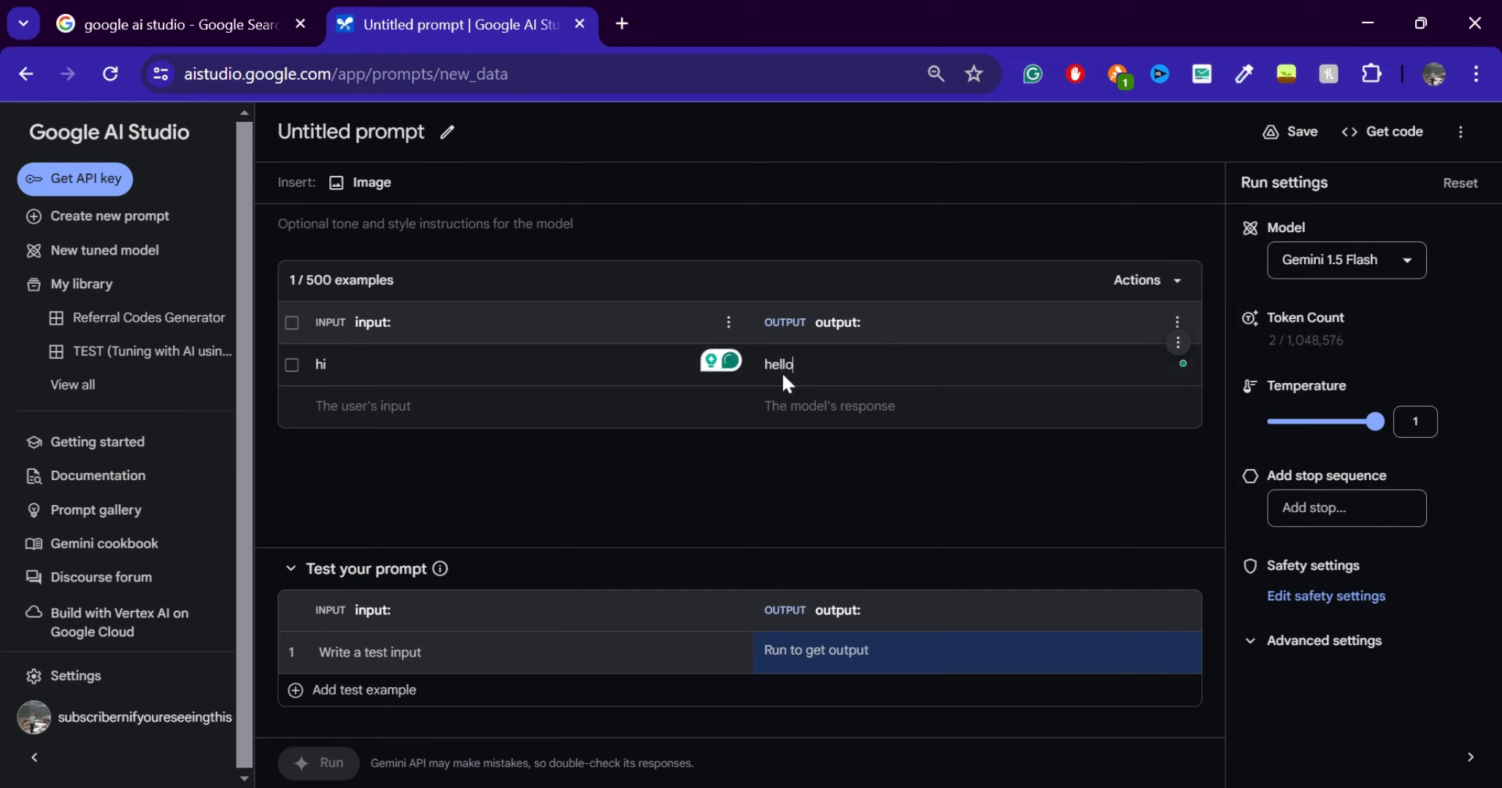
Set the structured prompt's model to Gemini 1.5 Pro
click(1343, 264)
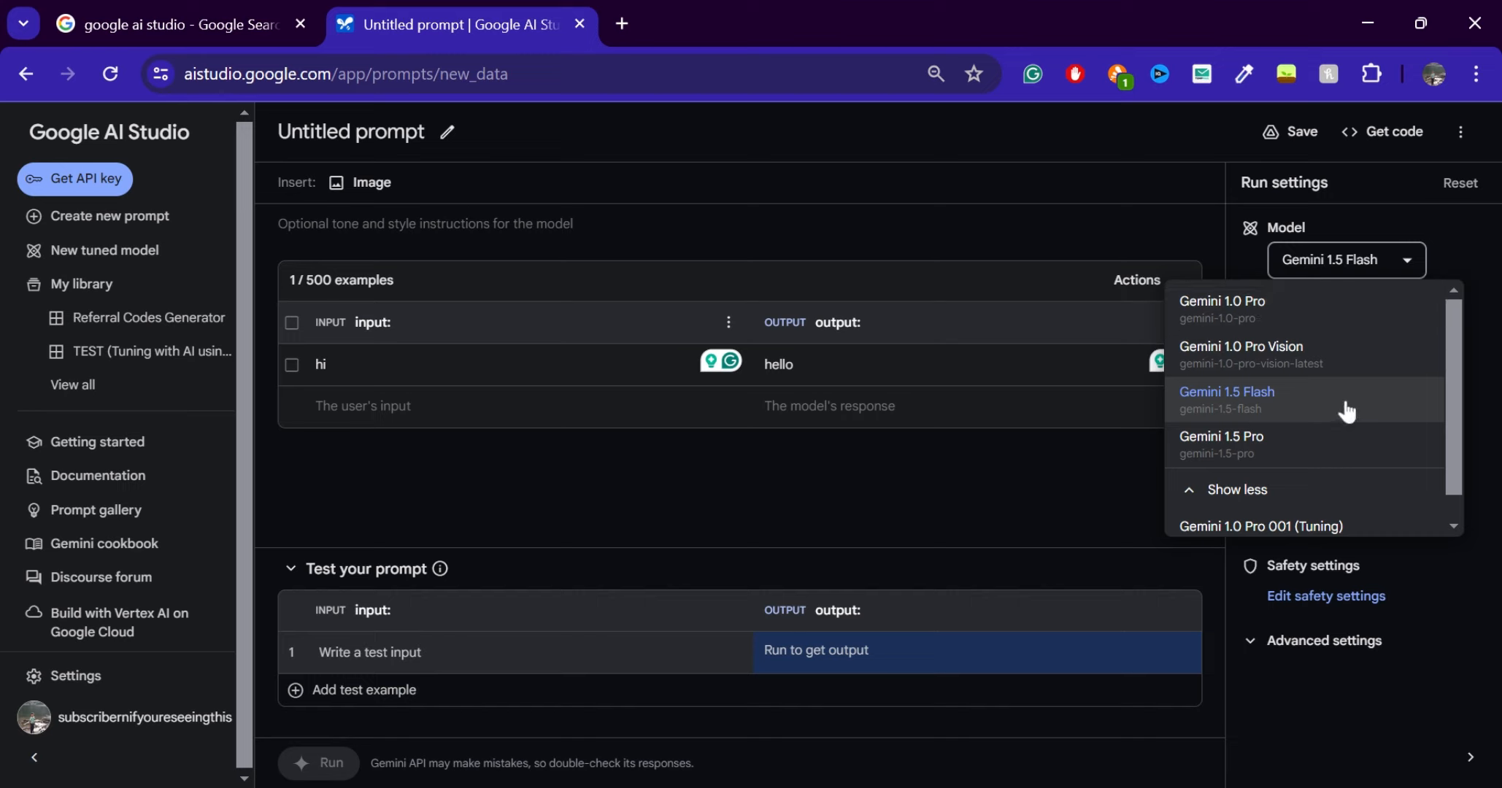
scroll(1249, 471, down, 1)
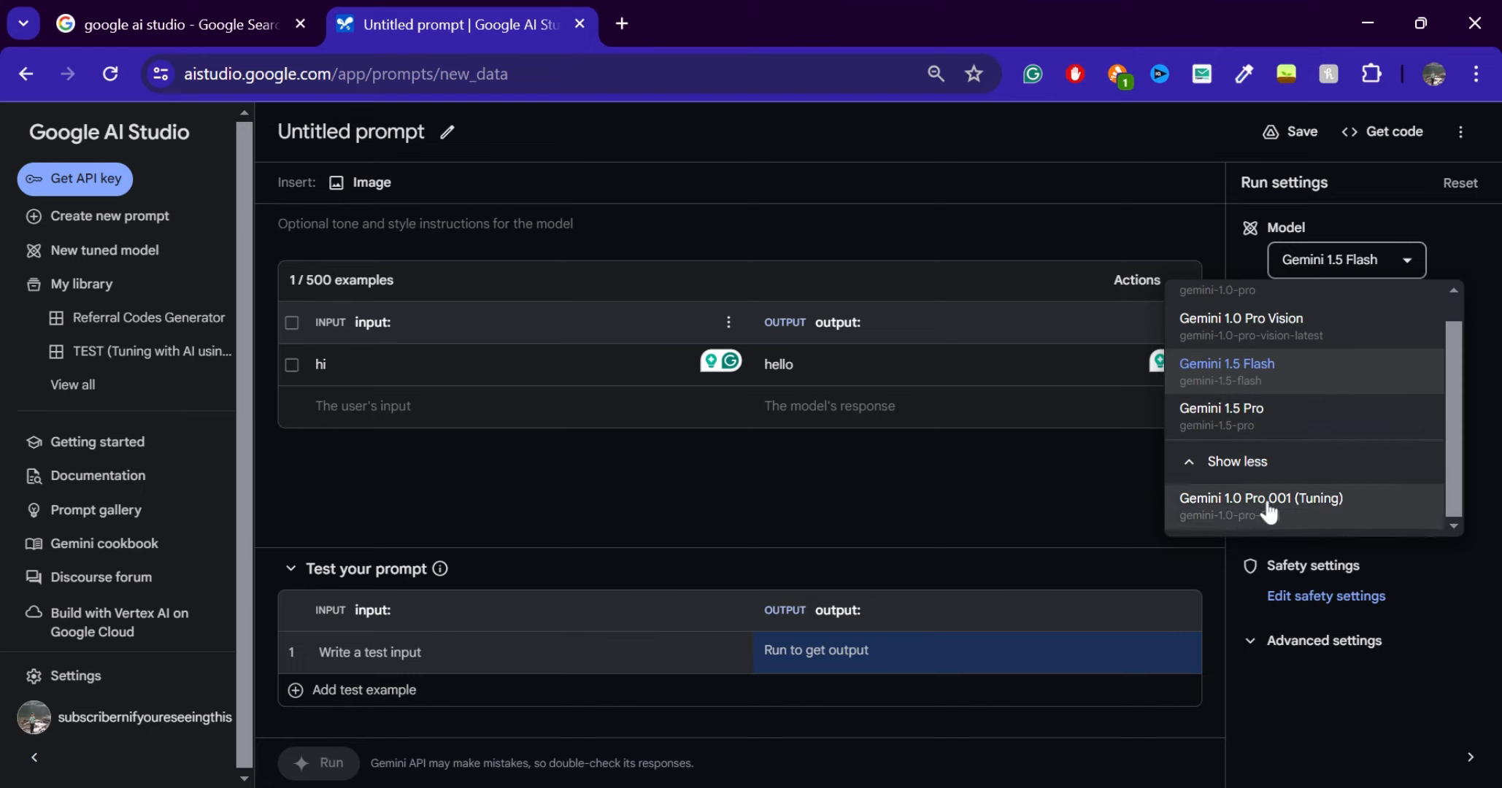
click(879, 517)
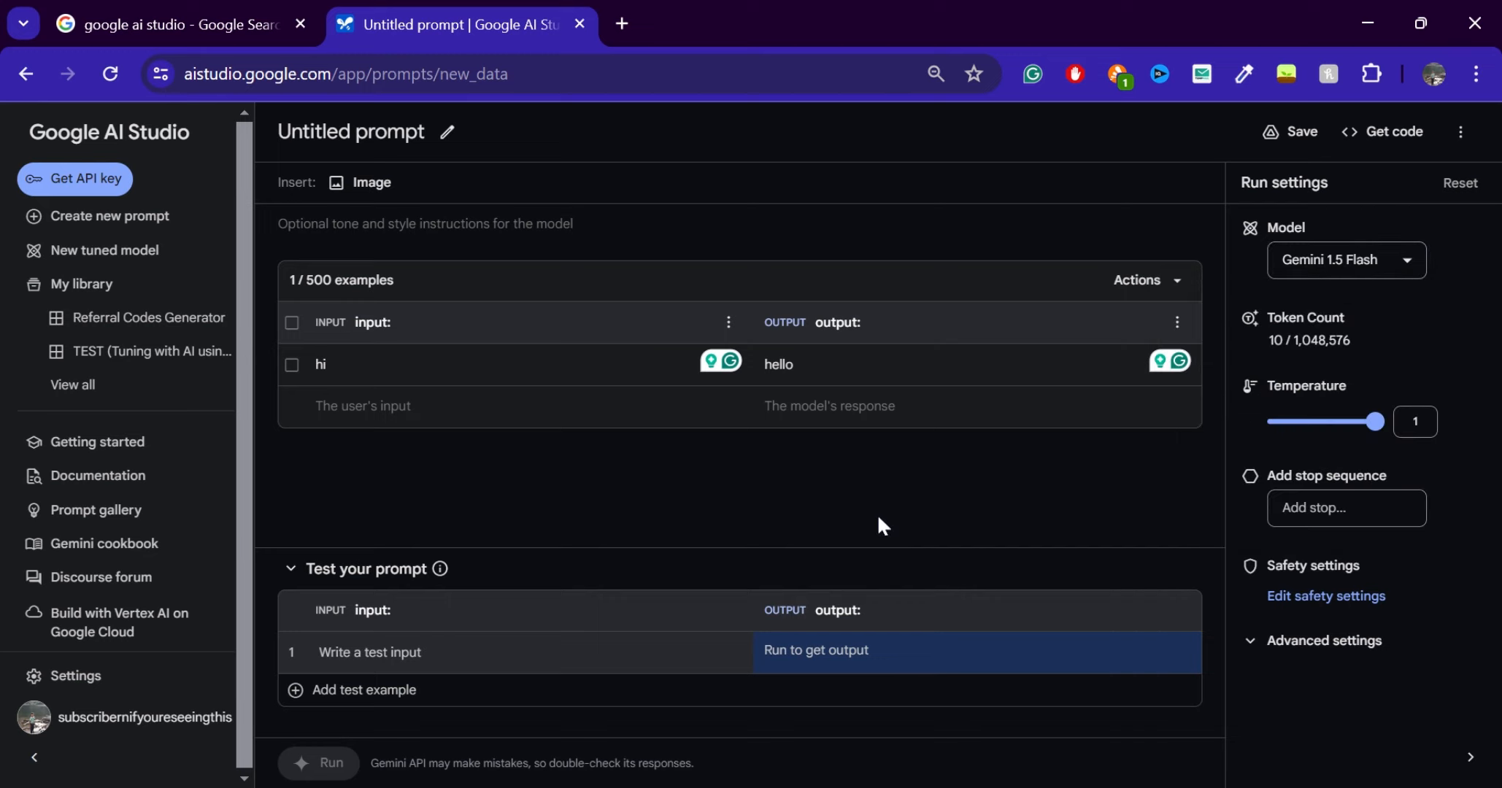
click(1409, 270)
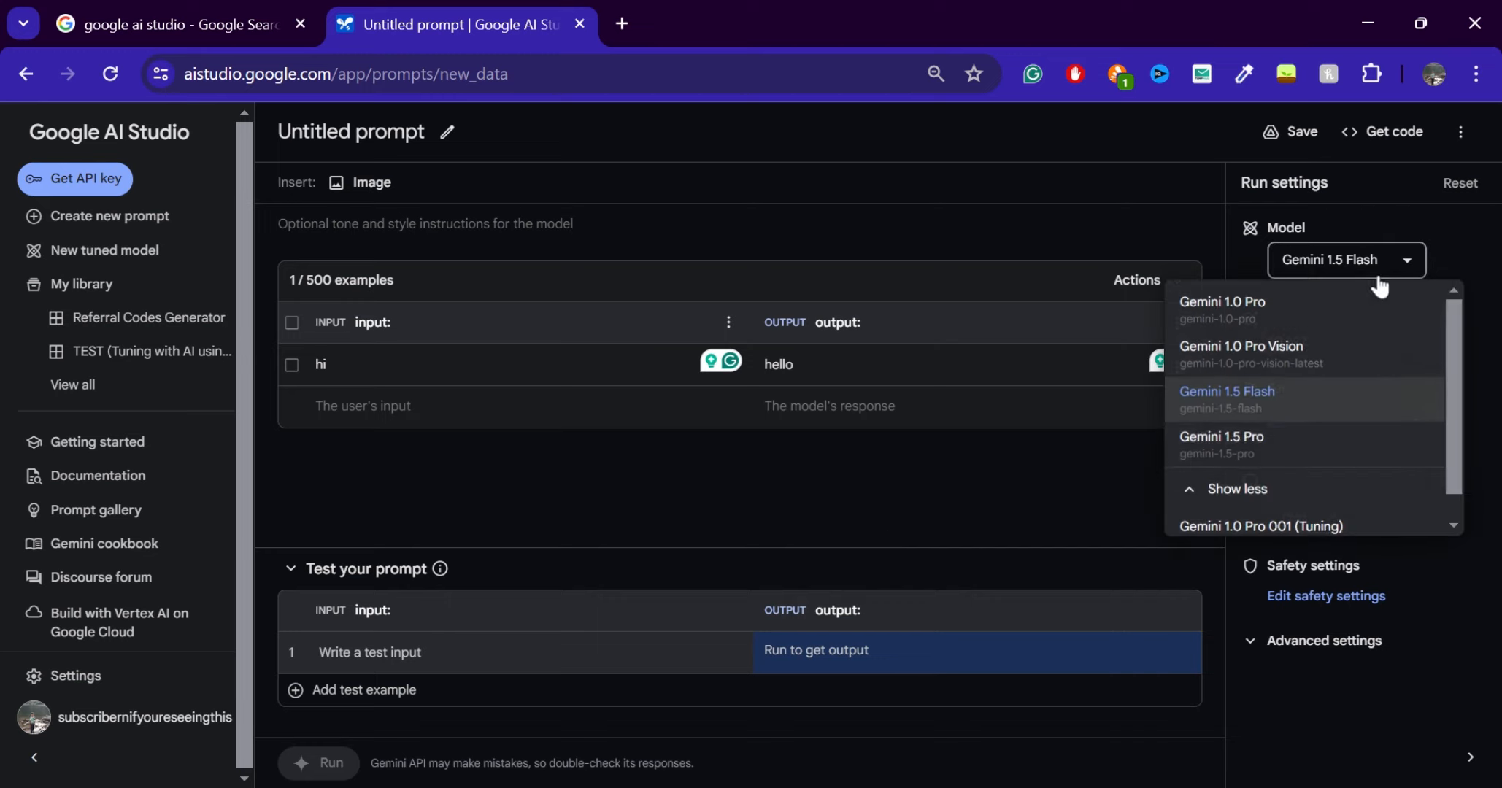
click(1241, 435)
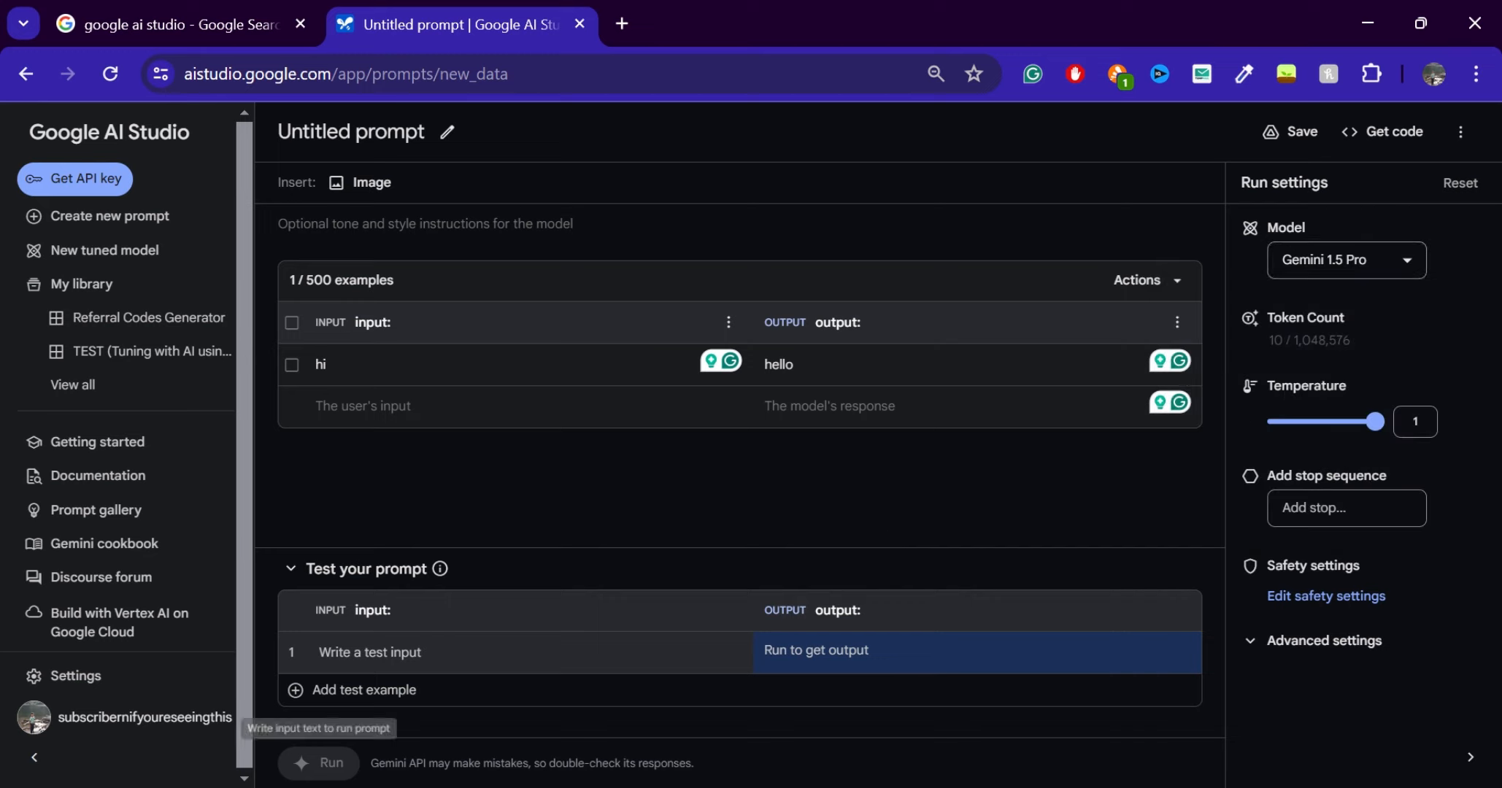
Enter "hi" as the first test input and run the structured prompt
click(348, 653)
text(hi)
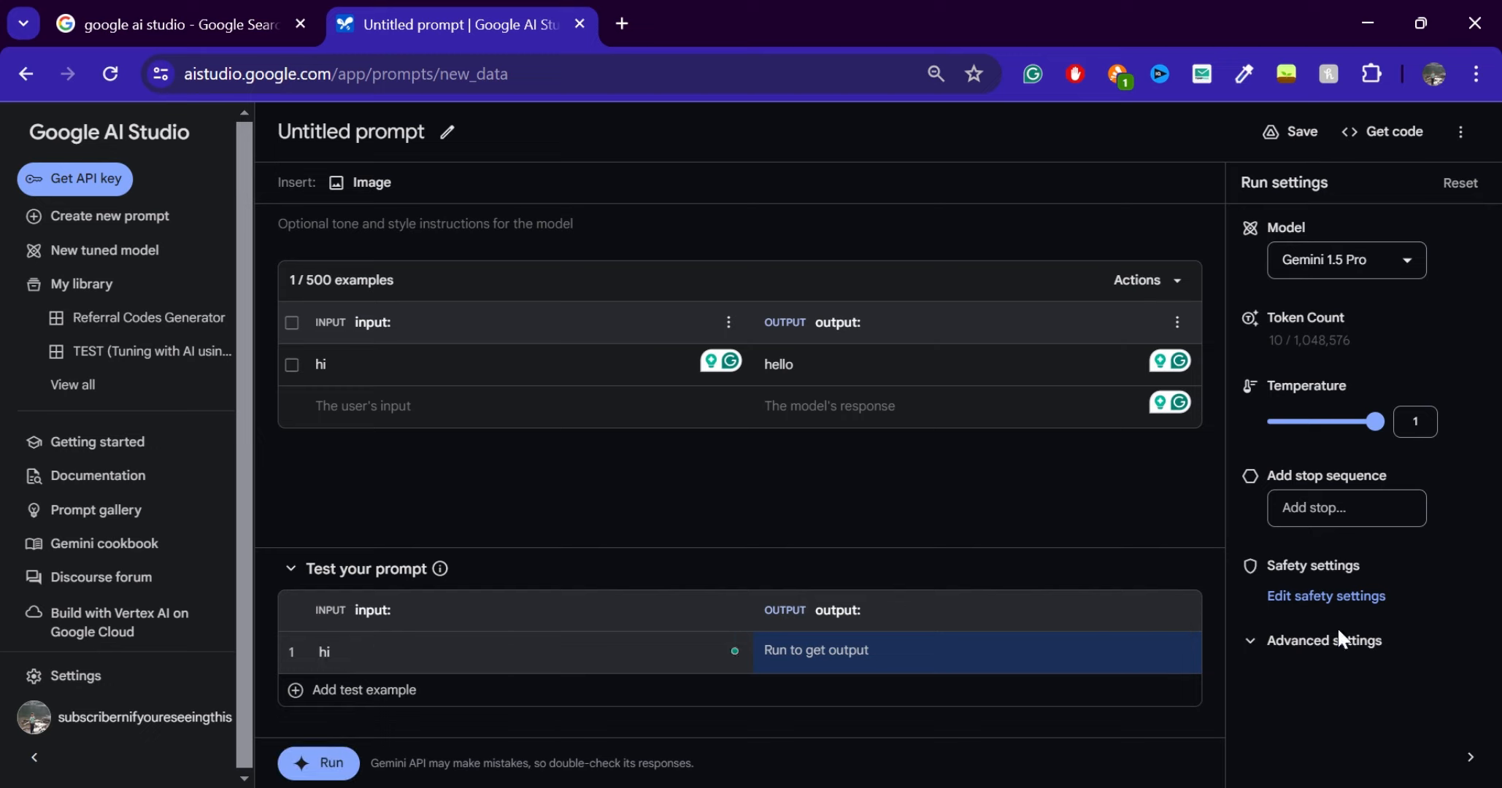
click(318, 764)
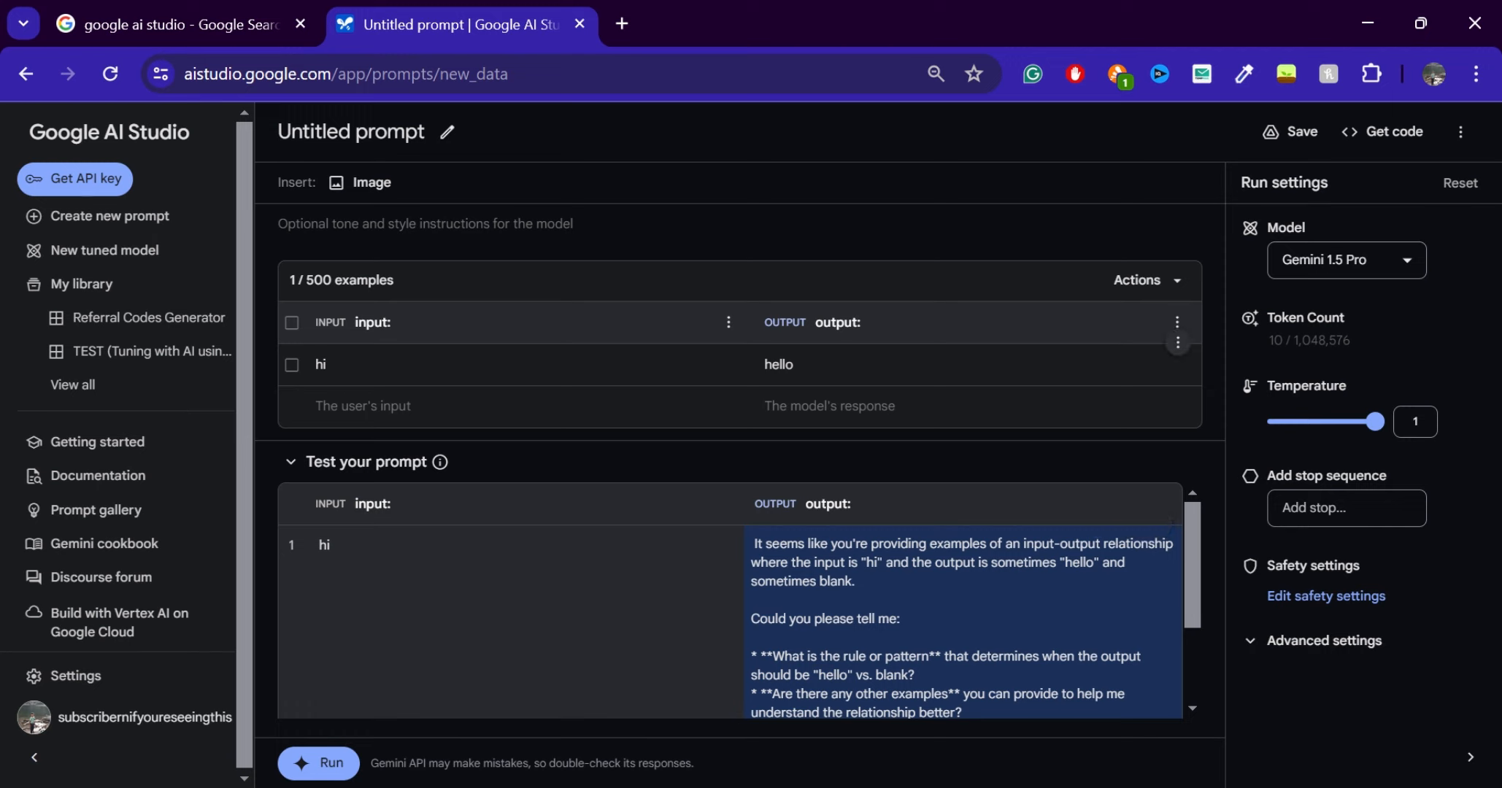
Check the example's expected output and look through the available models, including the tuning model
key(ctrl+a)
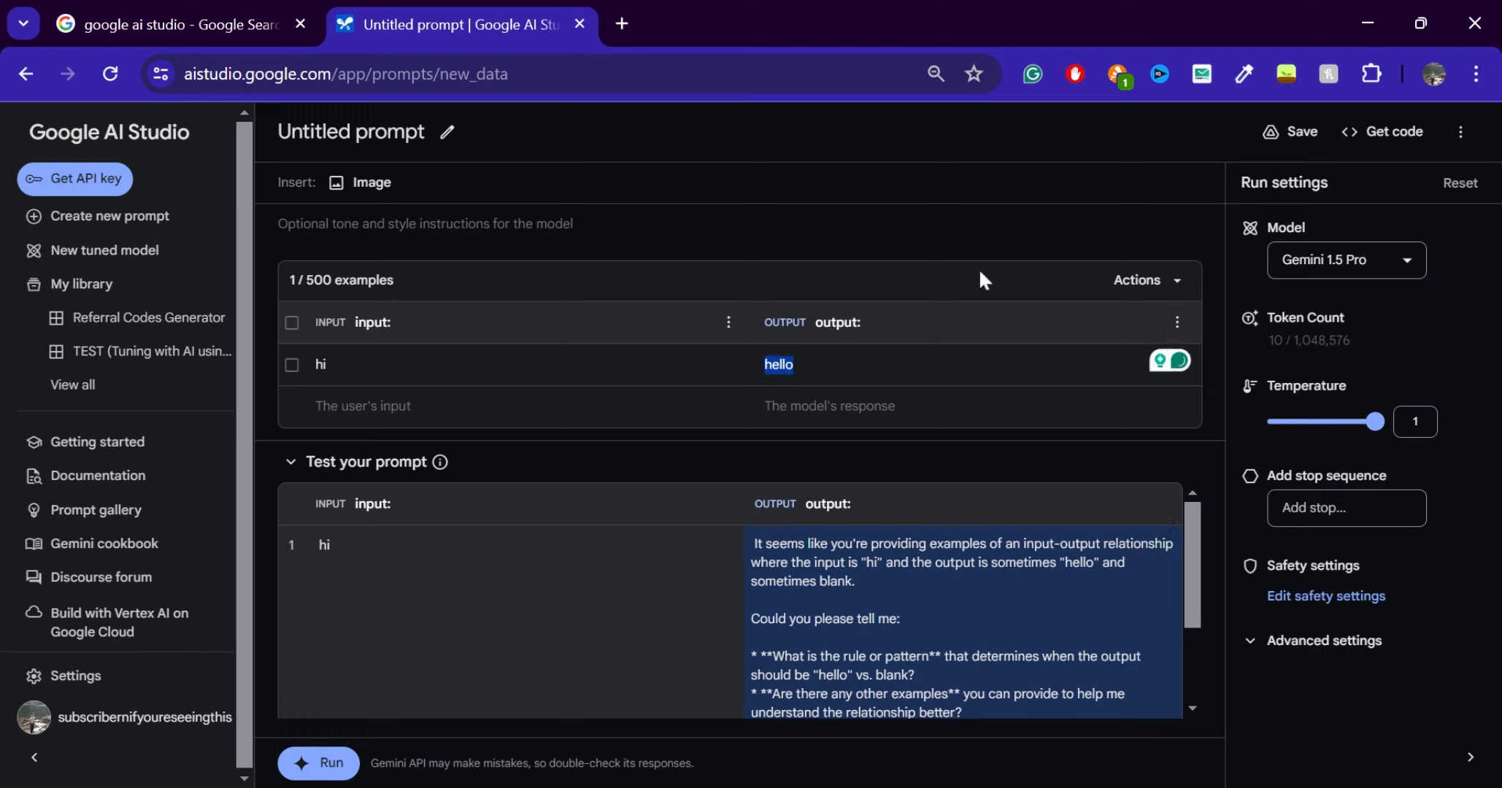
click(1342, 259)
click(1447, 264)
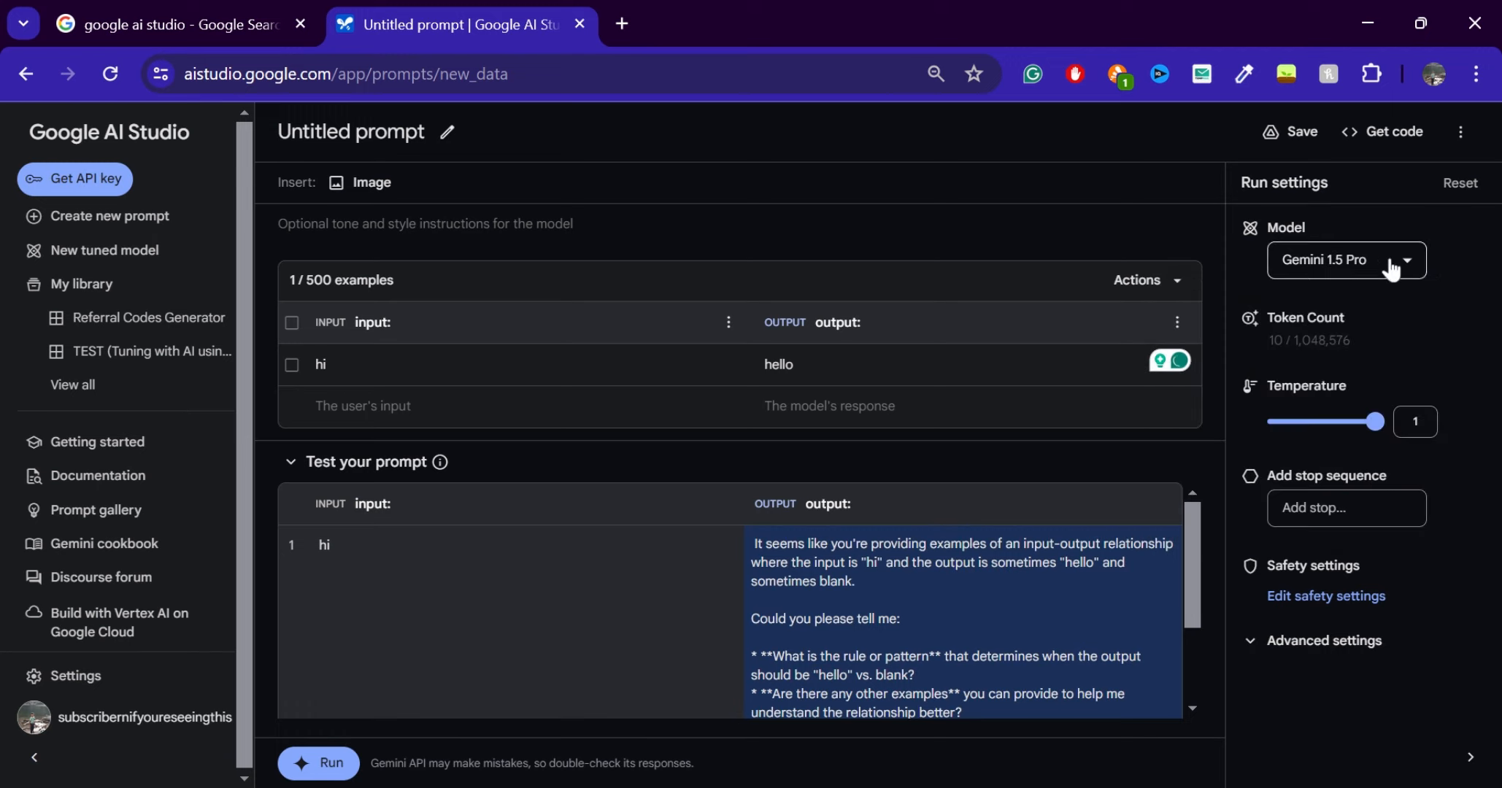
click(1339, 260)
scroll(1227, 439, down, 1)
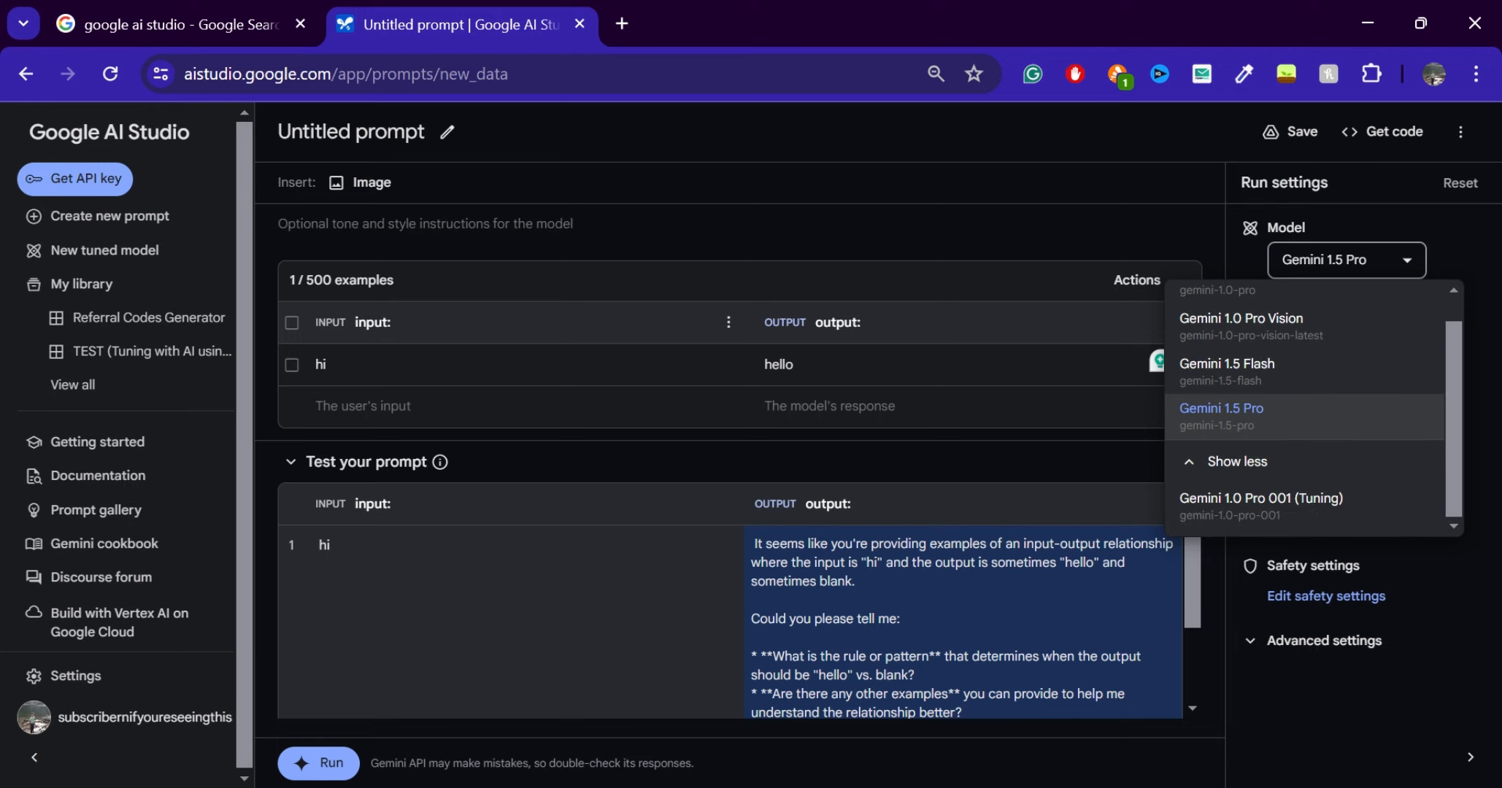
click(761, 546)
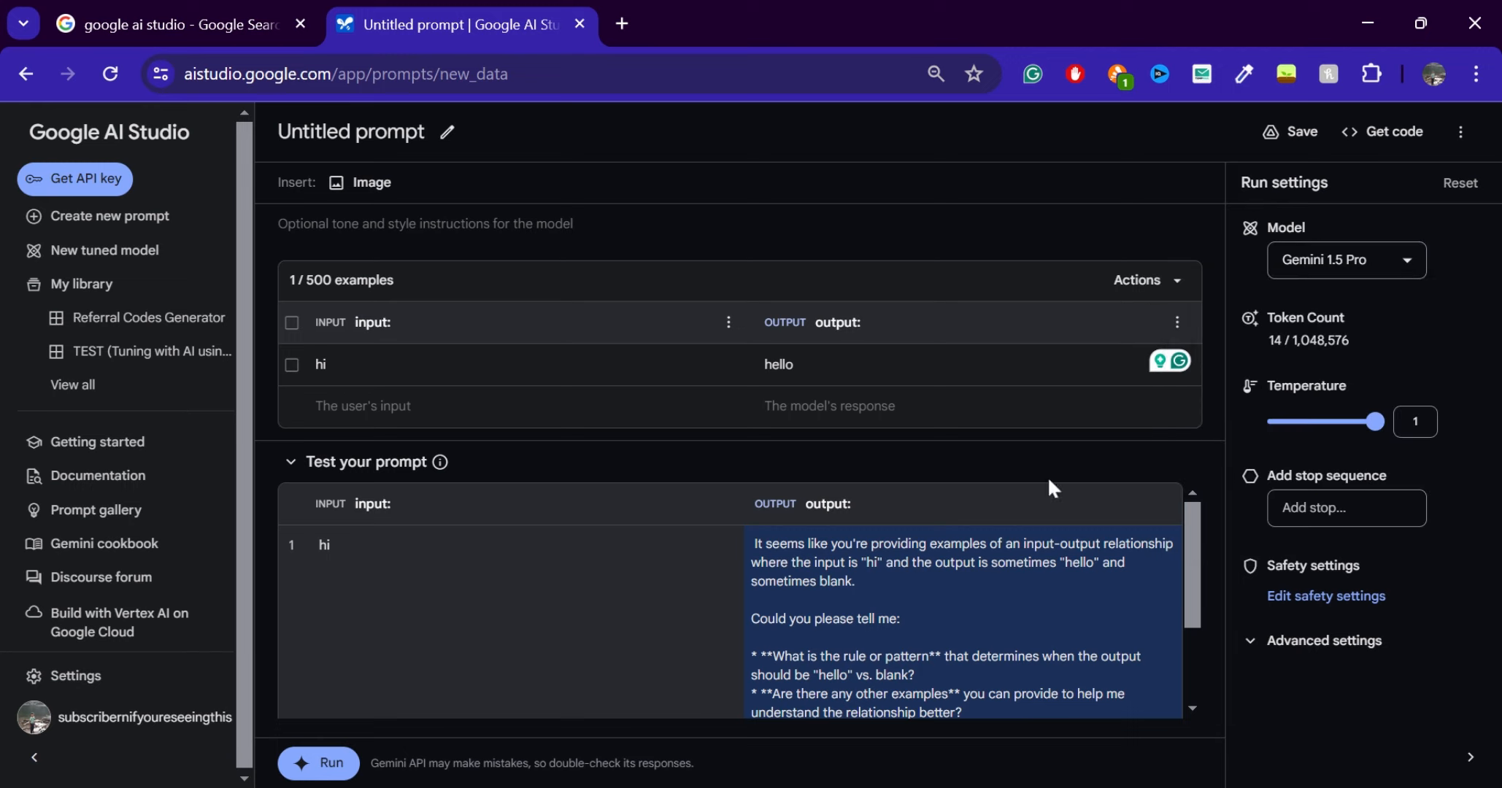
Add a second test example with the input "bye", run the tests, and check its output
scroll(949, 599, down, 2)
click(294, 690)
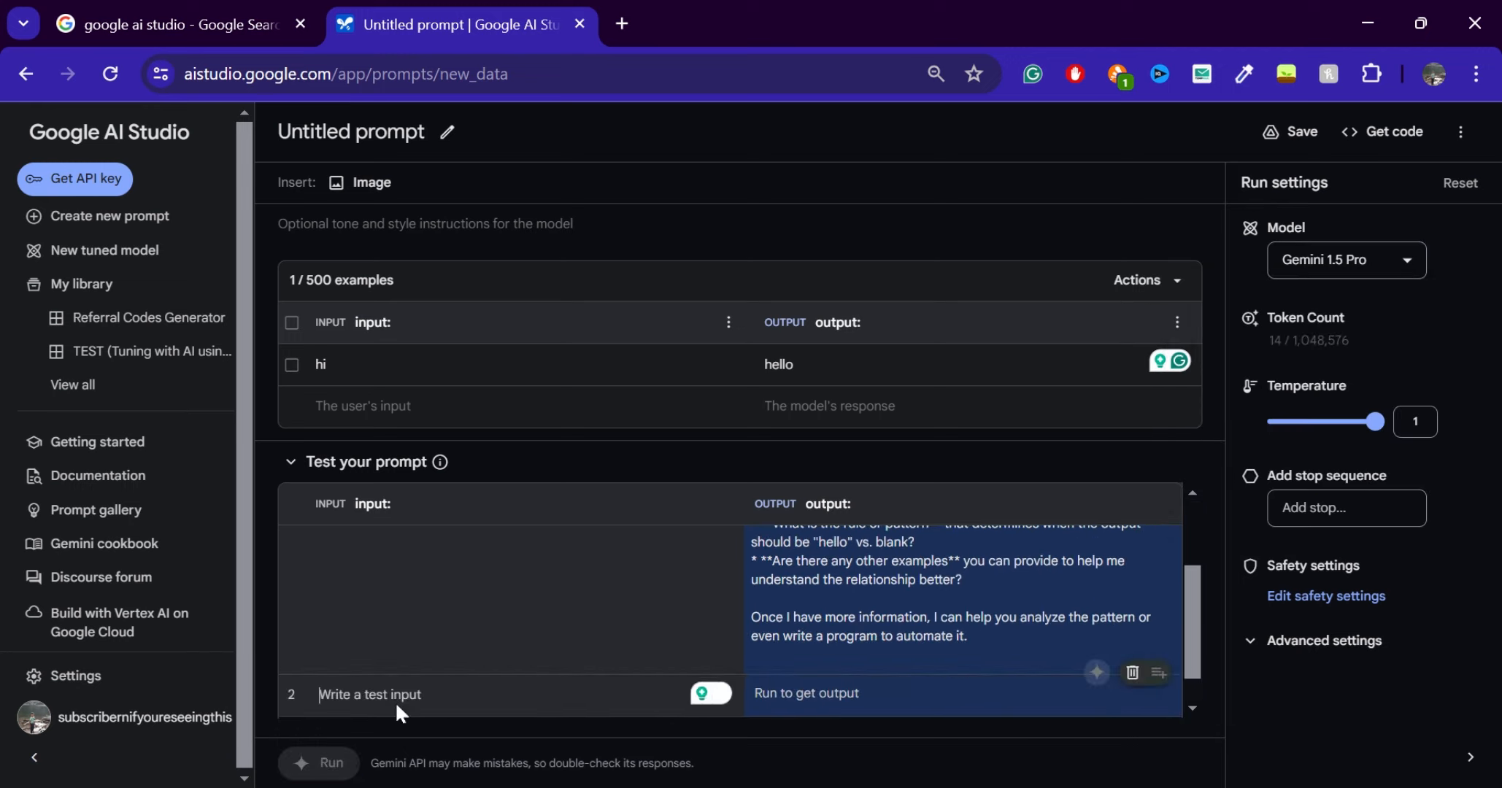
text(bue)
key(BackSpace)
key(BackSpace)
text(ye)
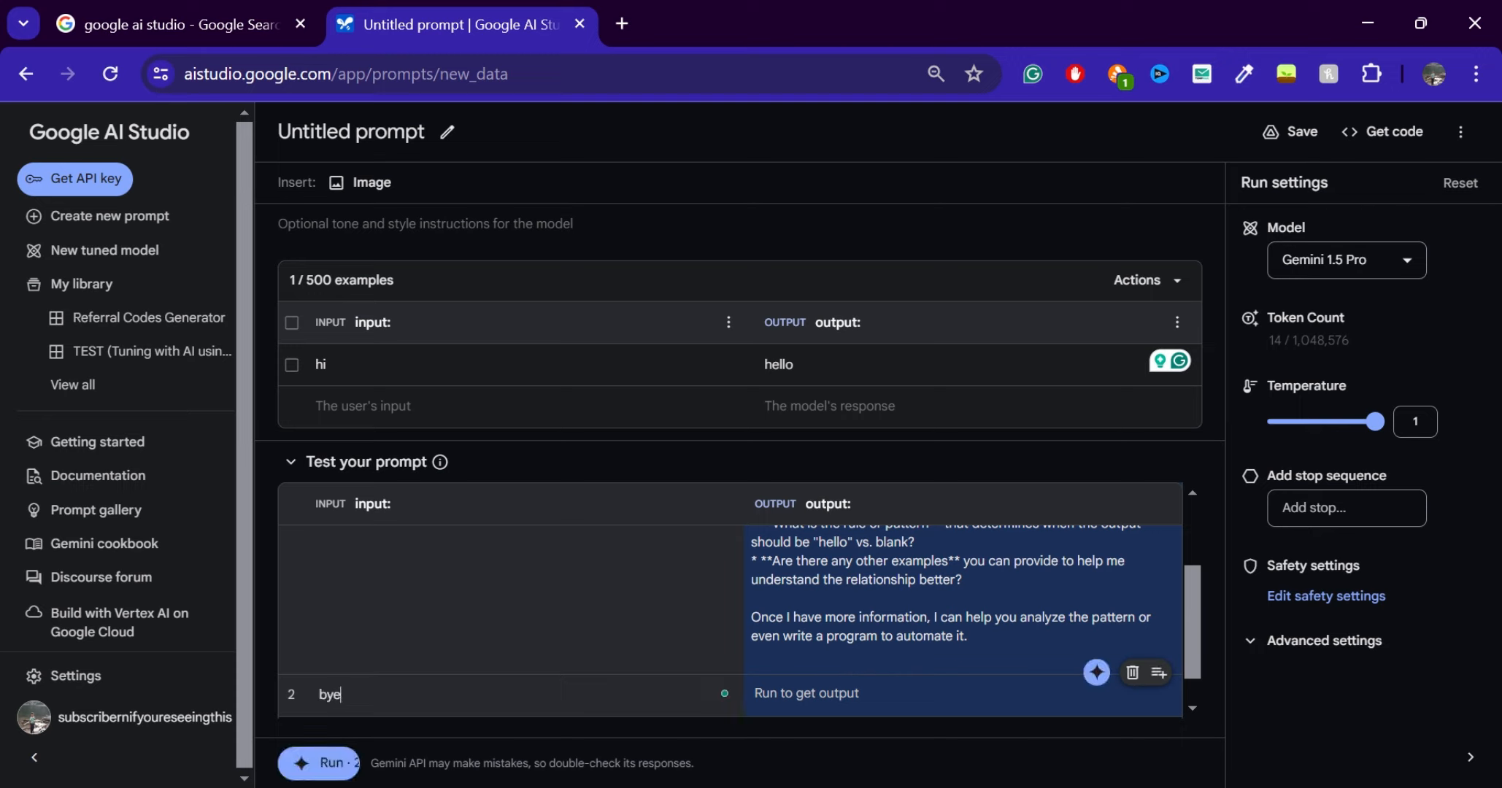
click(308, 765)
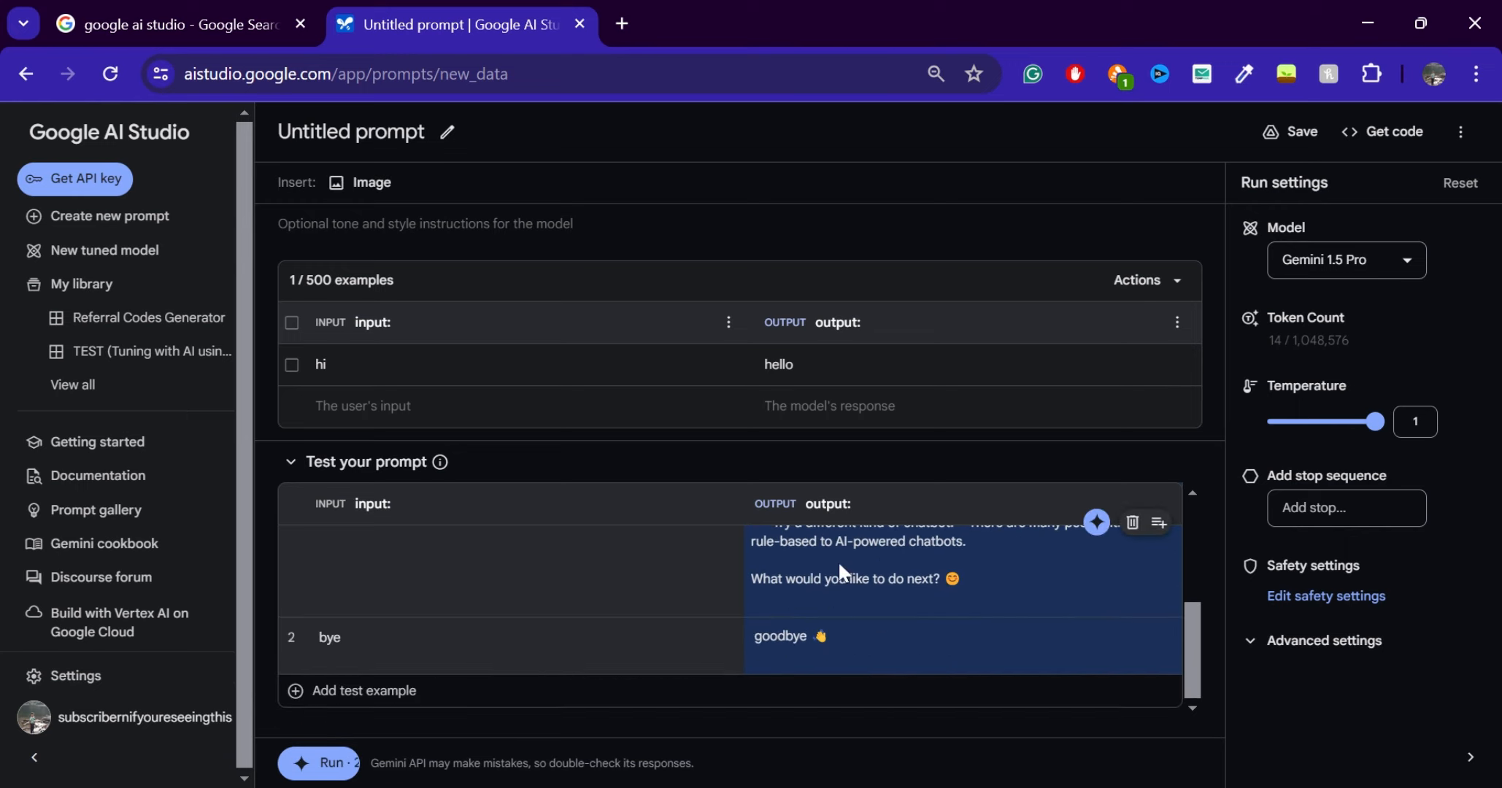
drag(831, 637, 756, 637)
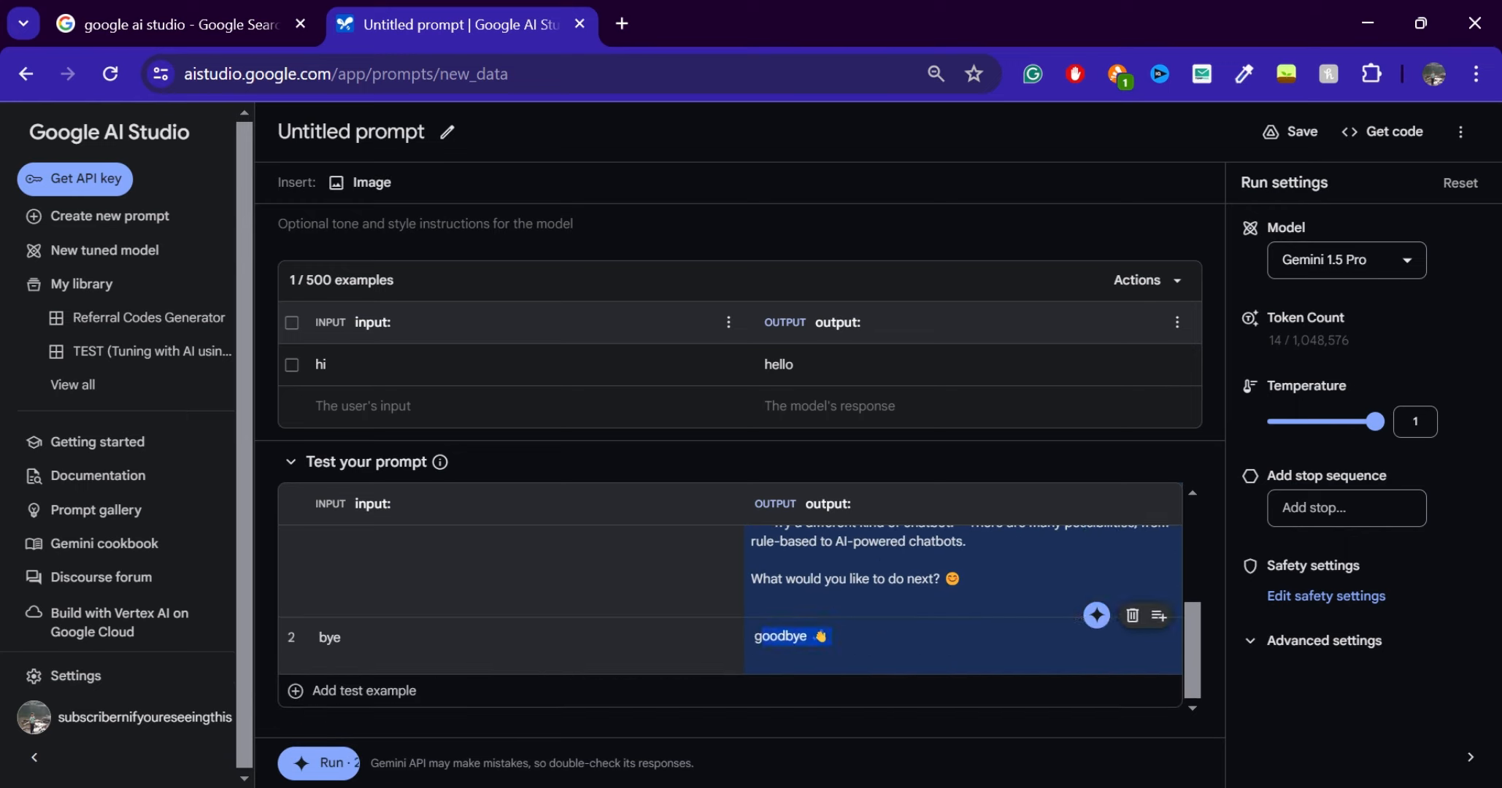
click(340, 638)
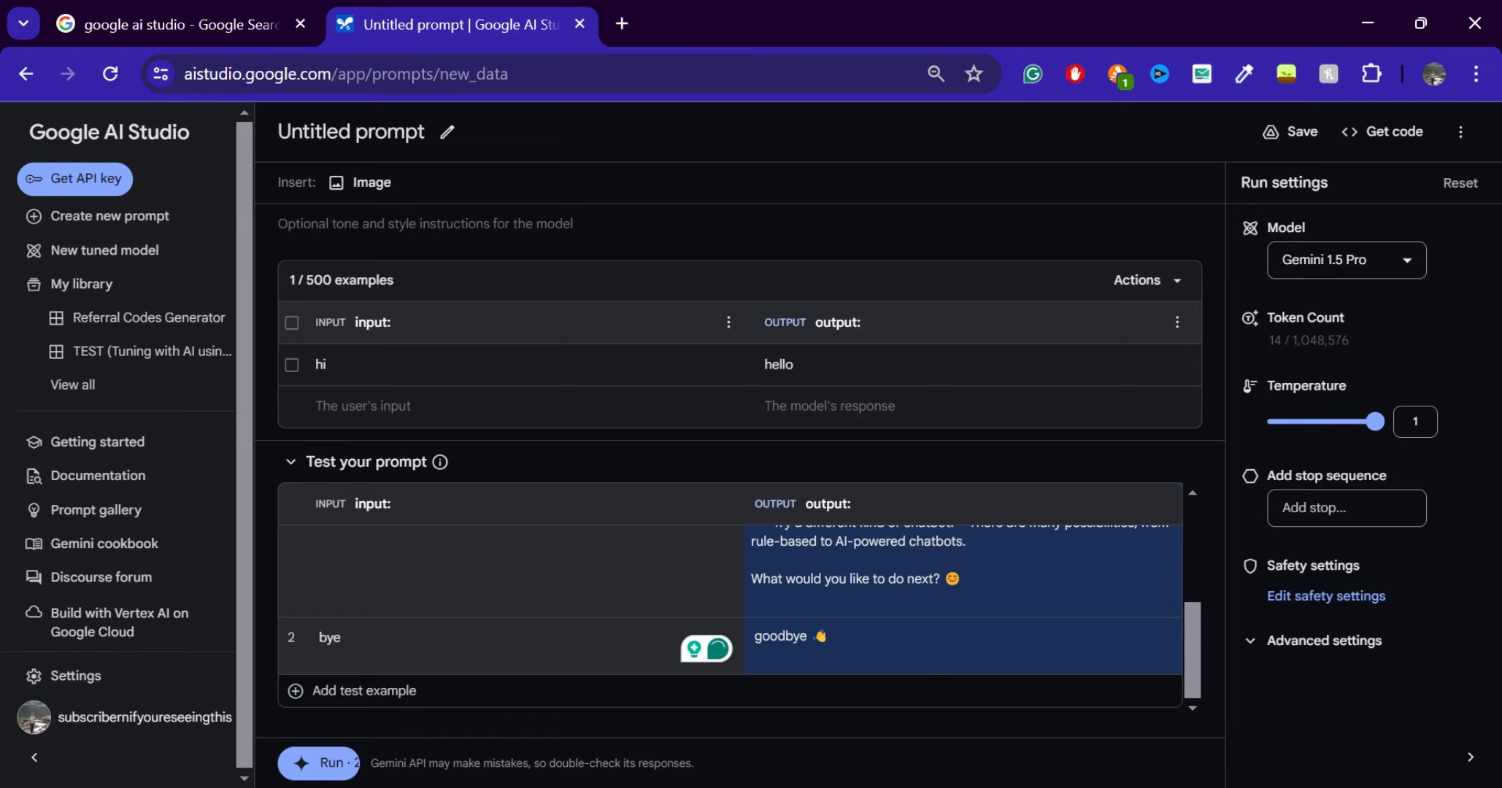
Switch the model to Gemini 1.0 Pro 001 (Tuning) and rerun both test examples
click(1347, 261)
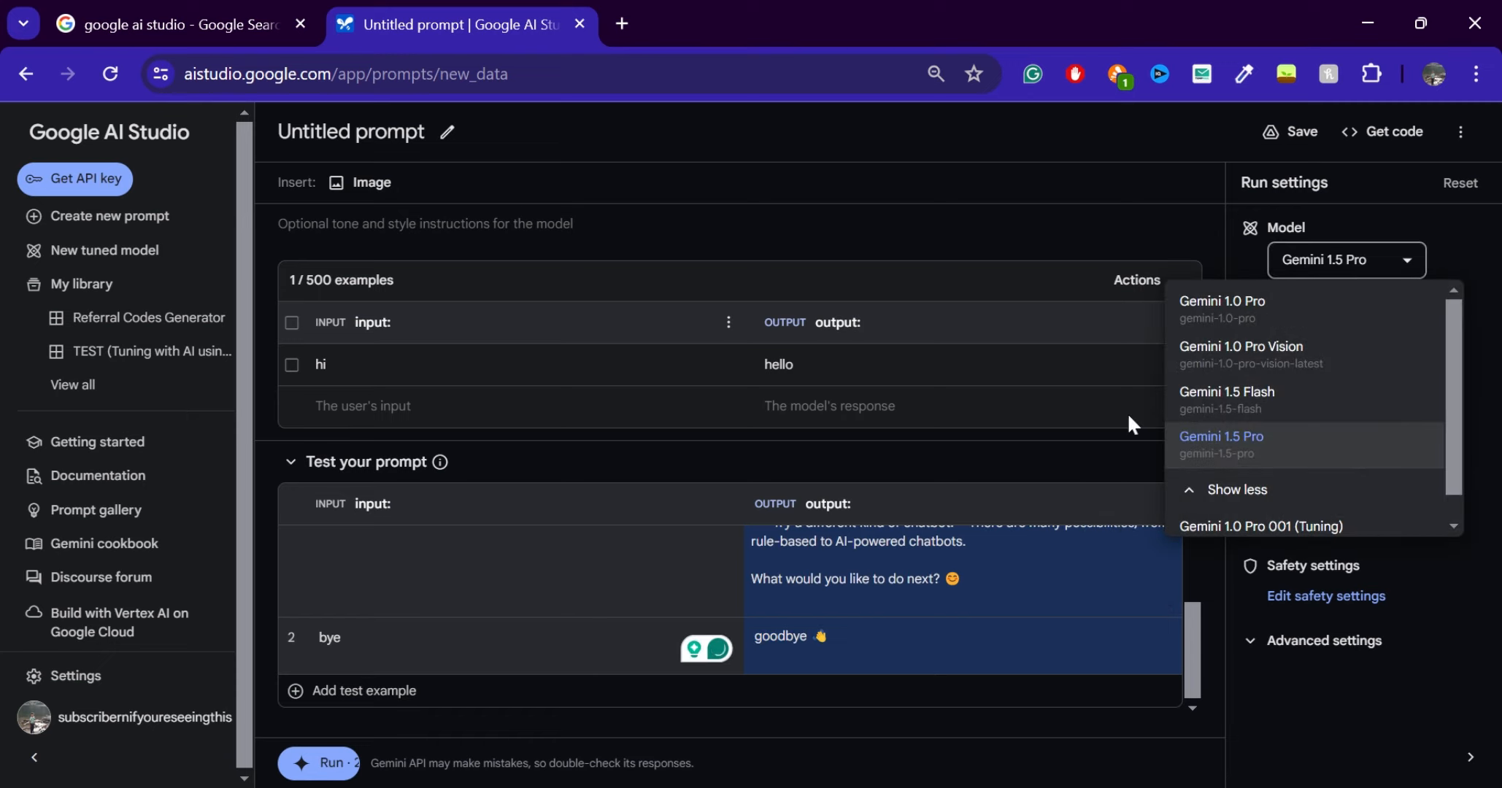
scroll(1377, 436, down, 2)
click(1285, 489)
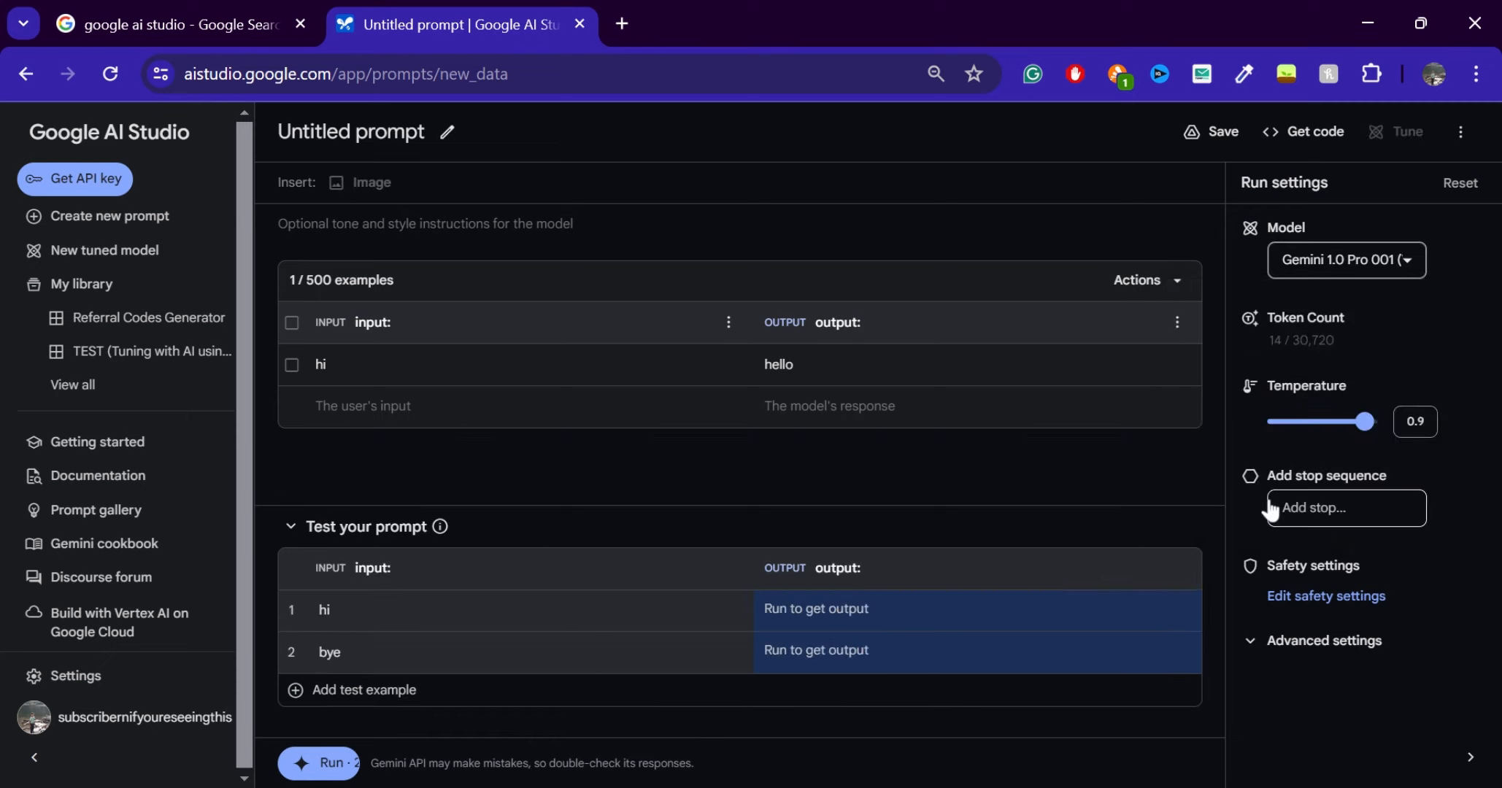
click(315, 765)
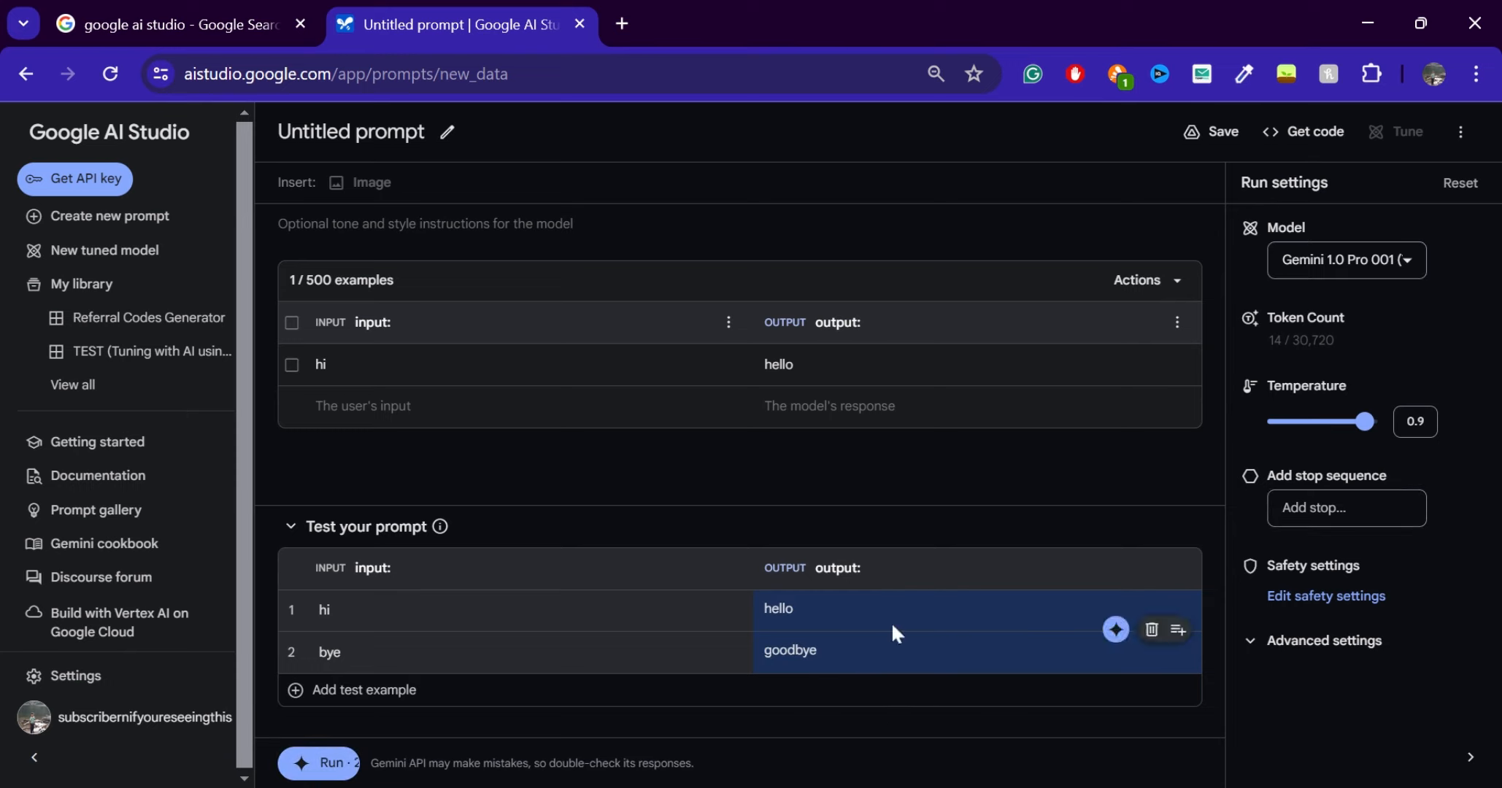
Add a third test example with the input "ajssjdkp" and run the structured prompt on all test inputs
click(1364, 261)
scroll(1292, 322, up, 1)
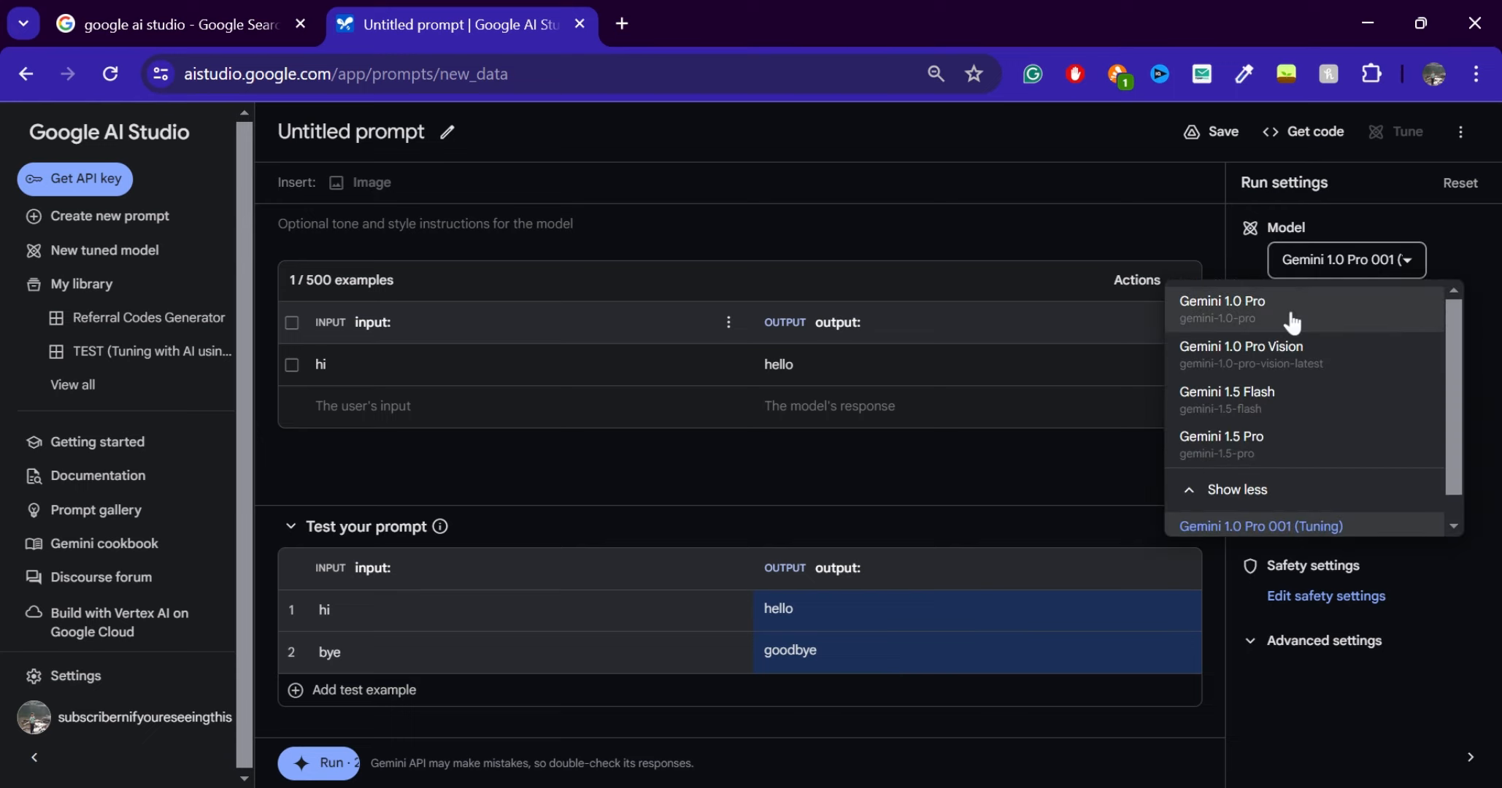
click(744, 568)
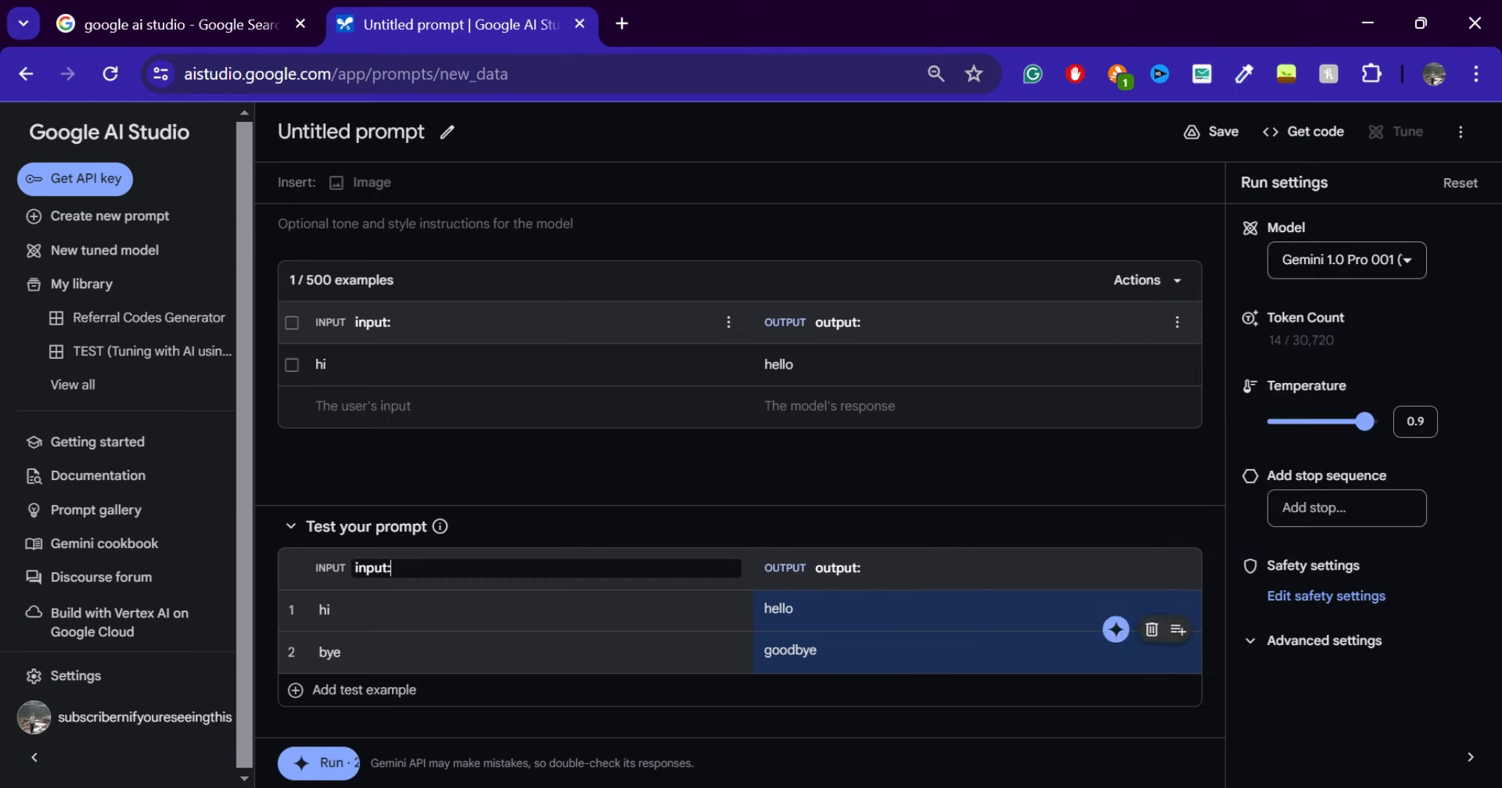
click(431, 693)
text(ajssjdkp)
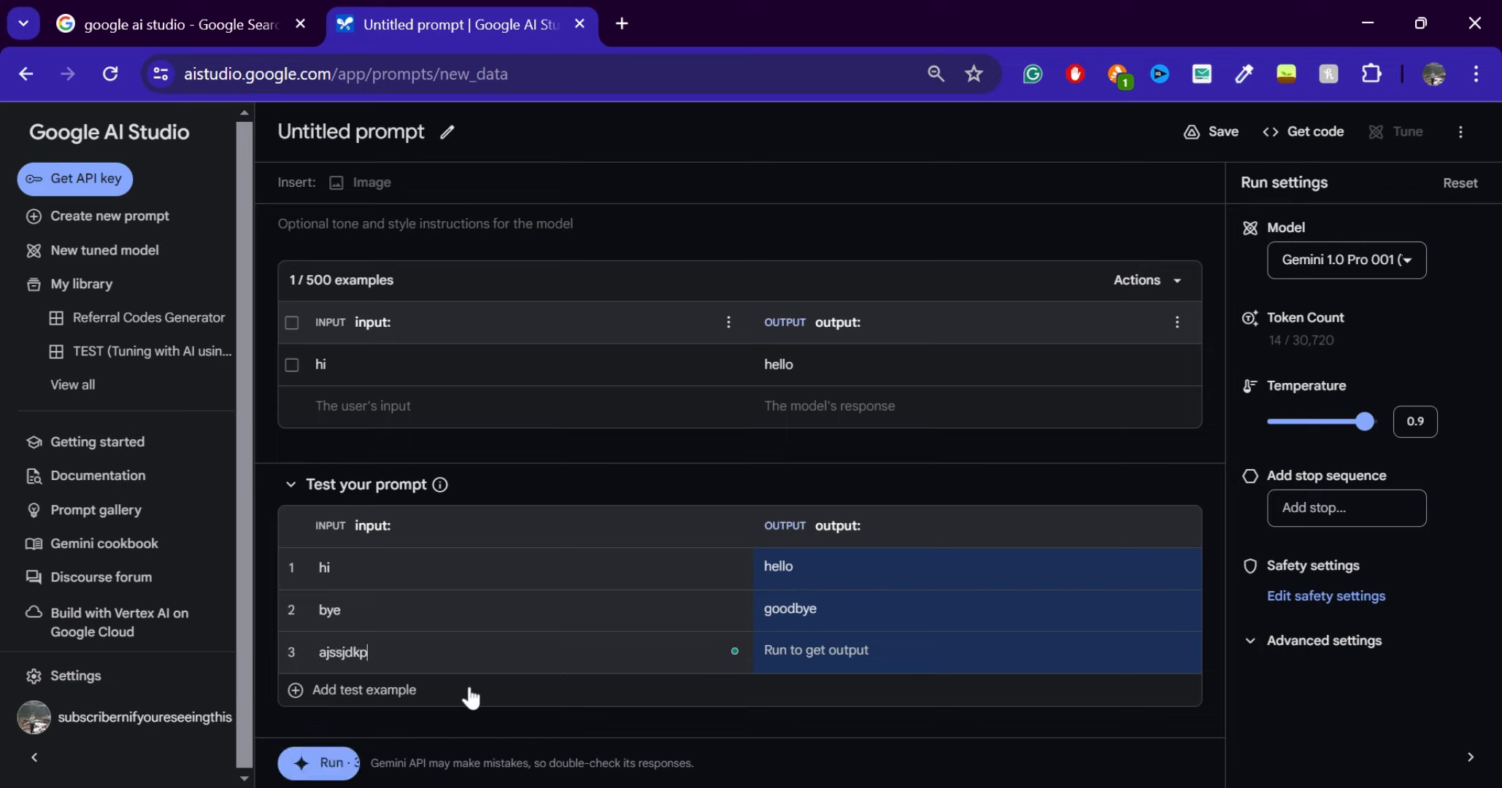
click(335, 764)
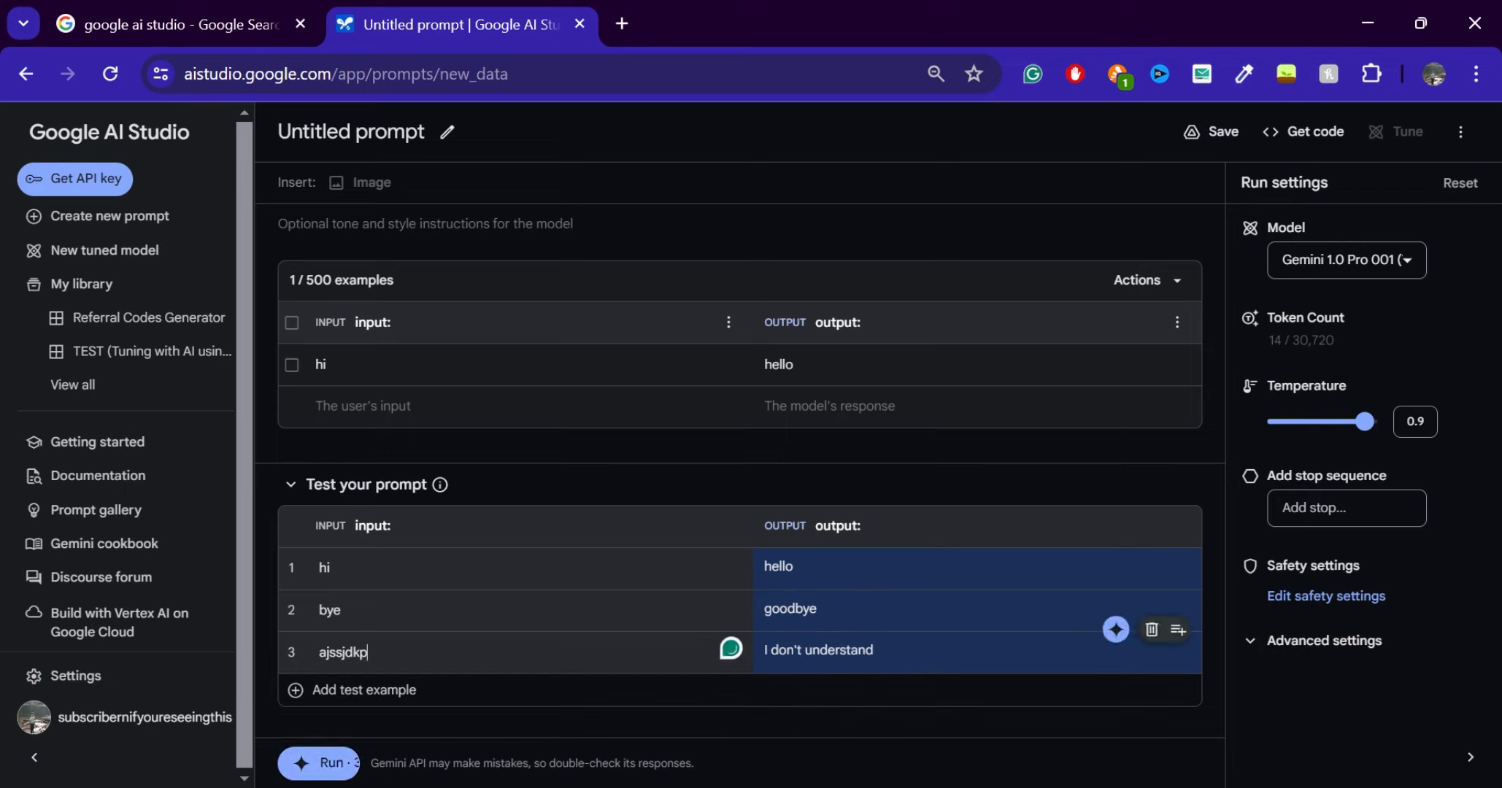
Add a prompt example pairing the input "ajssjdkp" with the output "ok" and rerun the third test example
double_click(343, 652)
key(ctrl+c)
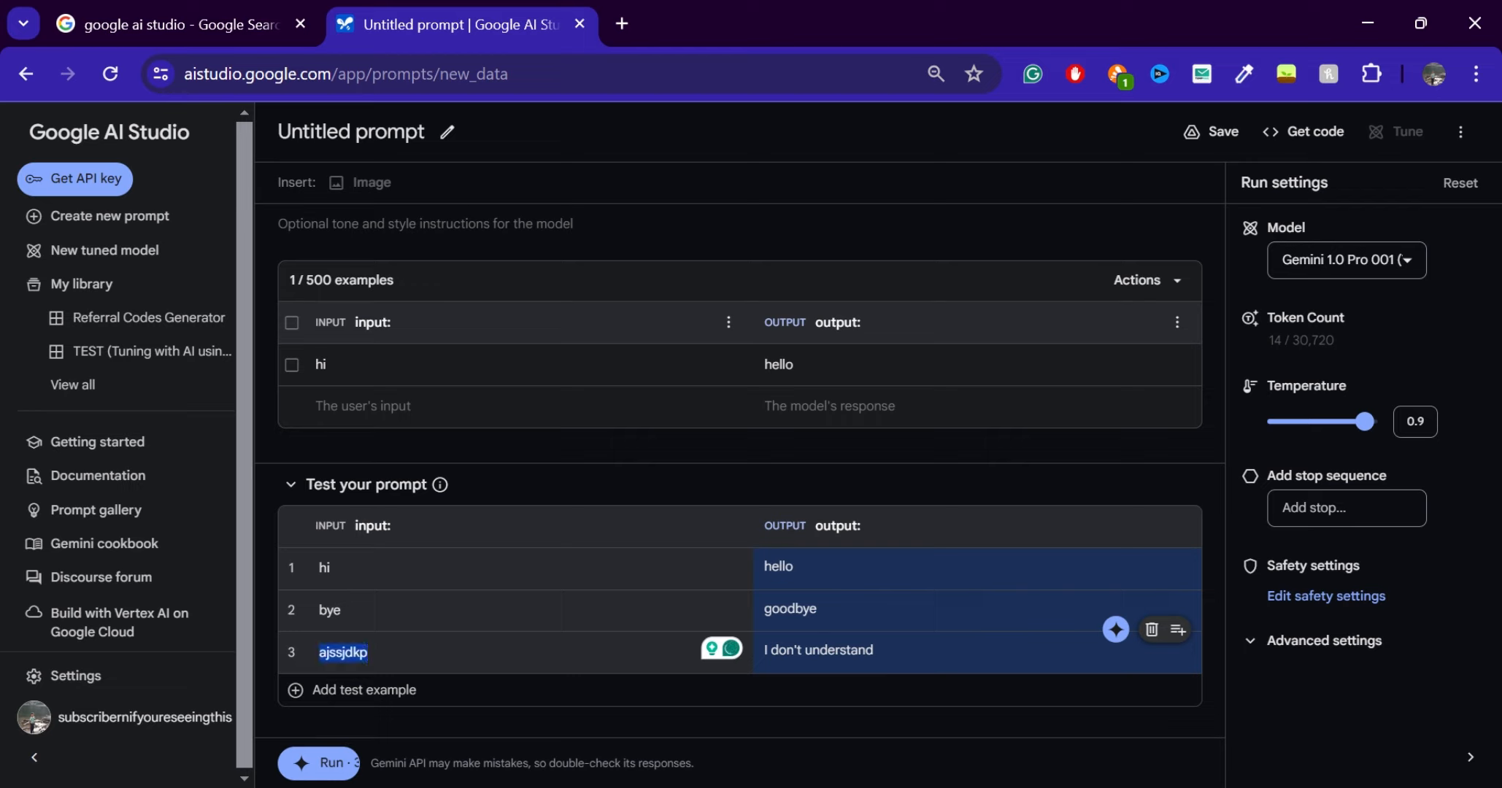
click(391, 403)
key(ctrl+v)
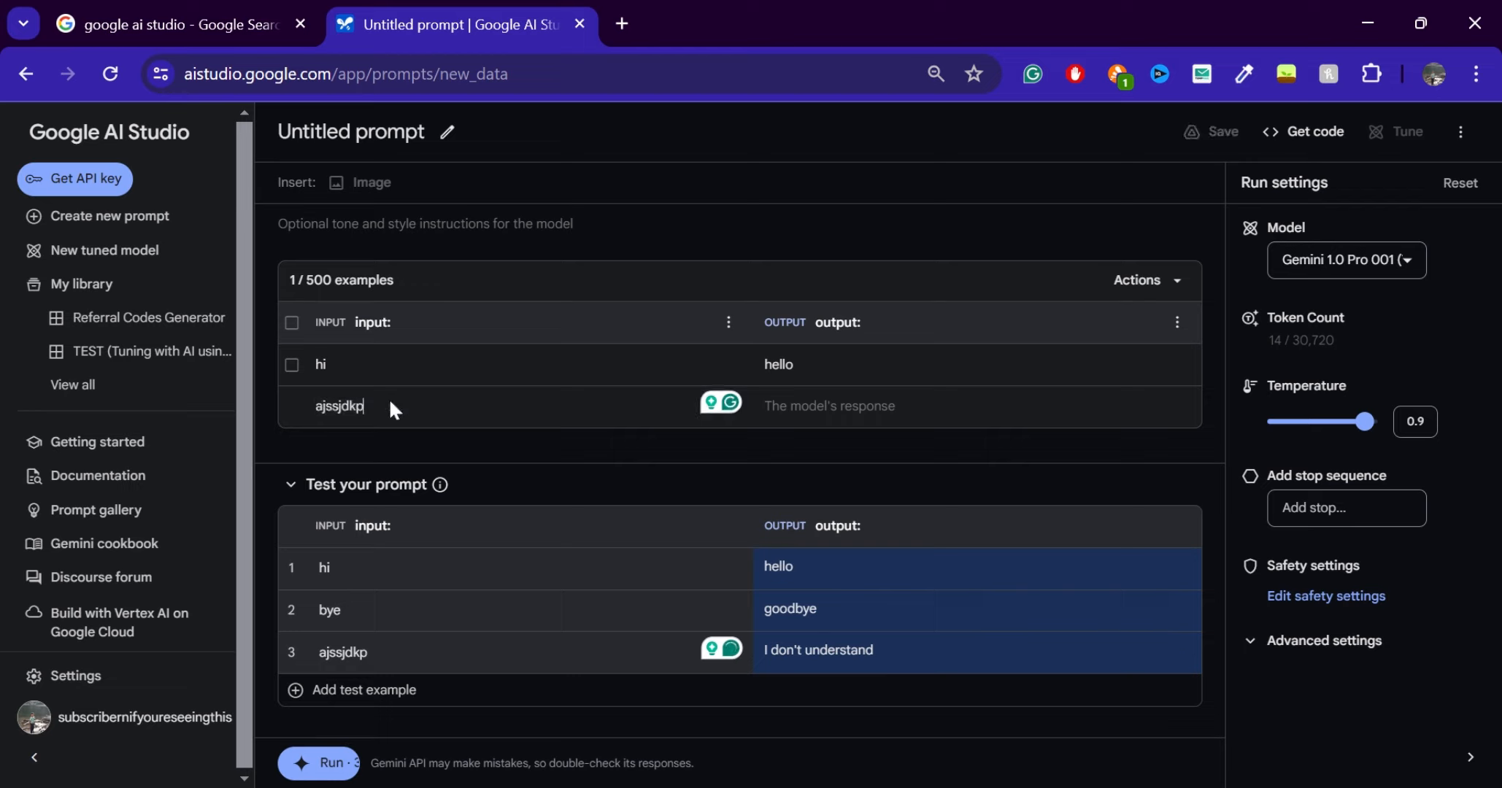
text(ok)
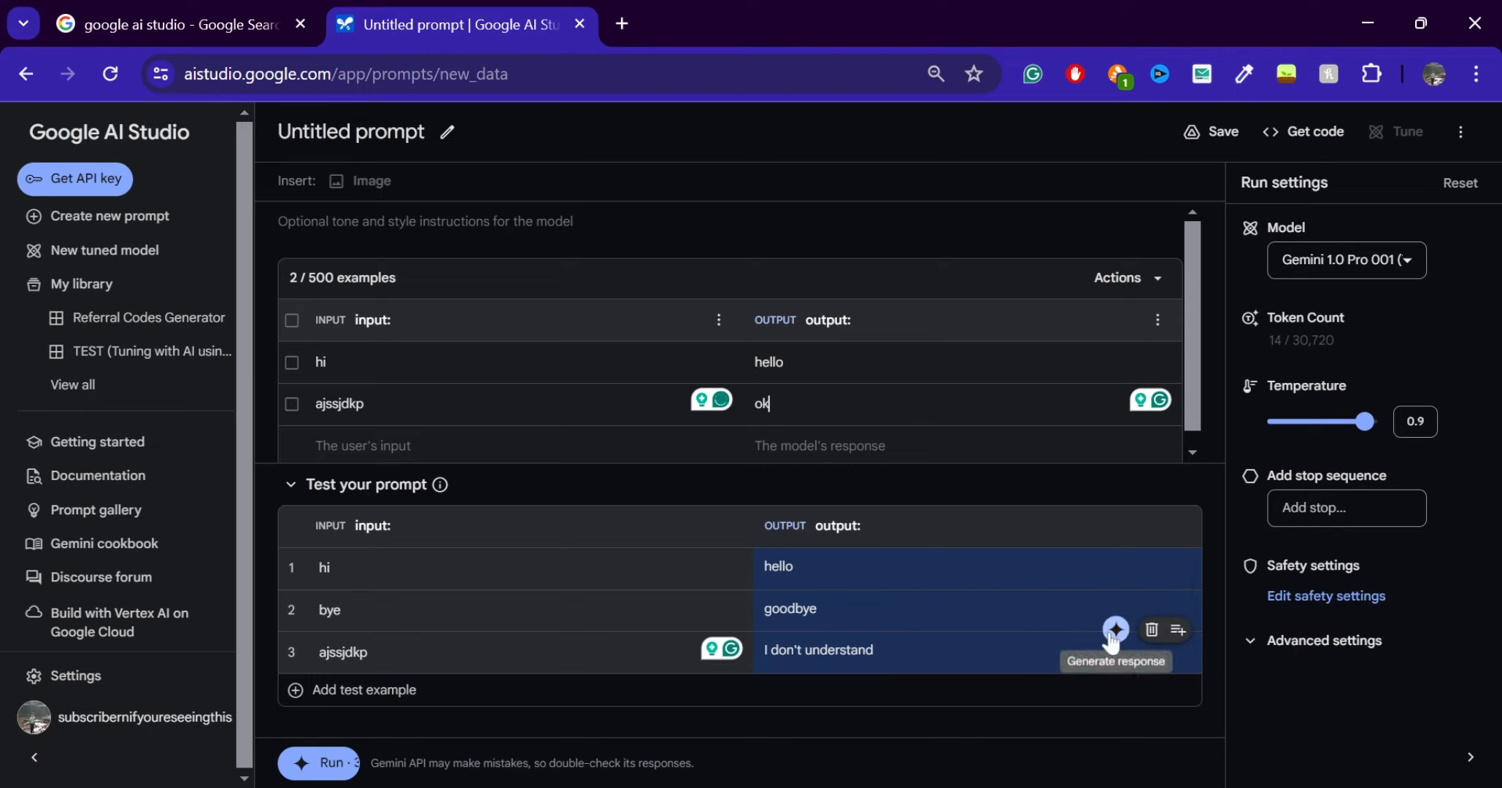
click(1112, 632)
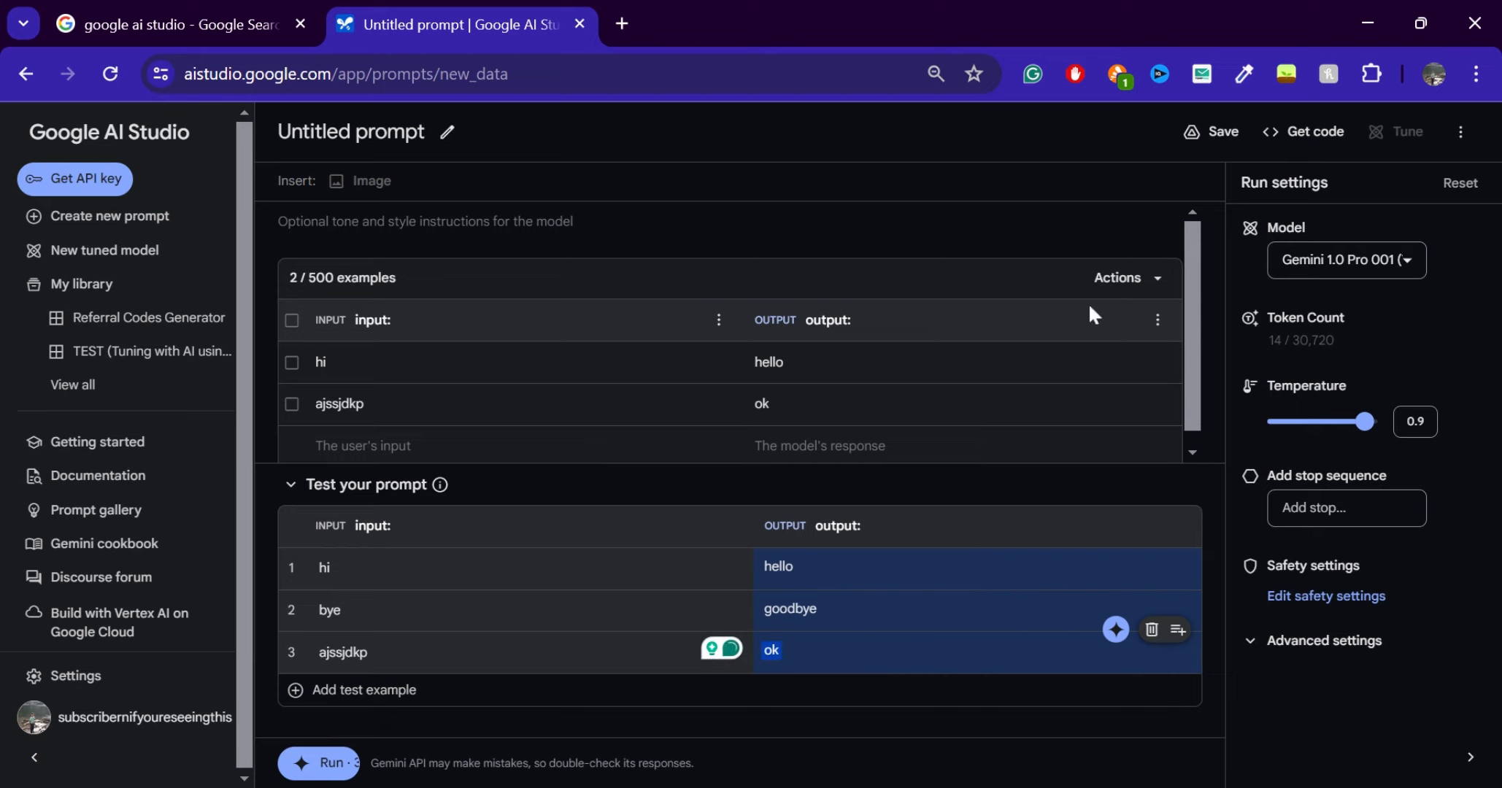
Rerun the test with Gemini 1.5 Pro for comparison and switch the model back to Gemini 1.0 Pro 001 (Tuning)
click(1387, 265)
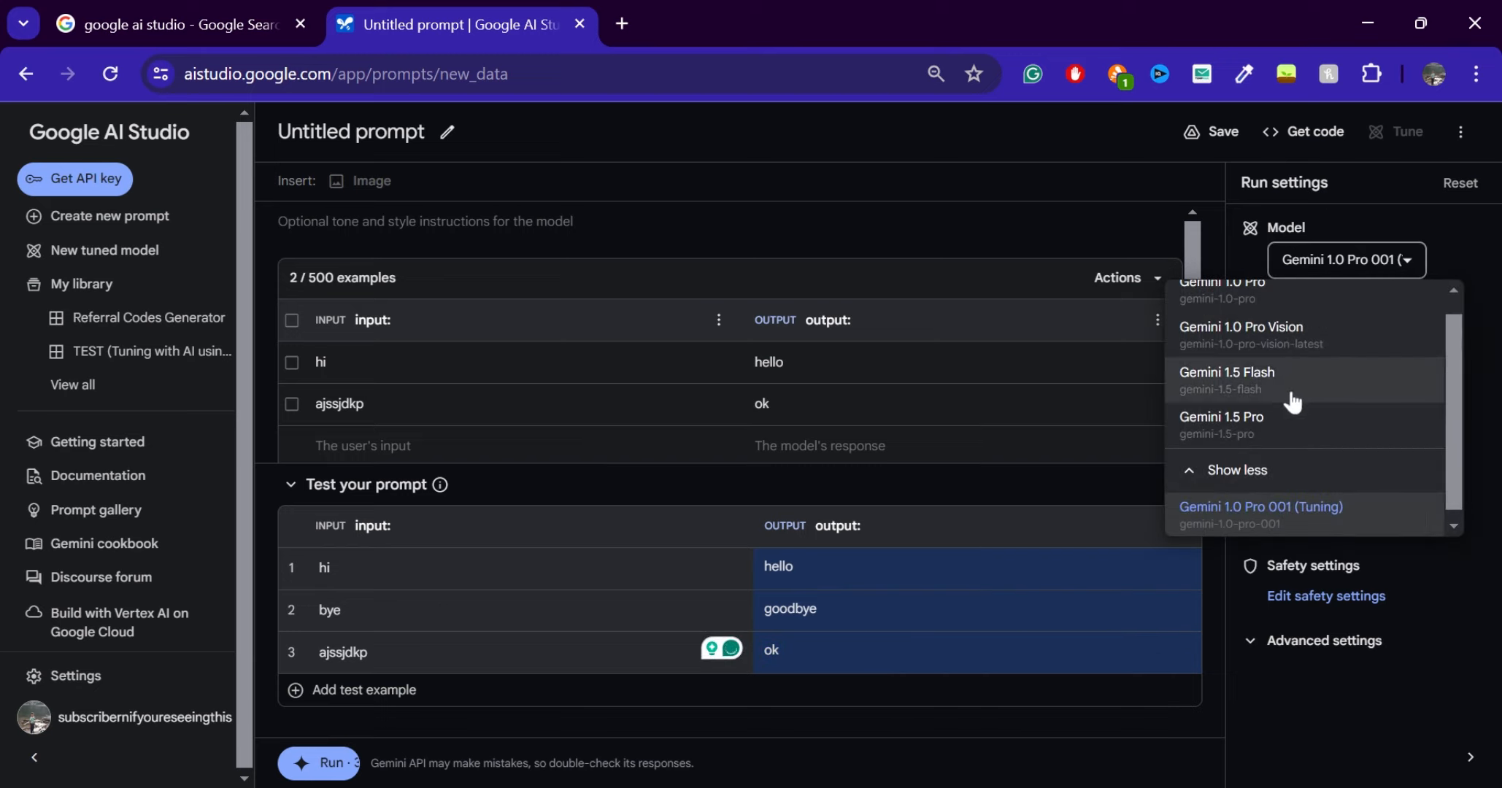
click(1257, 421)
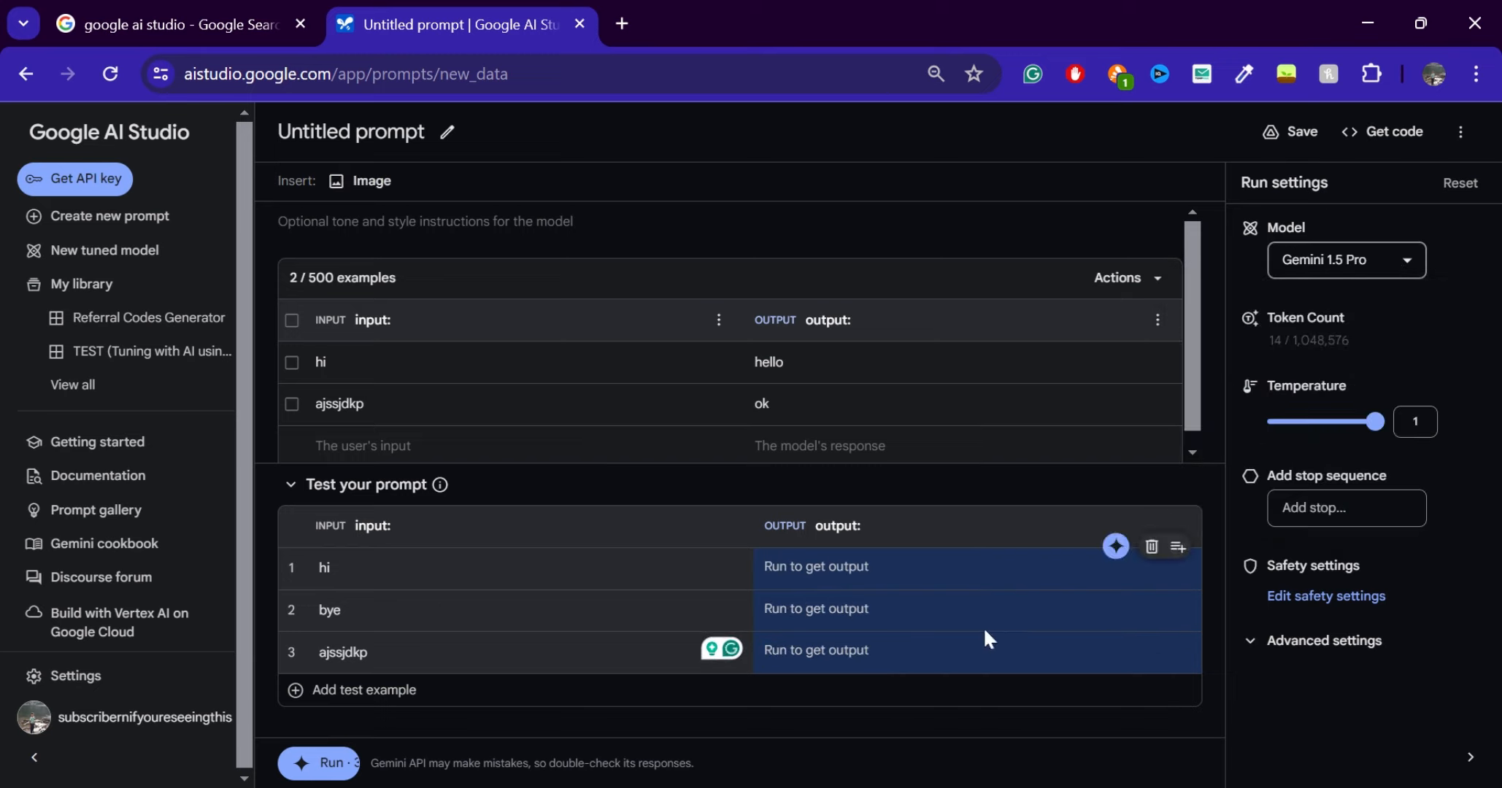
click(1115, 632)
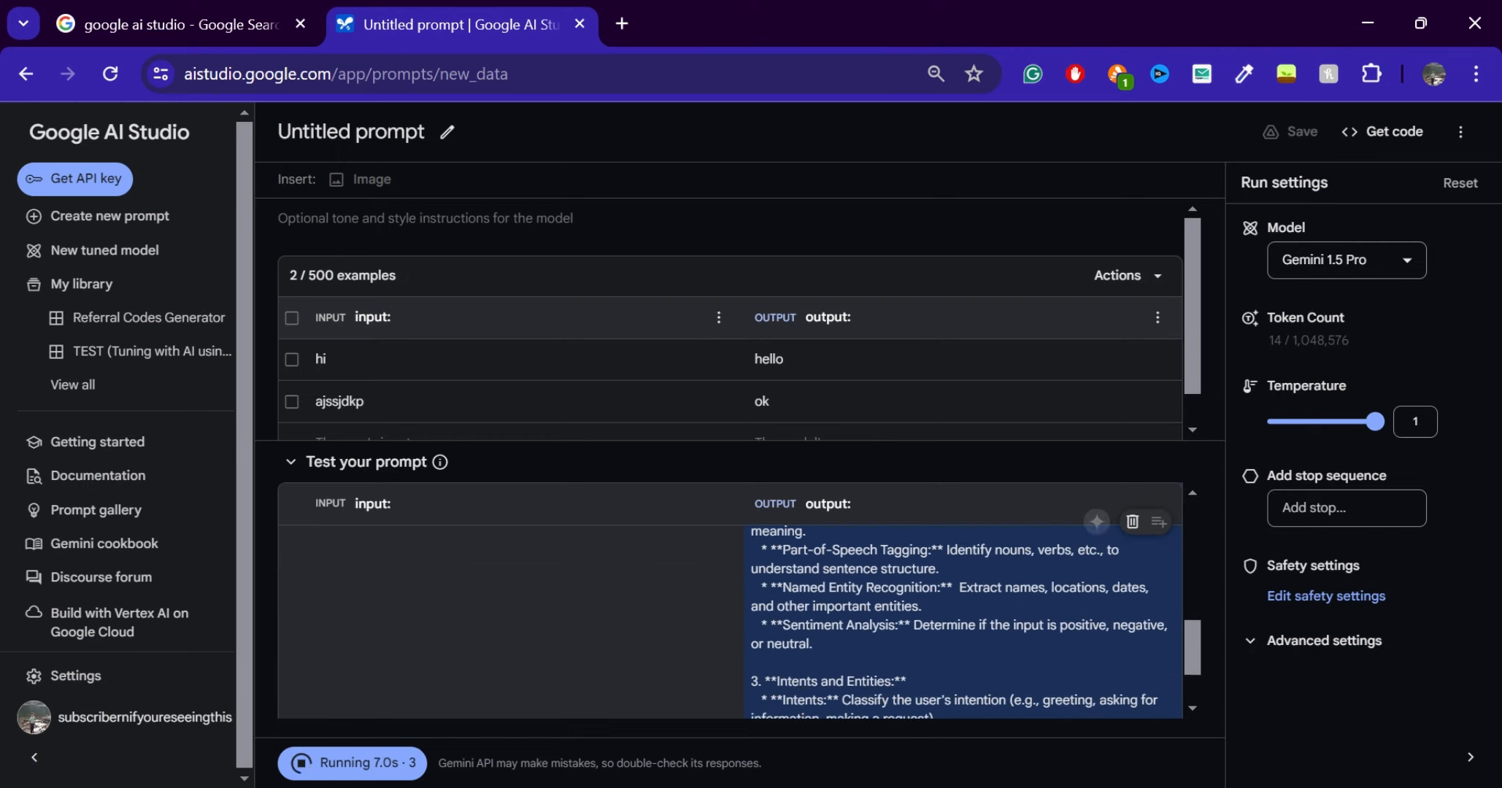
click(1318, 261)
scroll(1283, 476, down, 1)
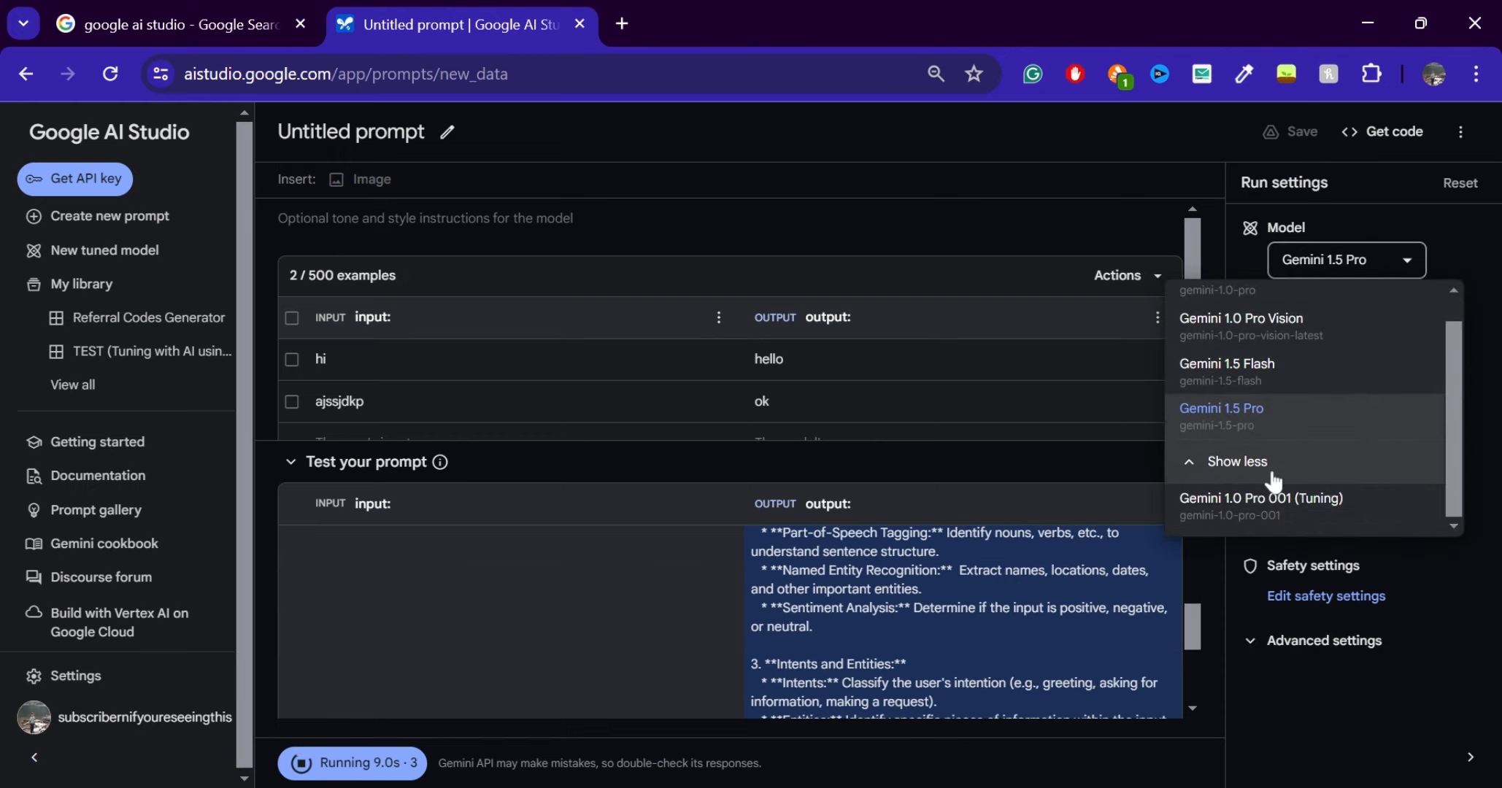
click(1248, 497)
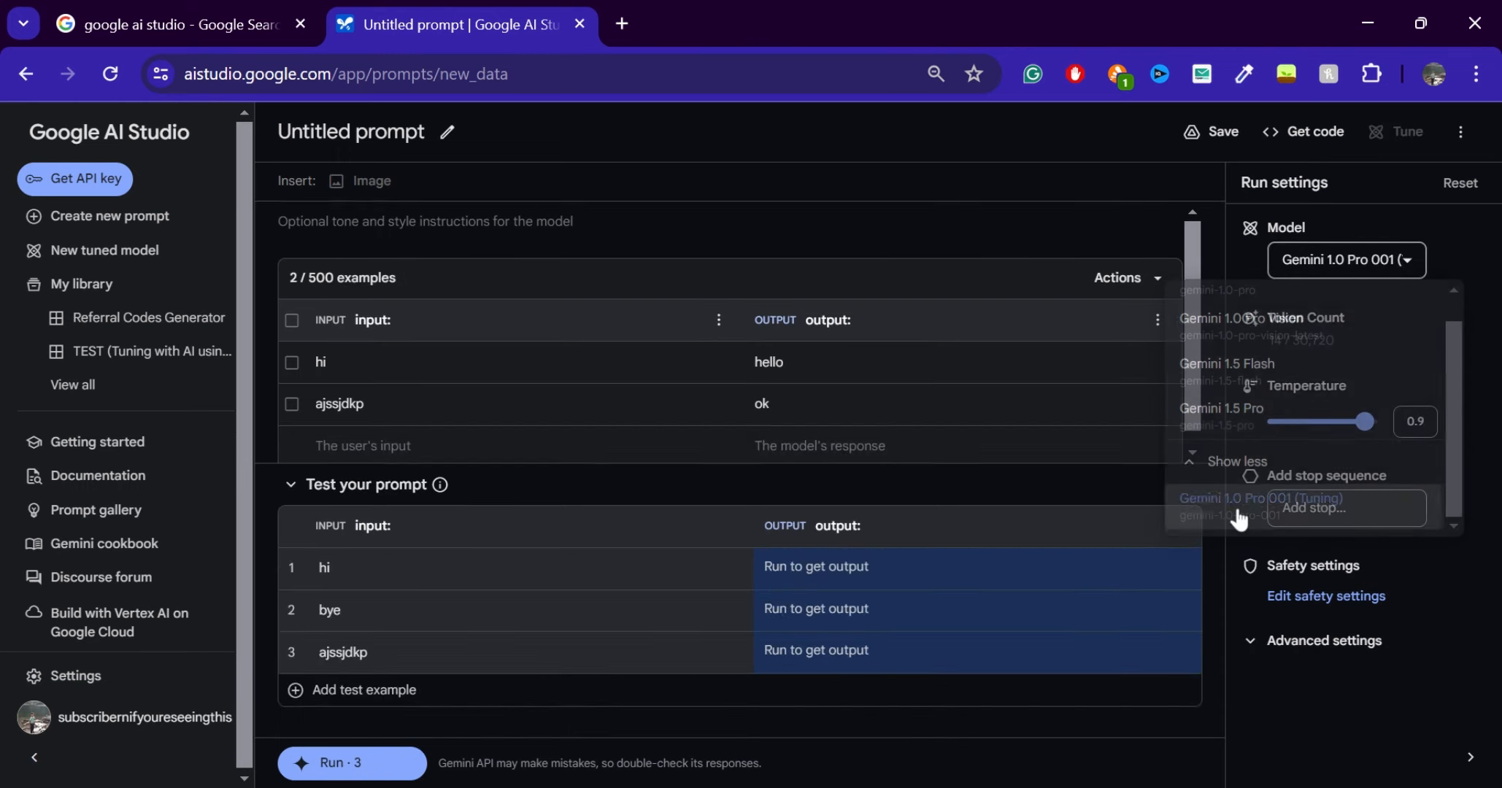
Delete the "hi" and "ajssjdkp" examples from the prompt's example table
click(1161, 338)
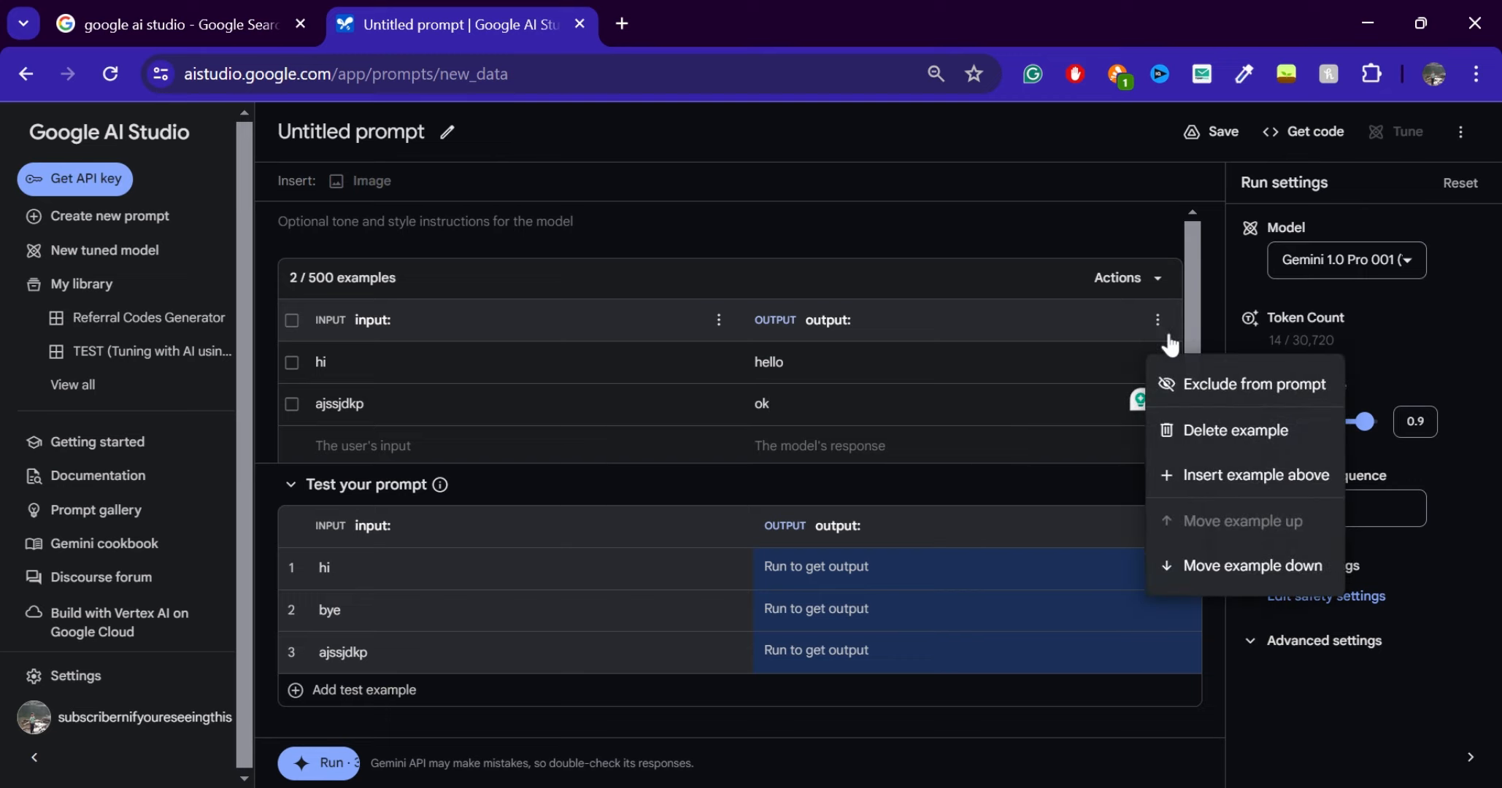
click(1175, 429)
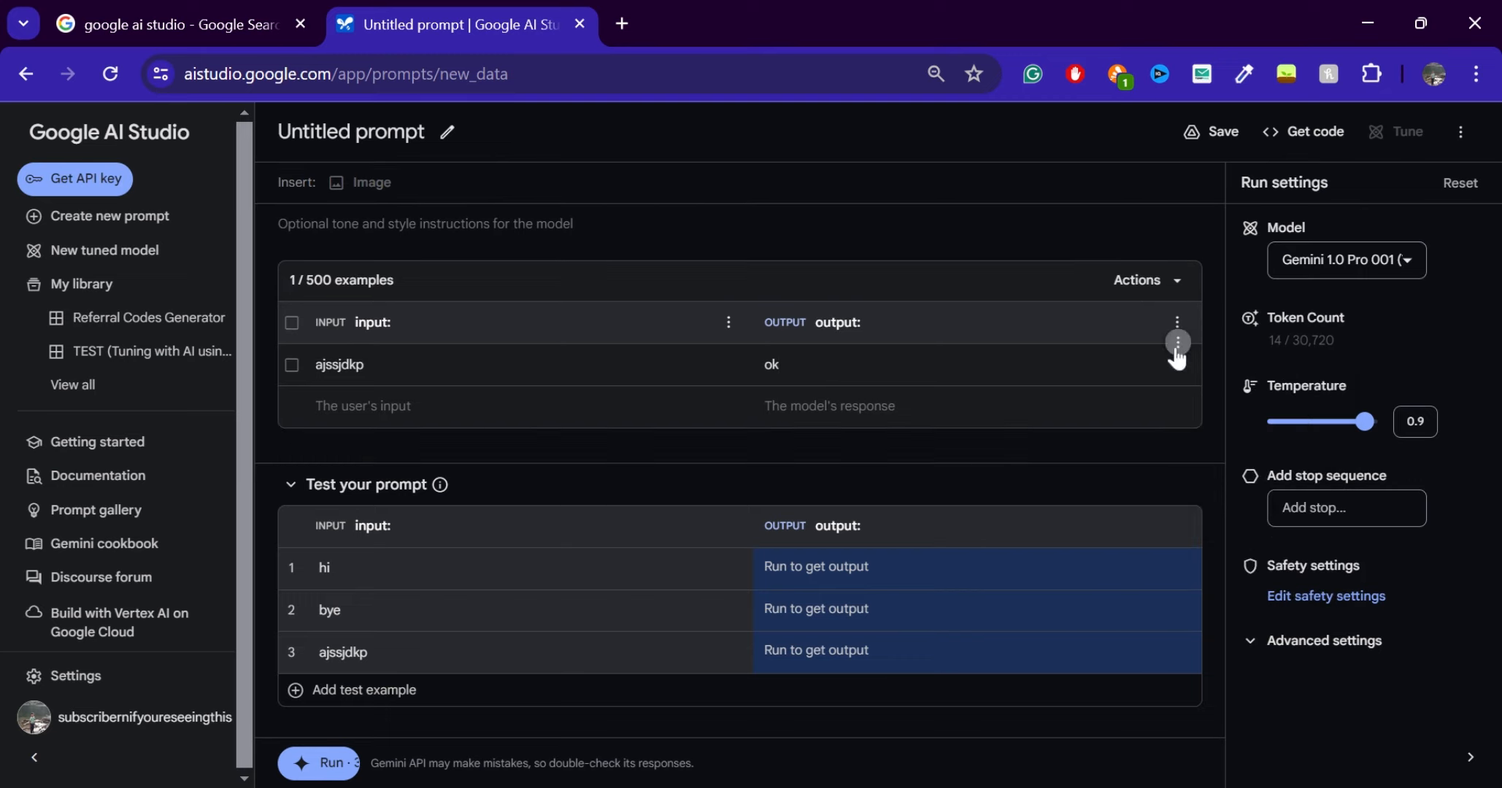
click(1176, 363)
click(1243, 433)
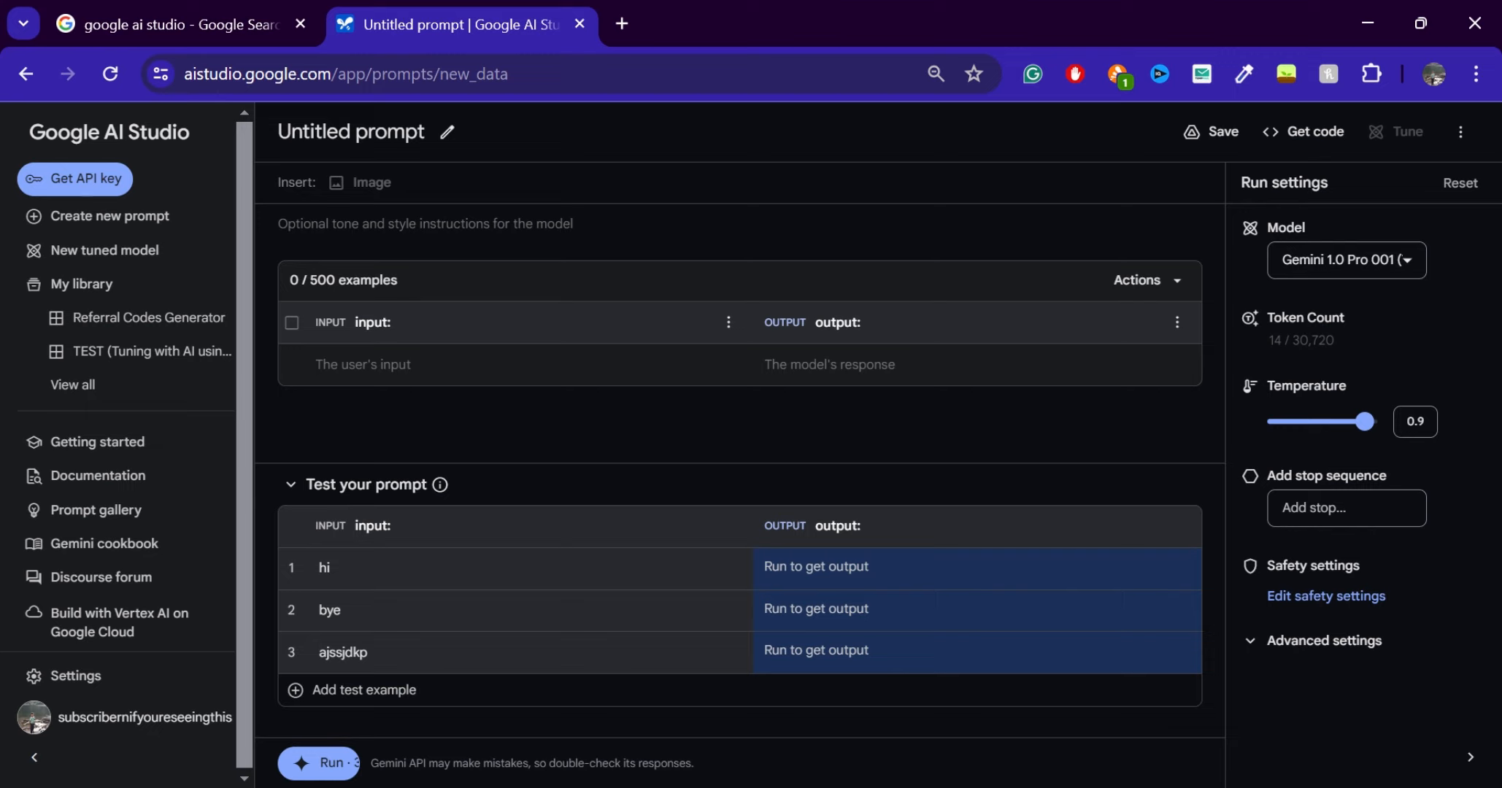
click(363, 365)
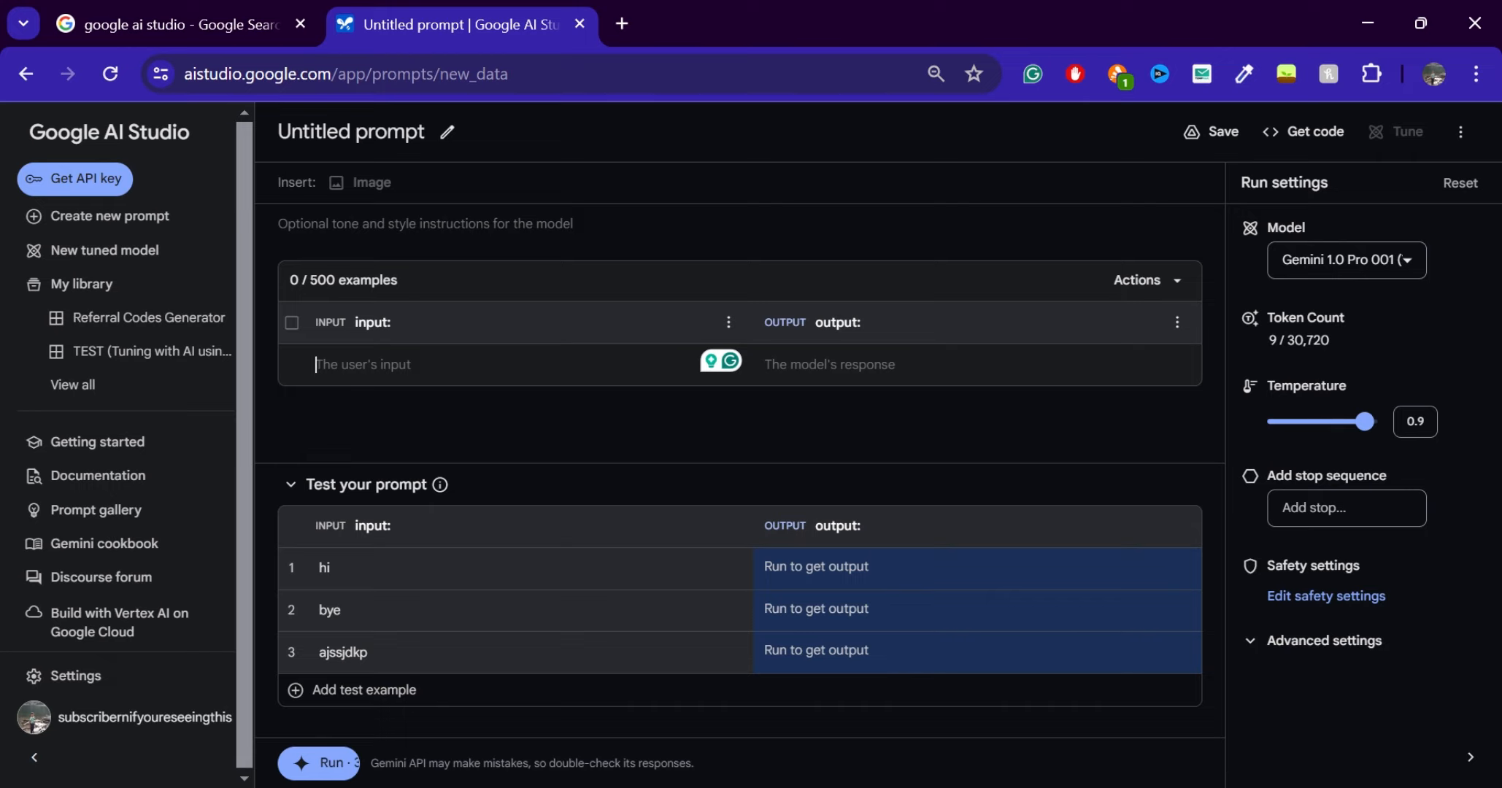
Search Google for "referral codes" in a separate browser tab and look through the results
click(623, 25)
text(refe)
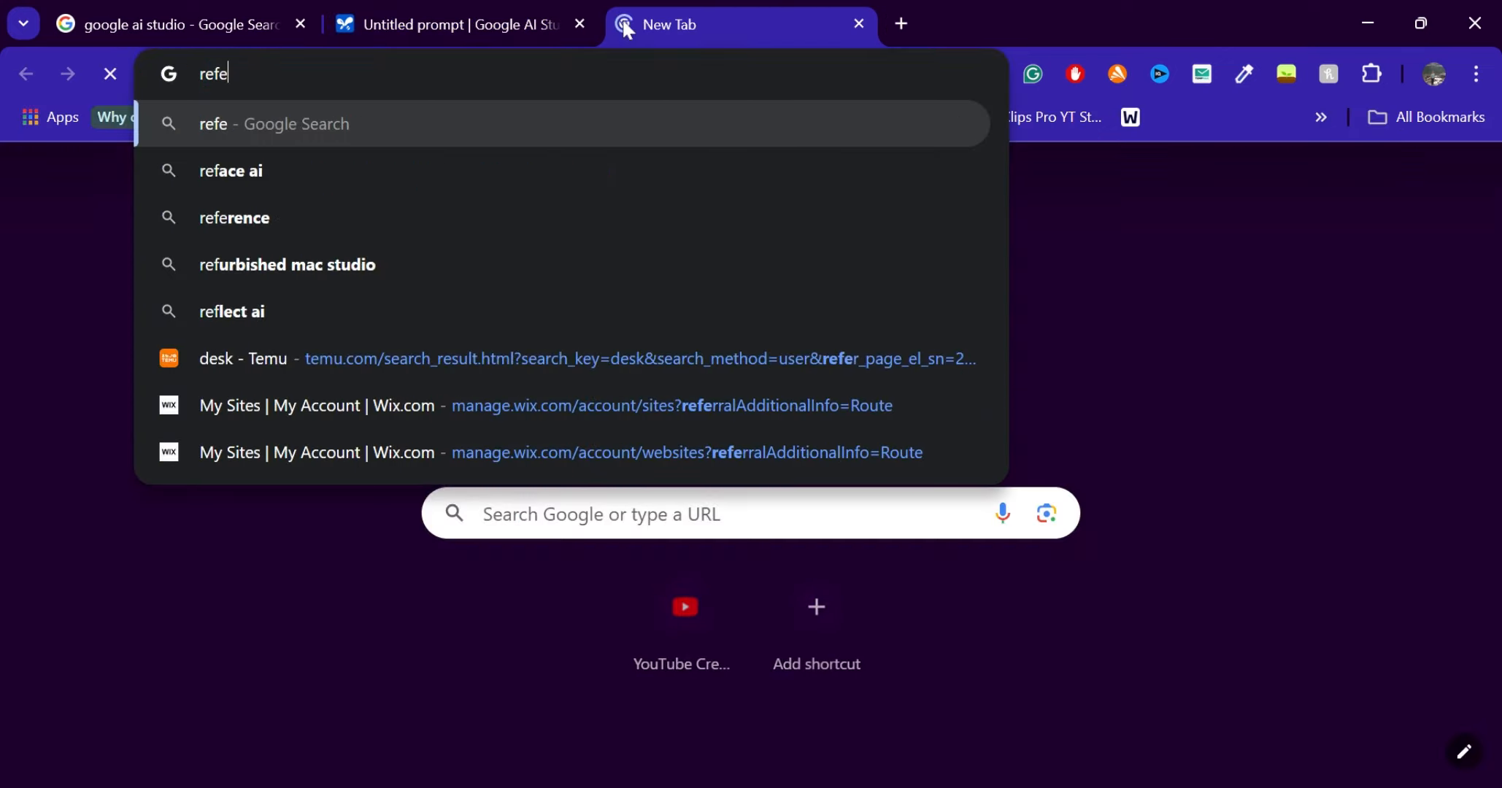
text(rral codes)
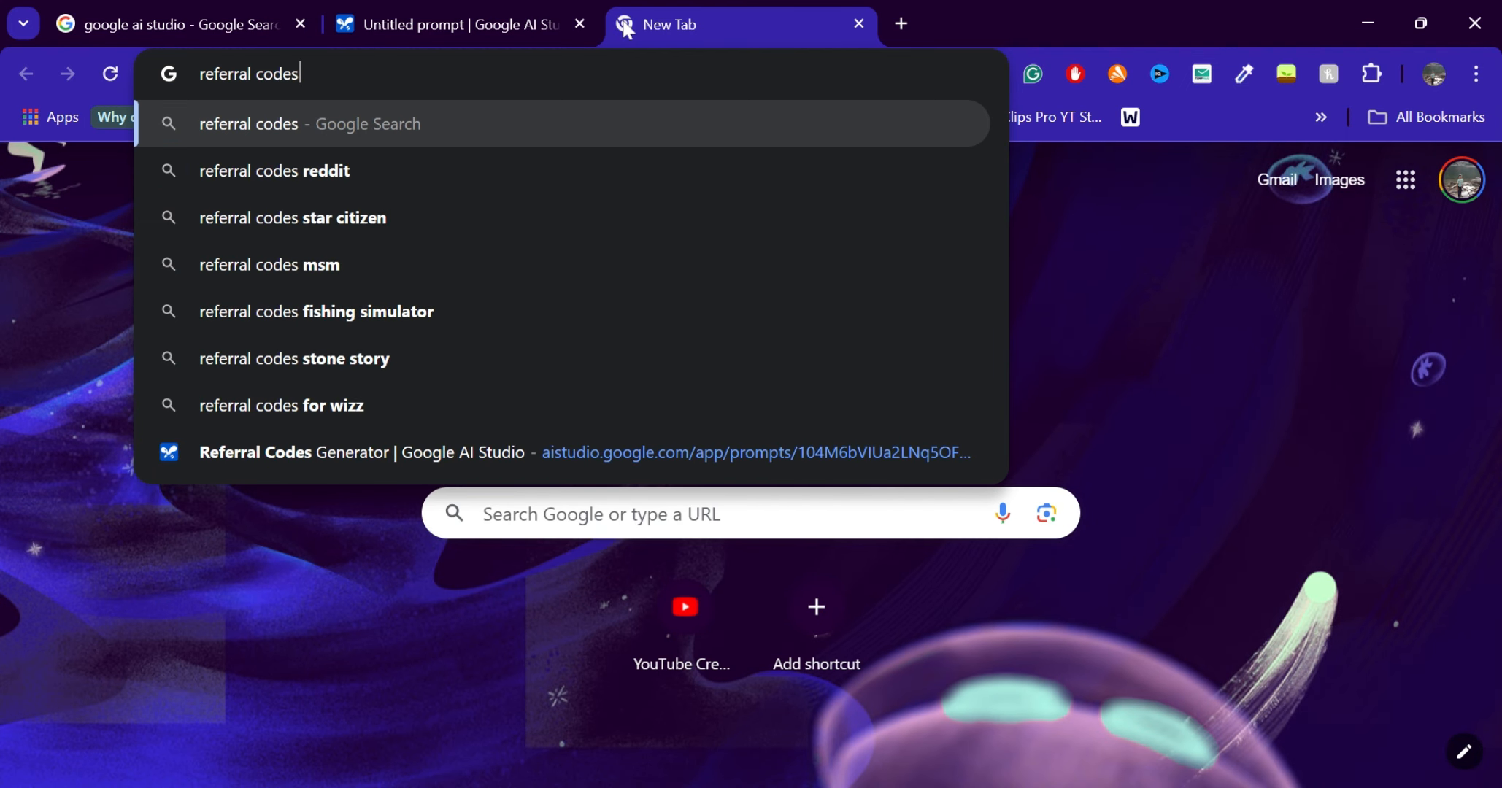
key(Return)
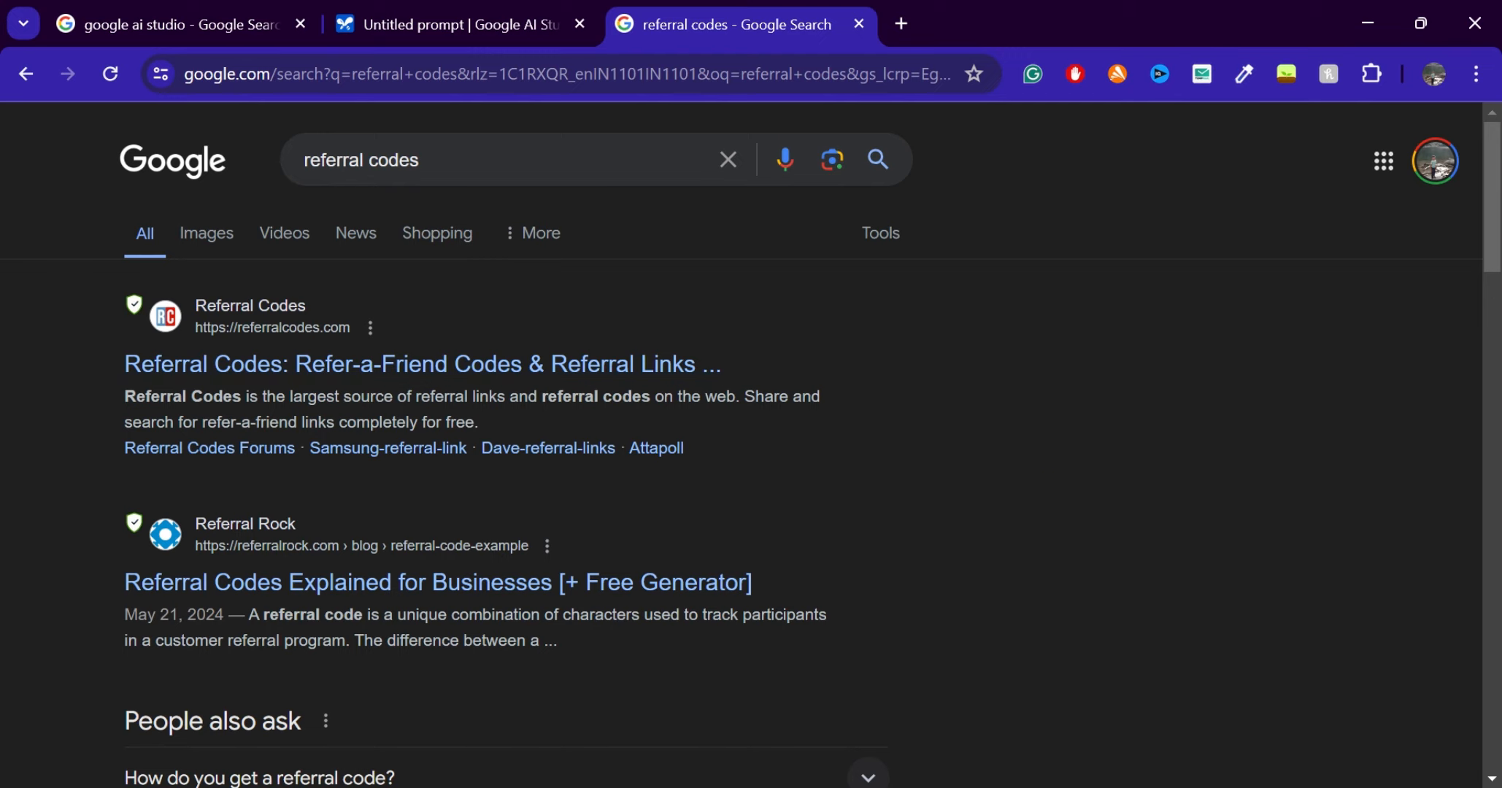
scroll(771, 409, down, 1)
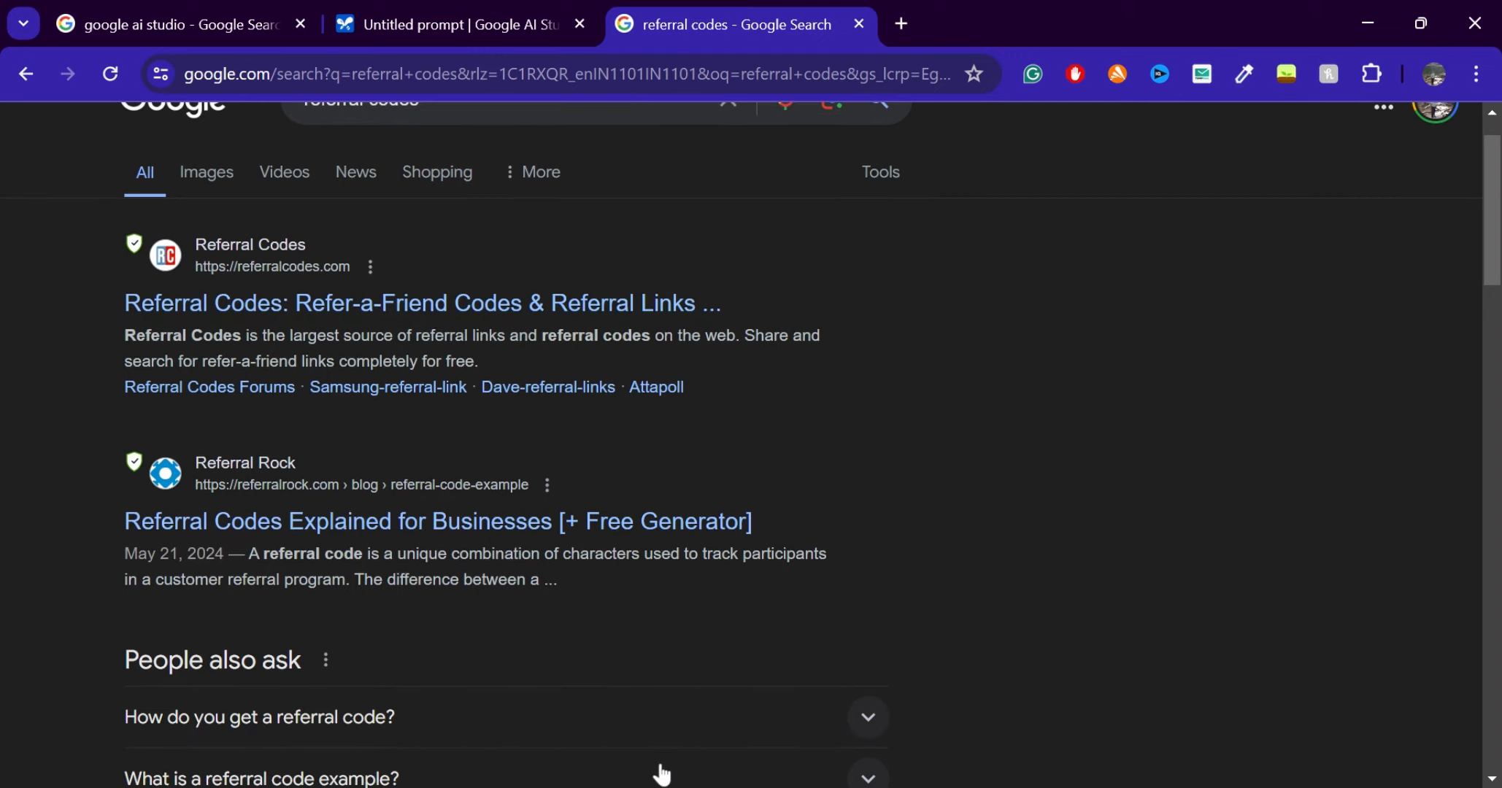
scroll(1277, 322, down, 2)
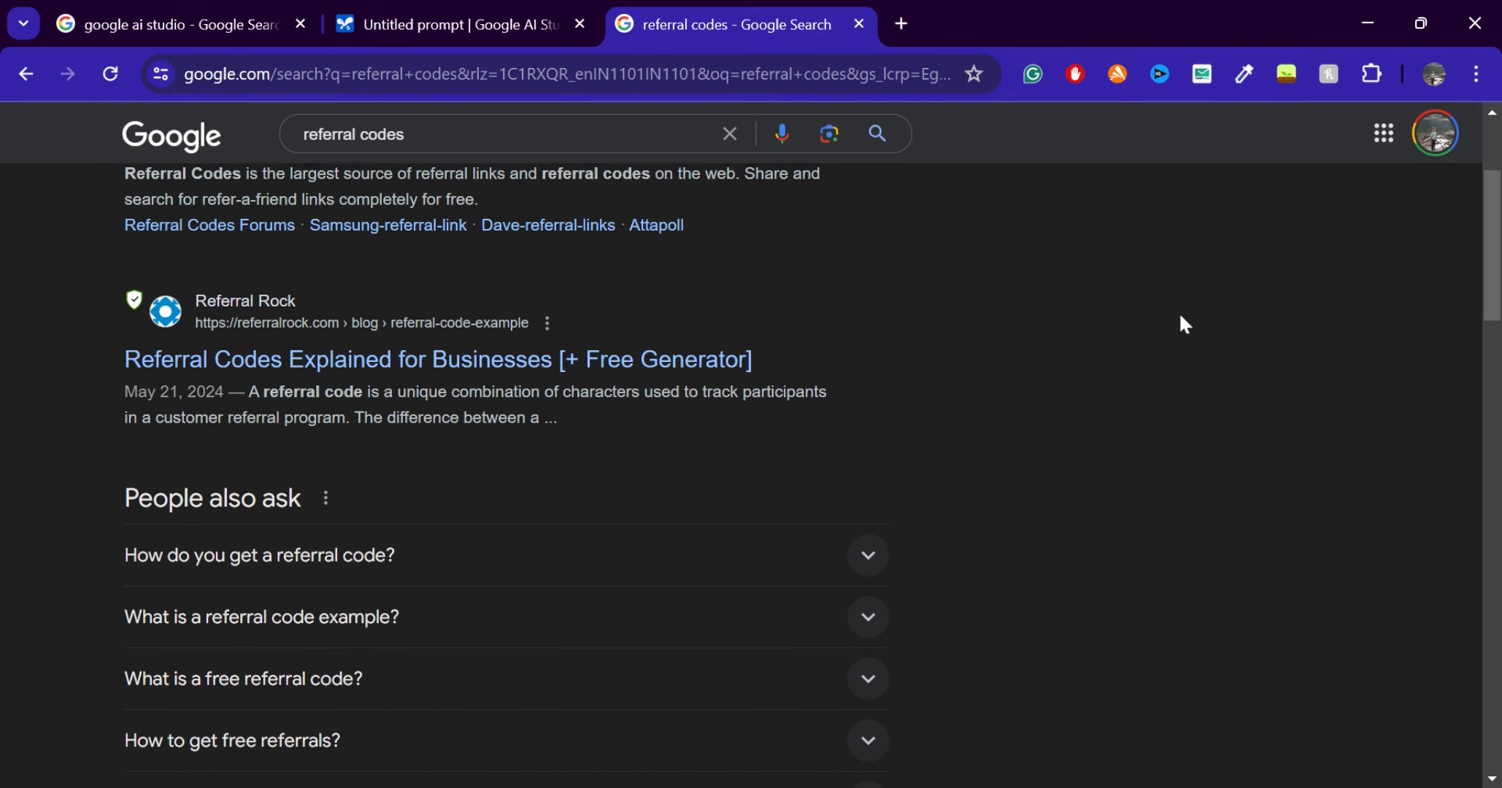
Read the key takeaways in Referral Rock's referral code article and return to the untitled prompt in Google AI Studio
click(427, 349)
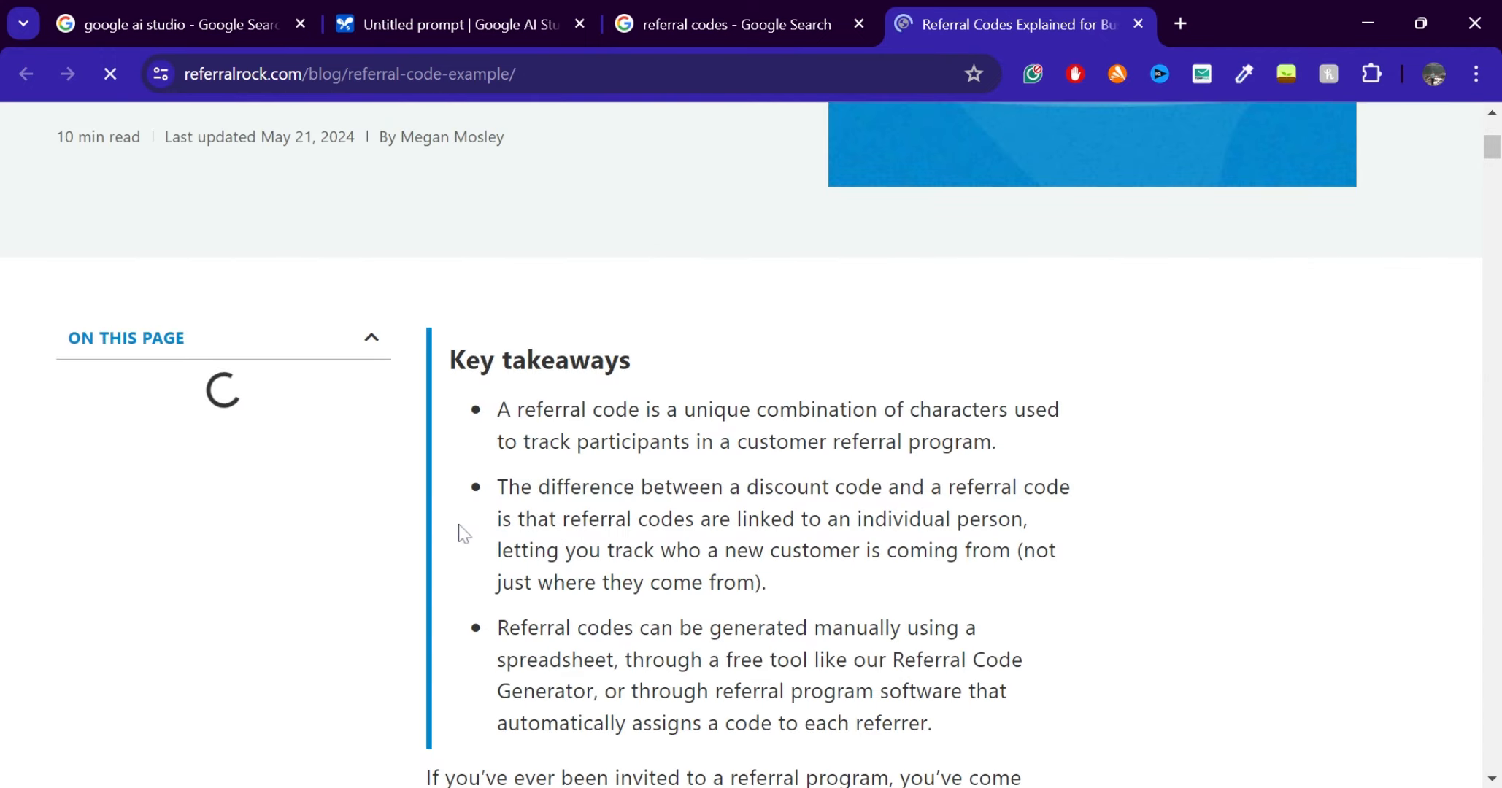
scroll(741, 474, down, 5)
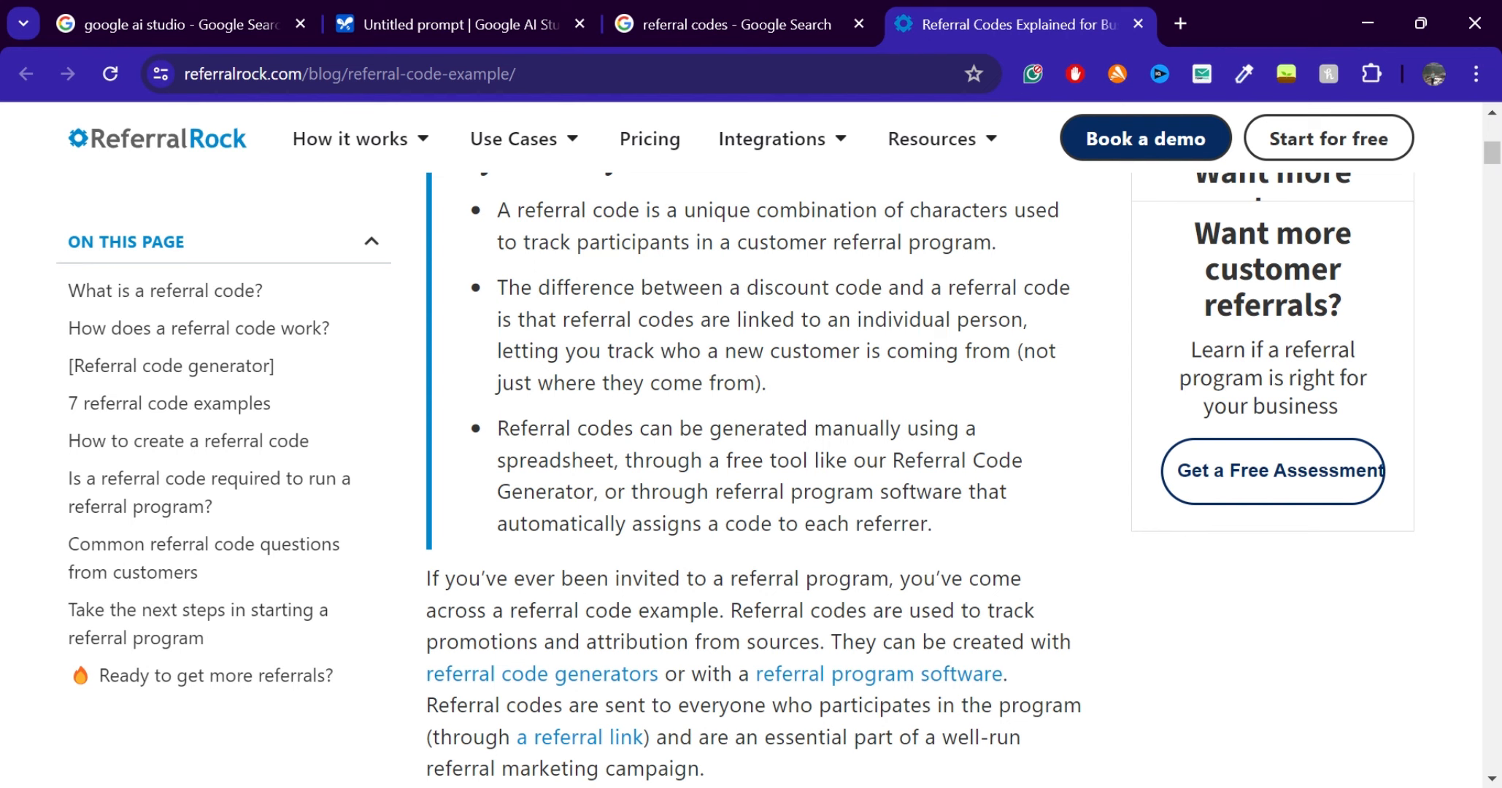
scroll(741, 475, down, 1)
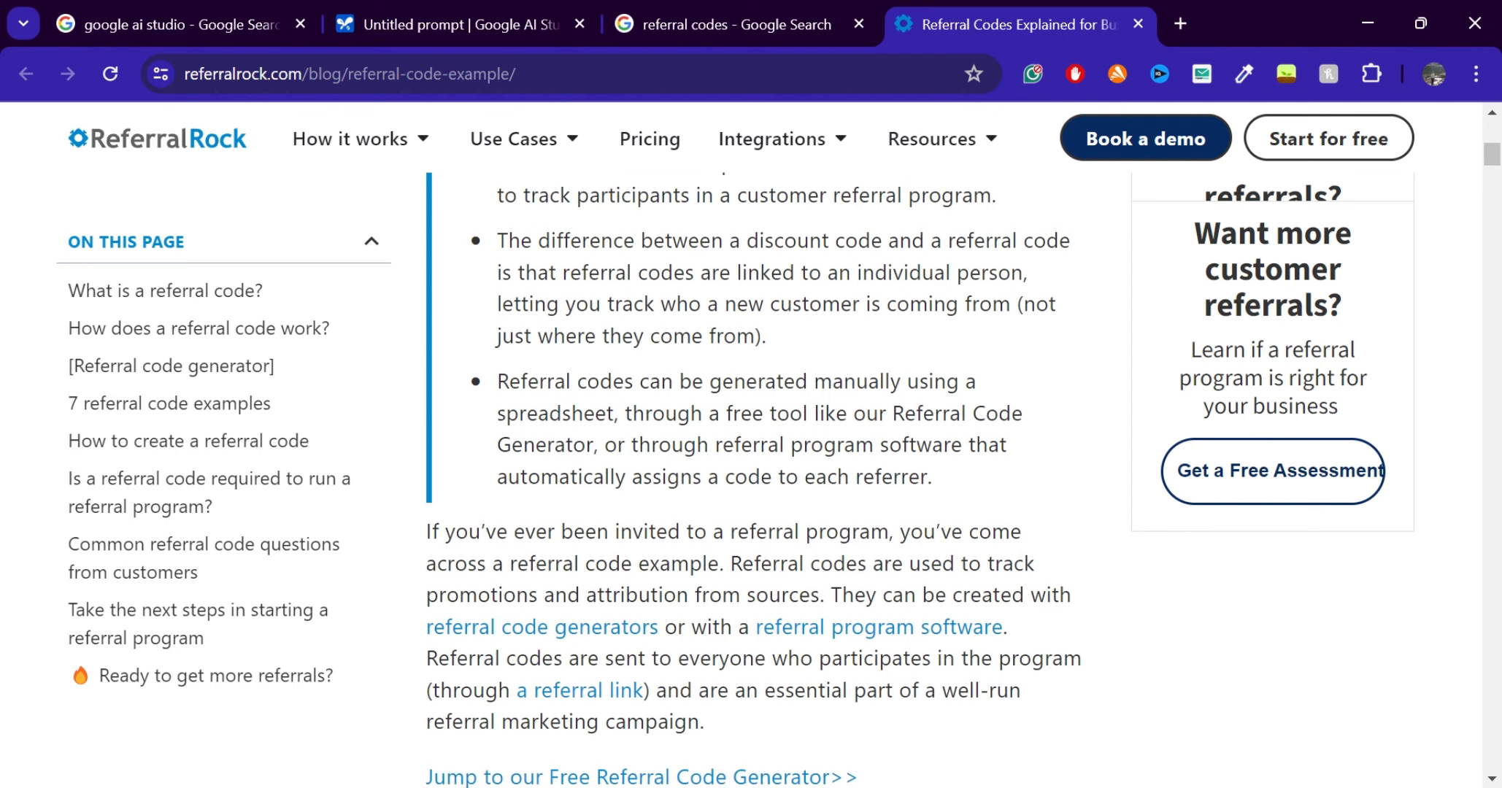
click(1139, 24)
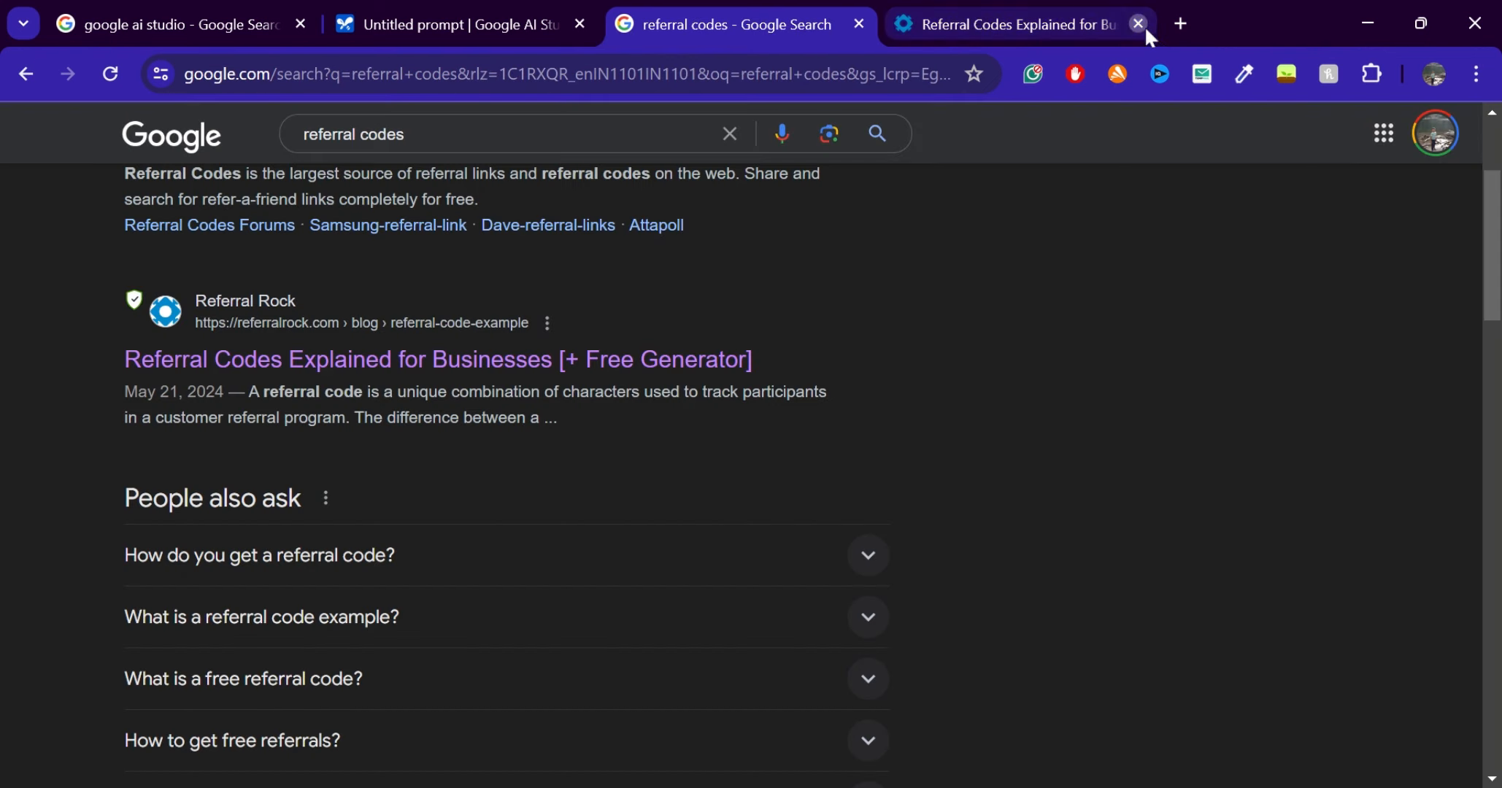
click(859, 24)
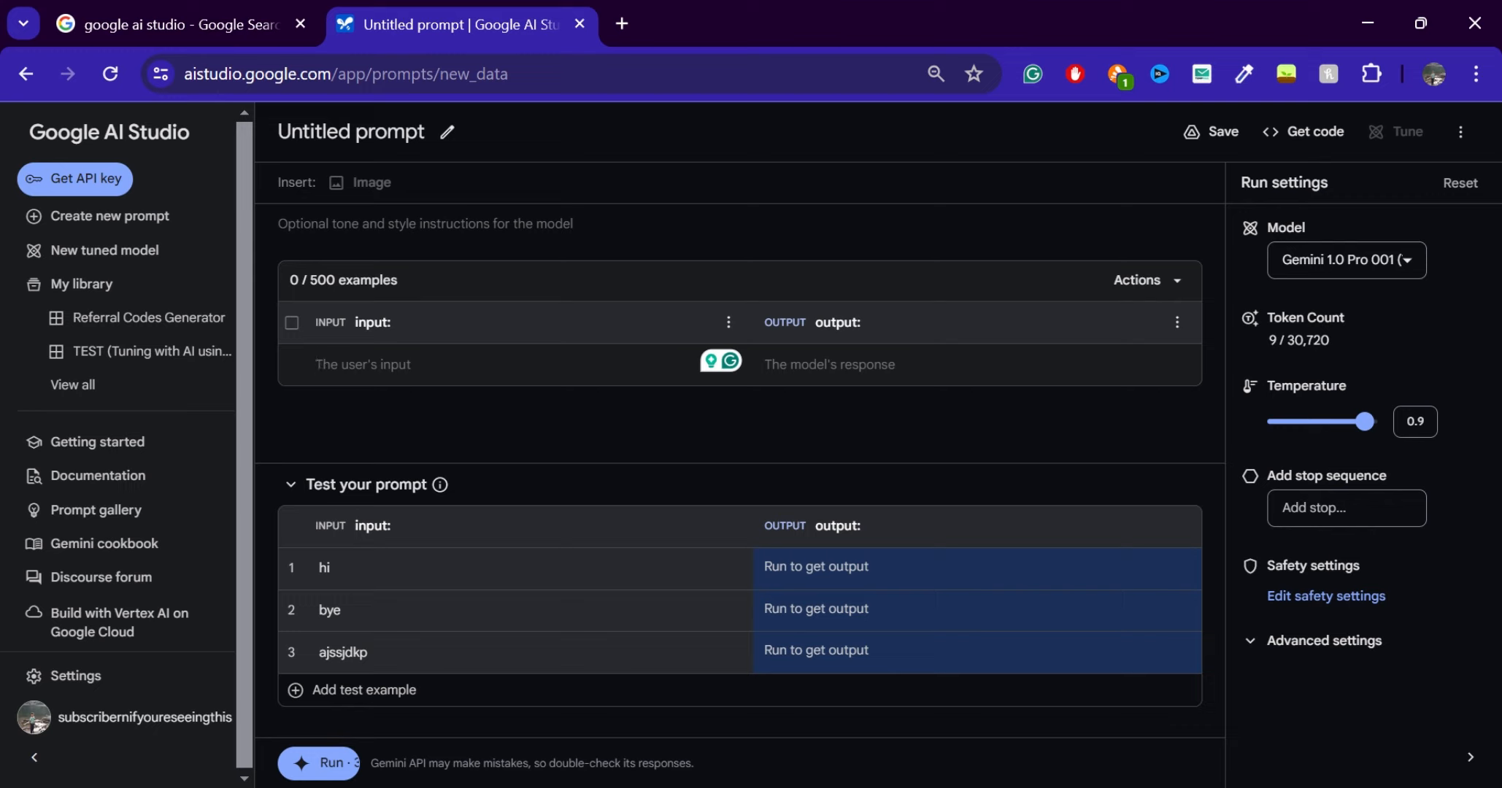
Enter "Bill Gates" as the input of the first prompt example
text(Bill)
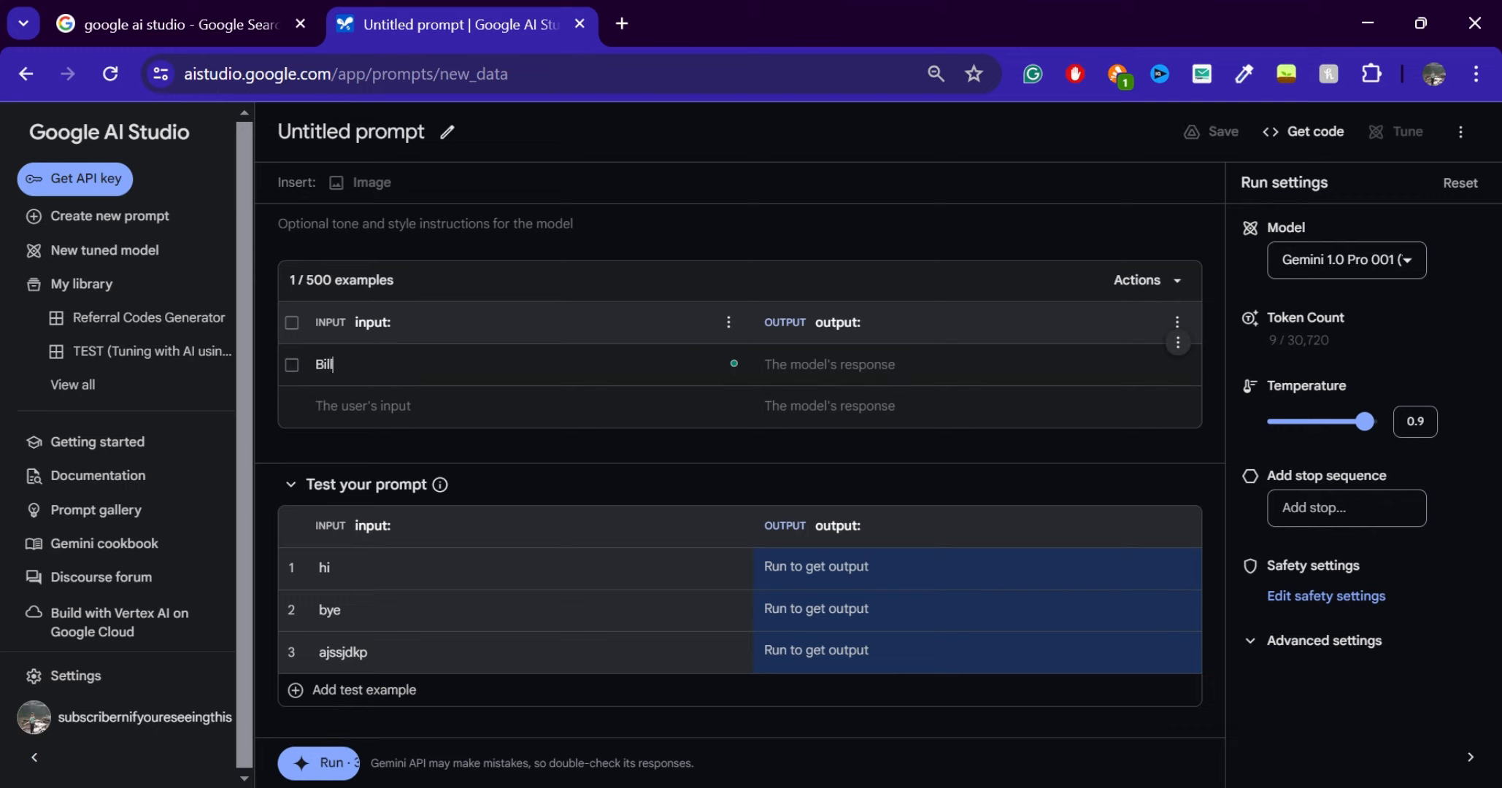
text( Gates)
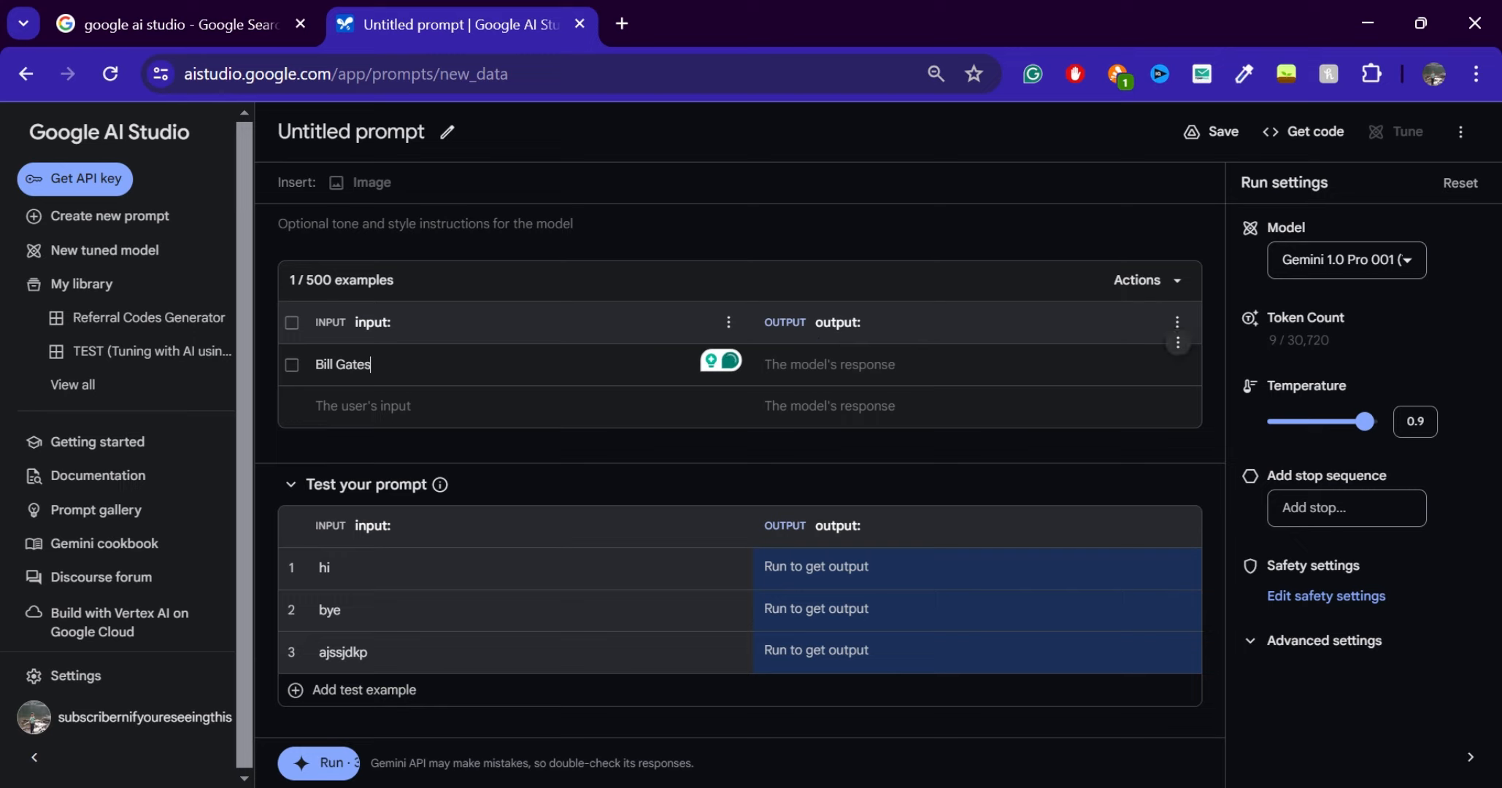
drag(375, 363, 301, 396)
key(Tab)
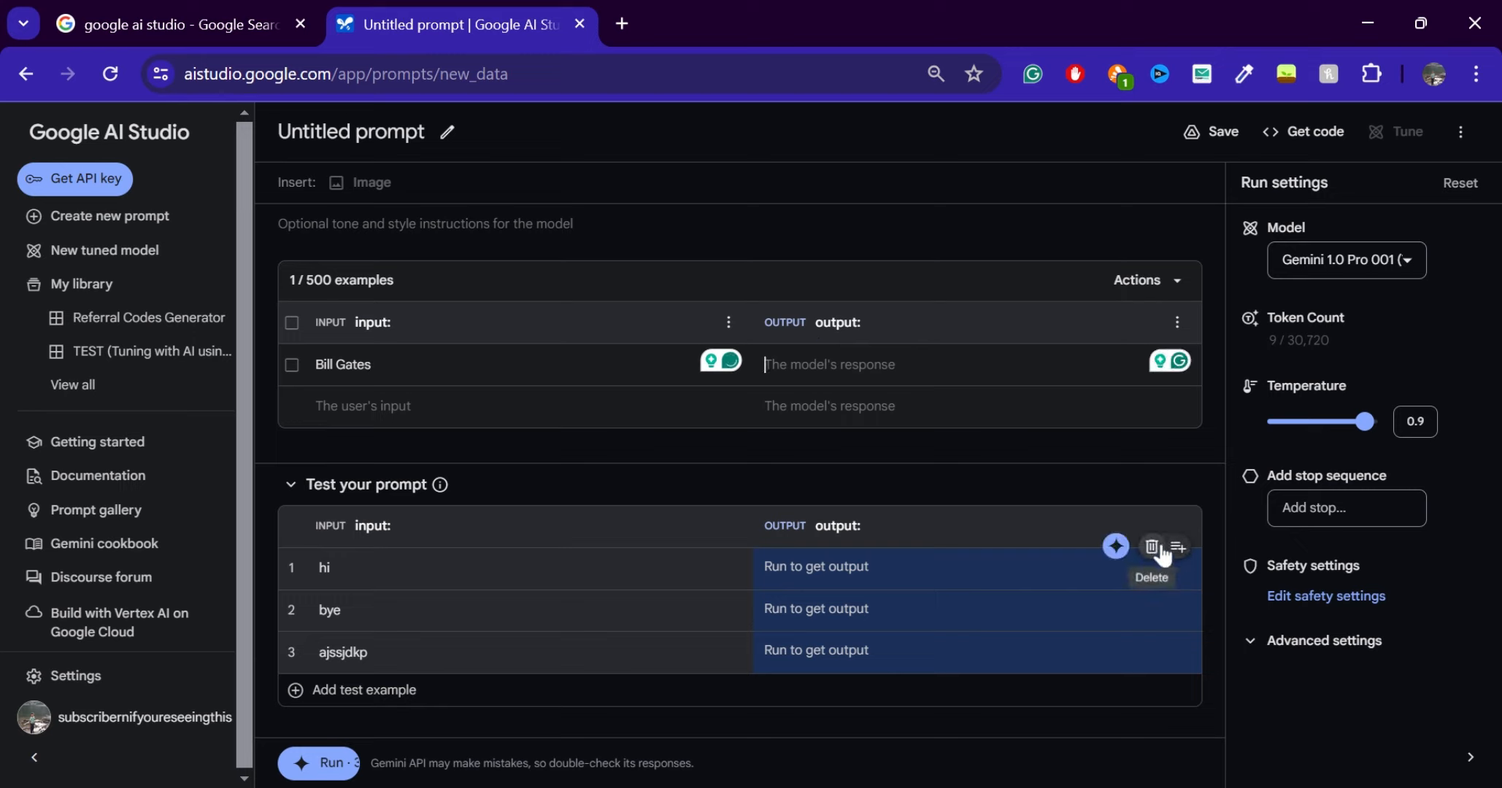
Delete the test examples "hi", "bye" and "ajssjdkp"
click(1151, 546)
click(1152, 589)
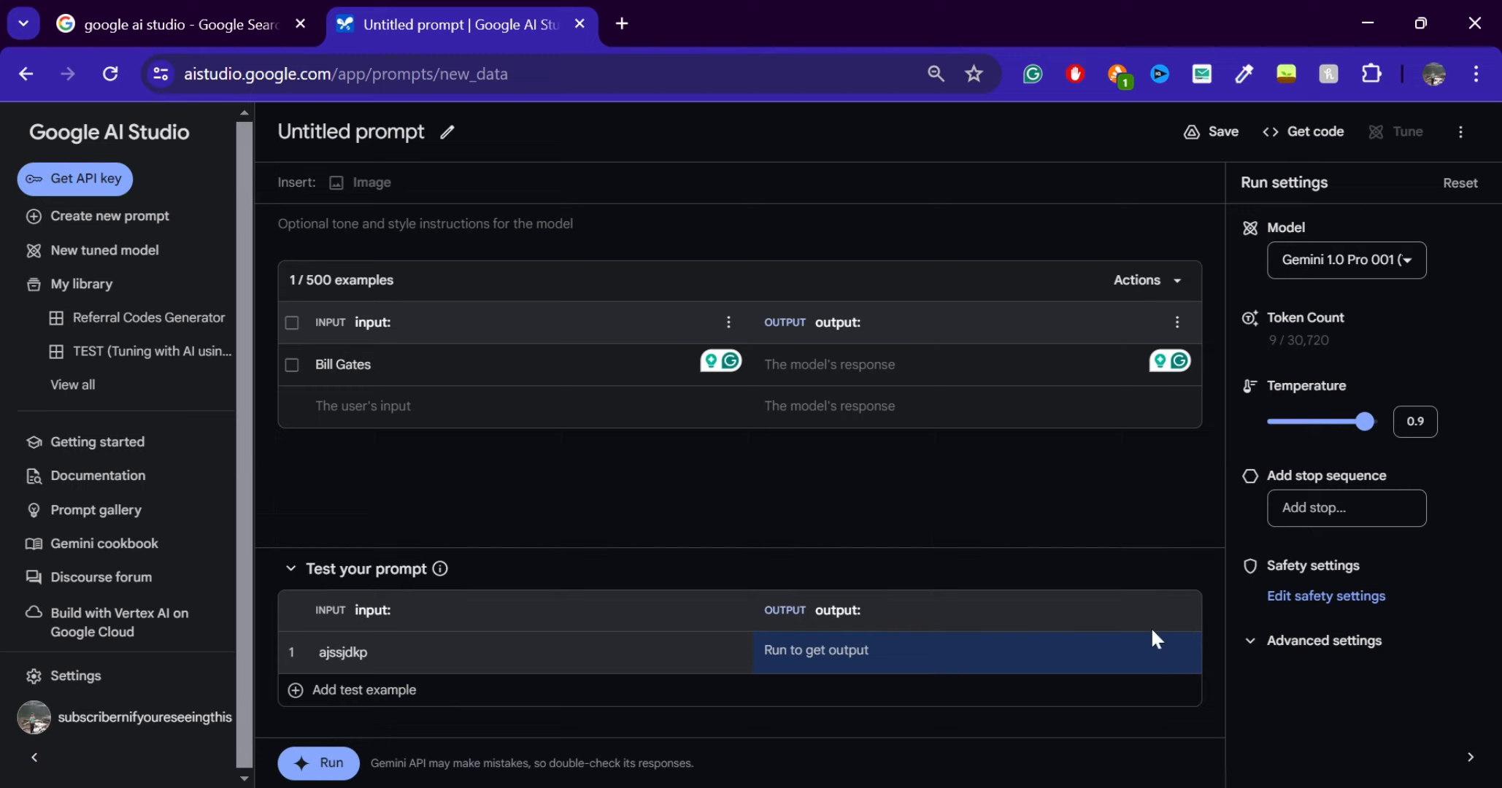
click(1152, 630)
Enter "BILLG-0001" as the expected output of the Bill Gates example
click(887, 367)
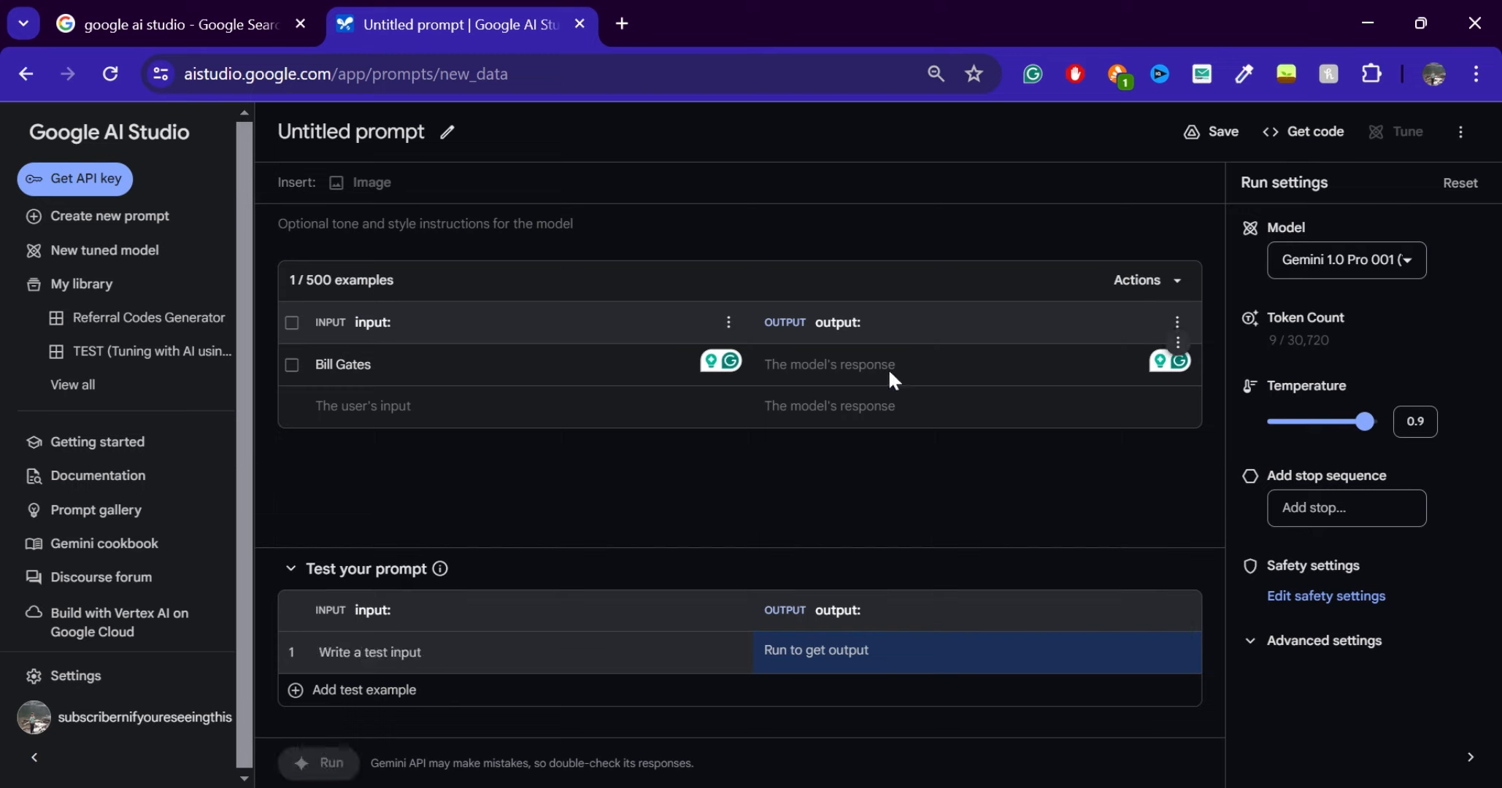
text(Bl)
drag(344, 365, 337, 364)
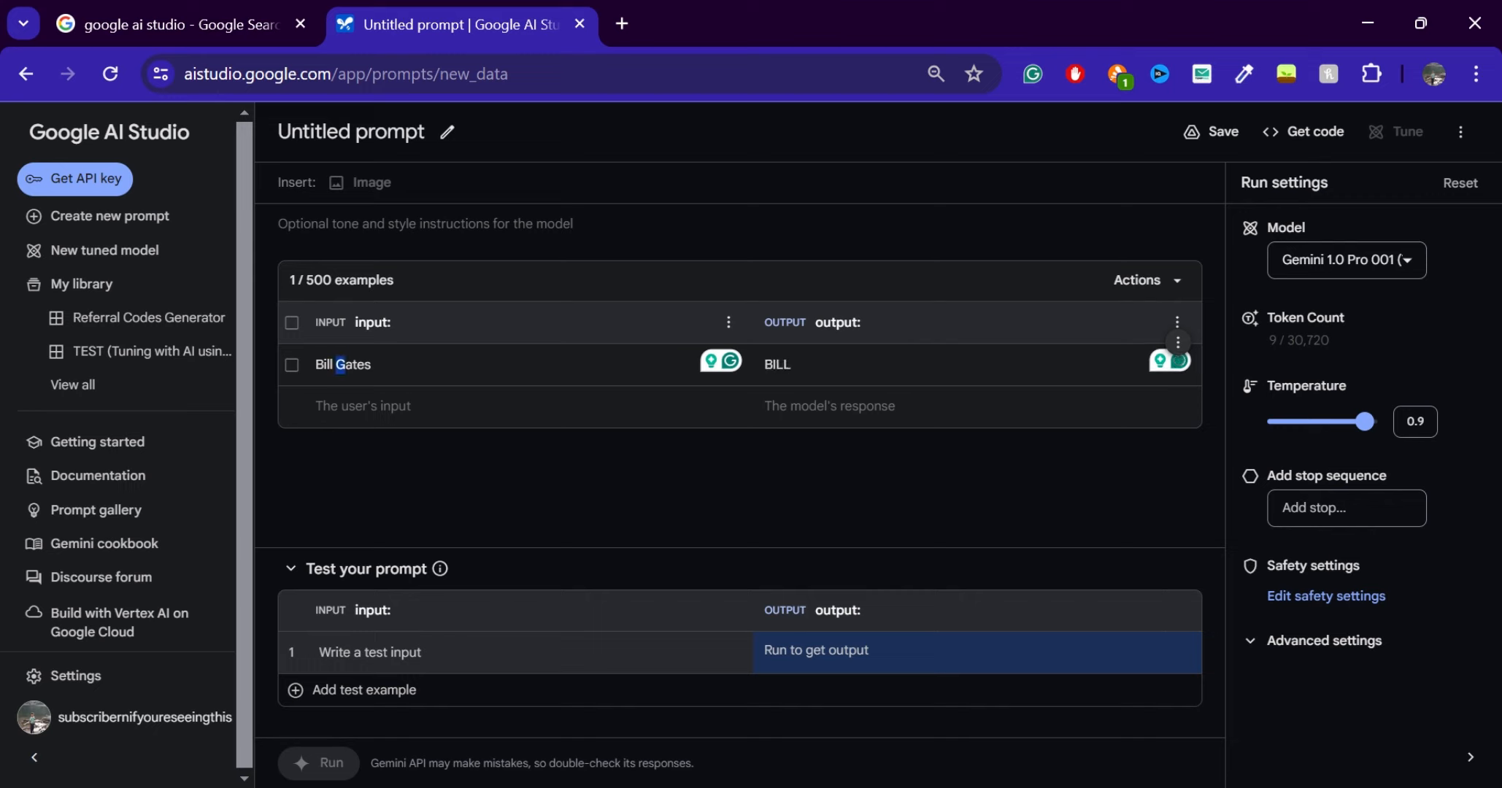
click(791, 364)
text(G)
text(-0001)
Add a second prompt example with input "Sundar Pichai" and output "SUNDARP-0002"
key(Tab)
text(Sundar)
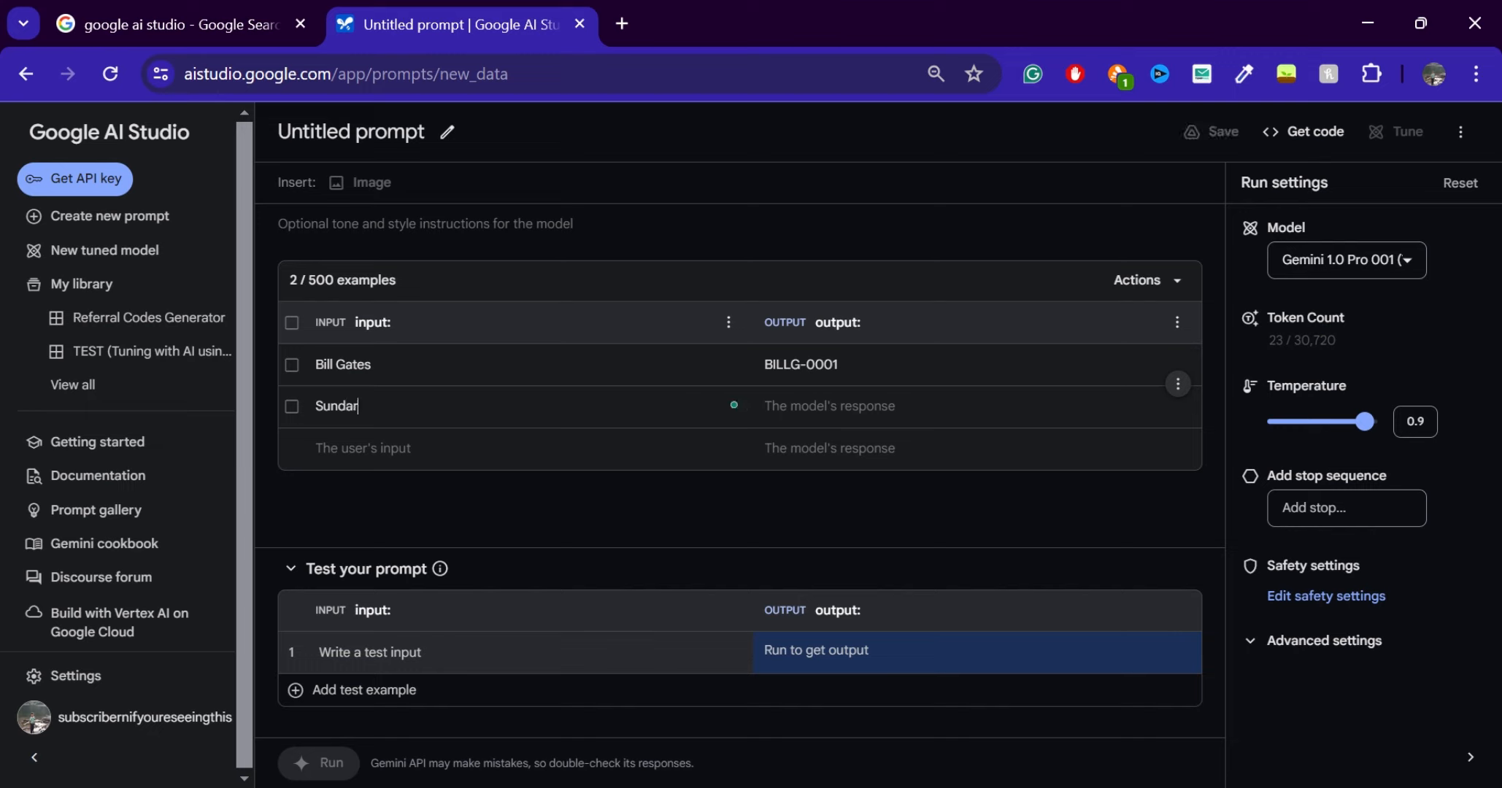
text( Pichai)
key(Tab)
text(SUNA)
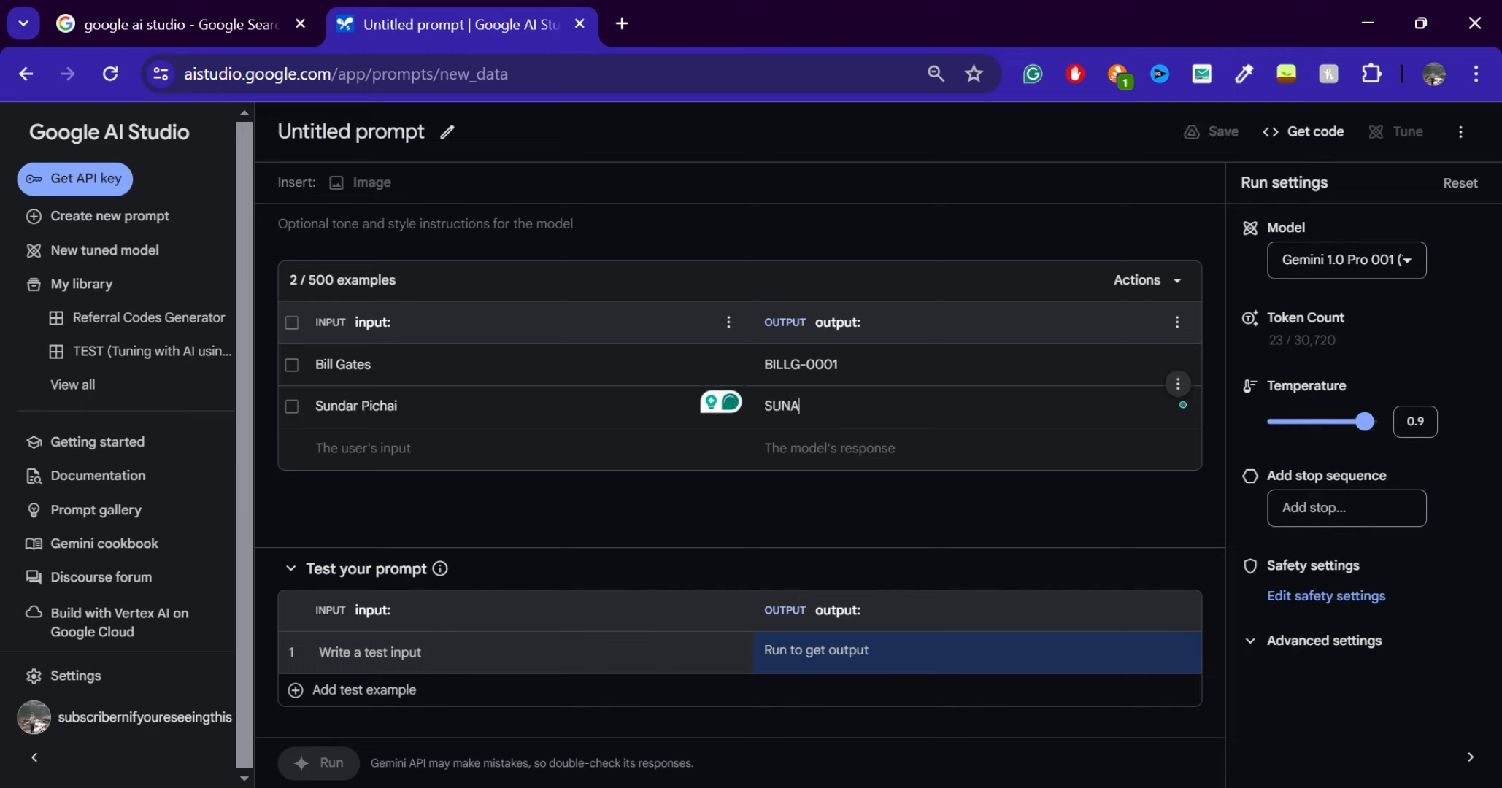
key(BackSpace)
text(DARP)
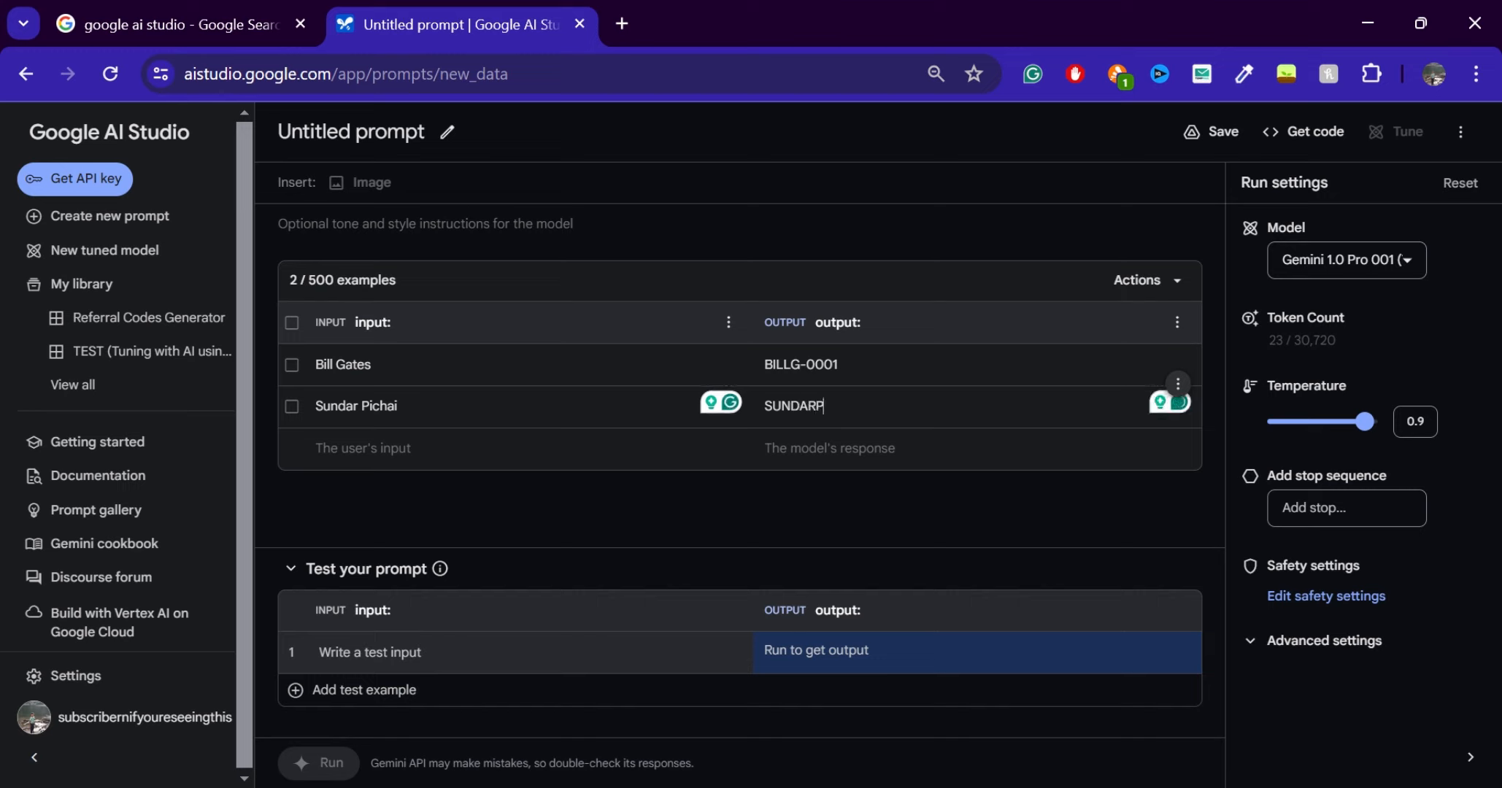
text(-0002)
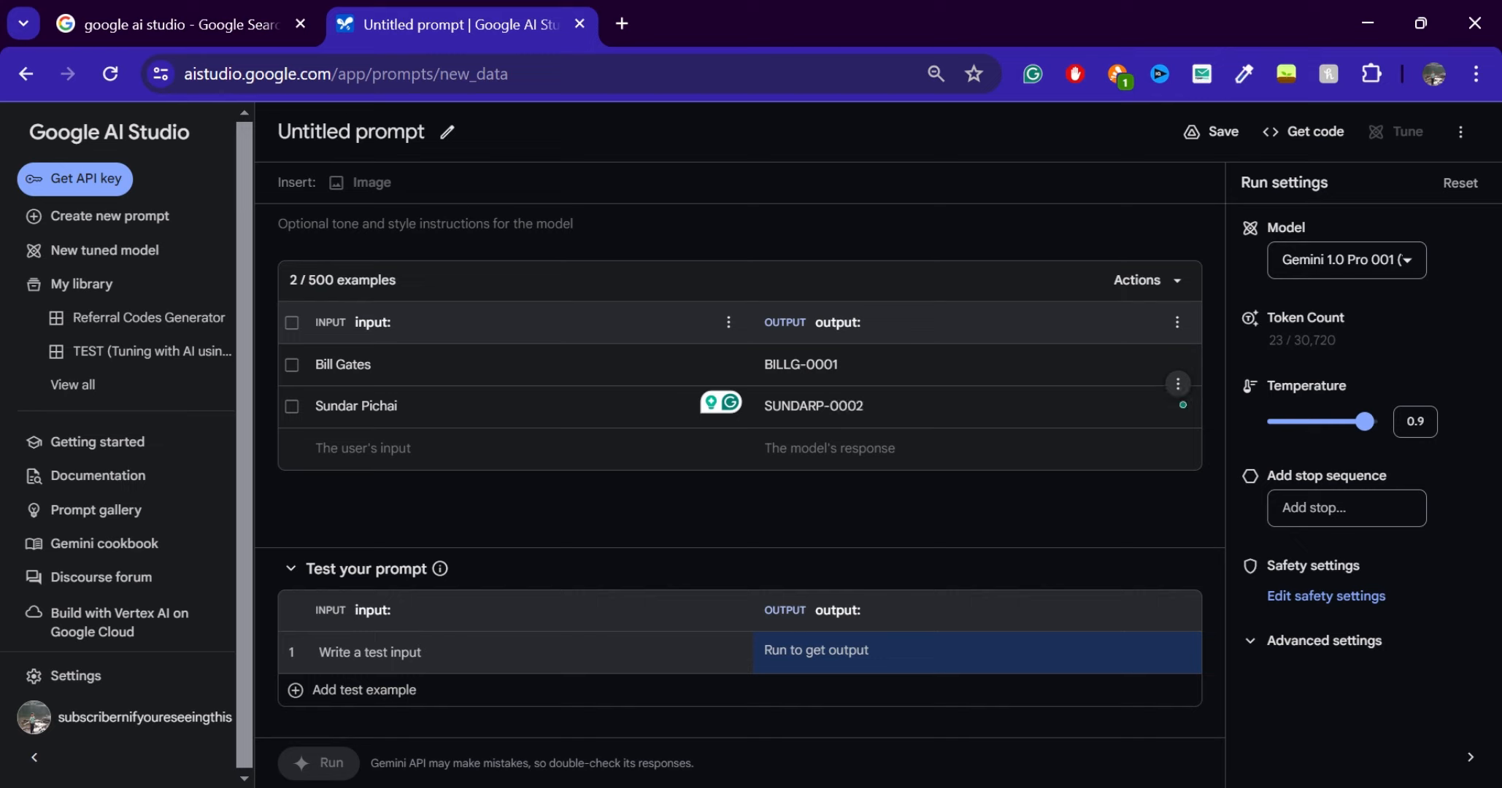
Add a third prompt example with input "Elon Musk" and output "ELONM-0003"
click(364, 448)
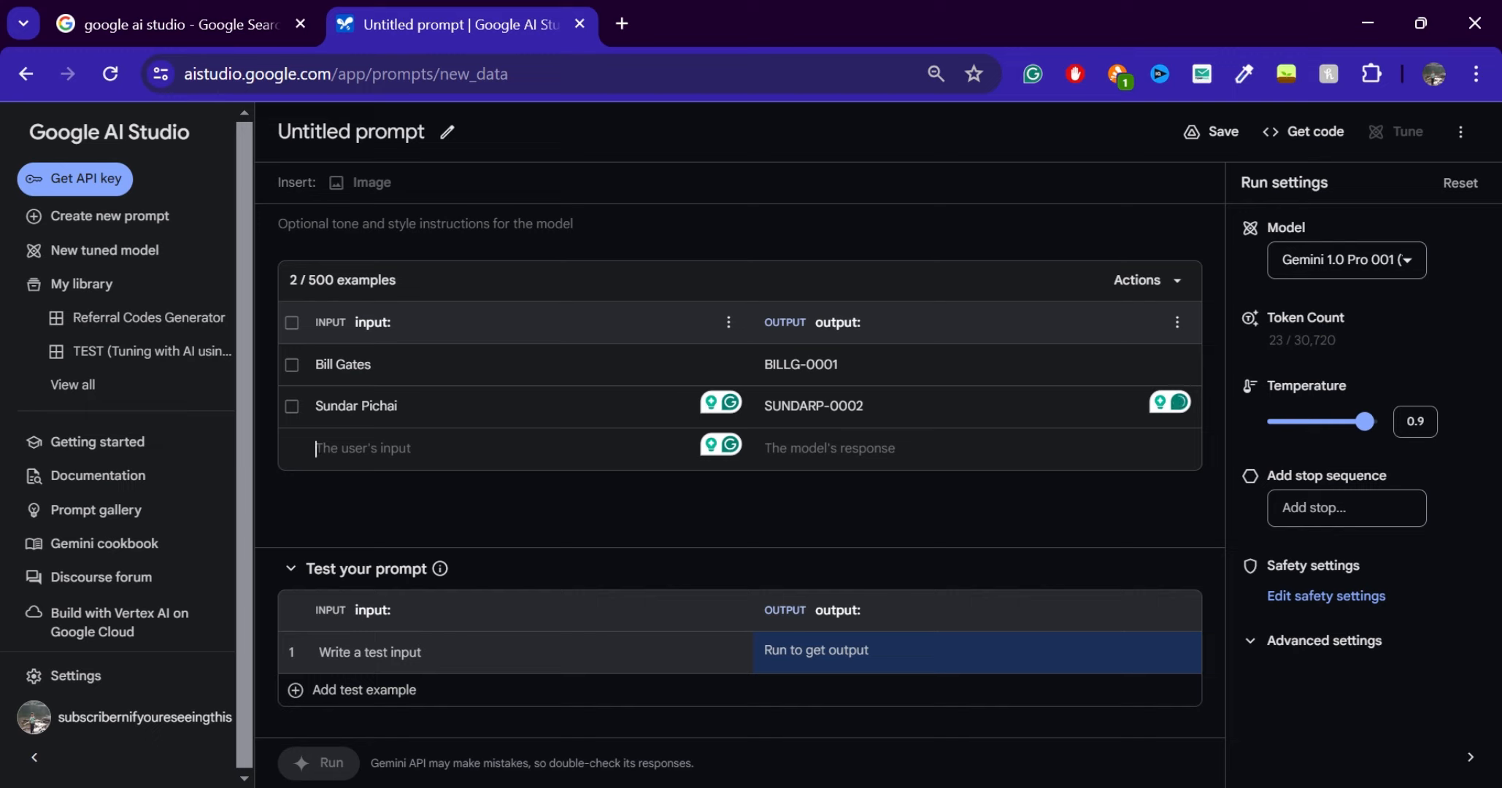
text(Elon M)
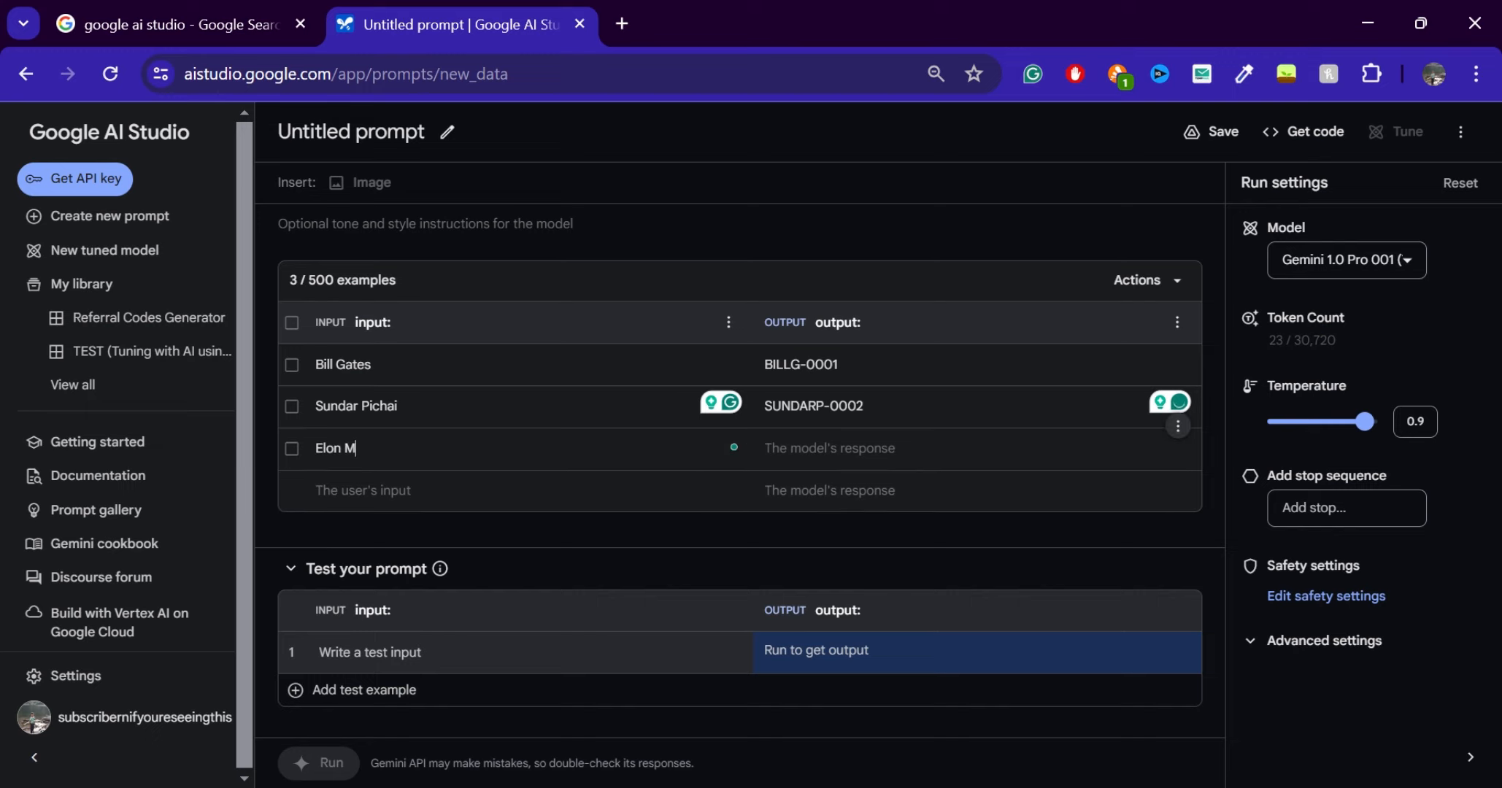
text(usk)
click(830, 491)
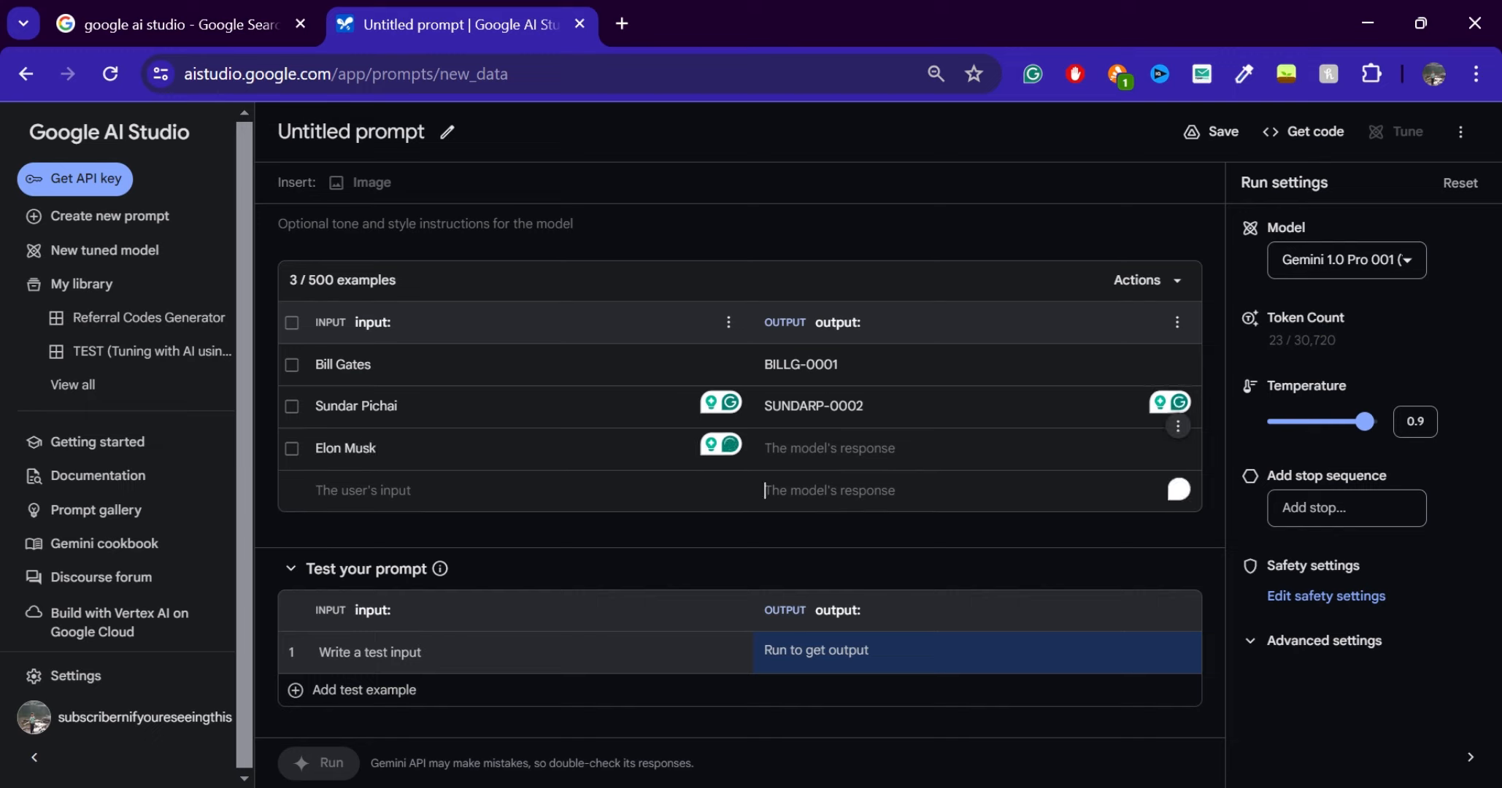
click(829, 448)
text(SLO)
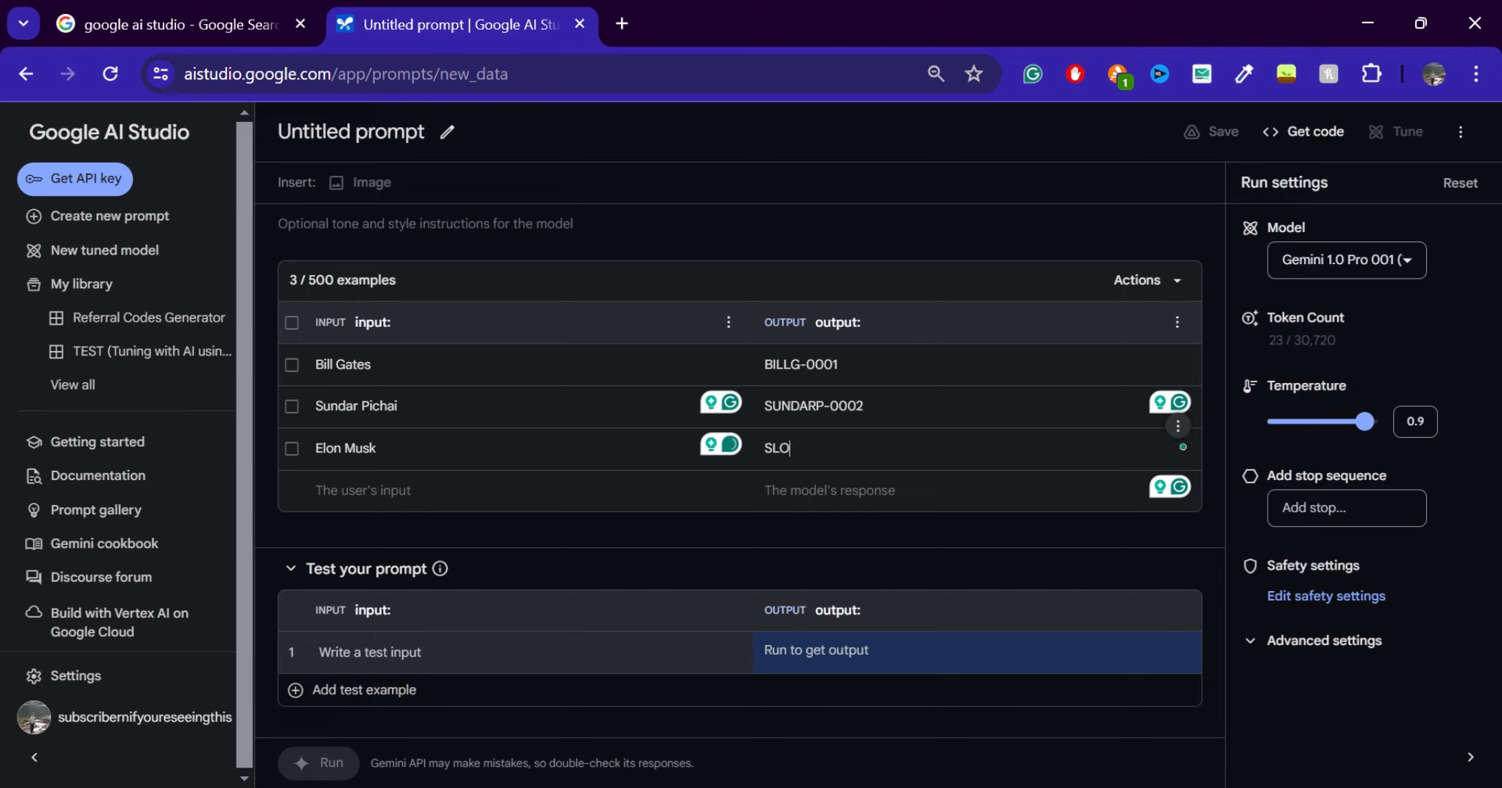
key(BackSpace)
key(BackSpace)
key(BackSpace)
text(ELONM-0003)
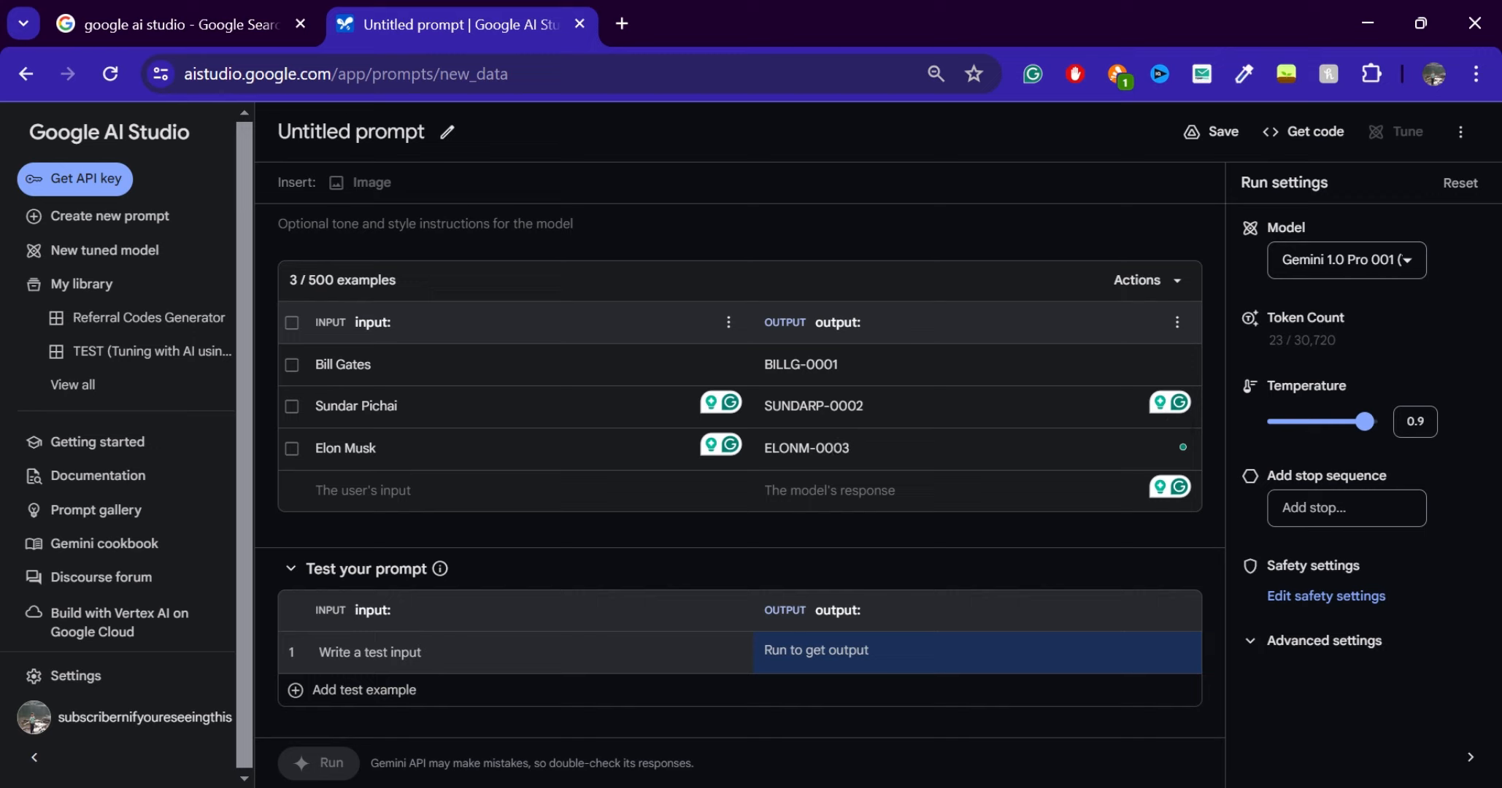
Add a fourth prompt example with input "Micheal Jackson" and output "MICHEALJ-0004"
click(362, 491)
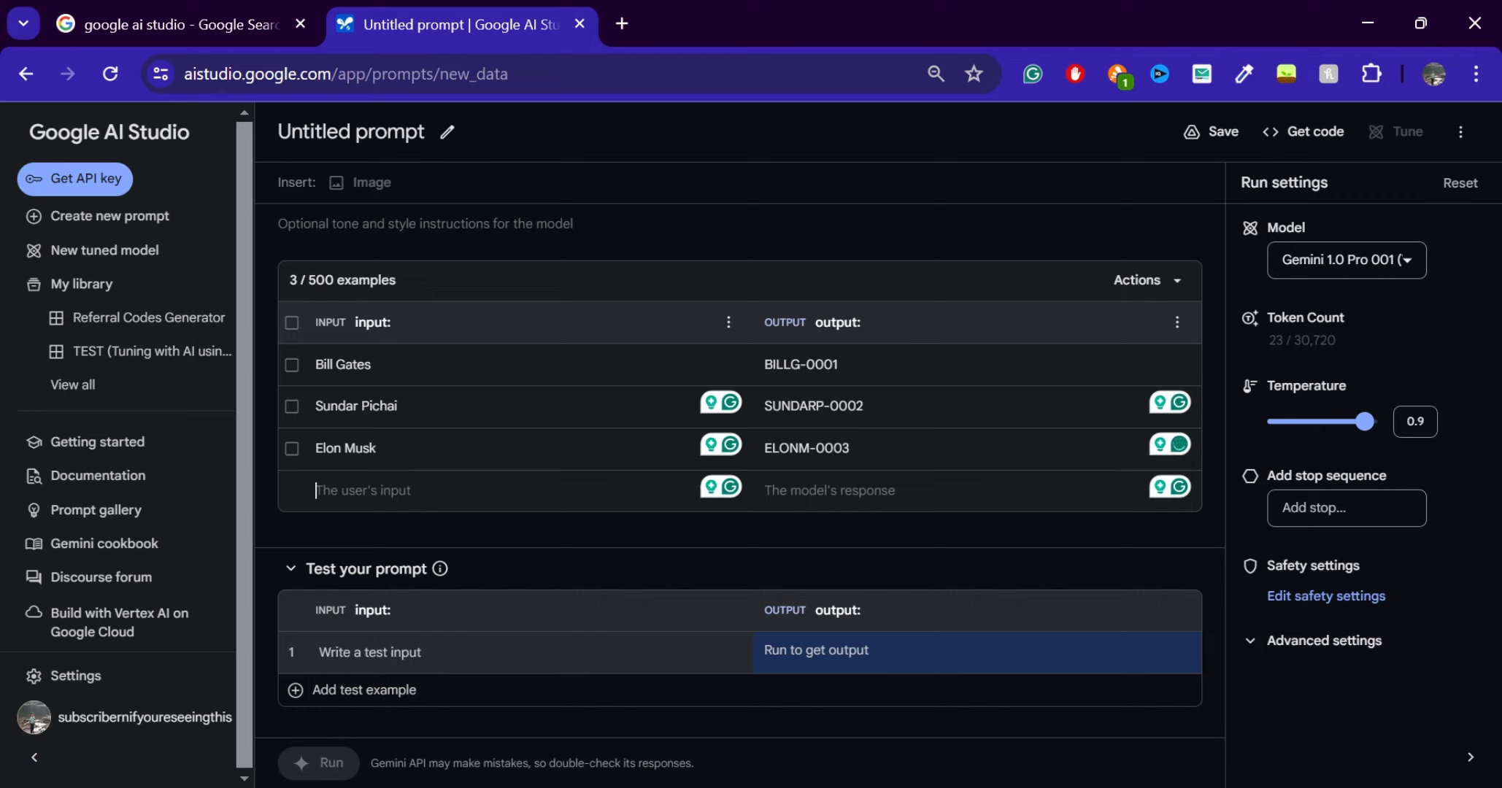
text(m)
key(BackSpace)
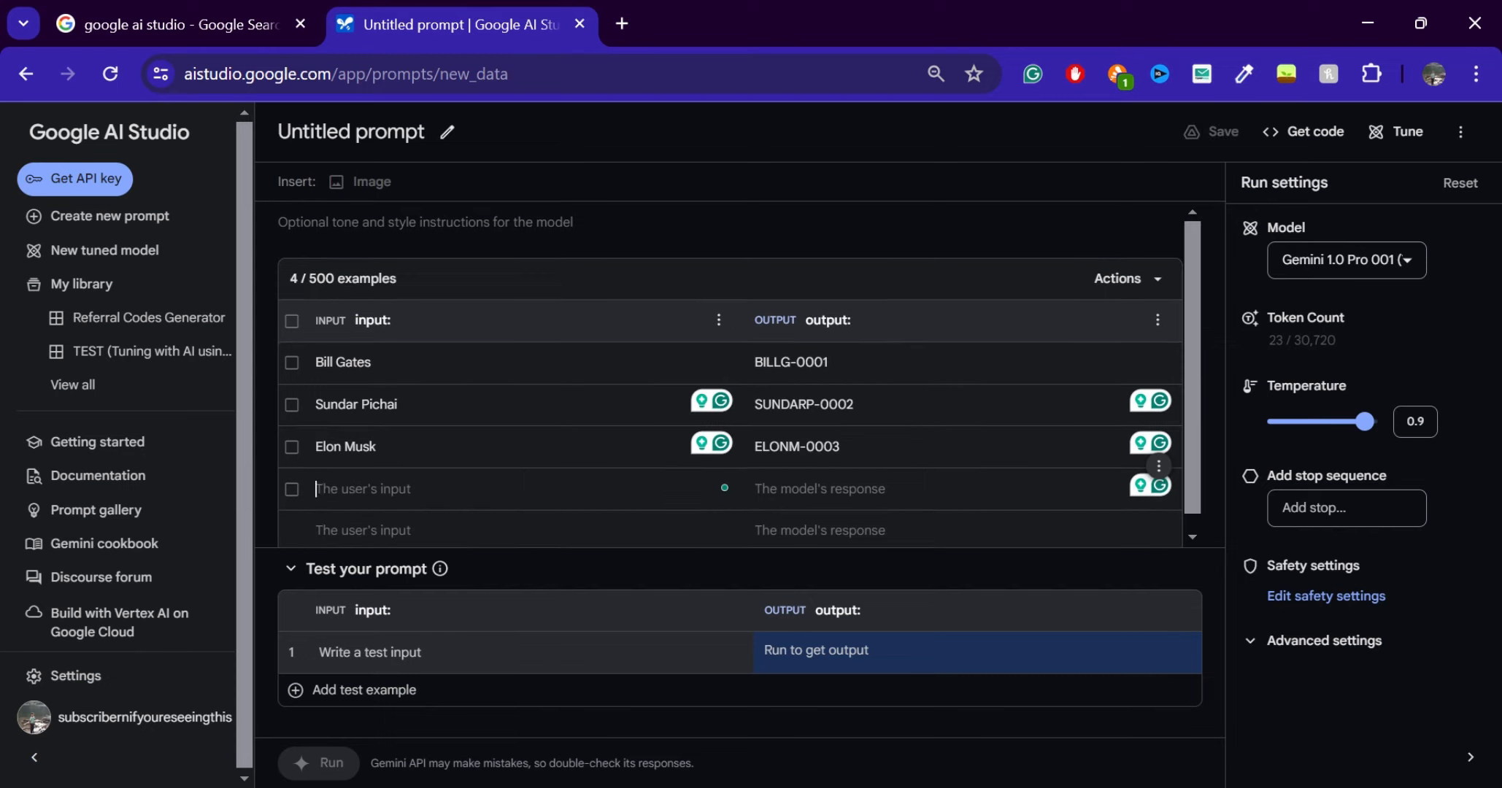
text(m)
key(BackSpace)
text(Micheal Jackson)
key(Tab)
text(MICHEALK)
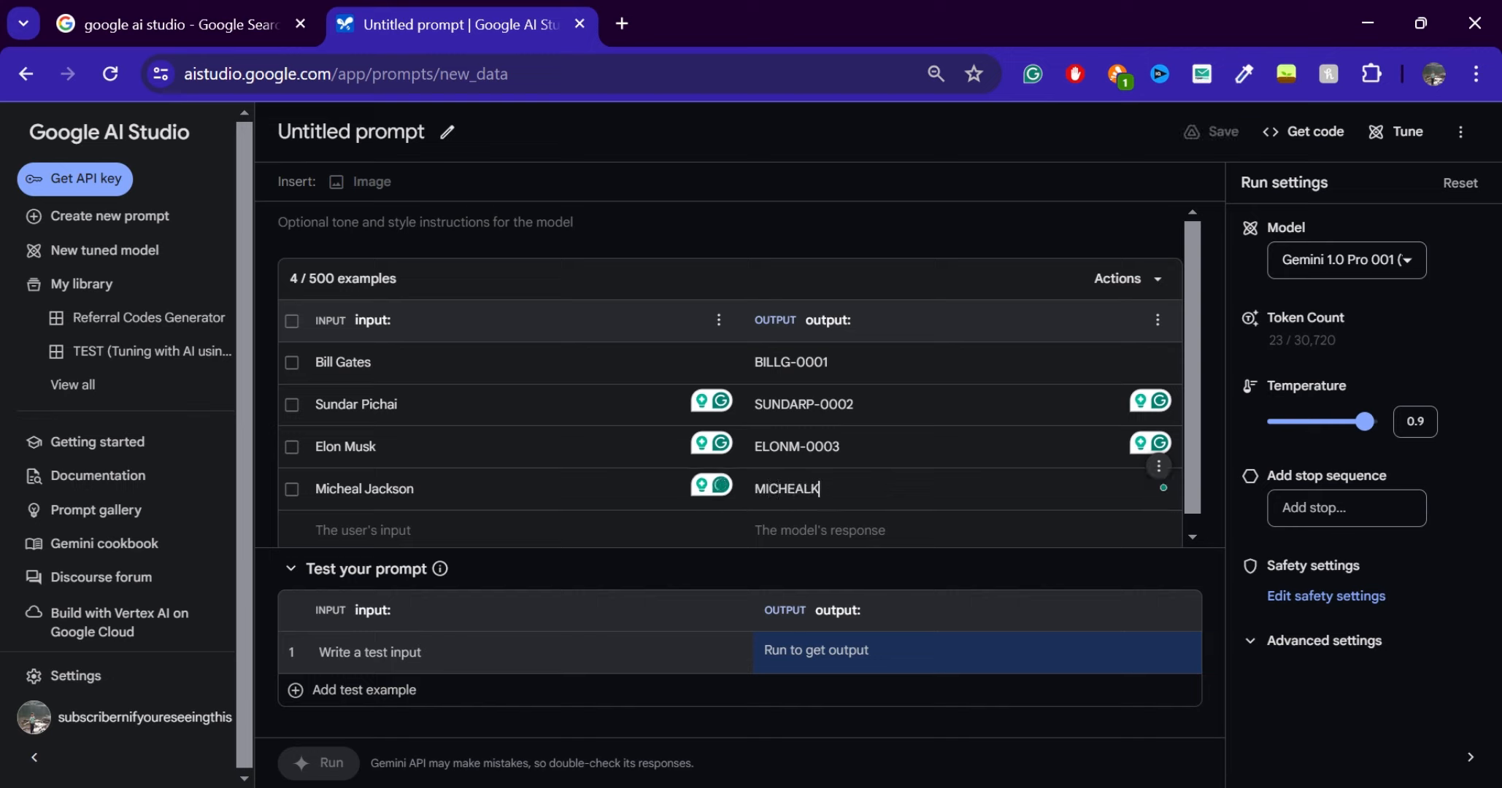
key(BackSpace)
text(J-0004)
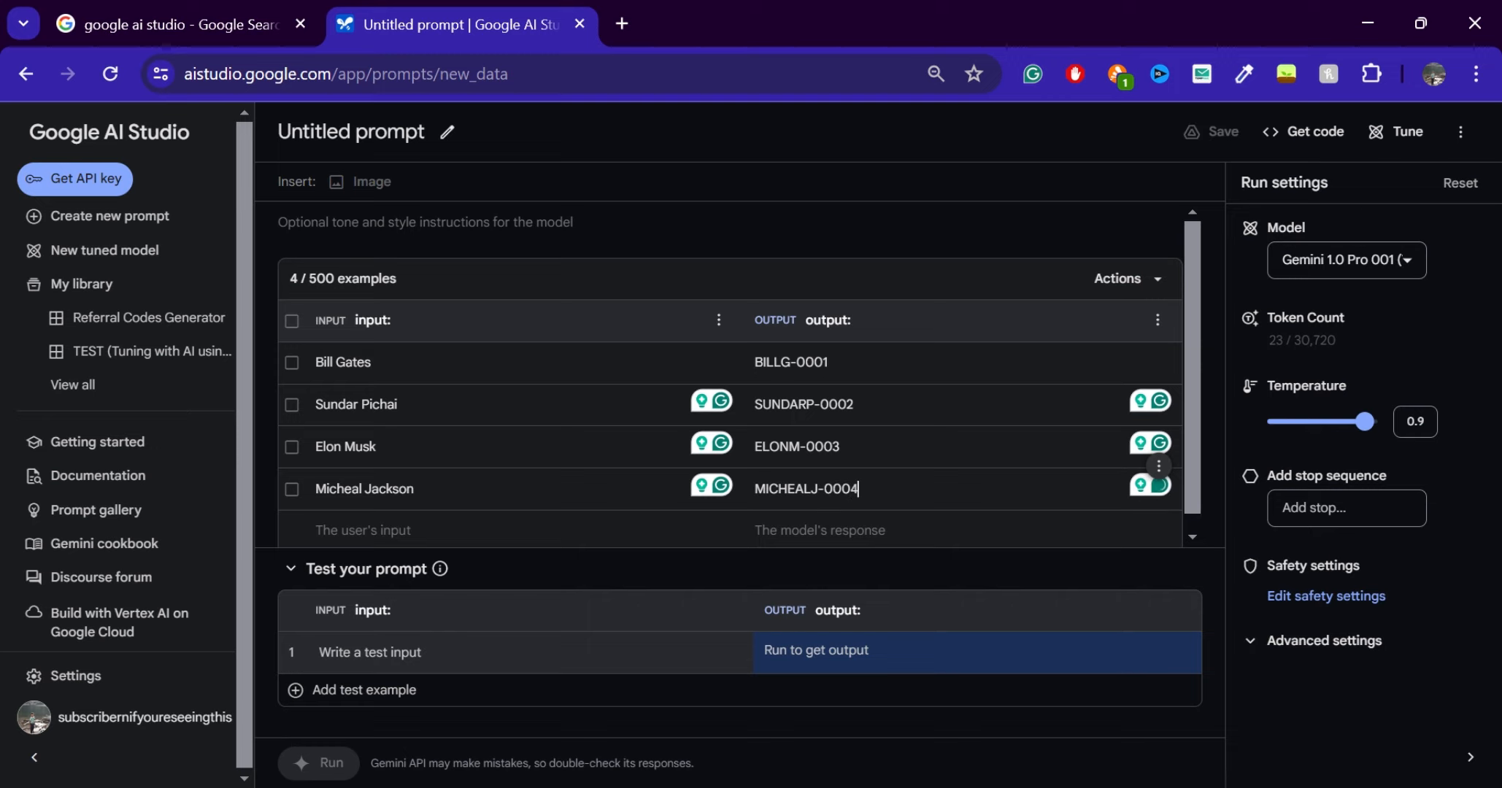
key(Tab)
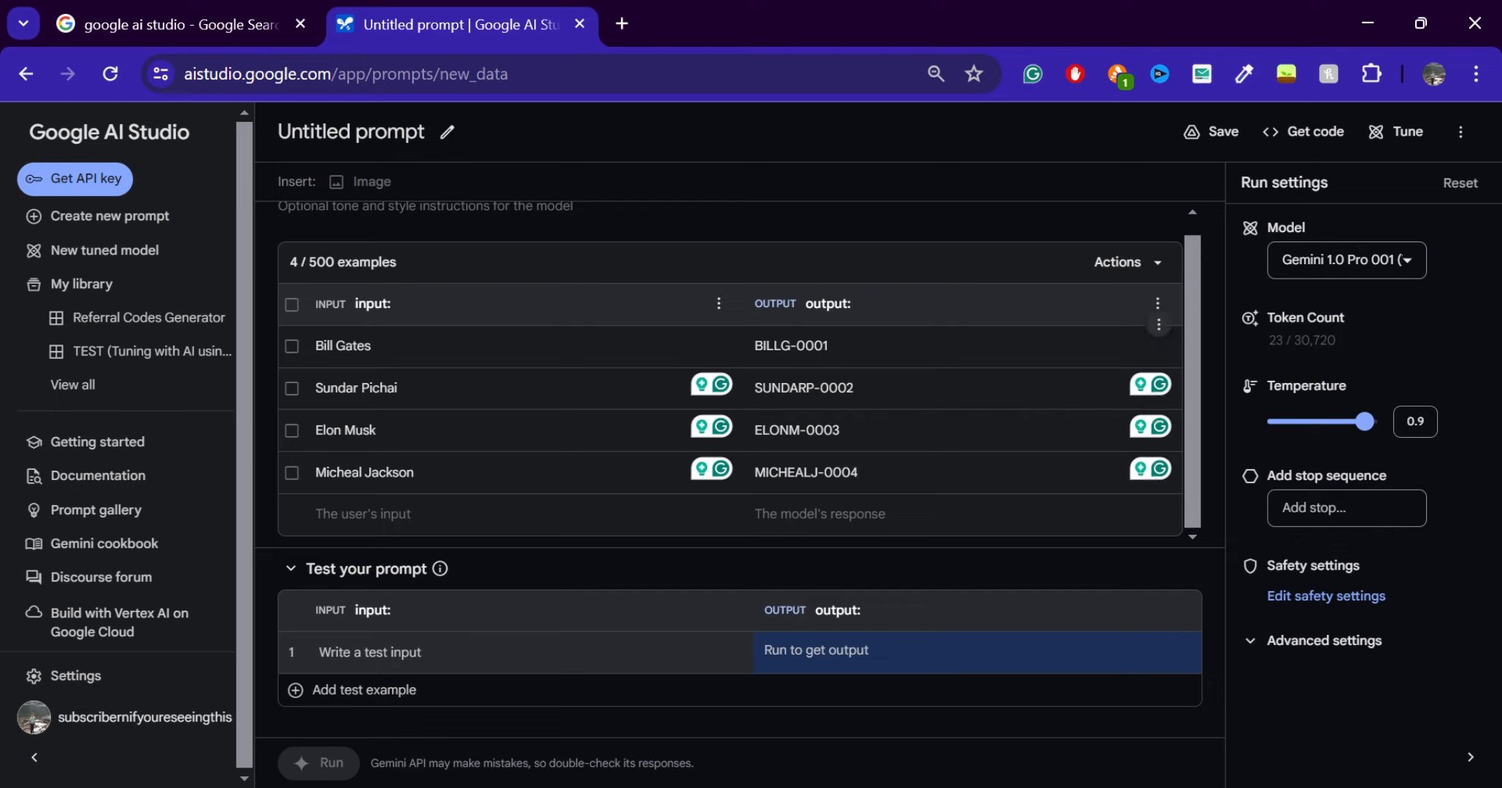
drag(315, 346, 374, 346)
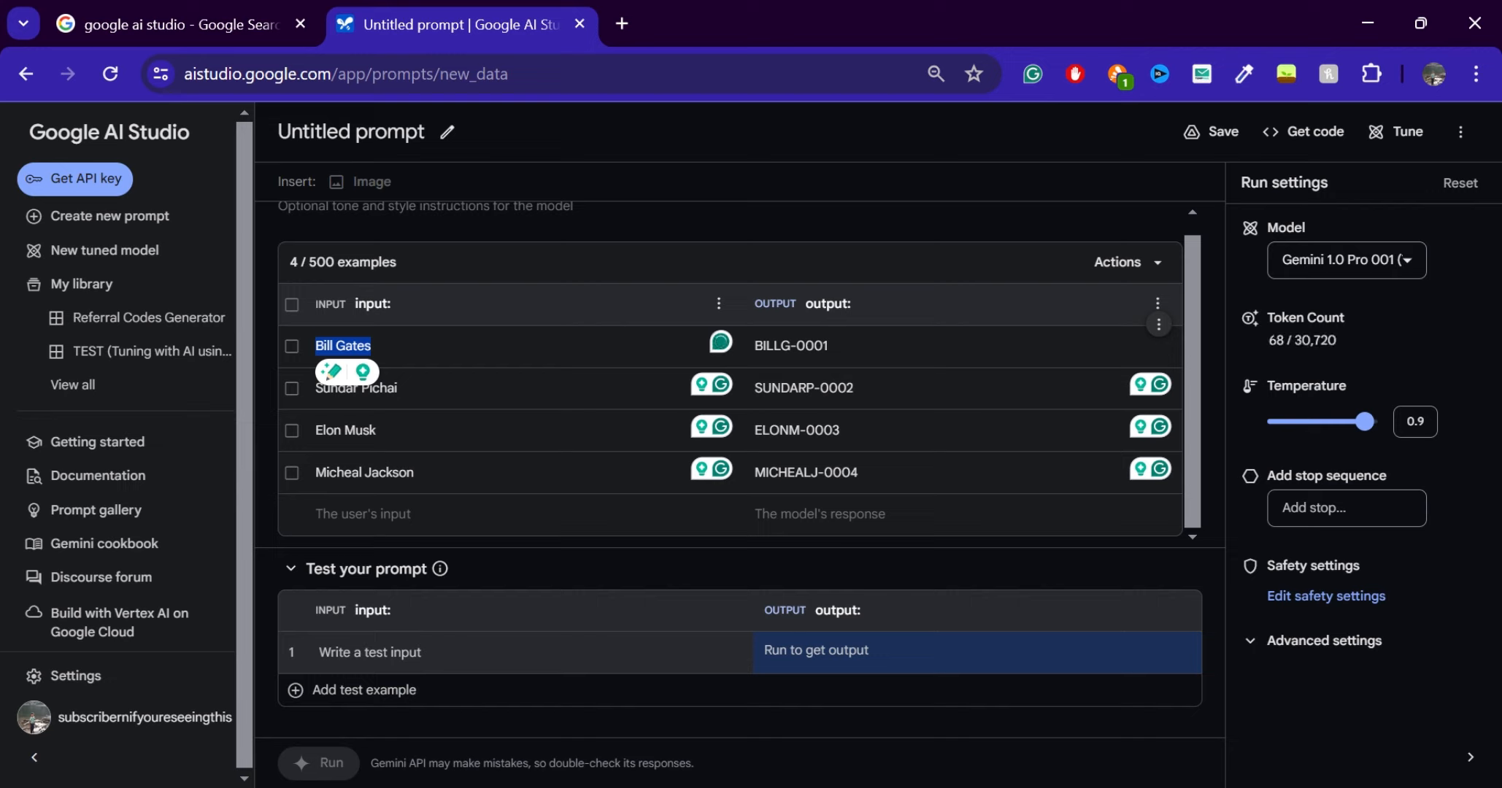
click(367, 657)
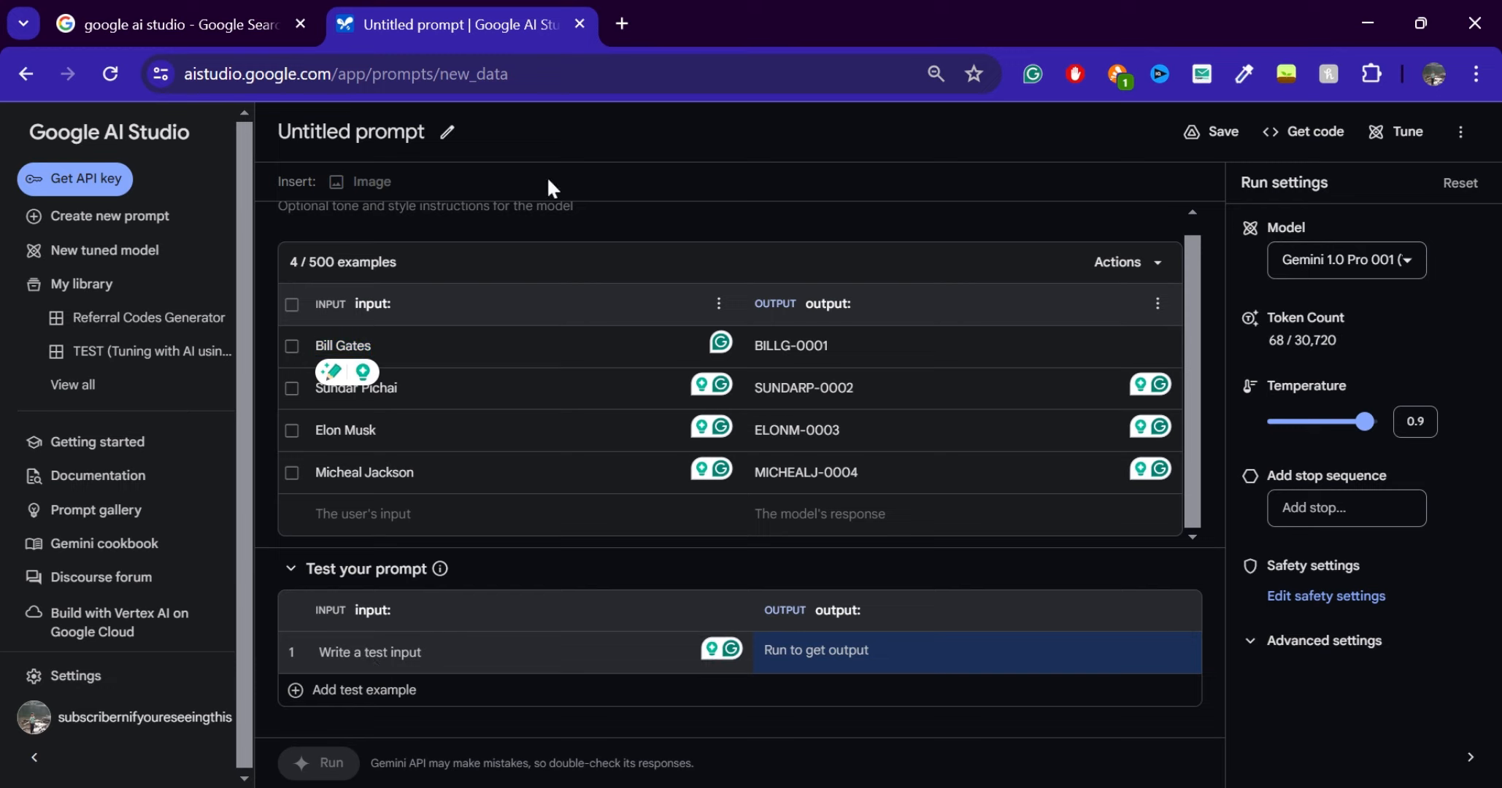
double_click(295, 261)
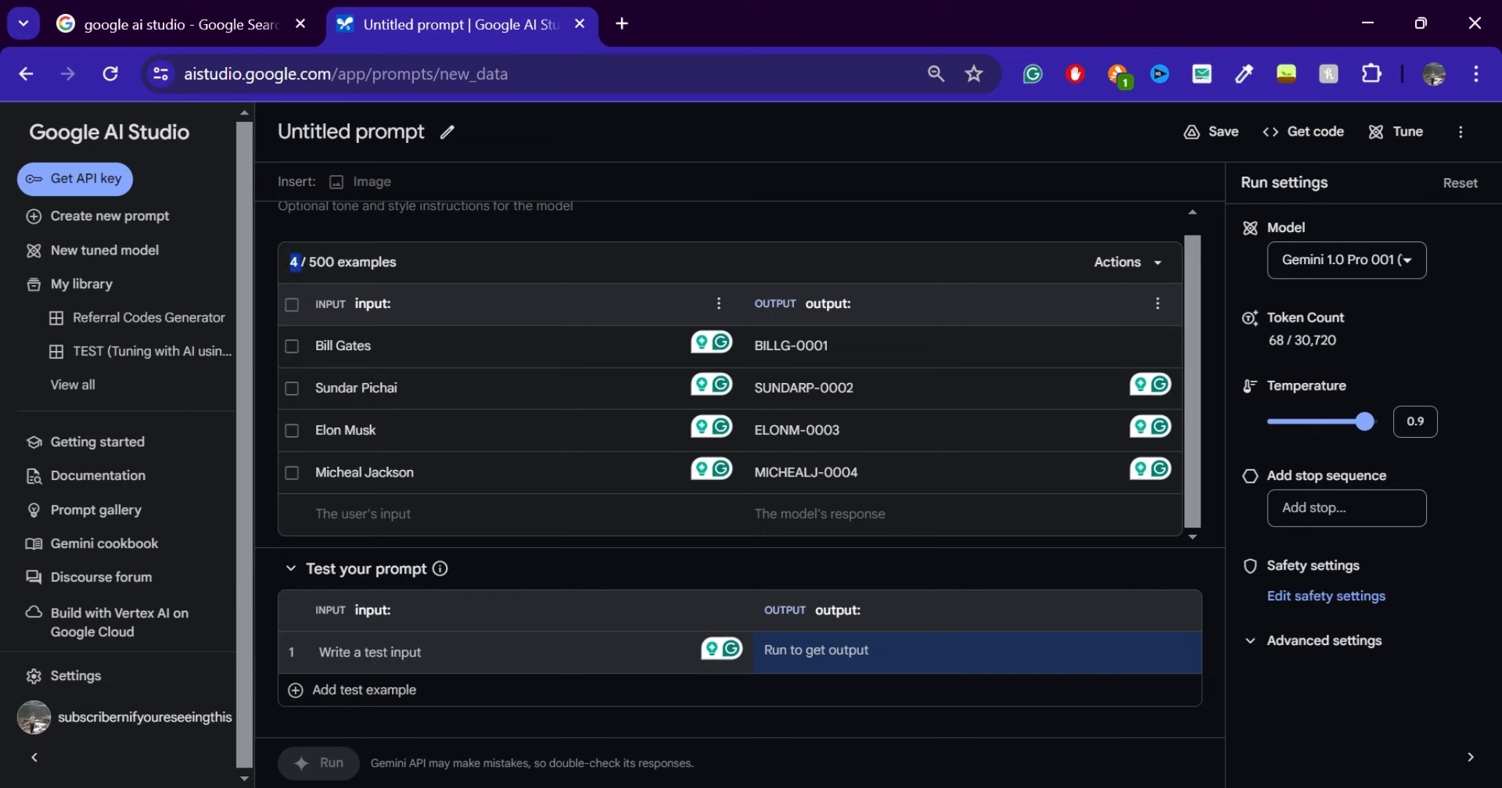
click(376, 655)
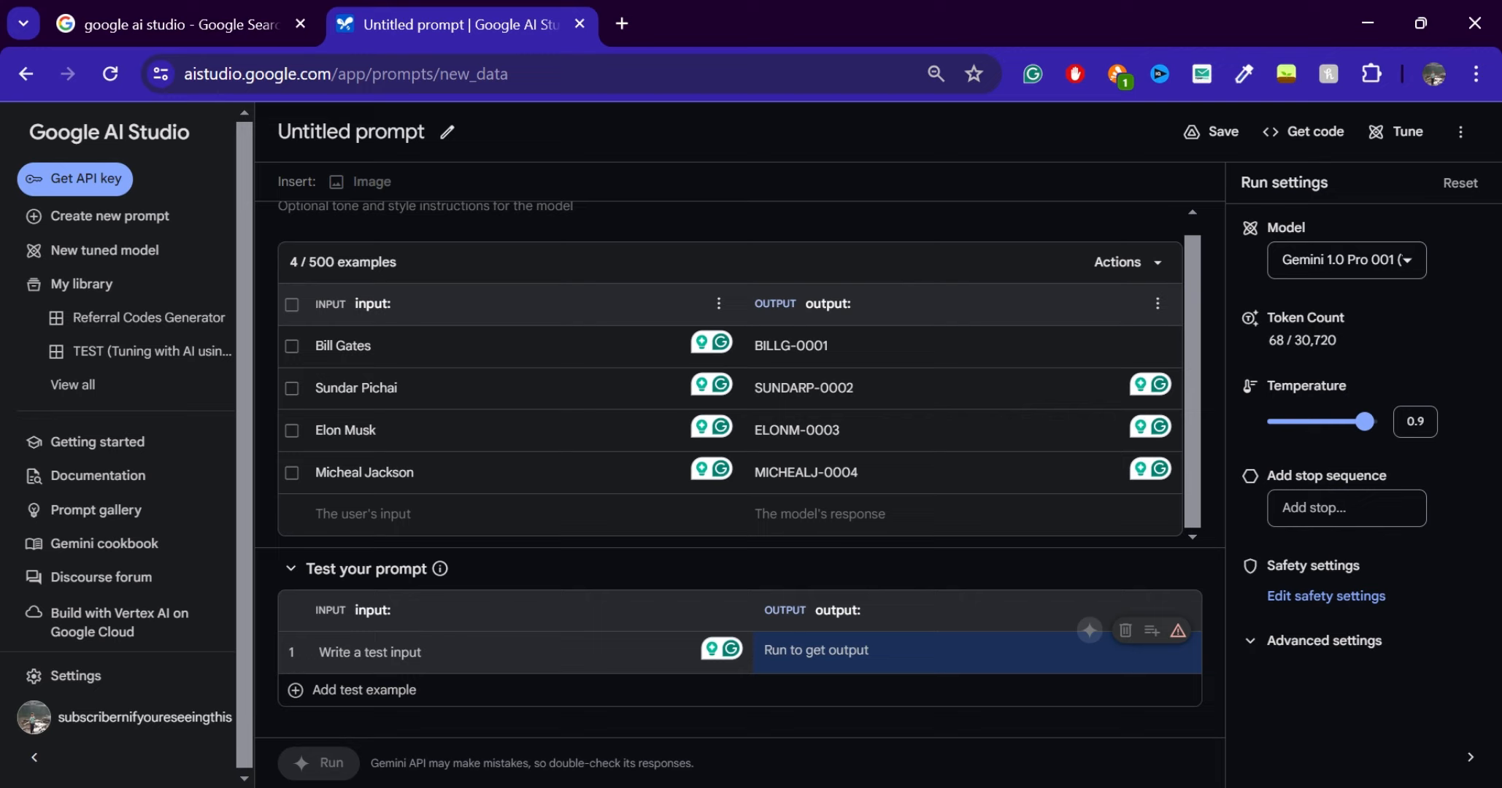
text(D)
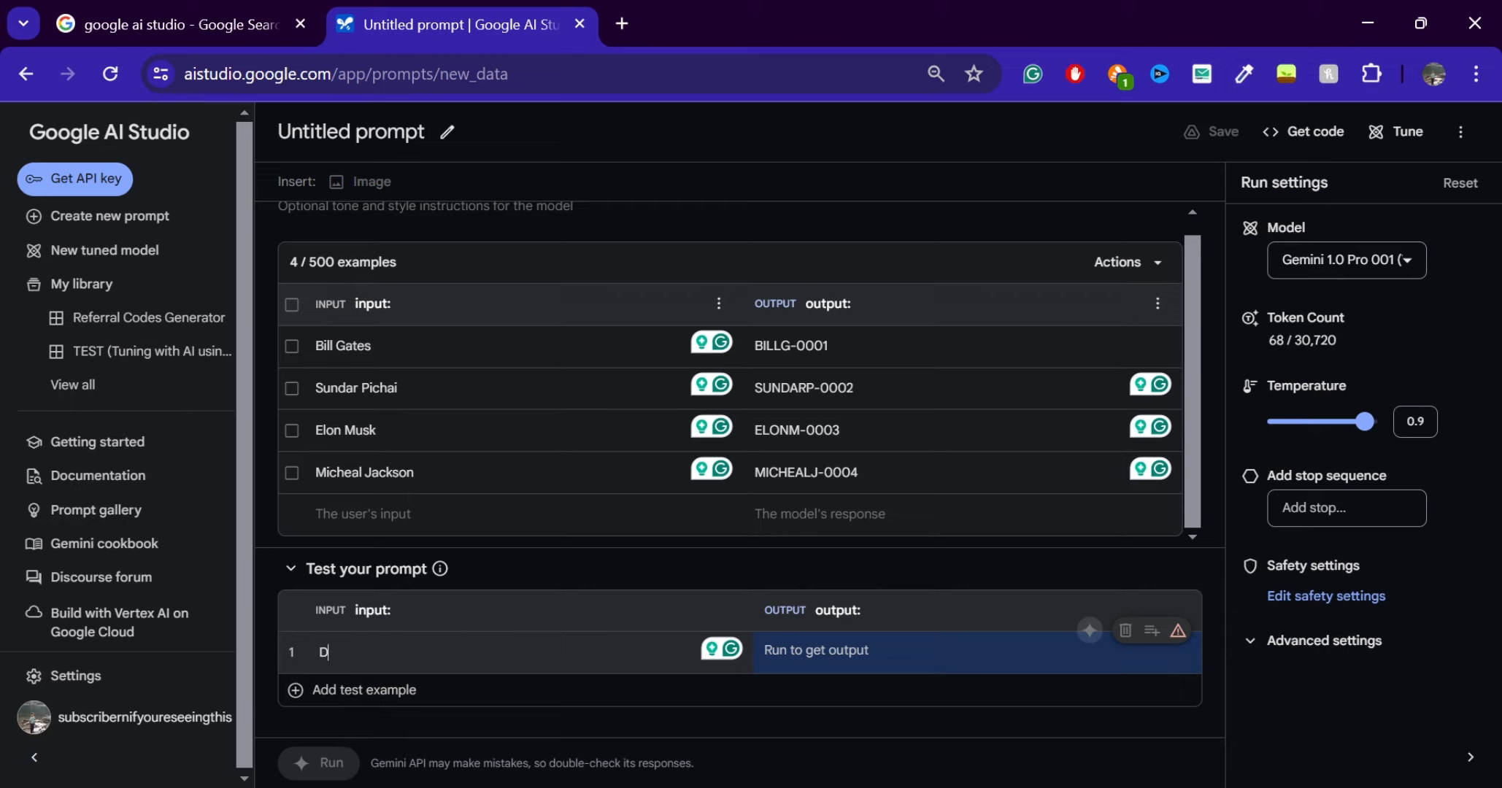
text(avid)
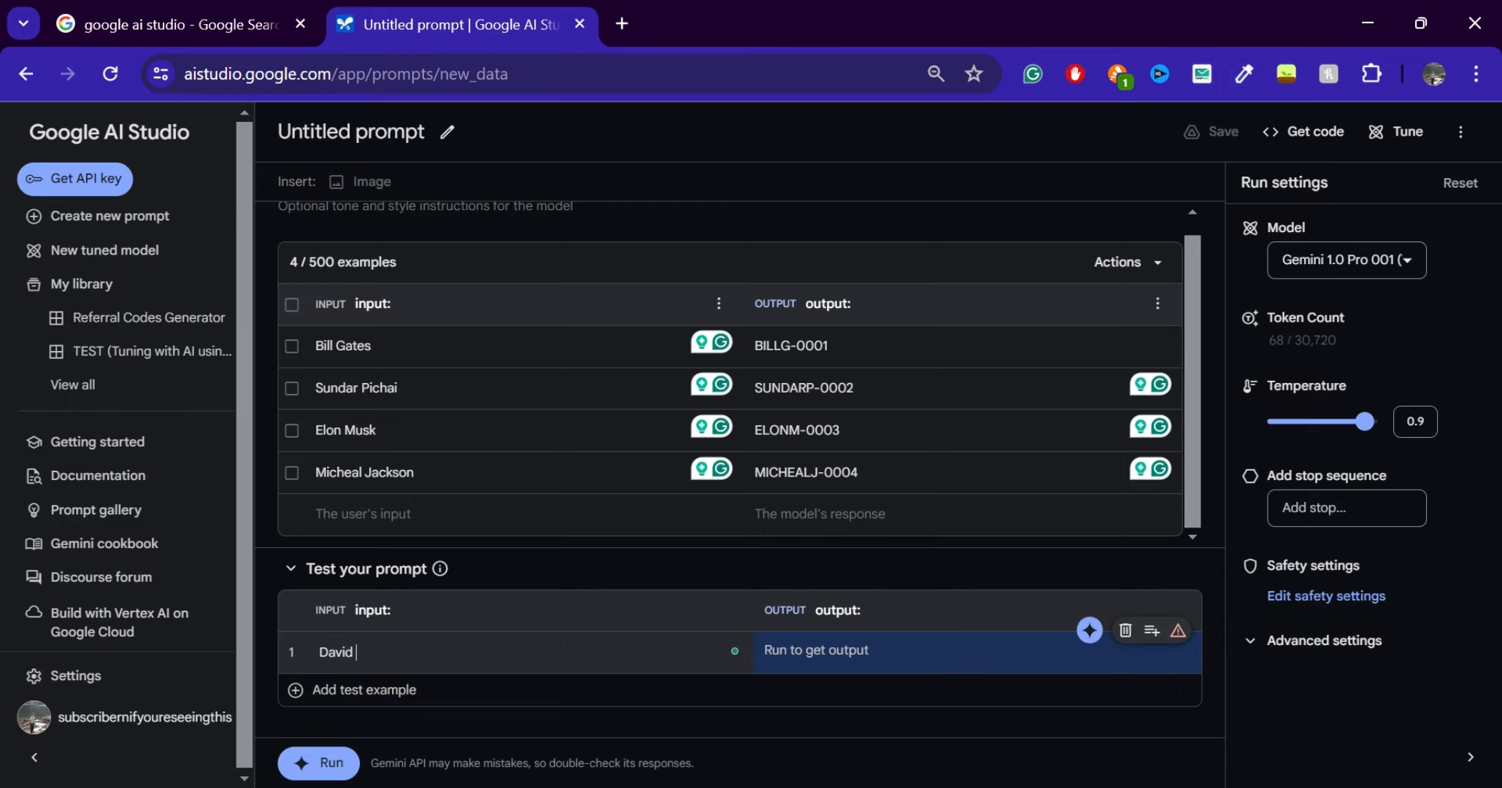
Search Google for "name generator" and open the quick name generator on name-generator.org.uk
key(ctrl+t)
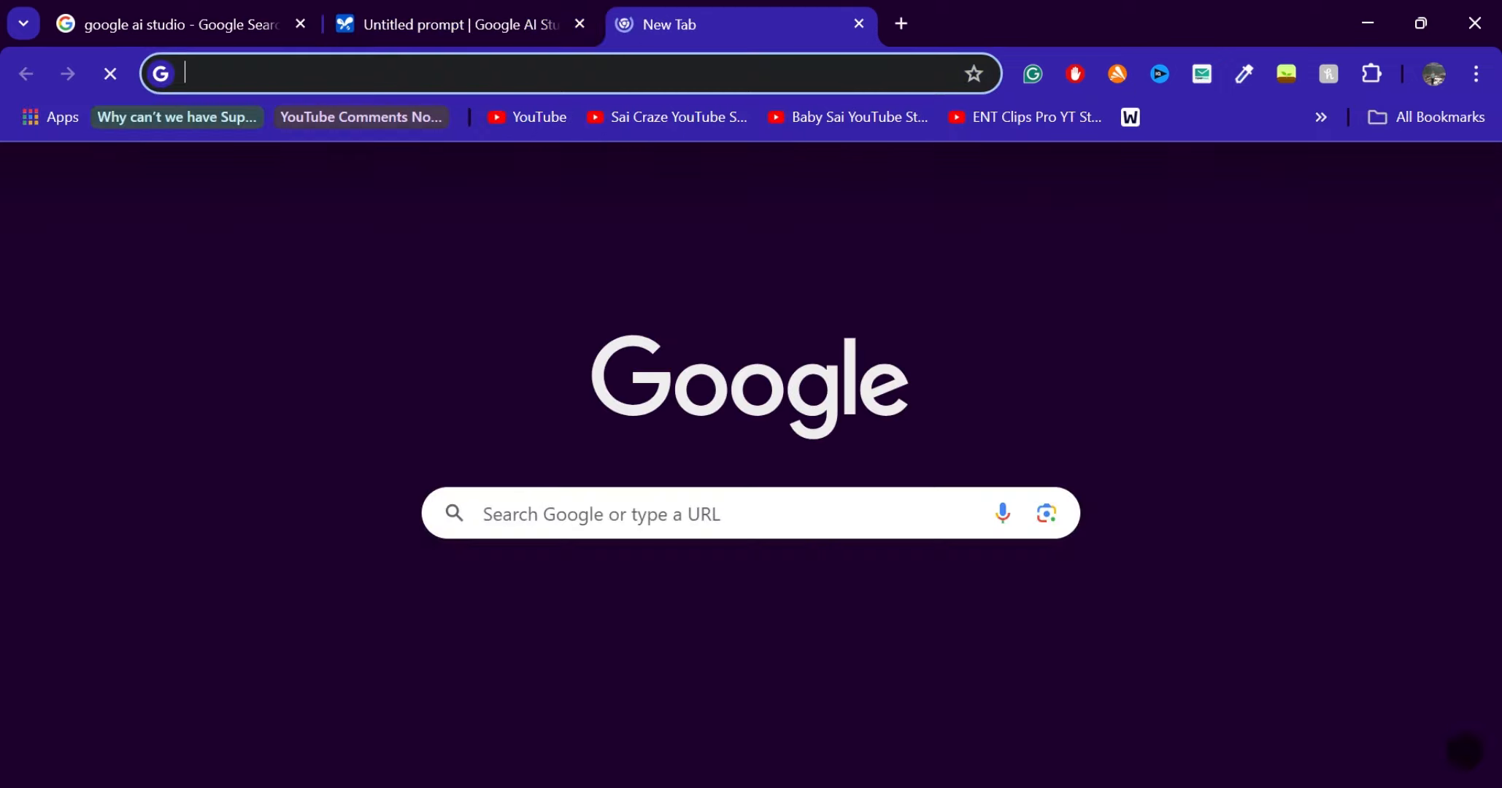
text(name gen)
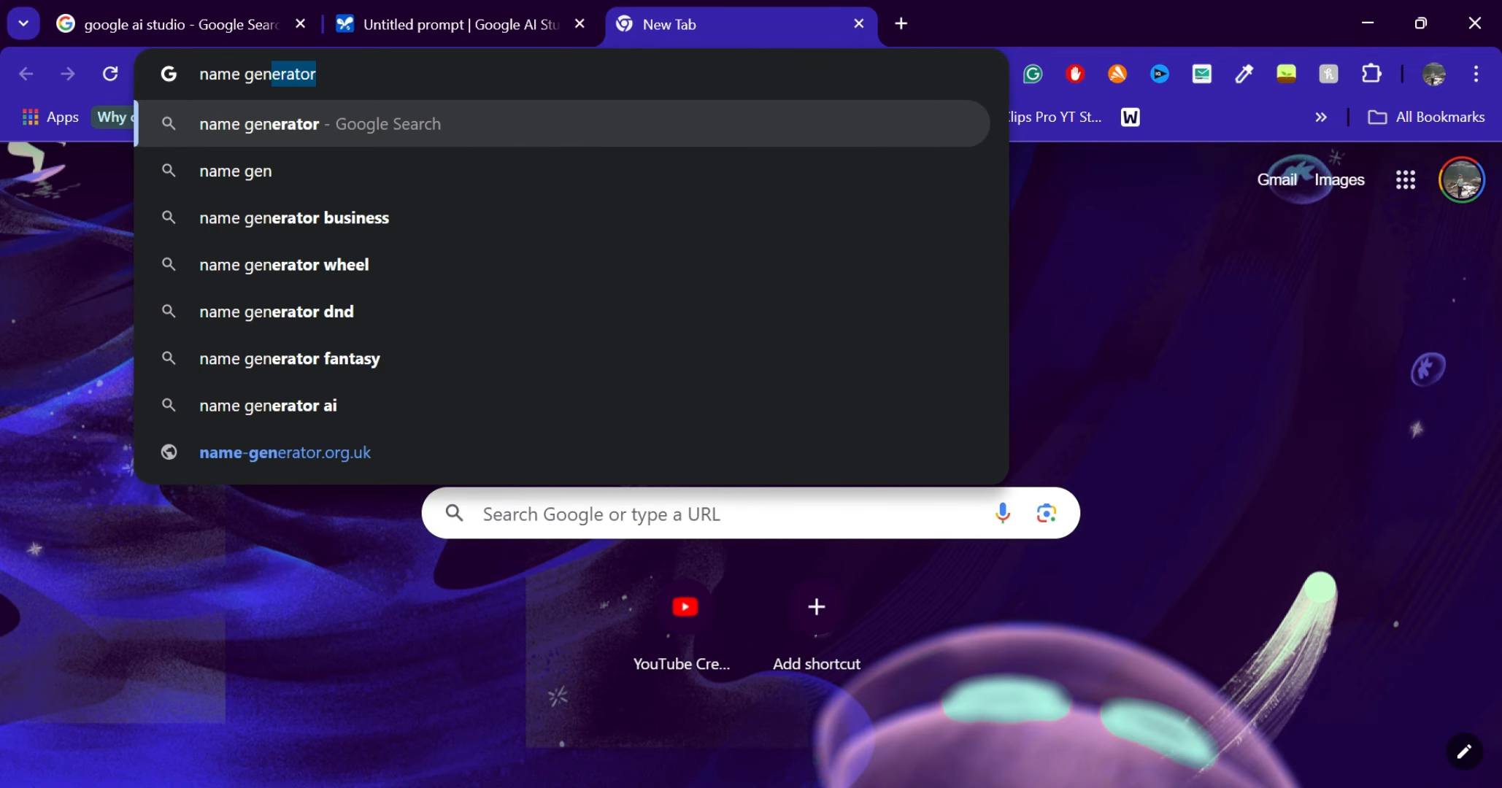
key(Return)
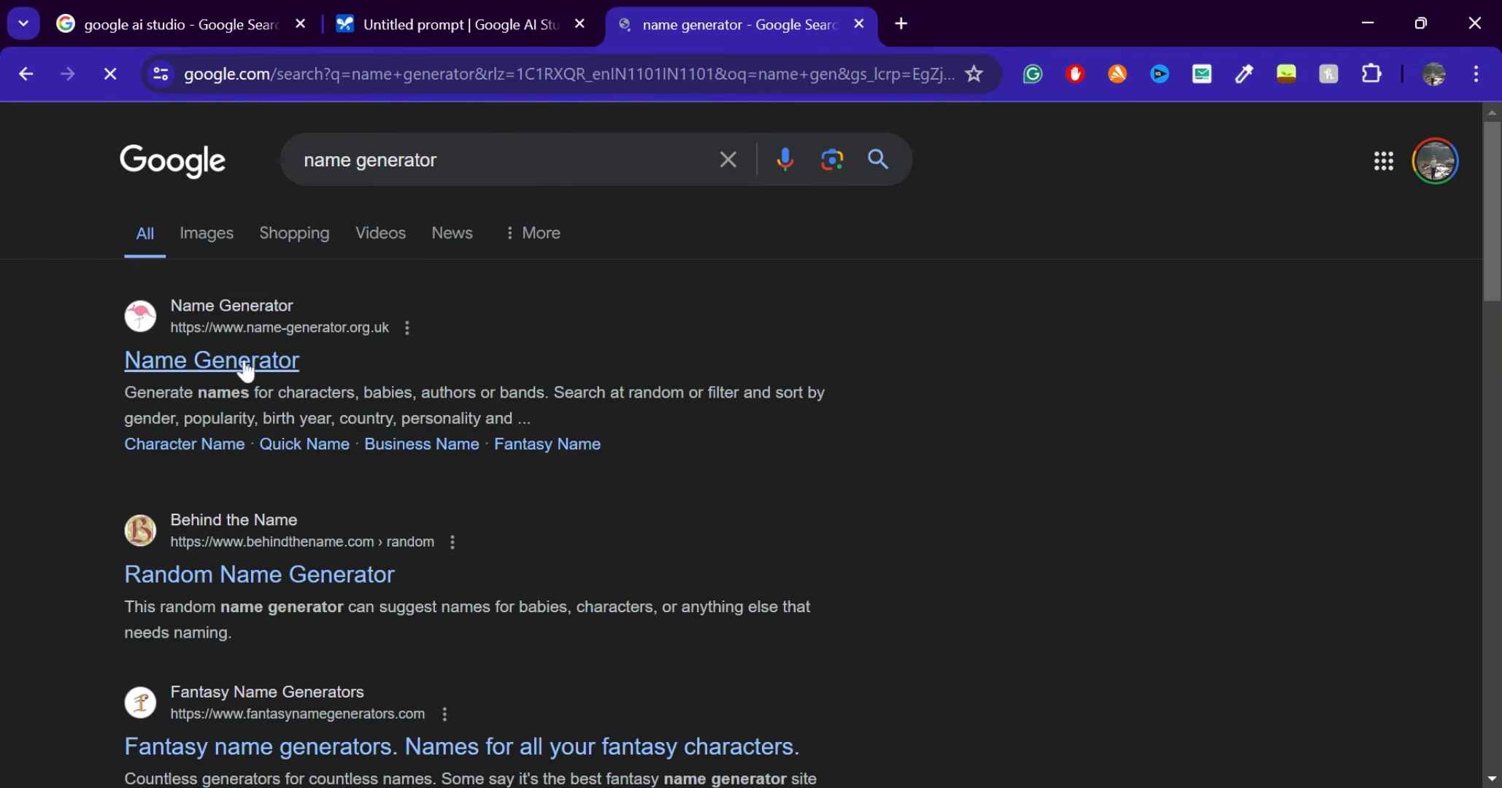
click(243, 358)
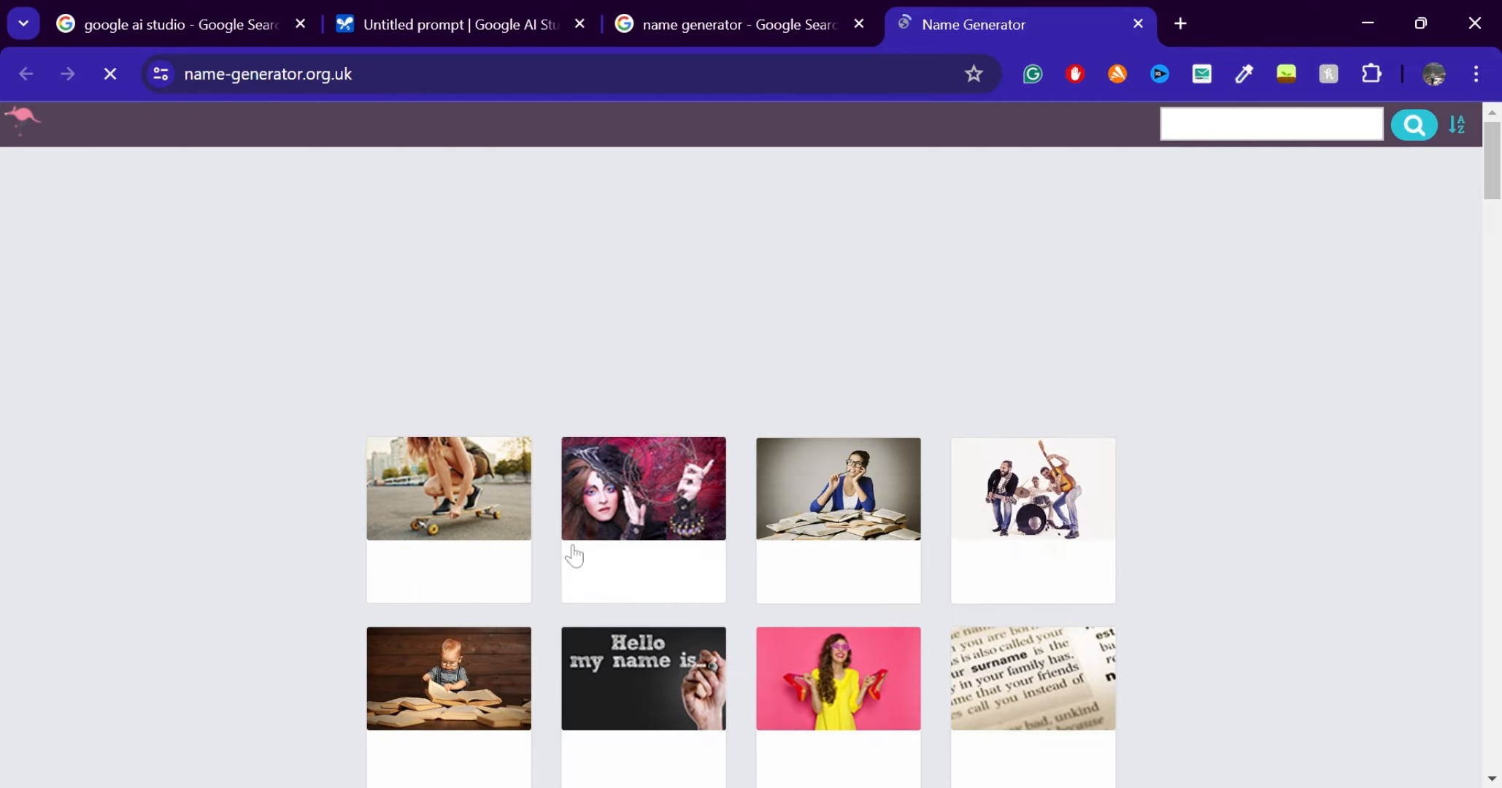
scroll(570, 551, down, 2)
click(495, 359)
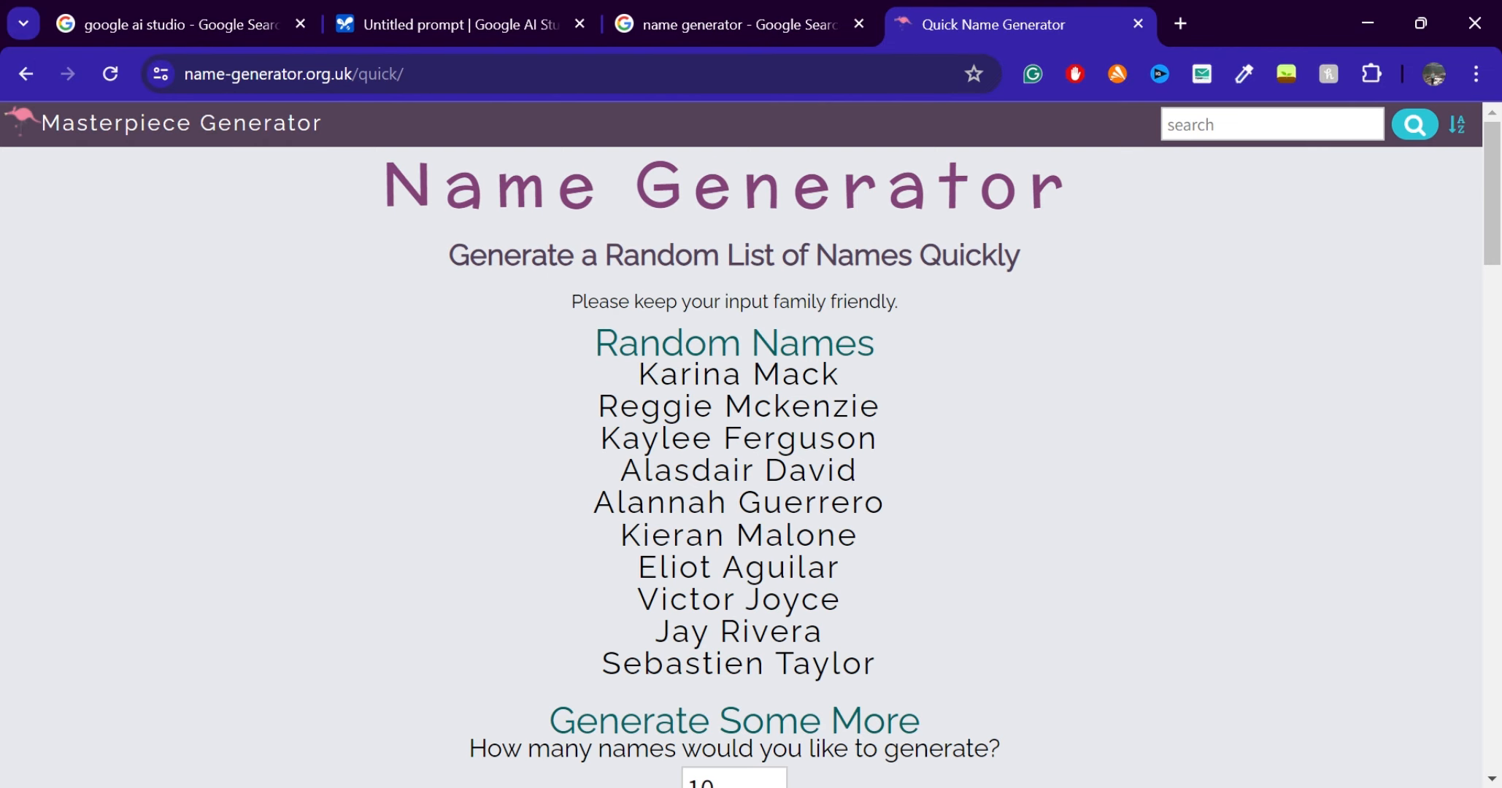
Copy the first random name from the list and use it as the first test input of the untitled prompt in Google AI Studio
drag(850, 383, 620, 385)
key(ctrl+c)
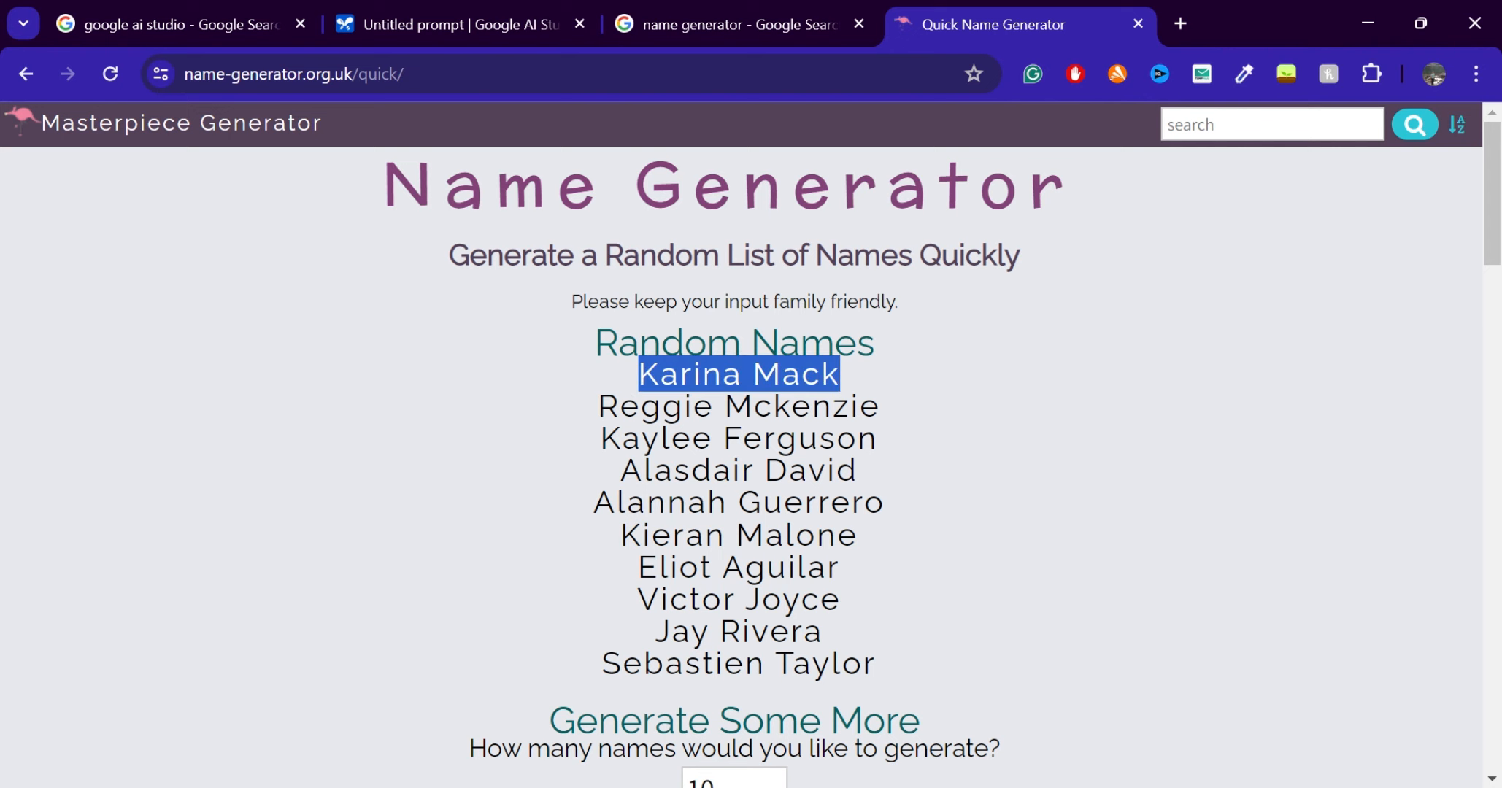
click(452, 13)
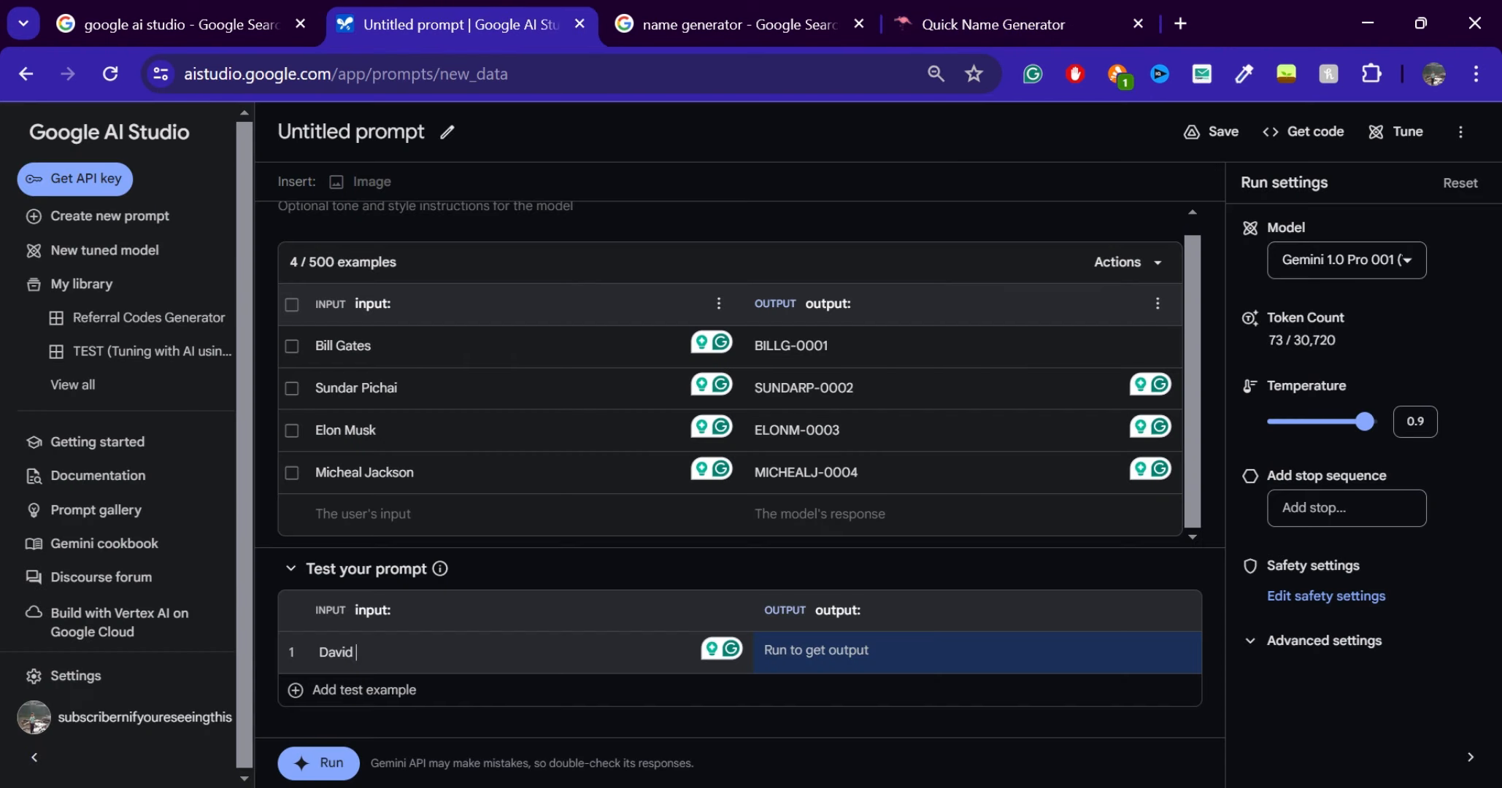
key(ctrl+a)
key(ctrl+v)
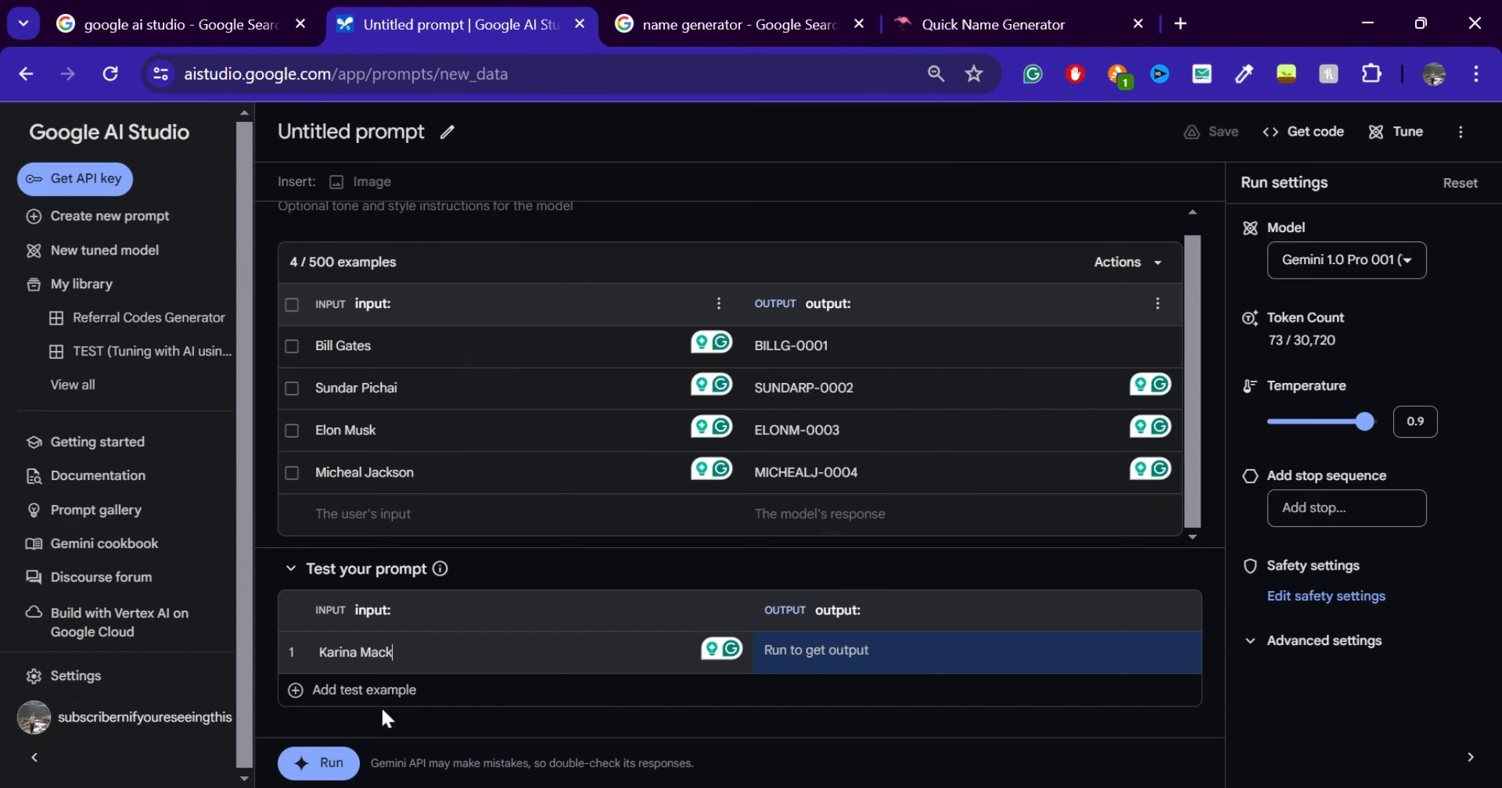
Add a second test example with the second random name copied from the name generator, and generate responses for the test inputs
mouse_move(1135, 654)
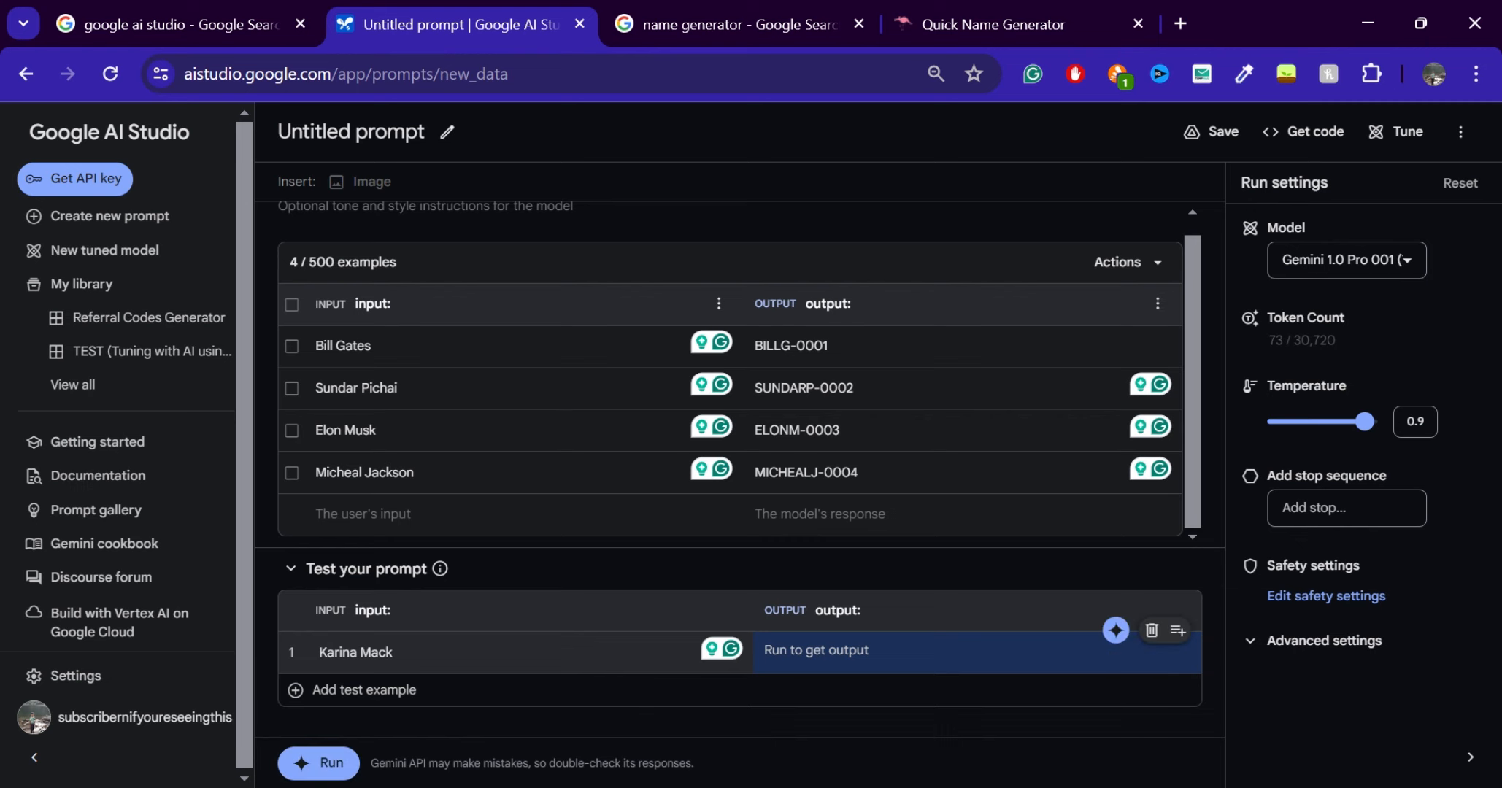
click(343, 690)
click(994, 22)
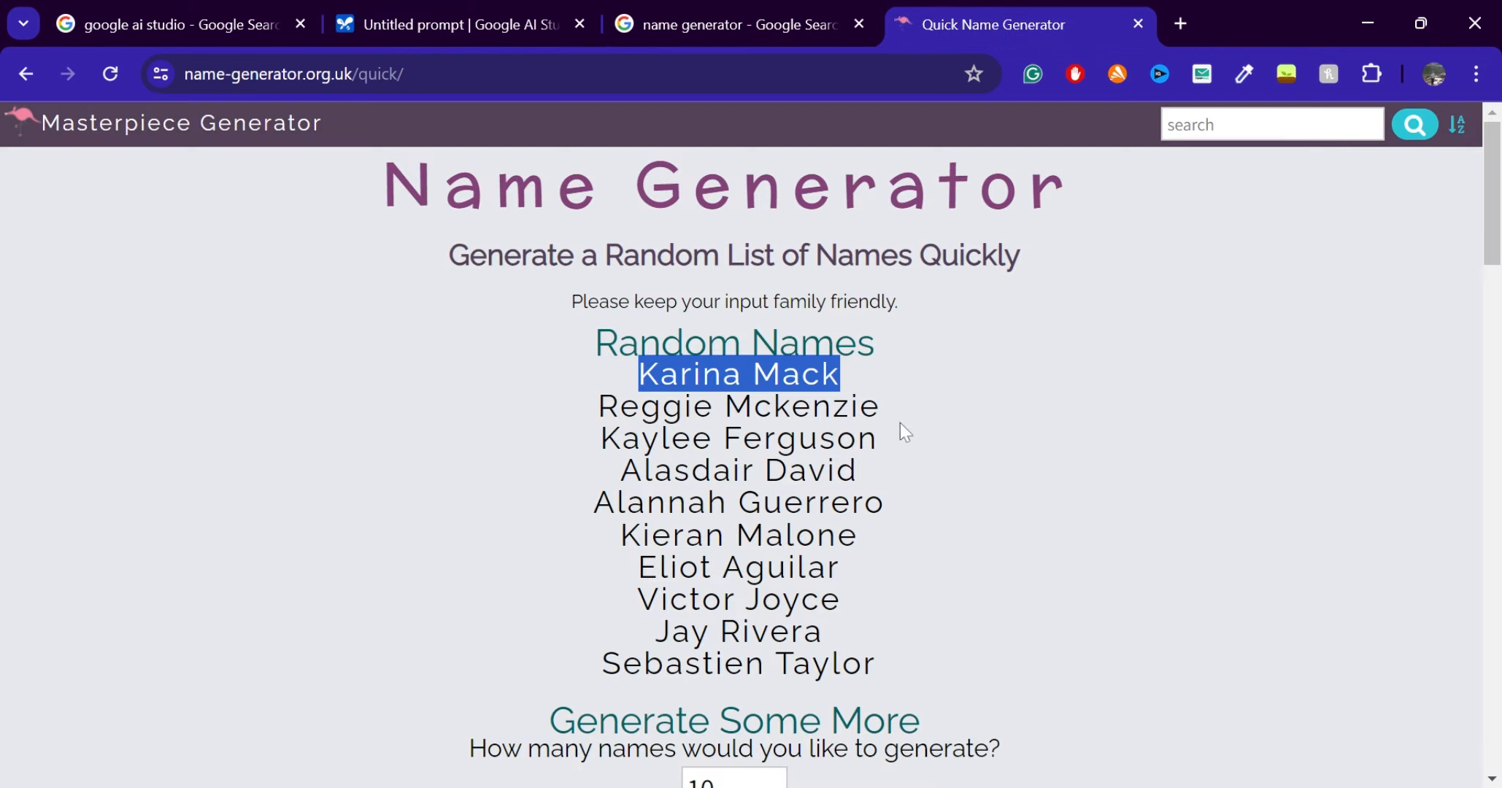
drag(902, 409, 686, 406)
triple_click(586, 414)
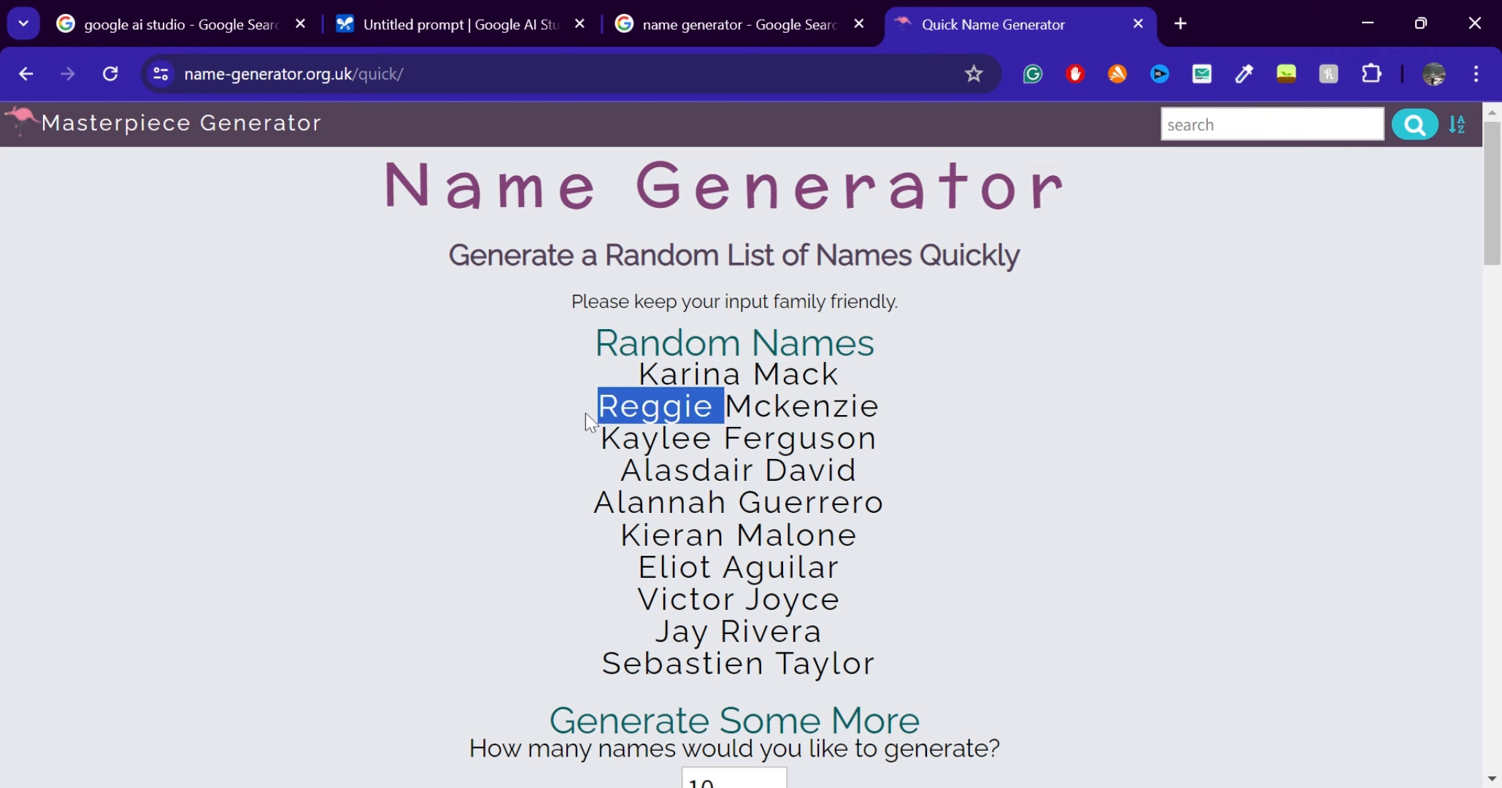
key(ctrl+c)
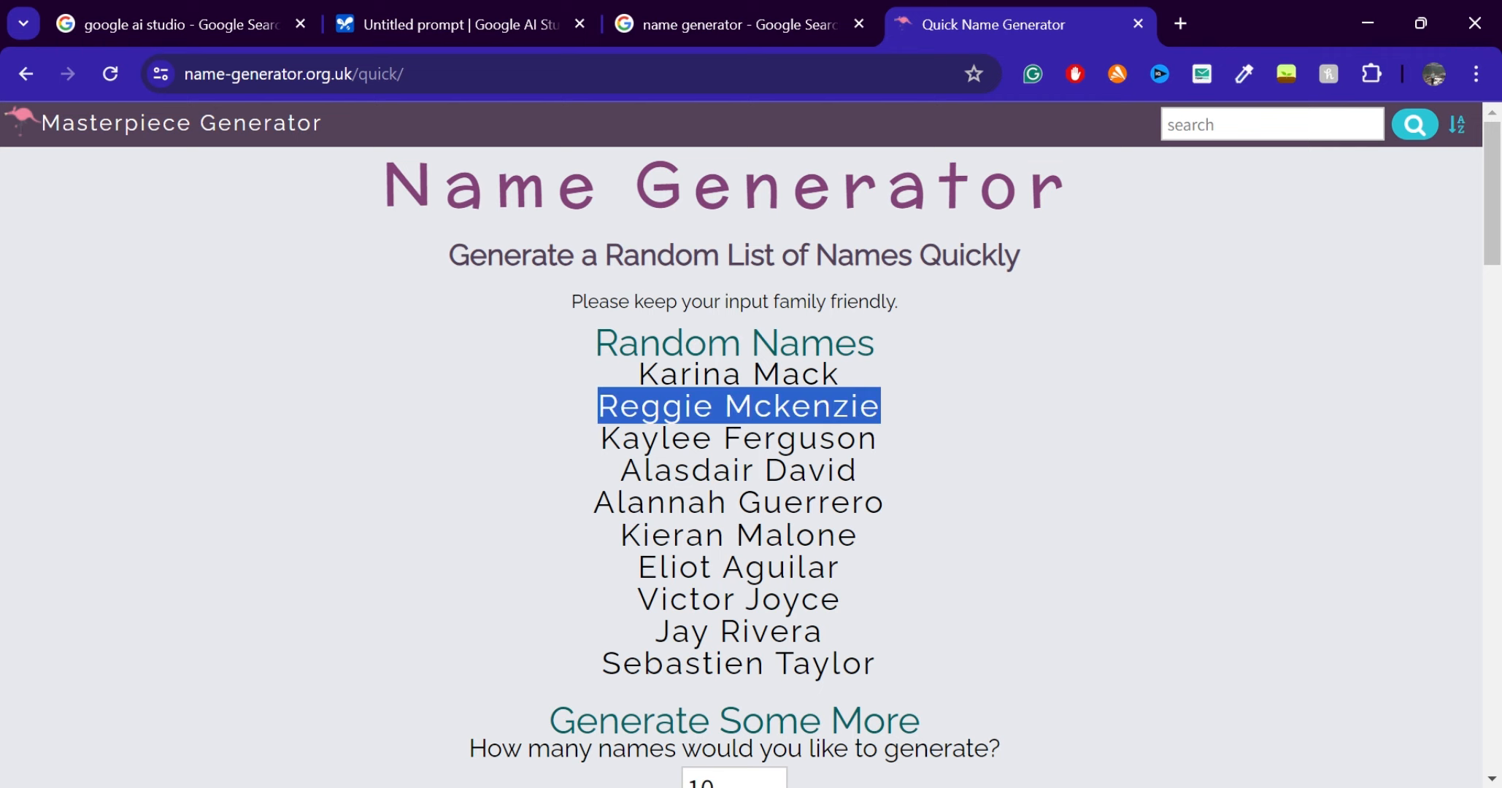
click(460, 22)
key(ctrl+v)
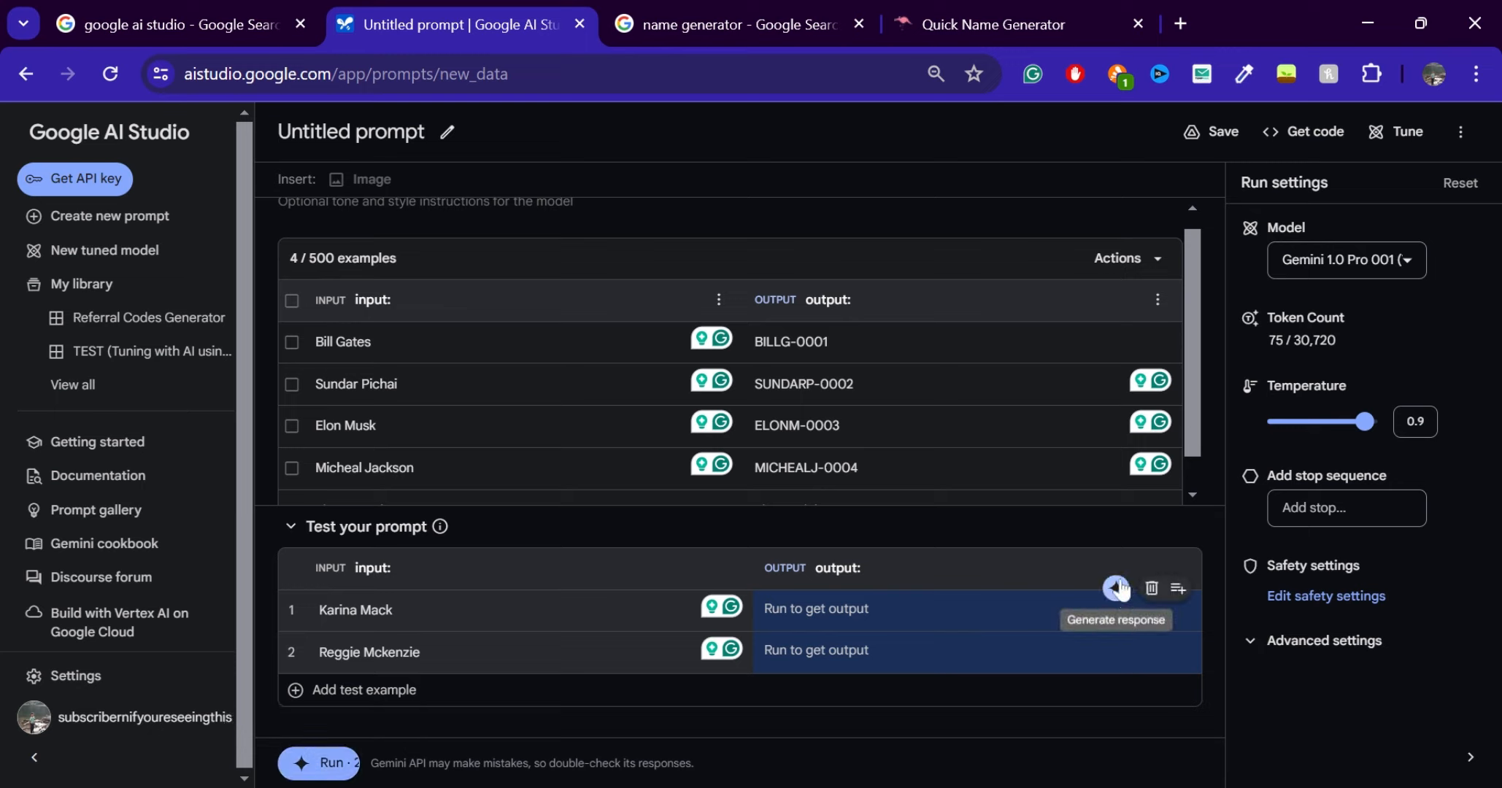
click(1115, 589)
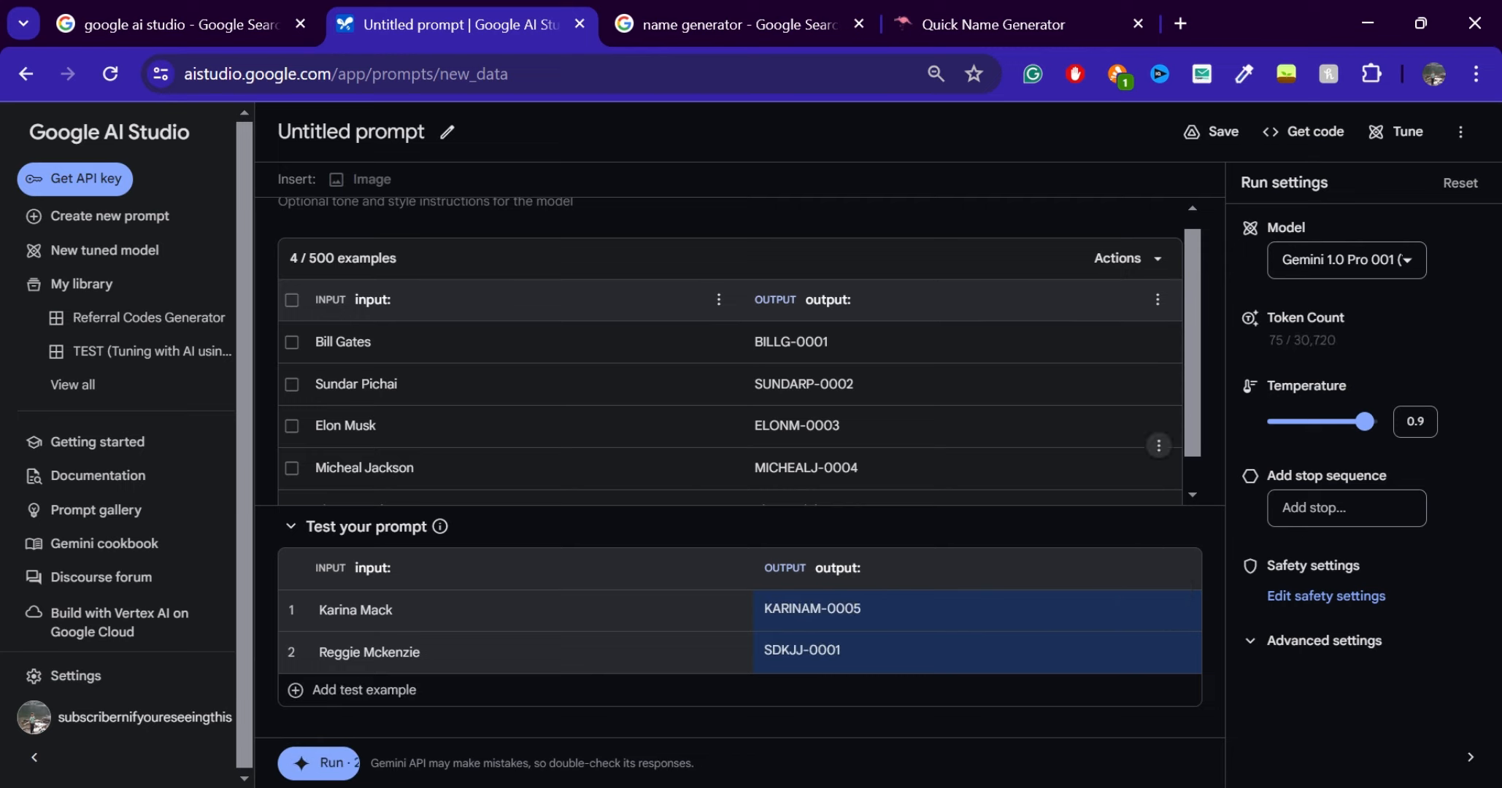
Compare the number ending of the fourth example's code with that of the first test output
scroll(1159, 445, down, 1)
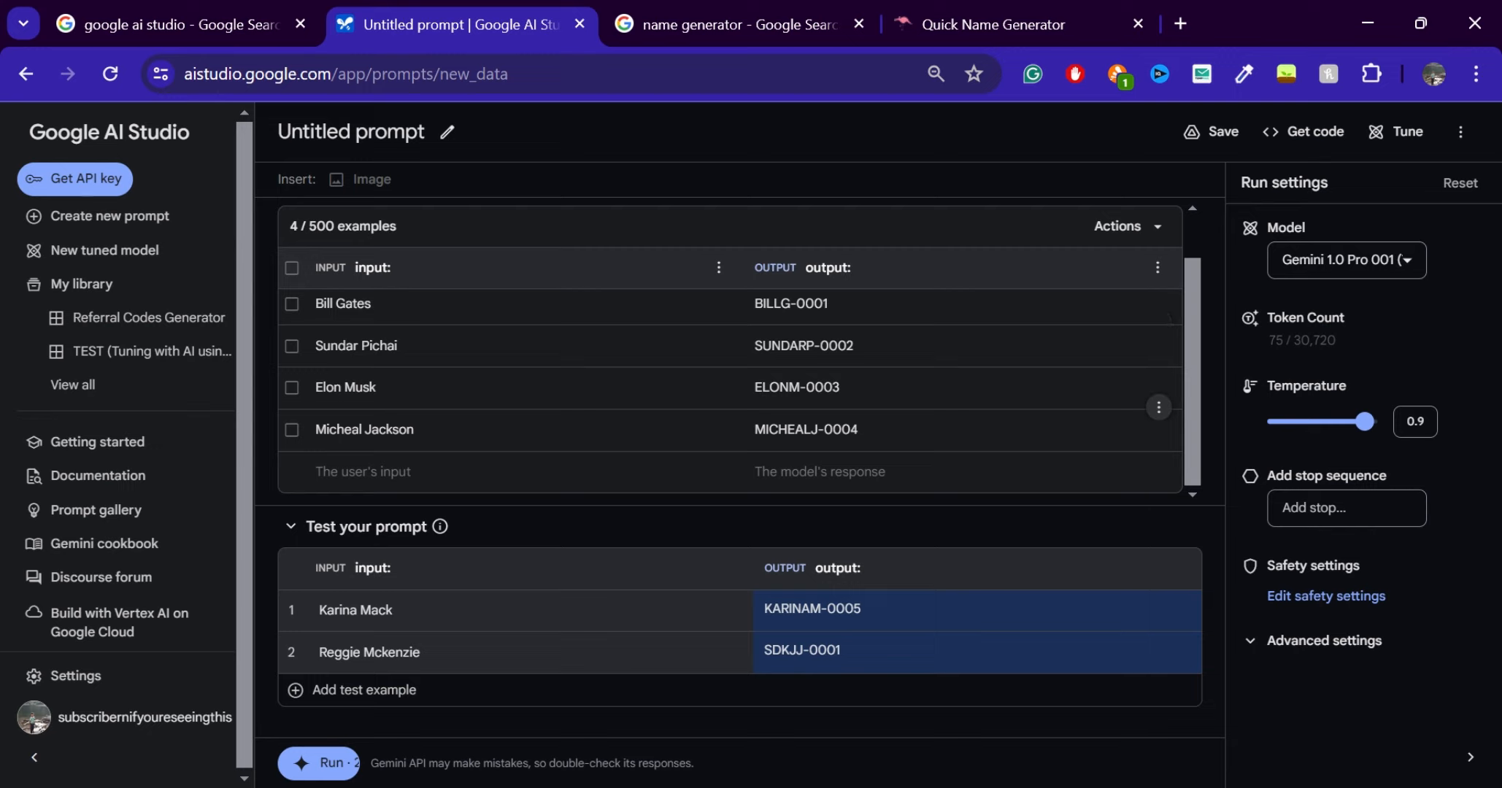
click(861, 430)
drag(861, 430, 851, 430)
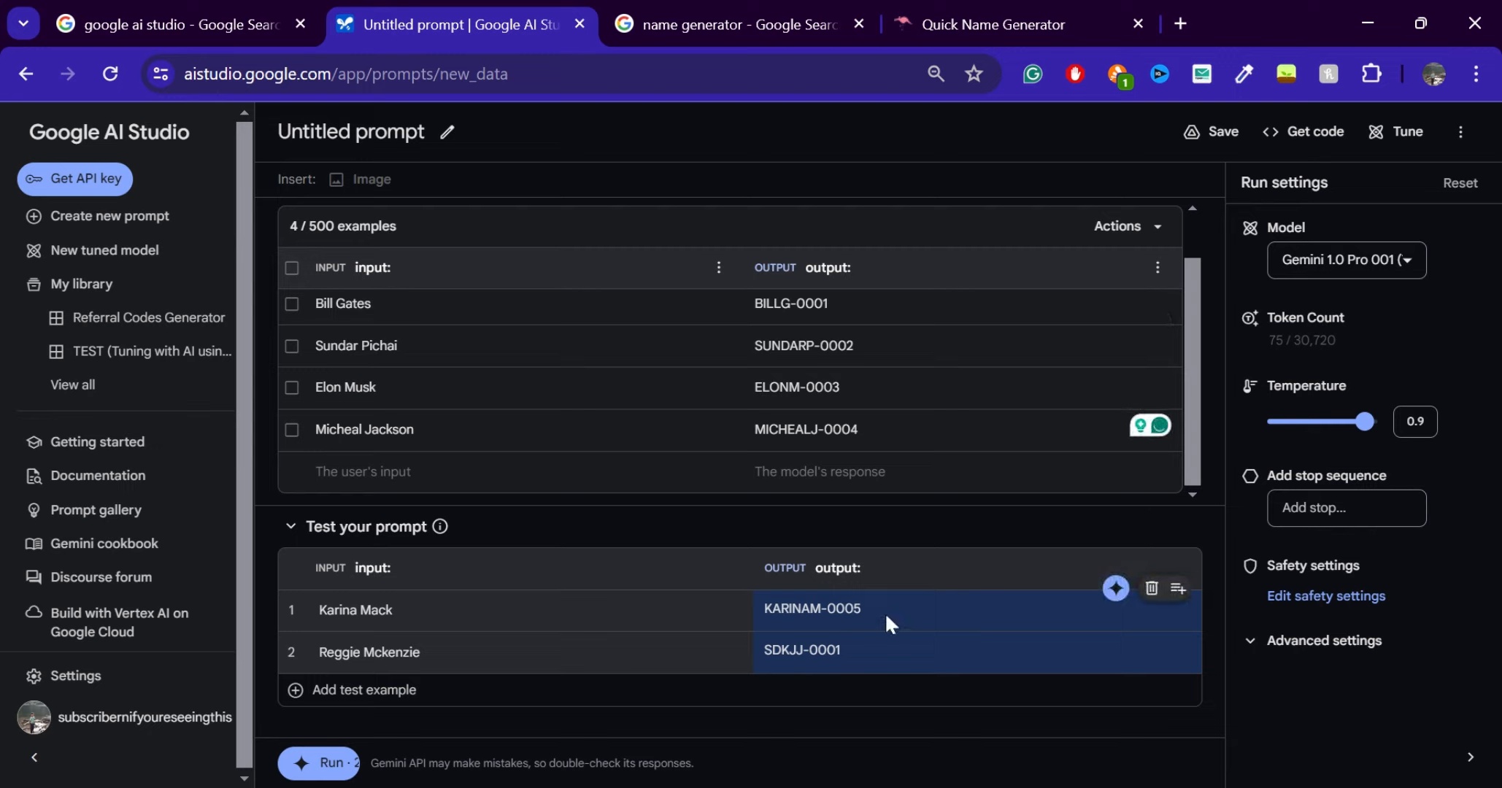
drag(868, 609, 854, 609)
click(861, 569)
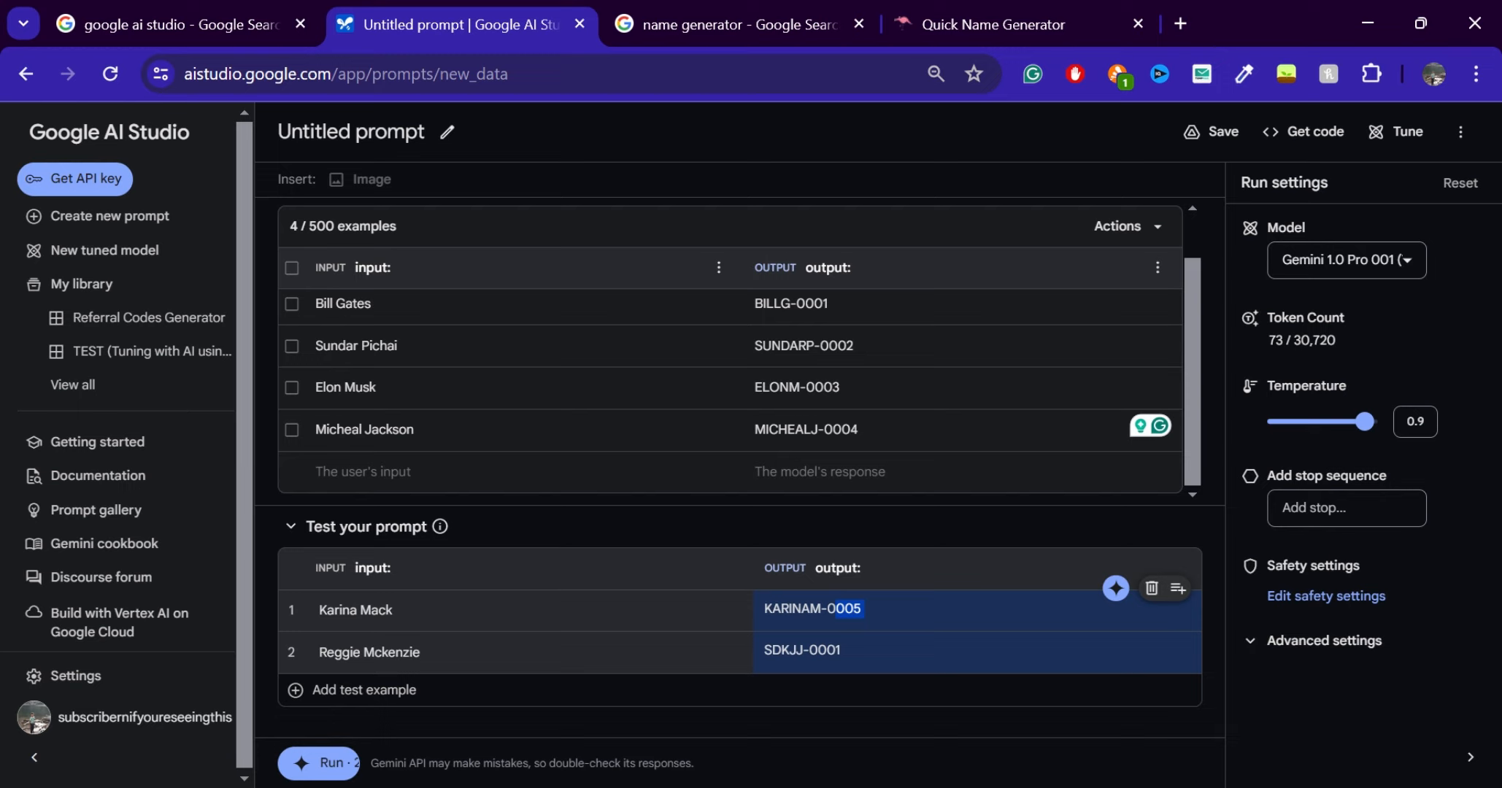
Regenerate the second test example's output and check it against the four prompt examples
drag(844, 656, 828, 654)
click(1090, 633)
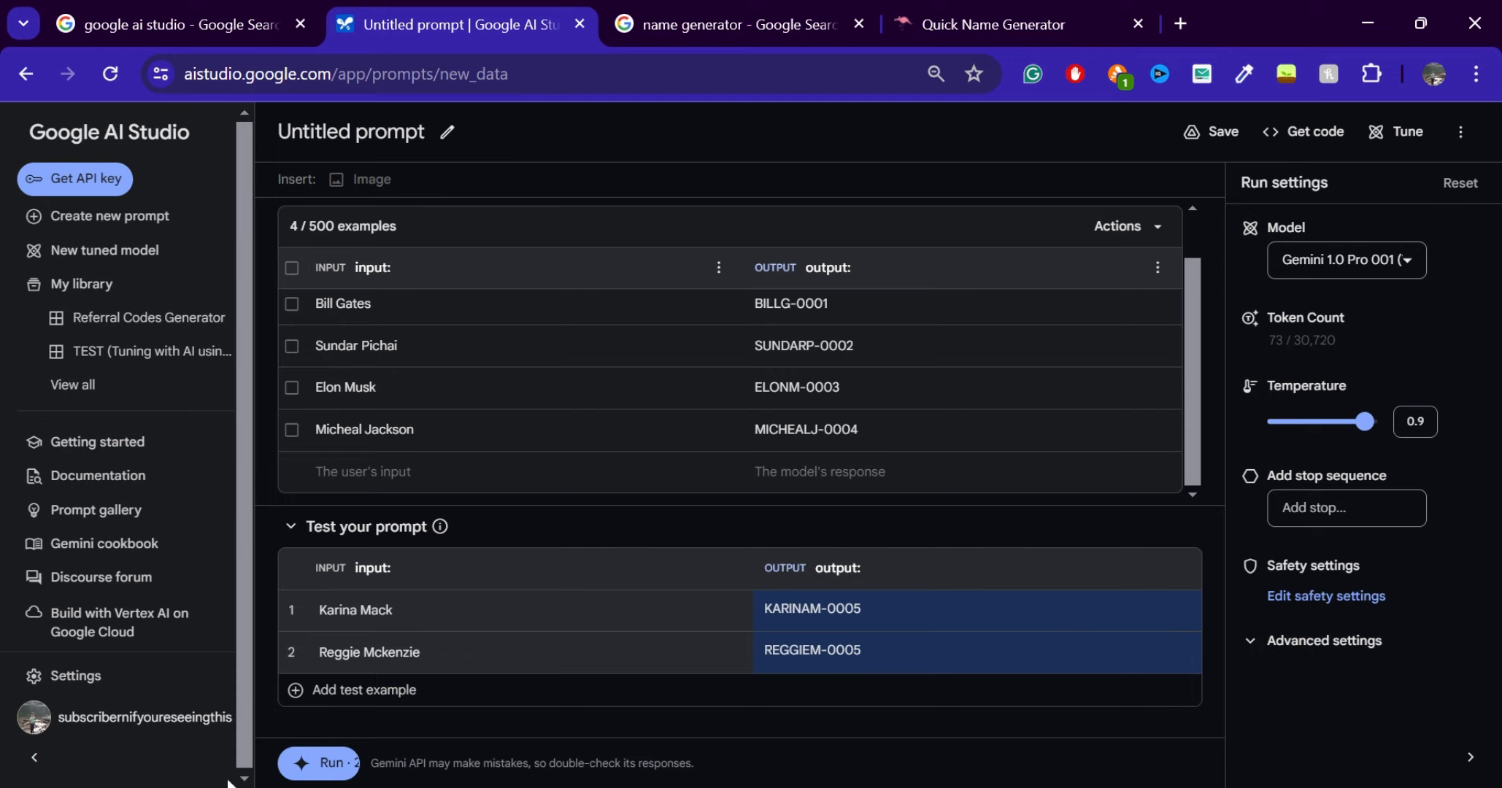
click(312, 775)
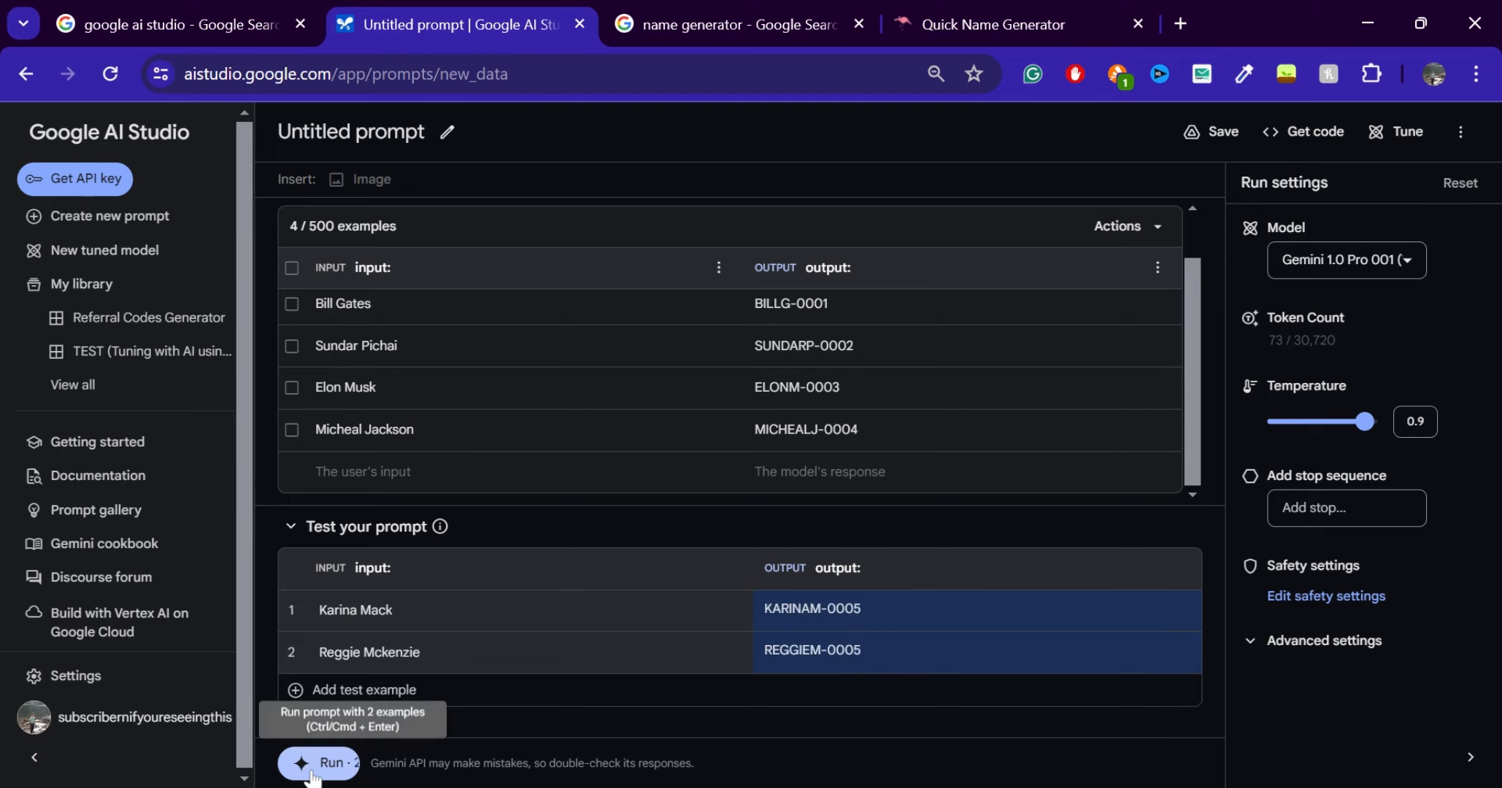
scroll(533, 394, up, 1)
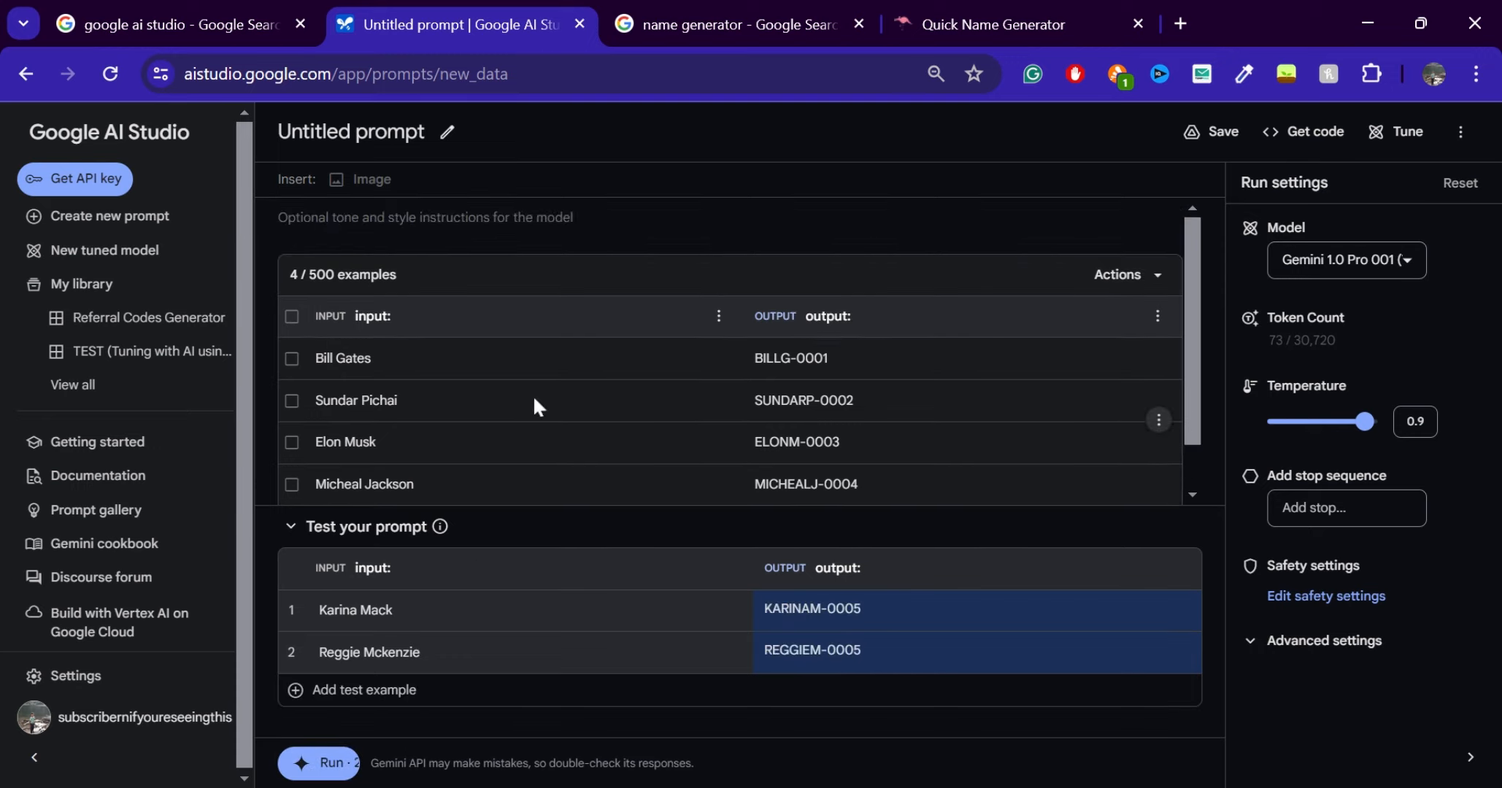
scroll(533, 394, down, 1)
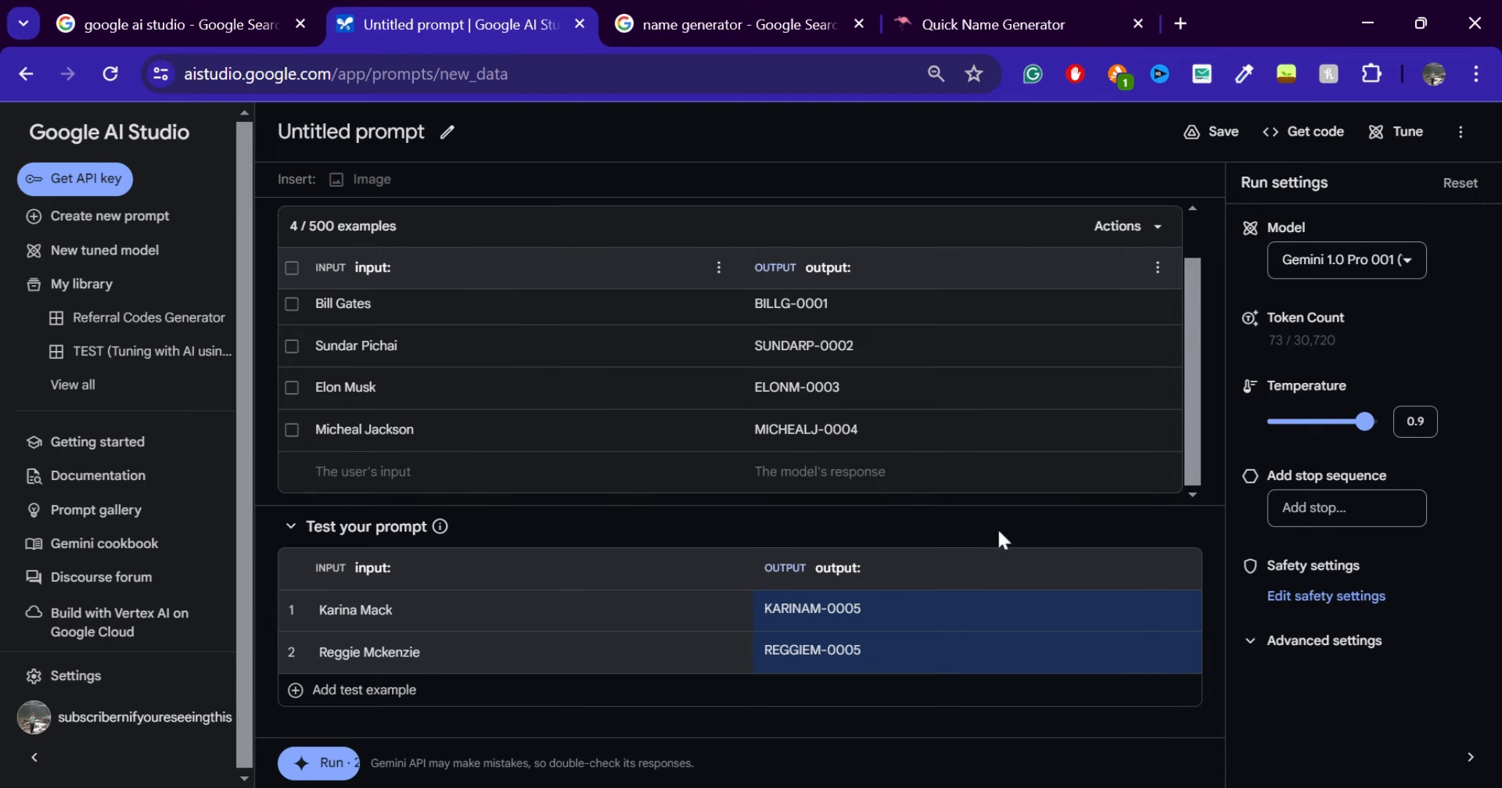
Open the saved Referral Codes Generator prompt from the library, discarding the untitled prompt's unsaved changes
click(885, 616)
click(373, 473)
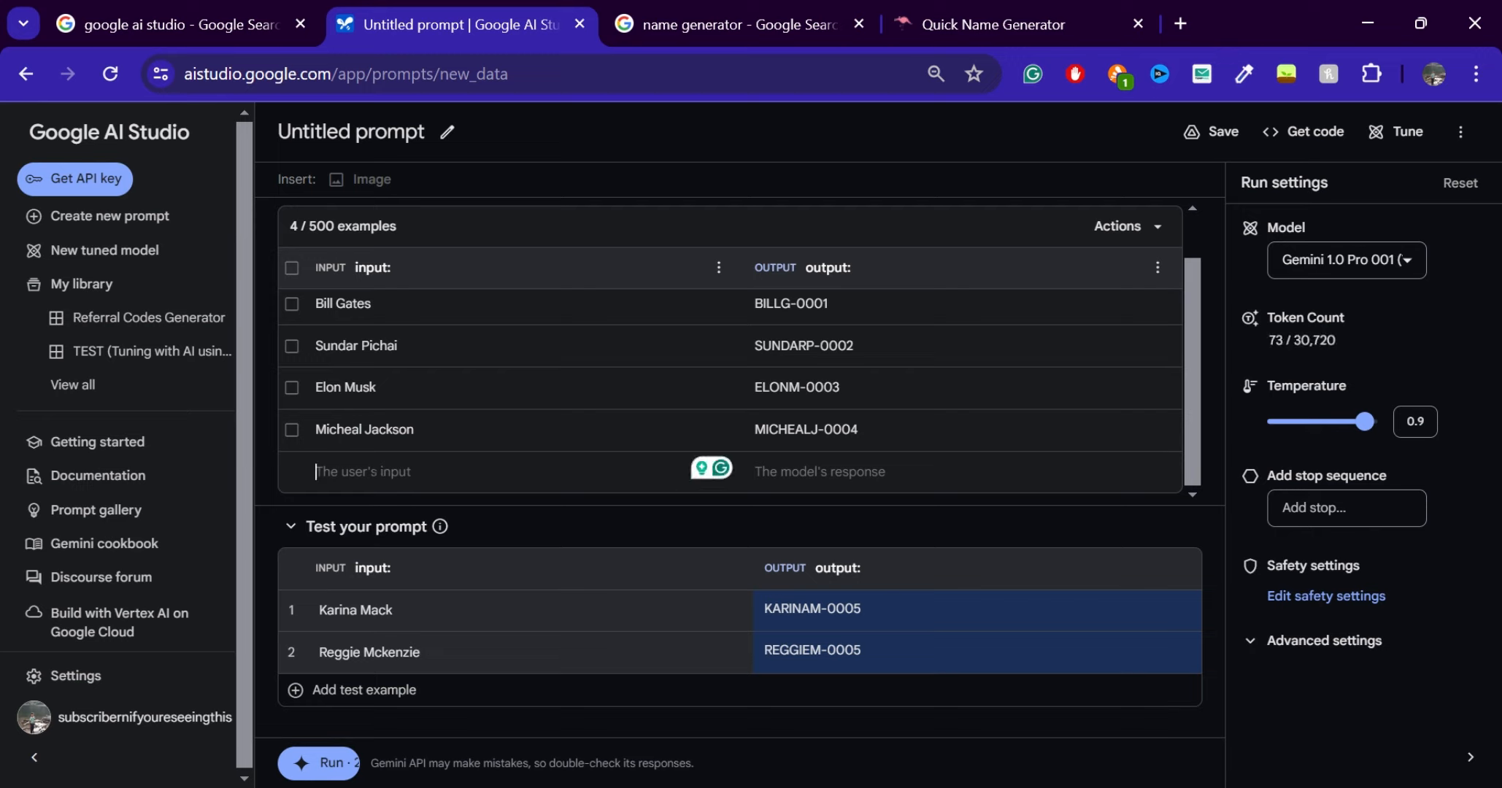
click(173, 337)
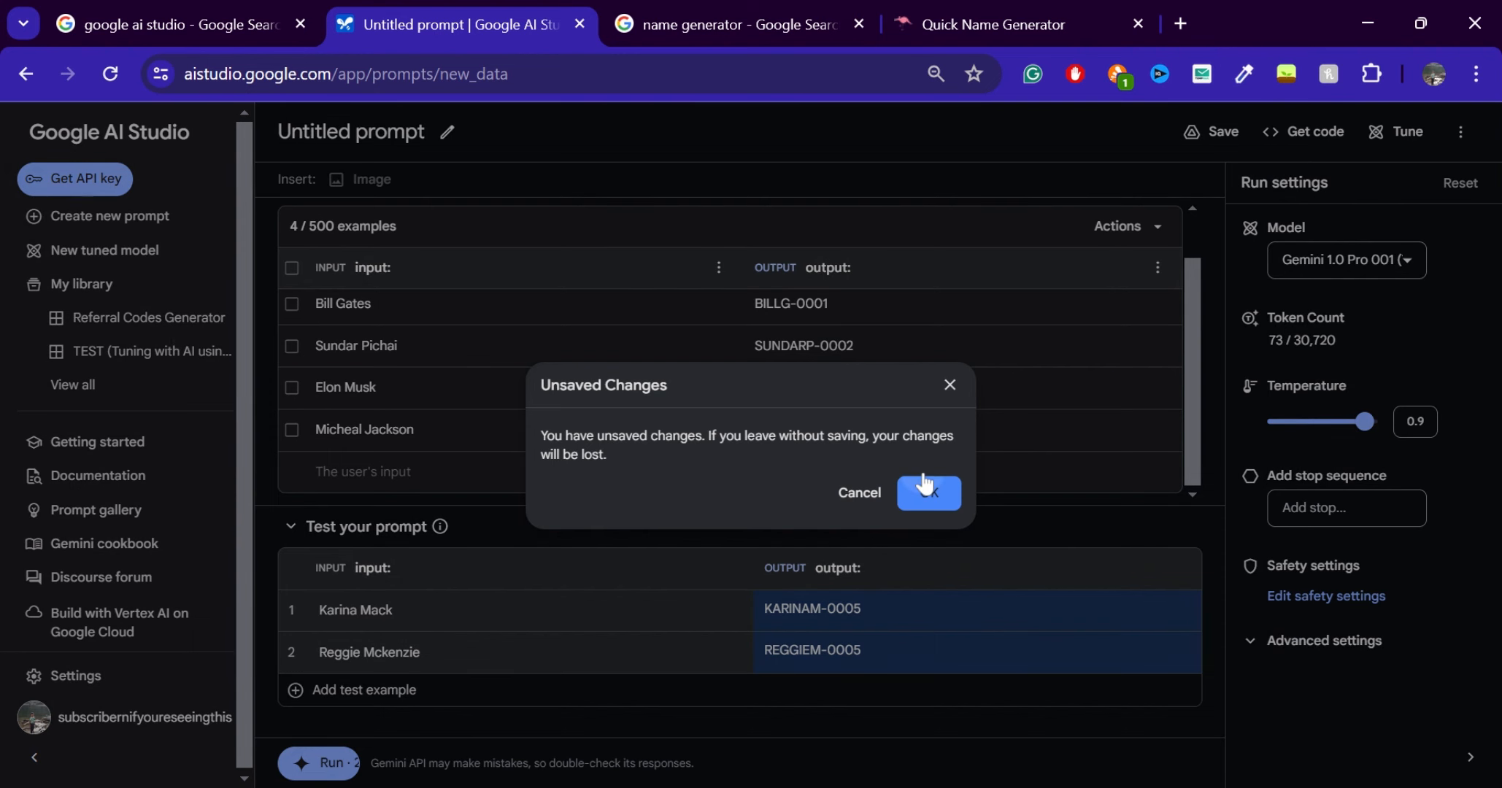
click(911, 492)
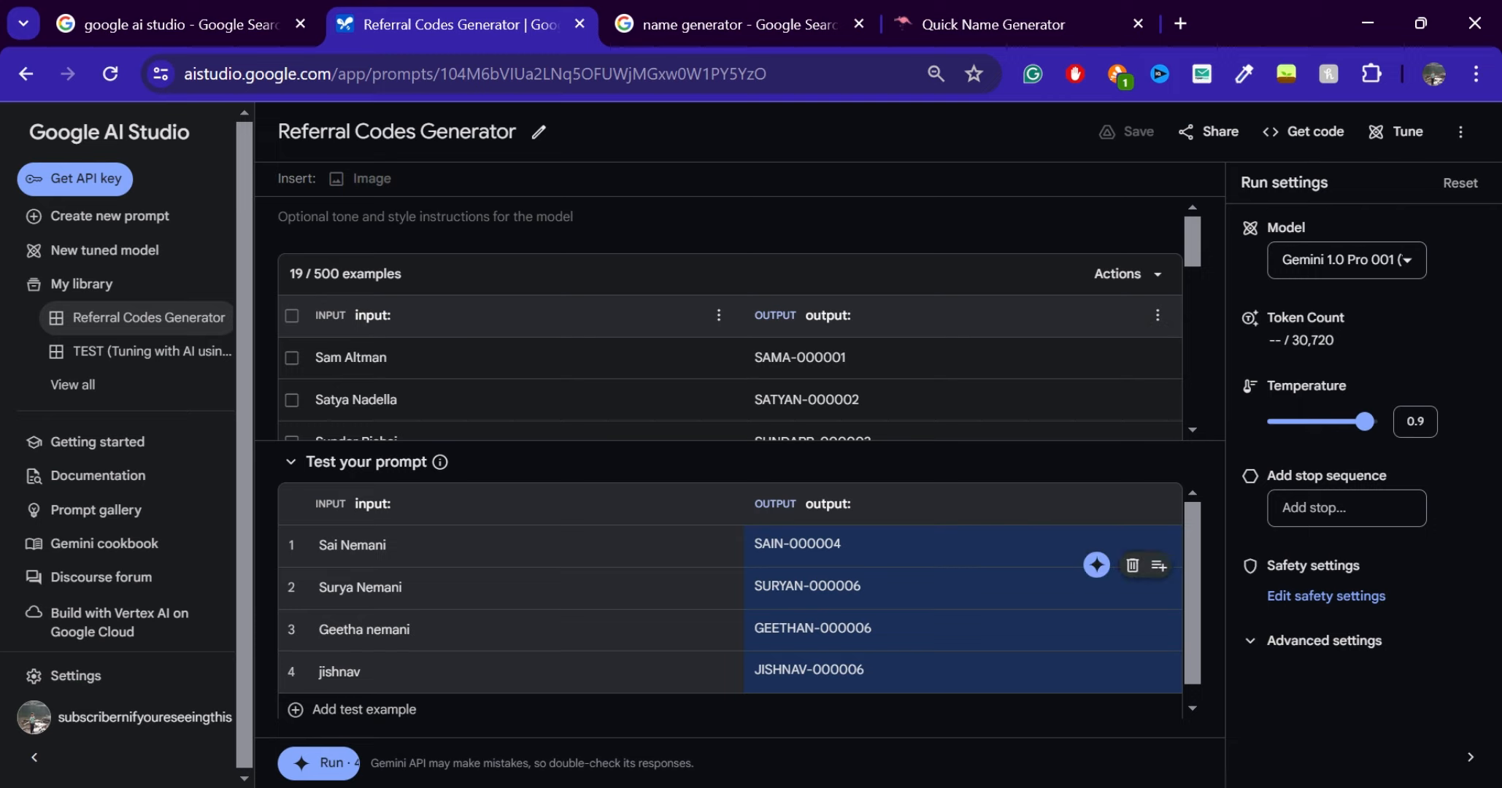
scroll(730, 592, down, 1)
scroll(730, 593, up, 1)
Delete all four existing test examples from the Referral Codes Generator prompt
click(1132, 524)
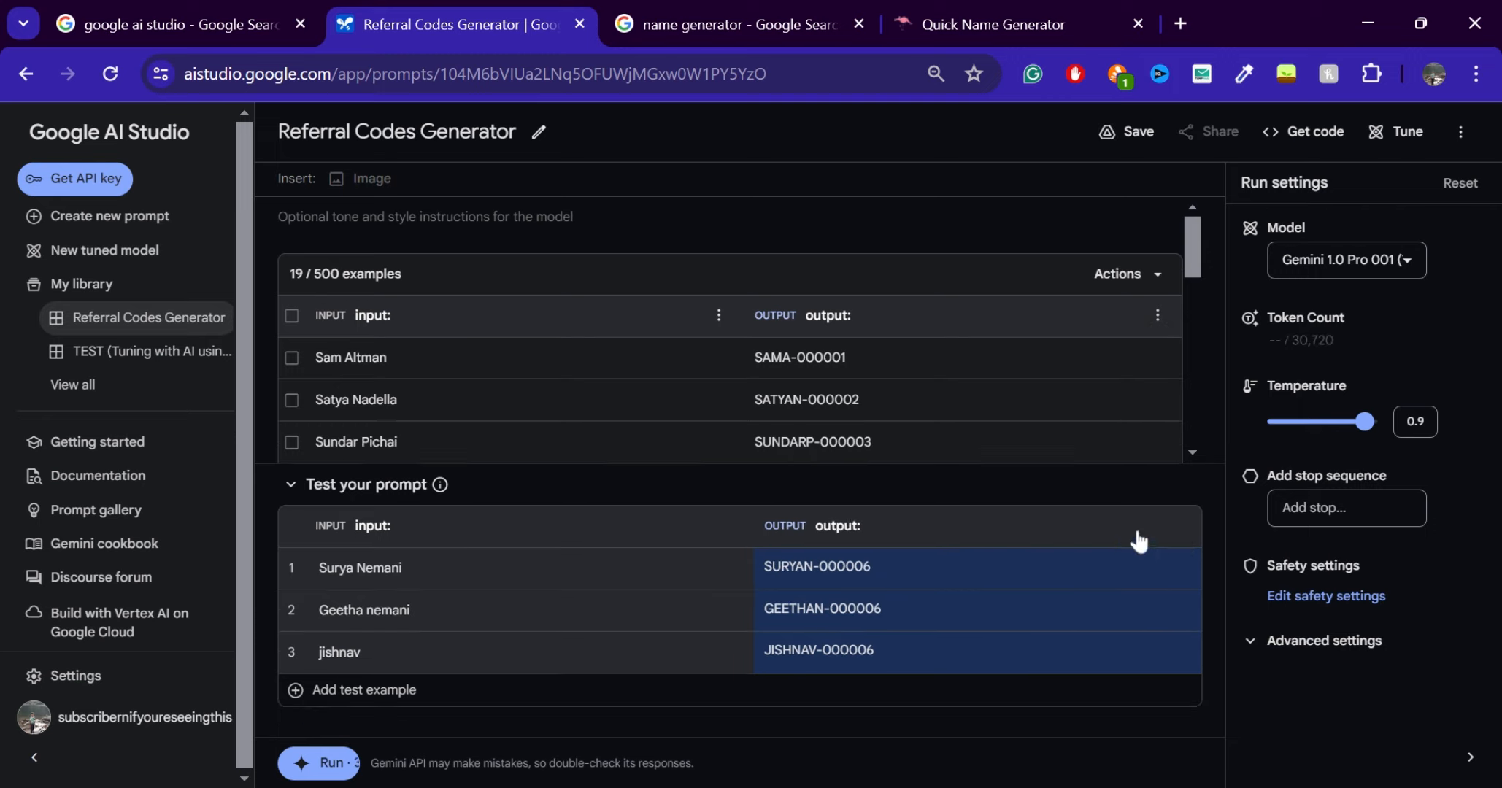
click(1150, 549)
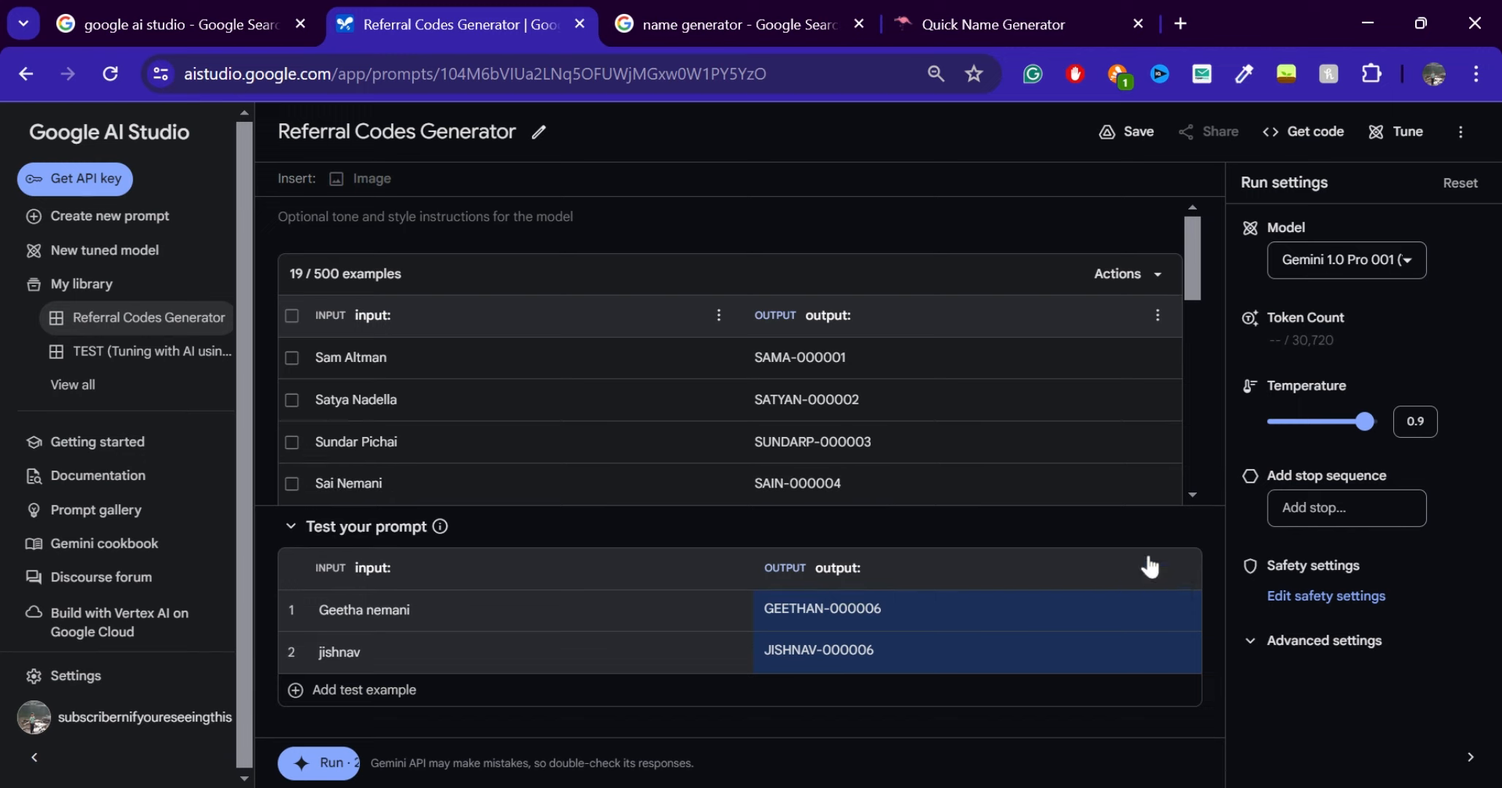
click(1151, 589)
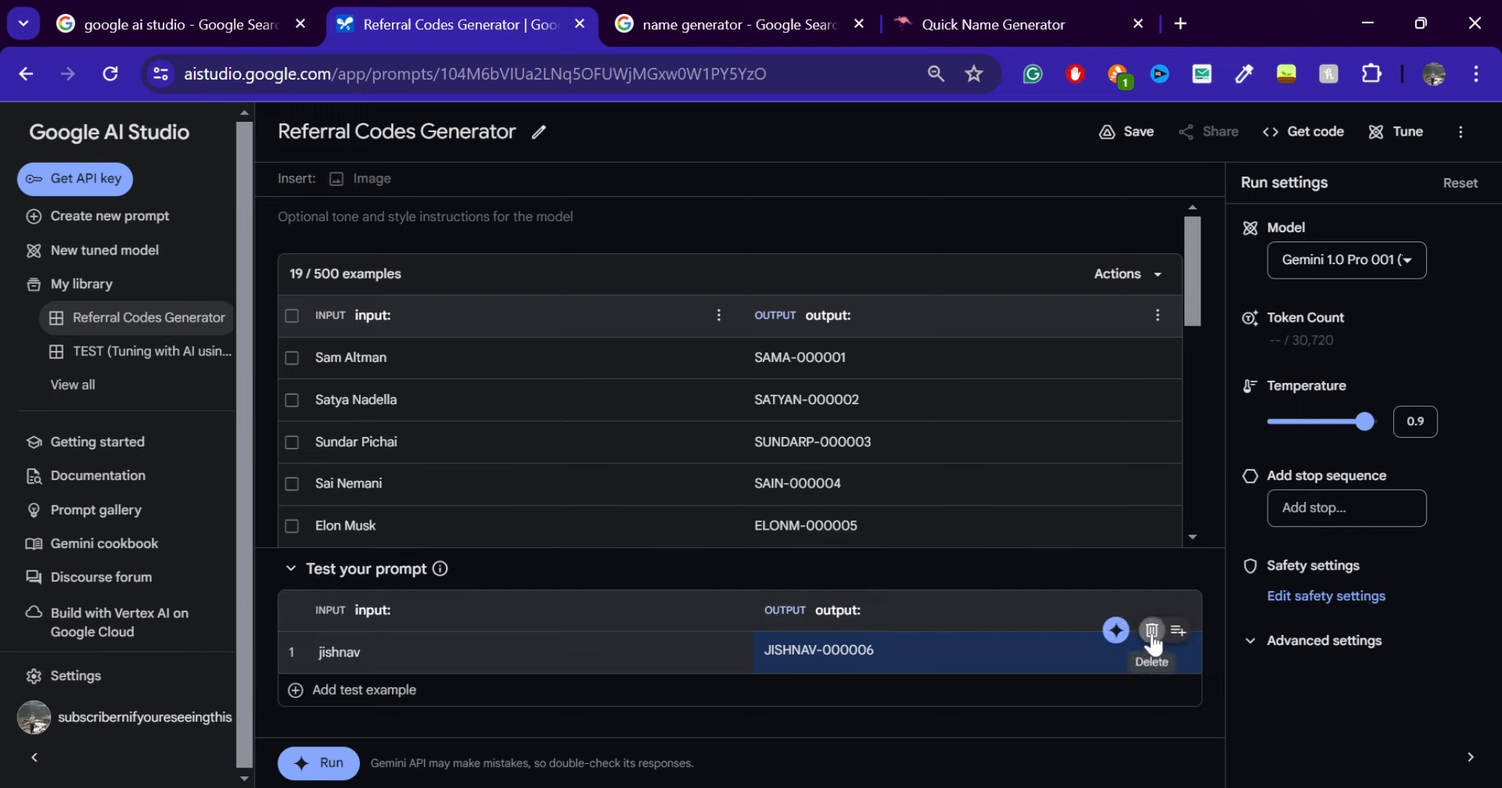
click(1152, 631)
Paste the copied random name as the test input, run the prompt and check the number in the generated code
key(ctrl+v)
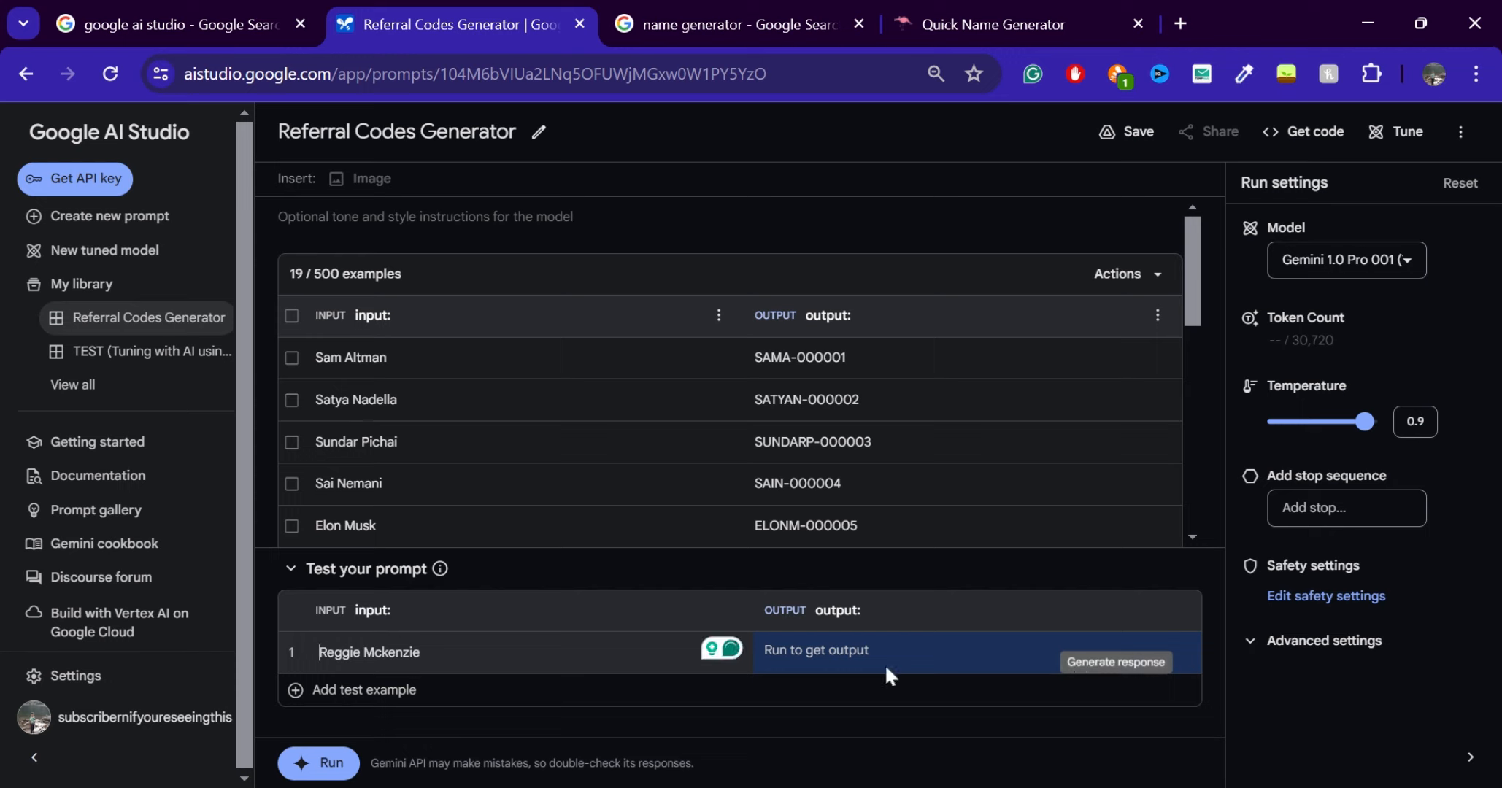
click(324, 763)
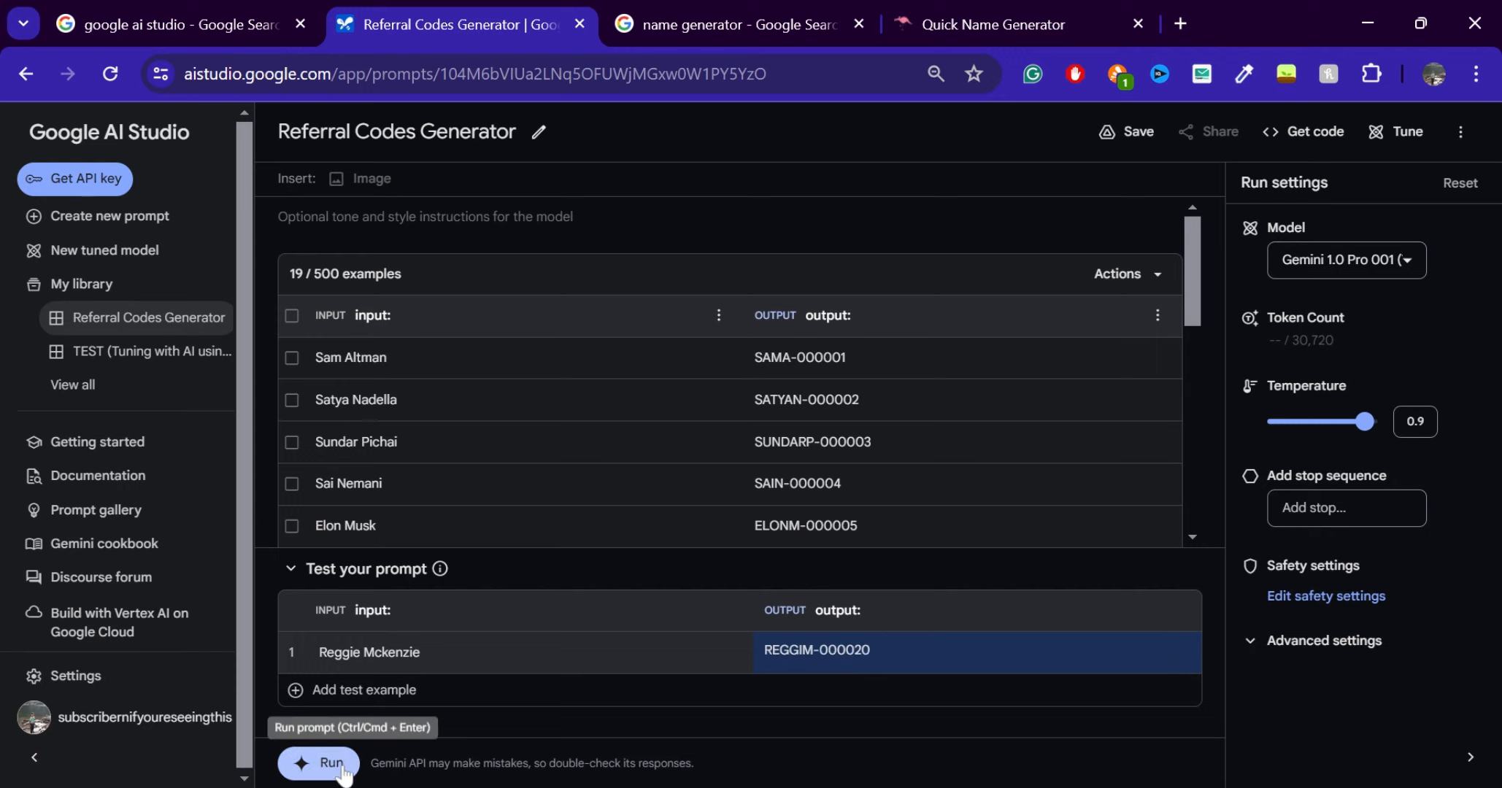
double_click(844, 649)
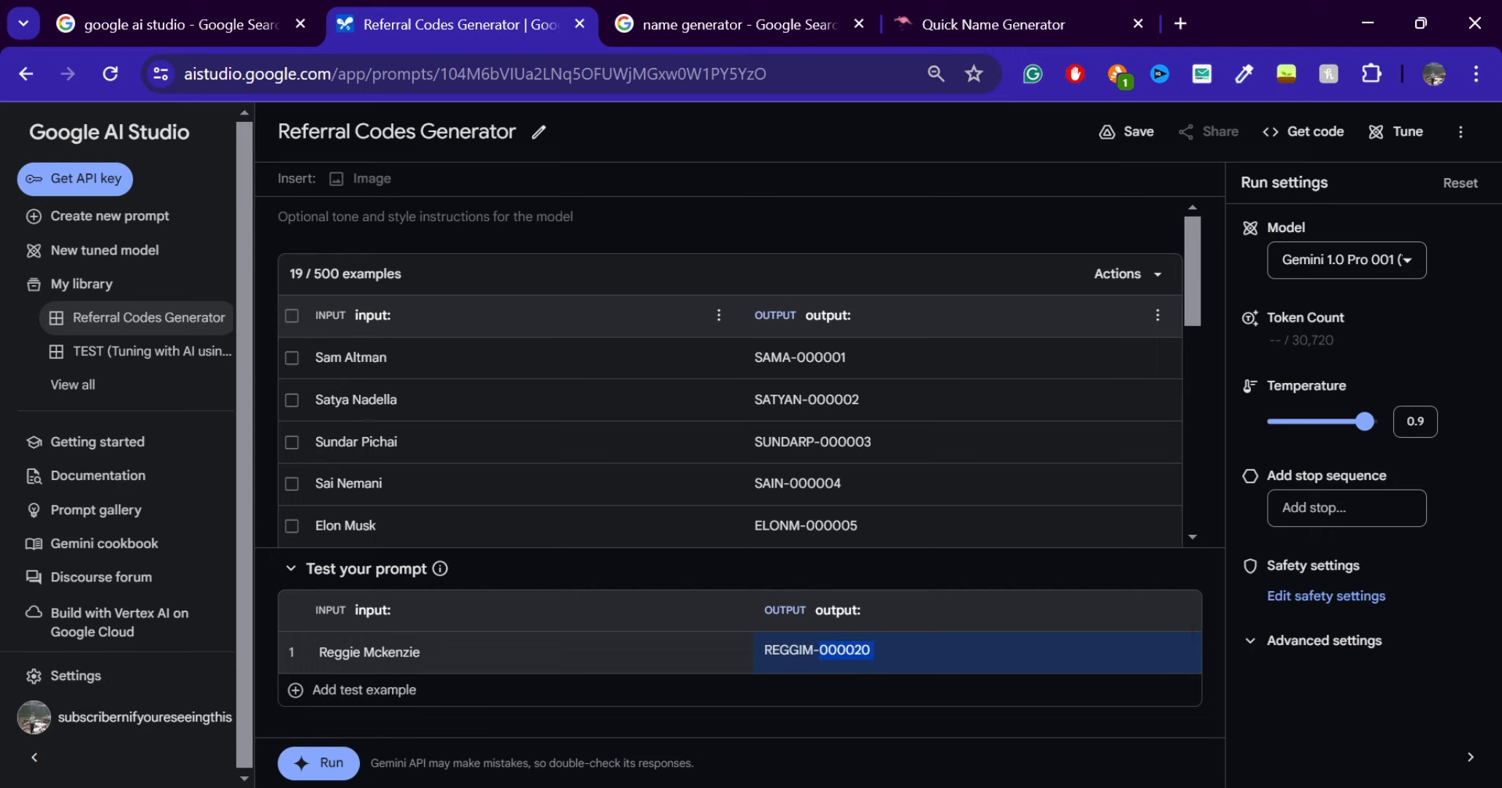
Complete the output of the last prompt example, Mukesh Ambani, as "MUK-000019", reusing the number from the example above
scroll(838, 509, down, 8)
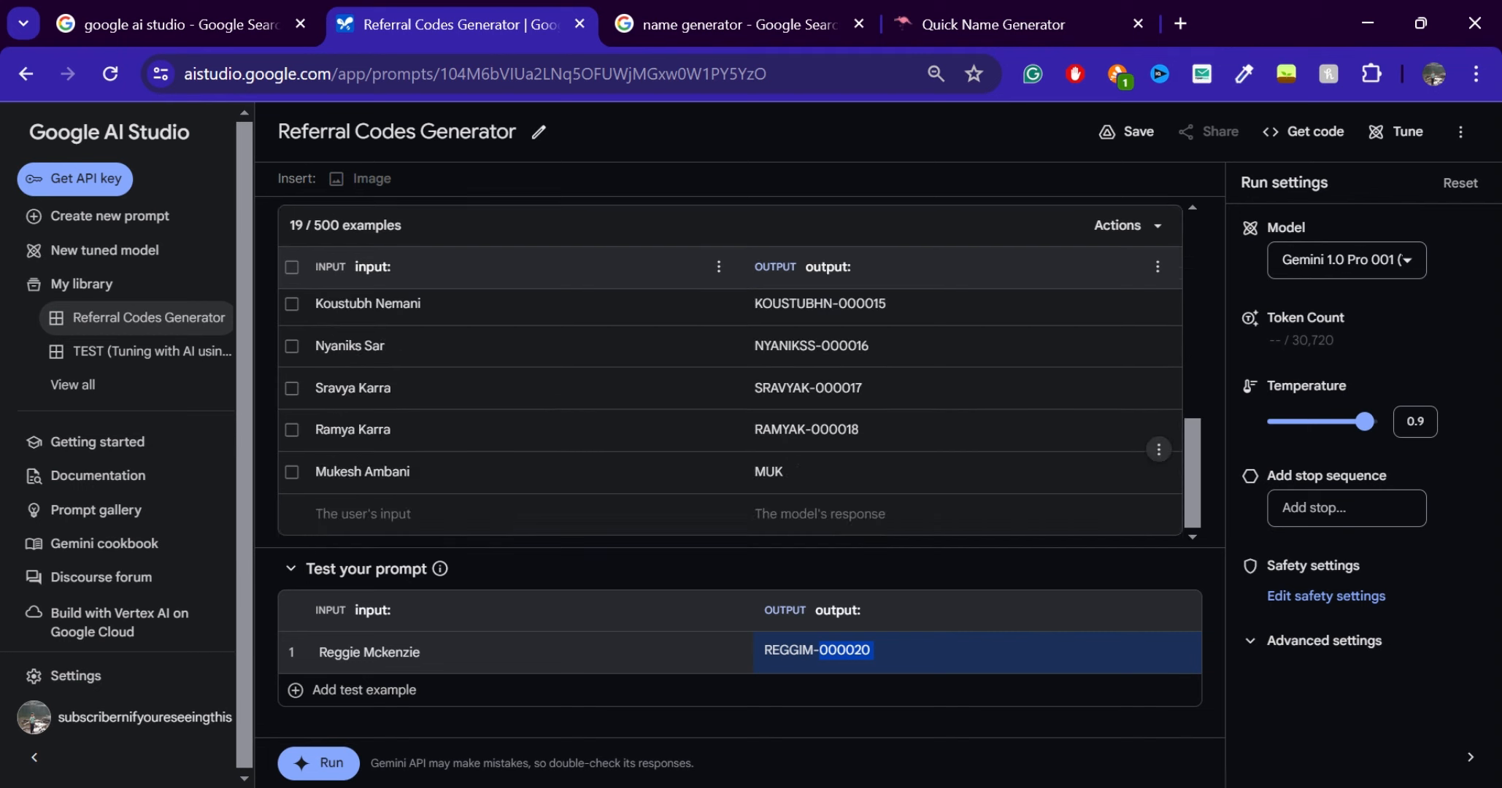
click(798, 471)
text(-)
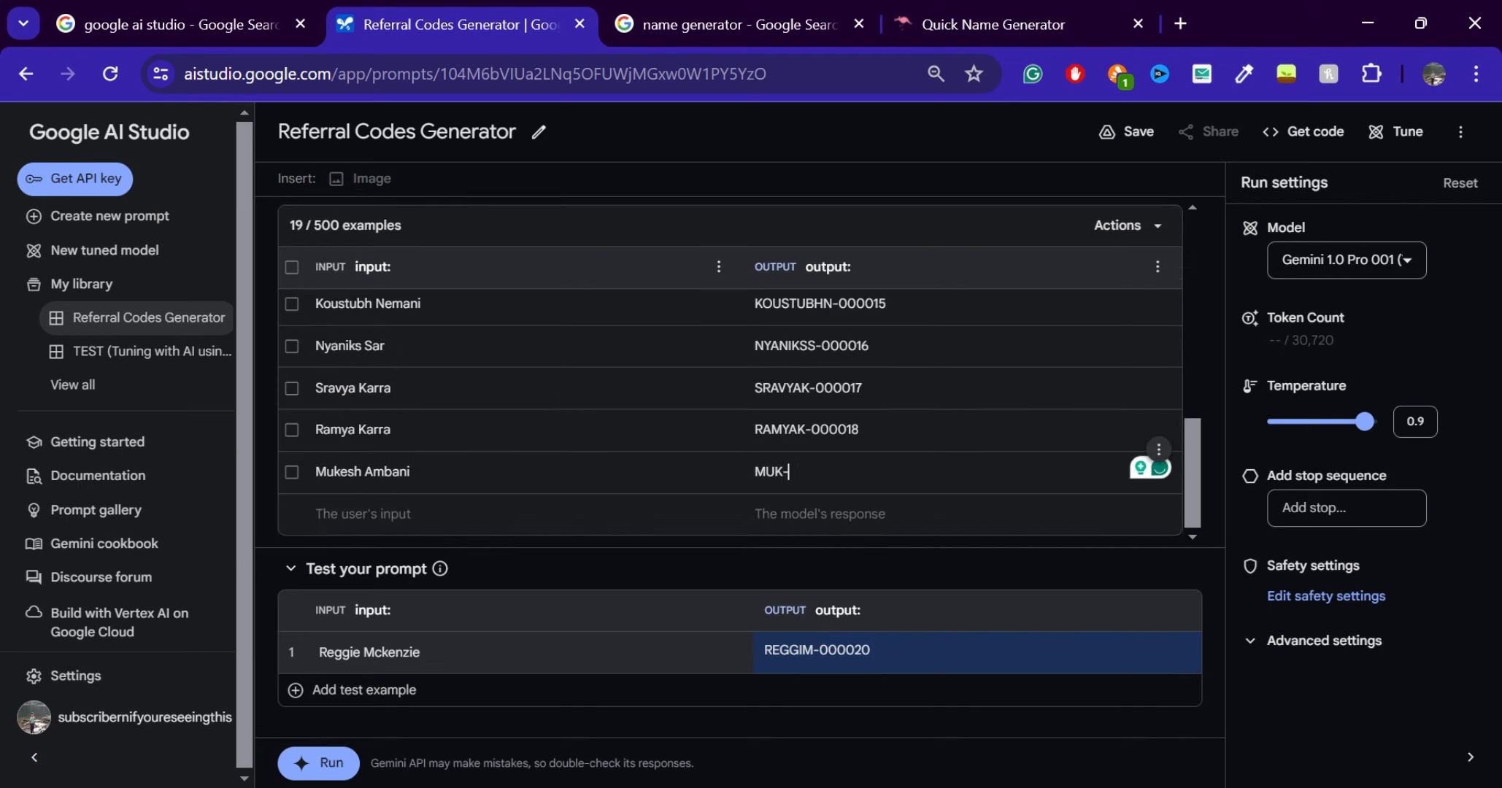
drag(861, 431, 812, 430)
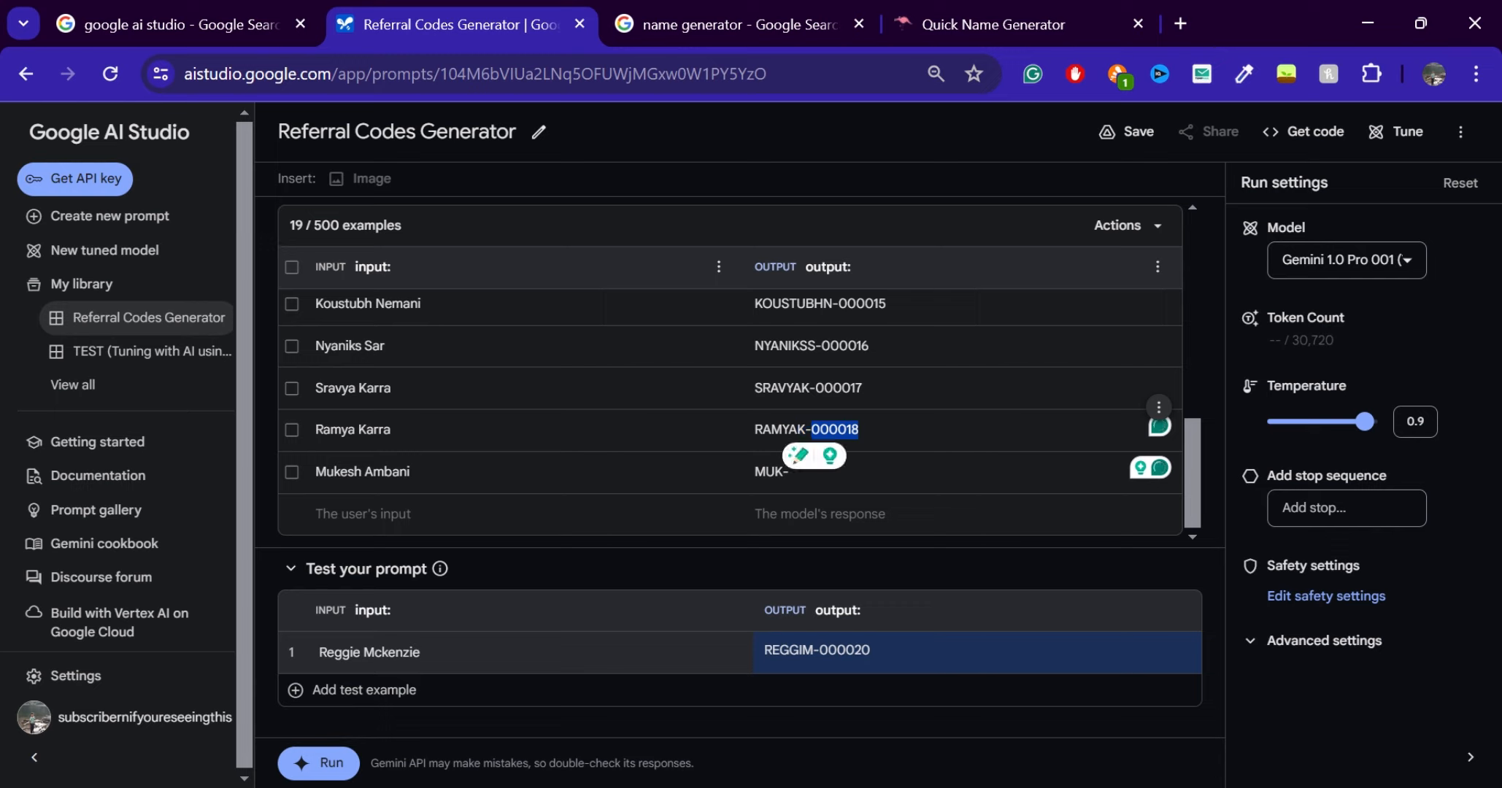
key(ctrl+c)
click(792, 471)
key(ctrl+v)
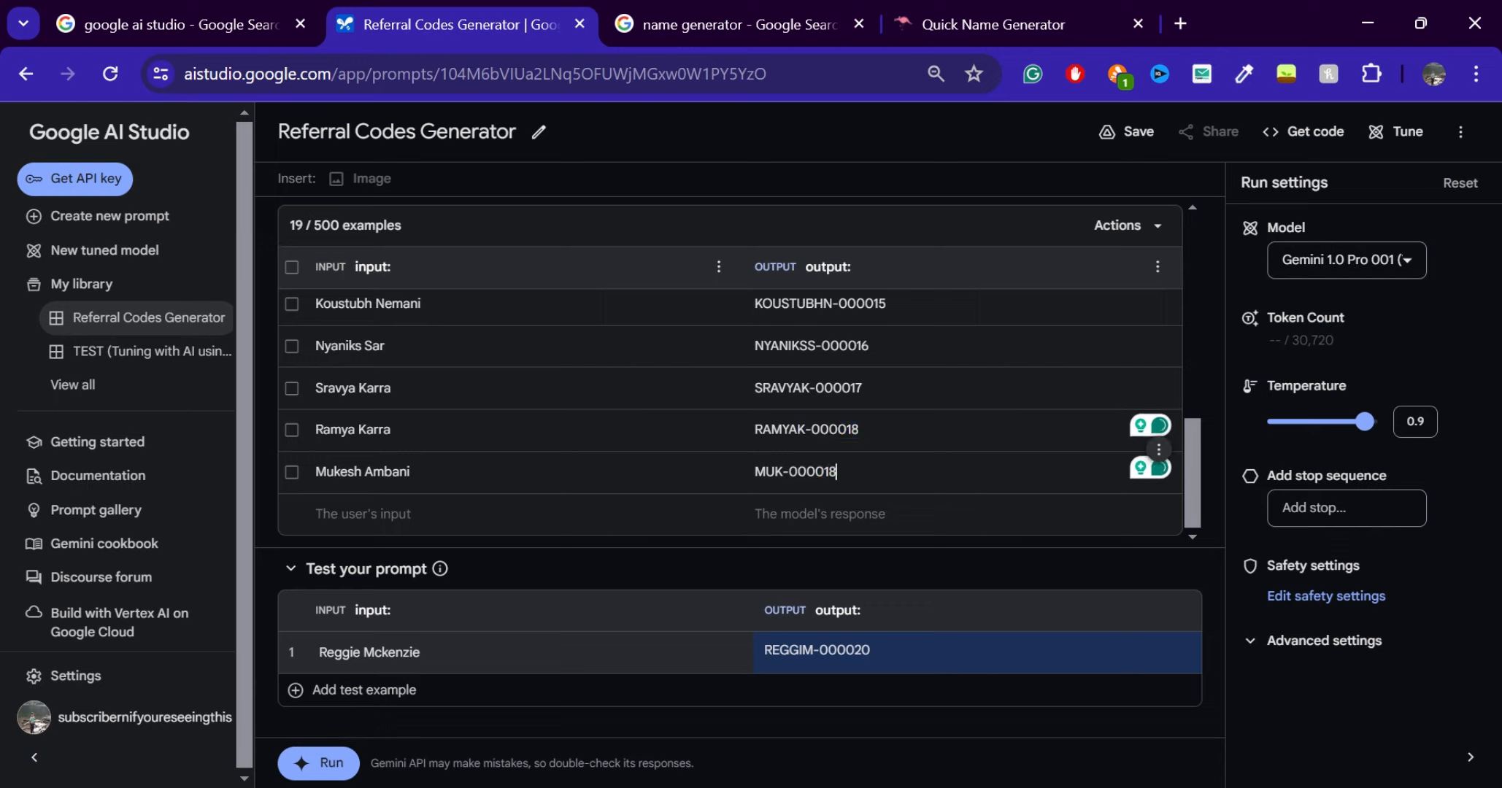
key(BackSpace)
text(9)
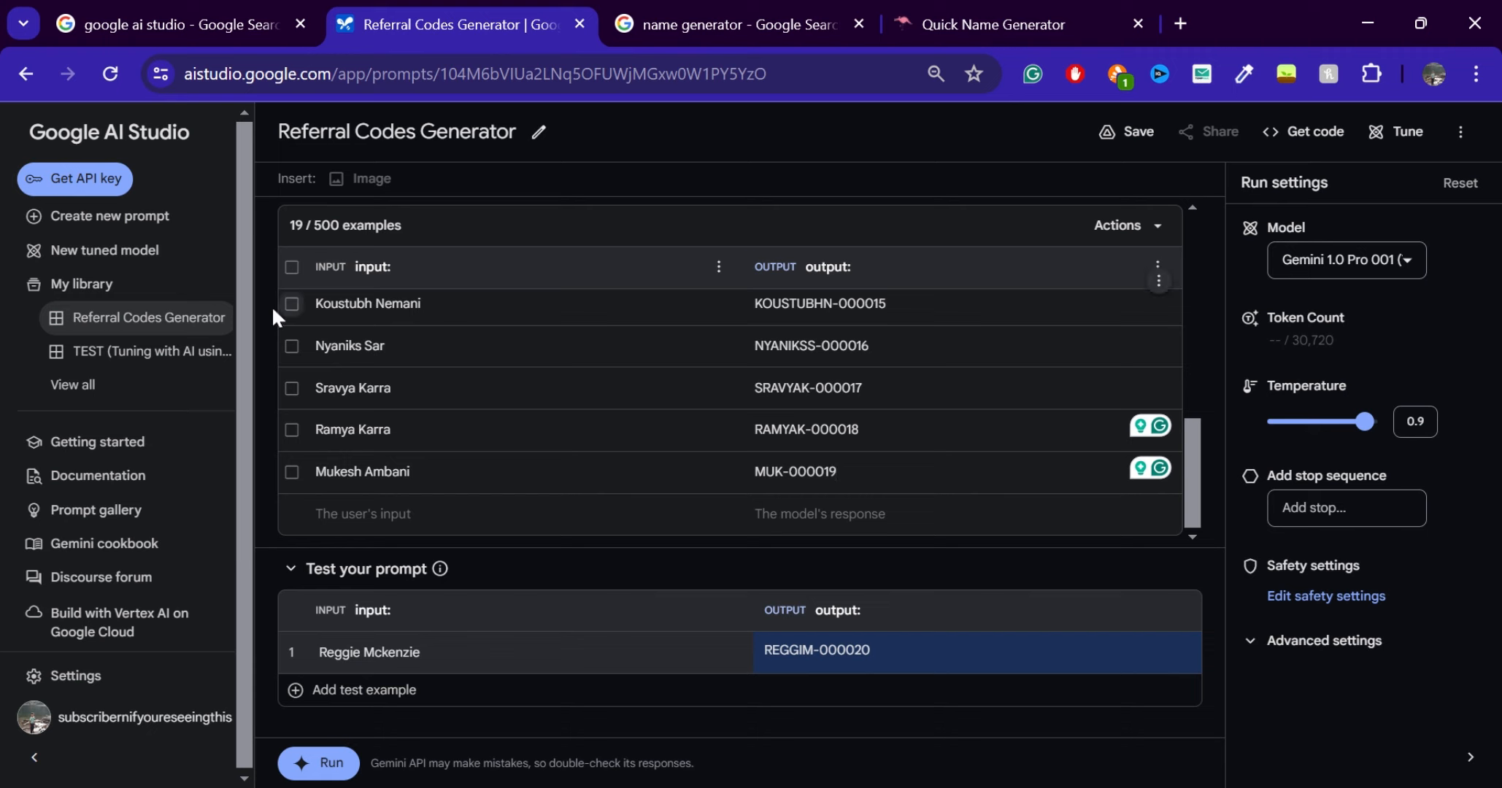
Save the Referral Codes Generator prompt and open it for tuning
click(143, 259)
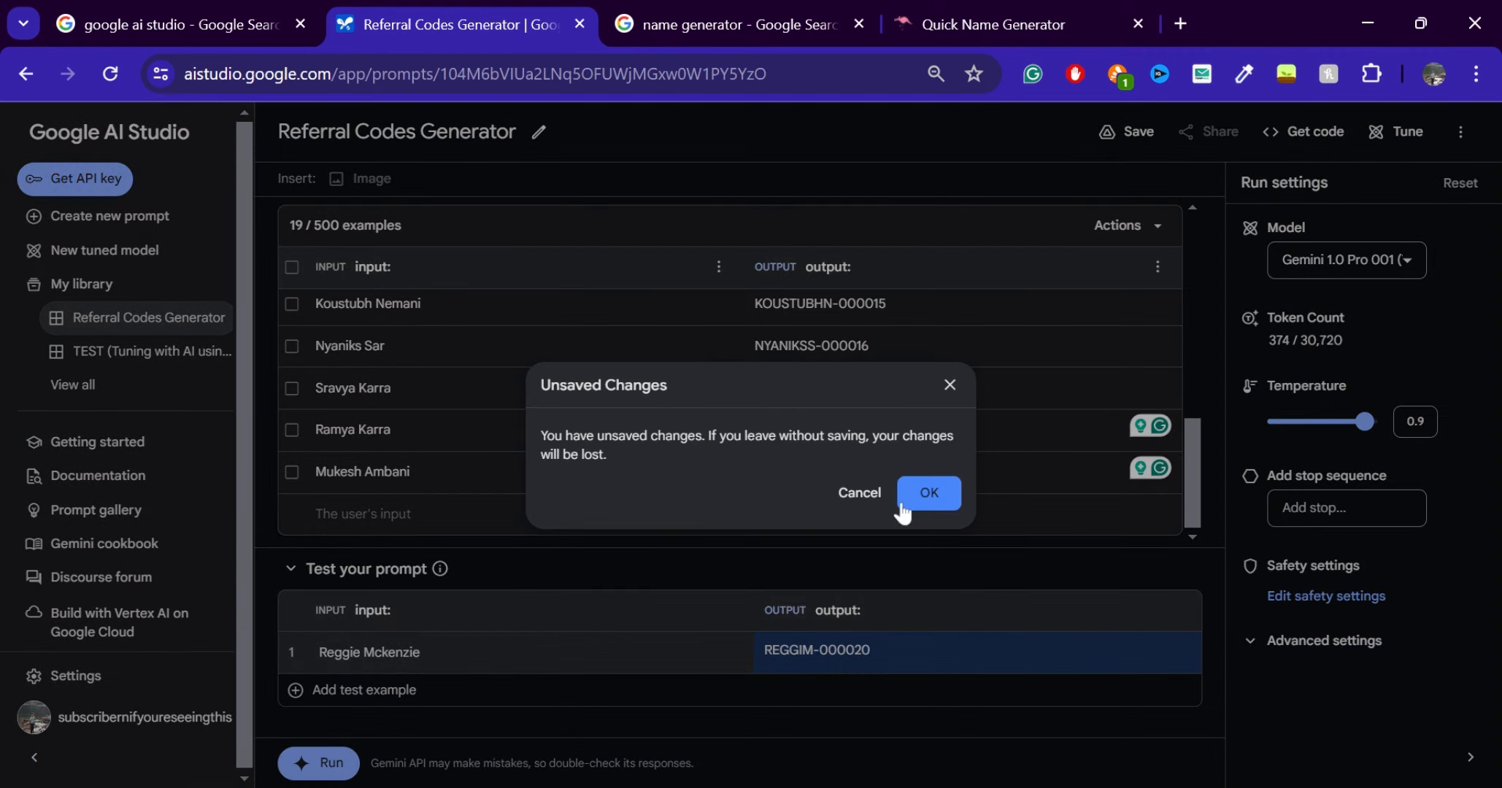
click(860, 499)
click(1138, 135)
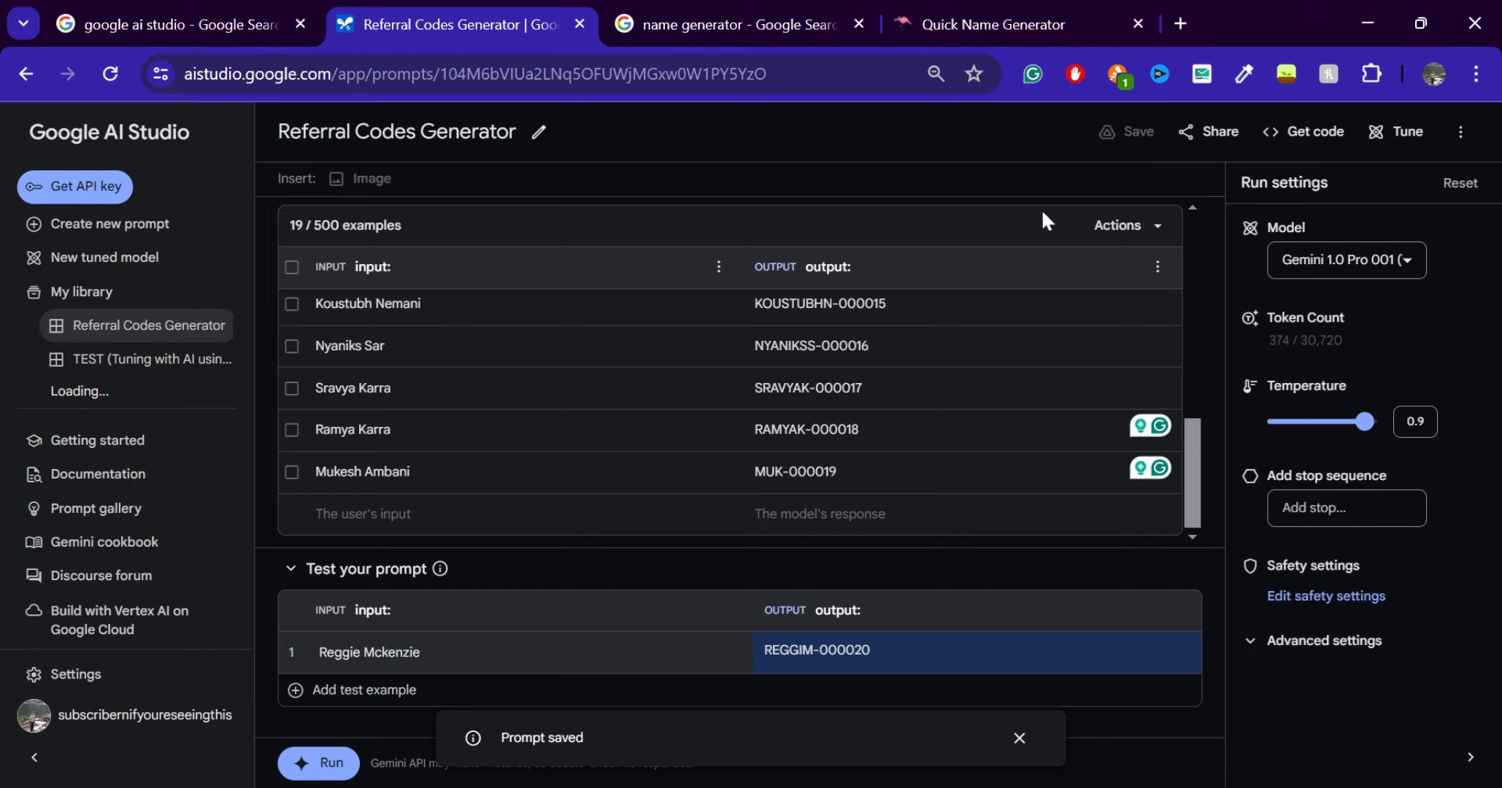
click(1395, 145)
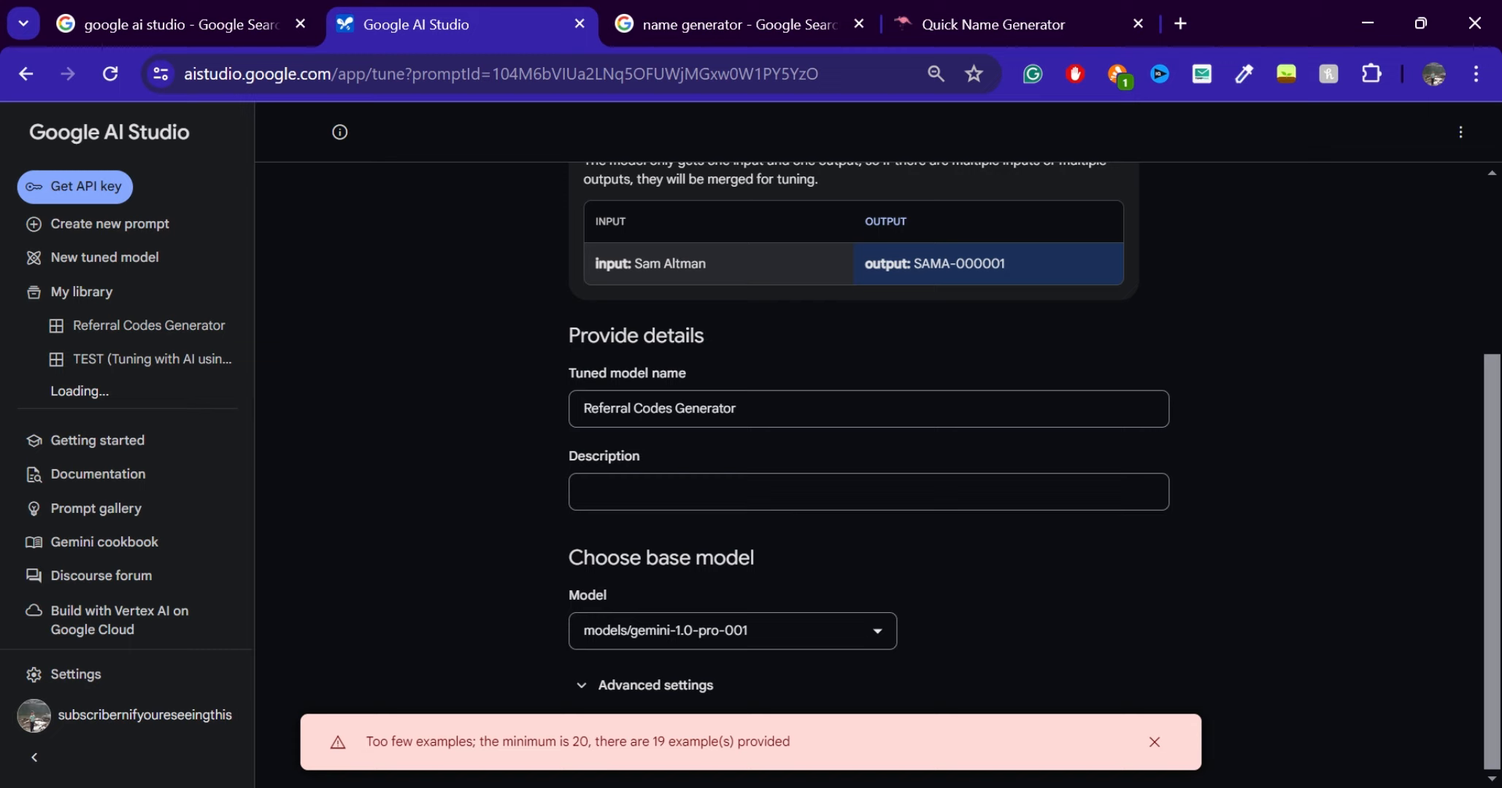
Reopen the Referral Codes Generator prompt and add the fourth random name from the name generator as a new example input
click(200, 361)
click(218, 326)
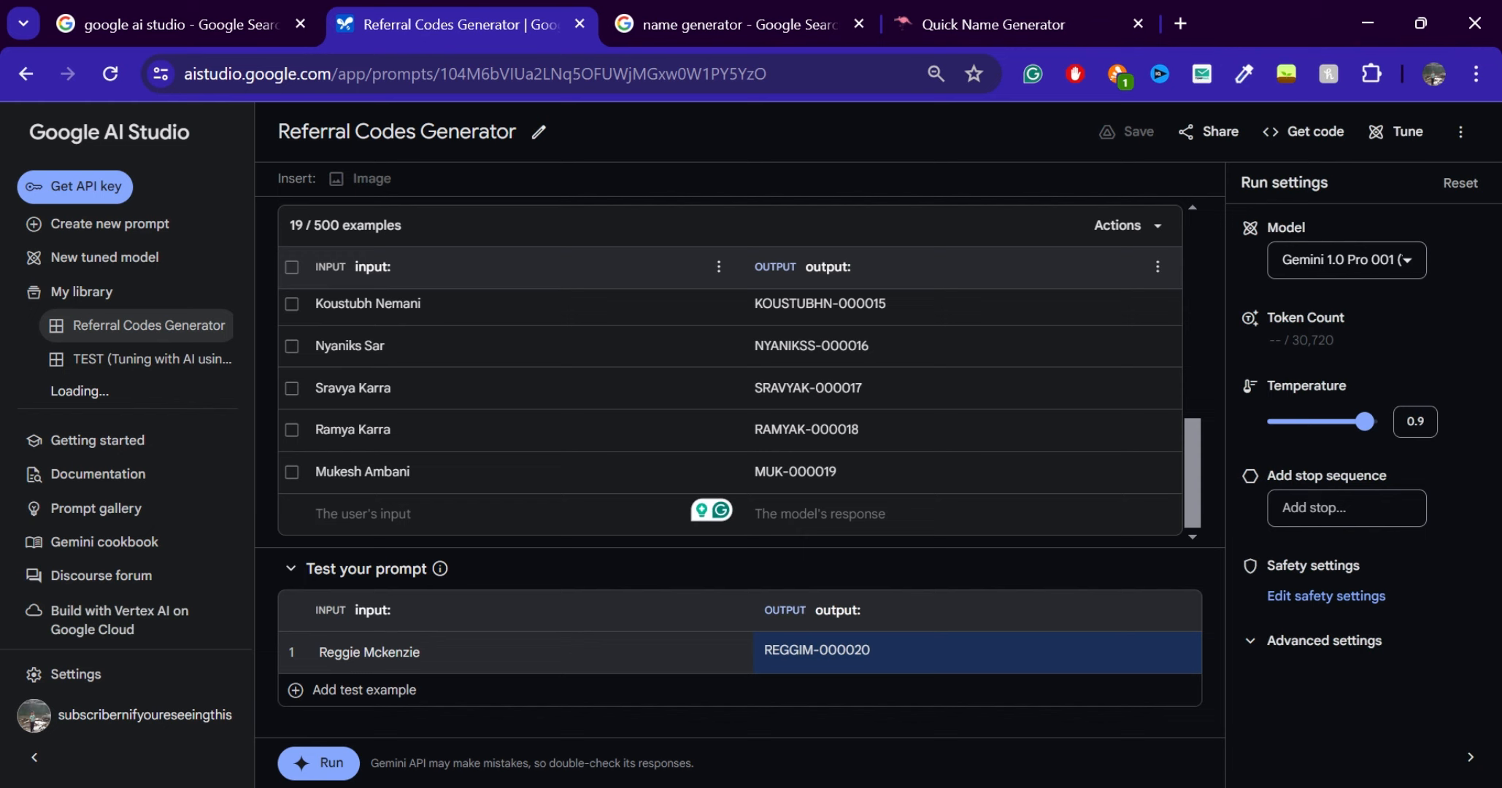
click(1053, 16)
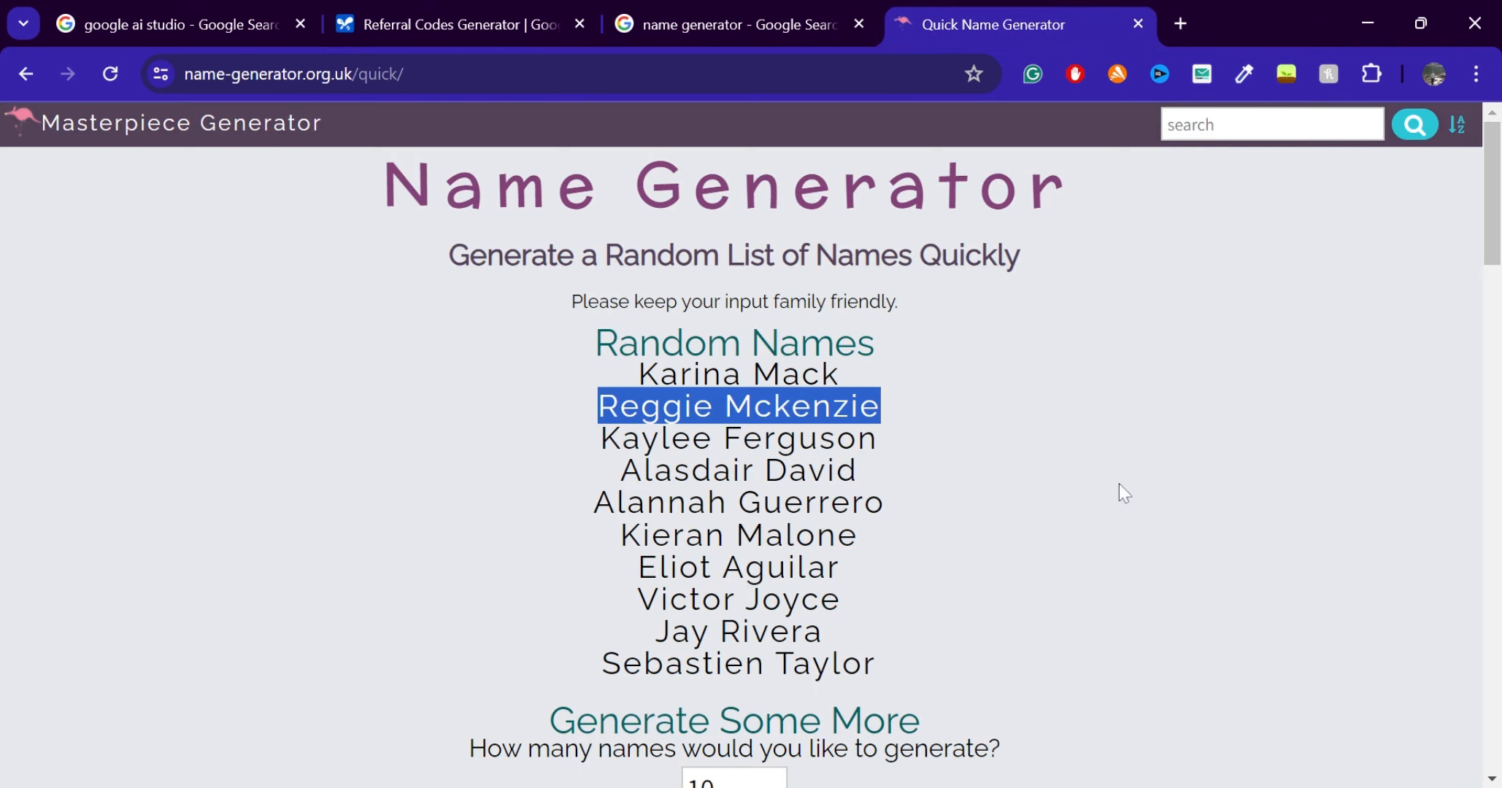
drag(619, 471, 877, 473)
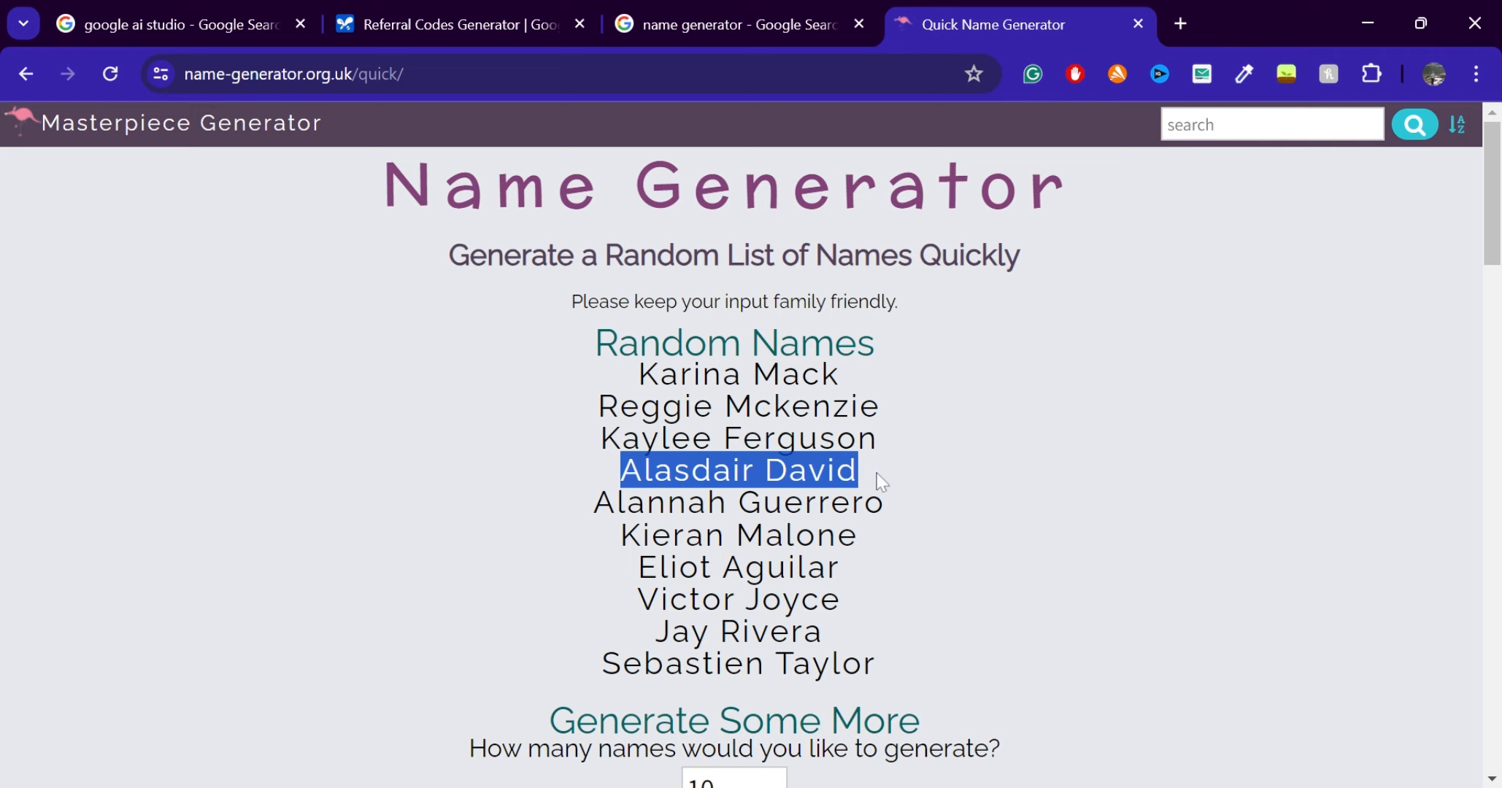
key(ctrl+c)
click(459, 14)
key(ctrl+v)
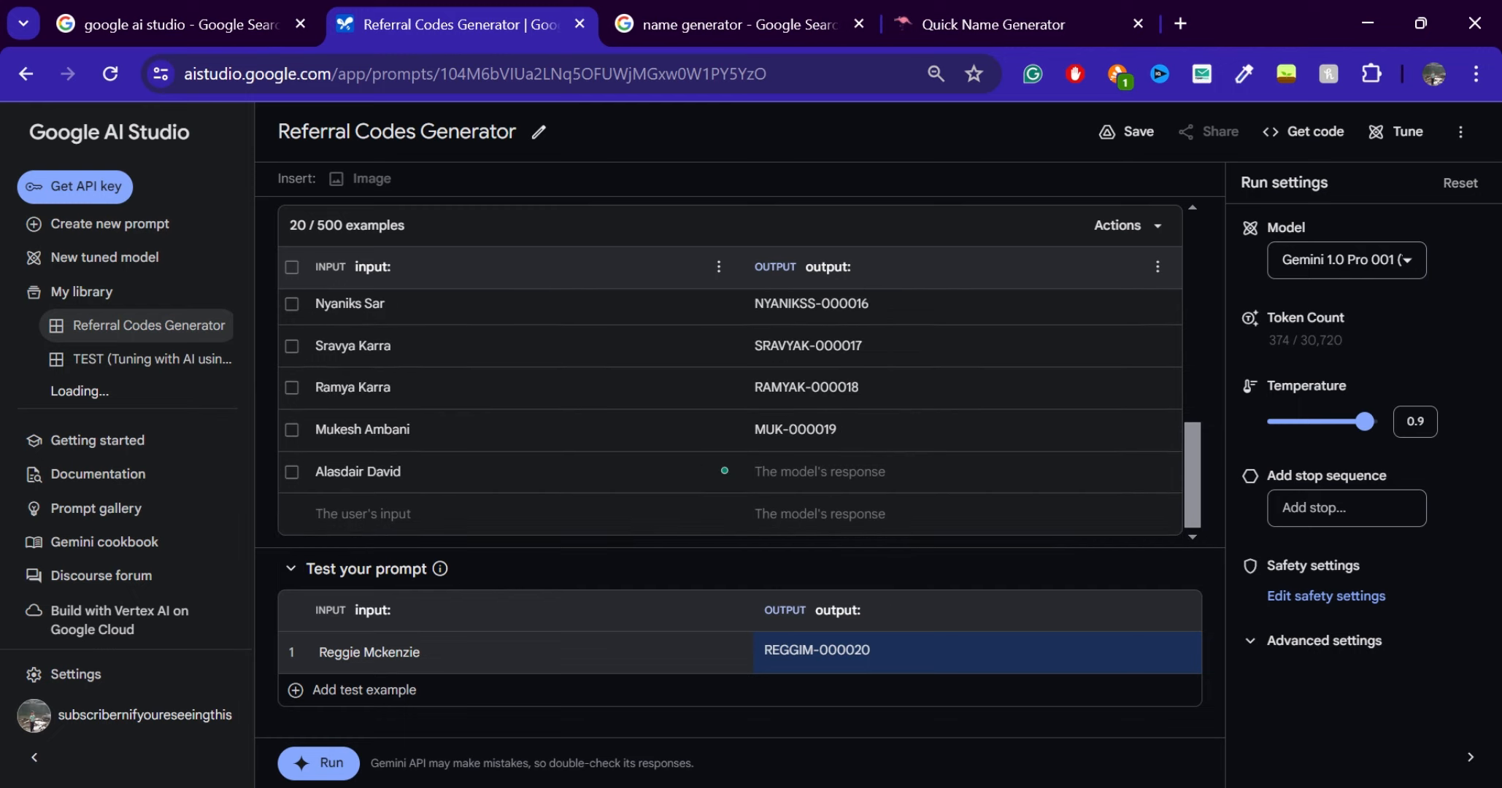
Begin the new example's output with the first name and surname initial in capitals, followed by a hyphen
click(861, 477)
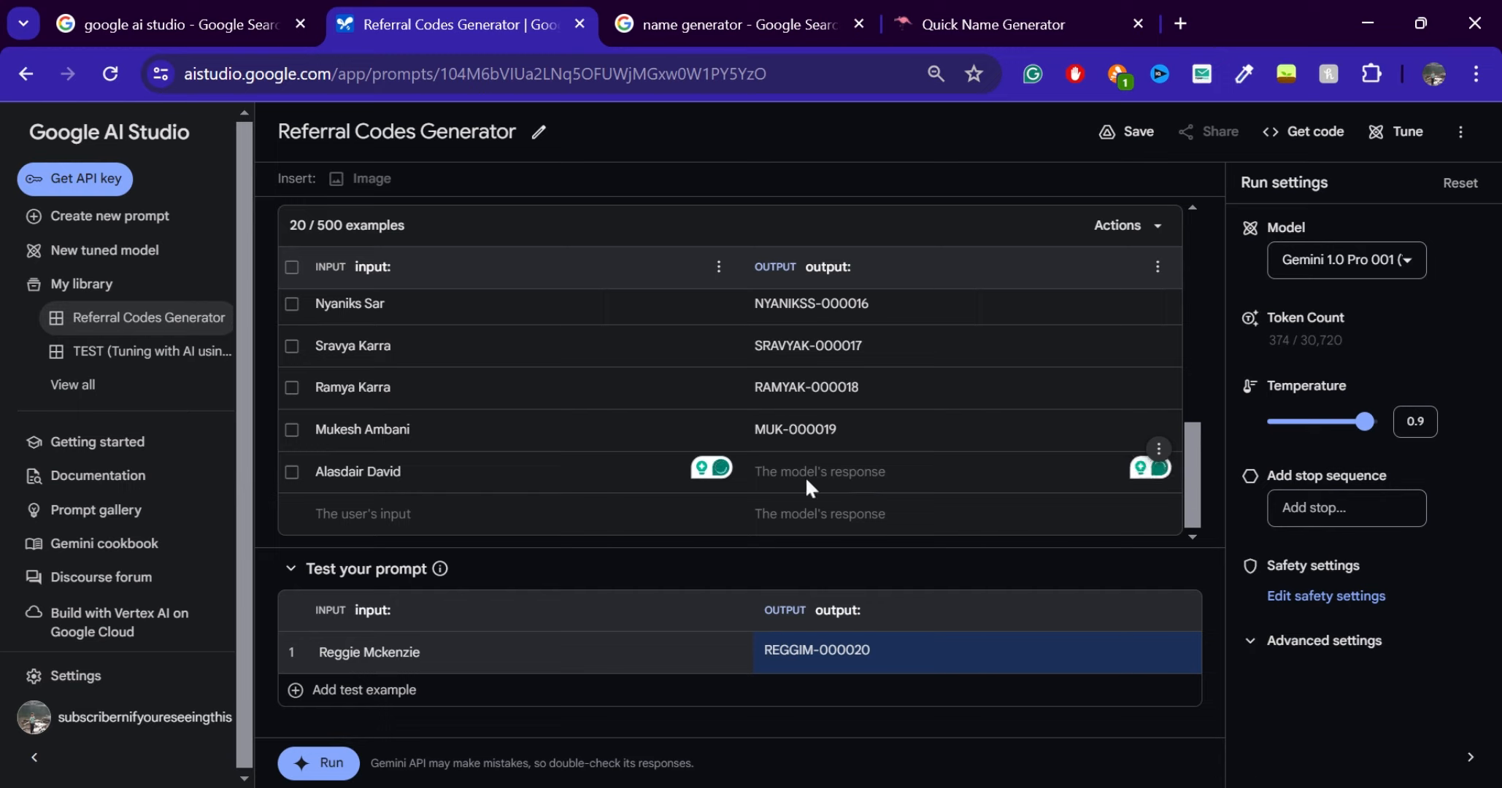
text(ALA)
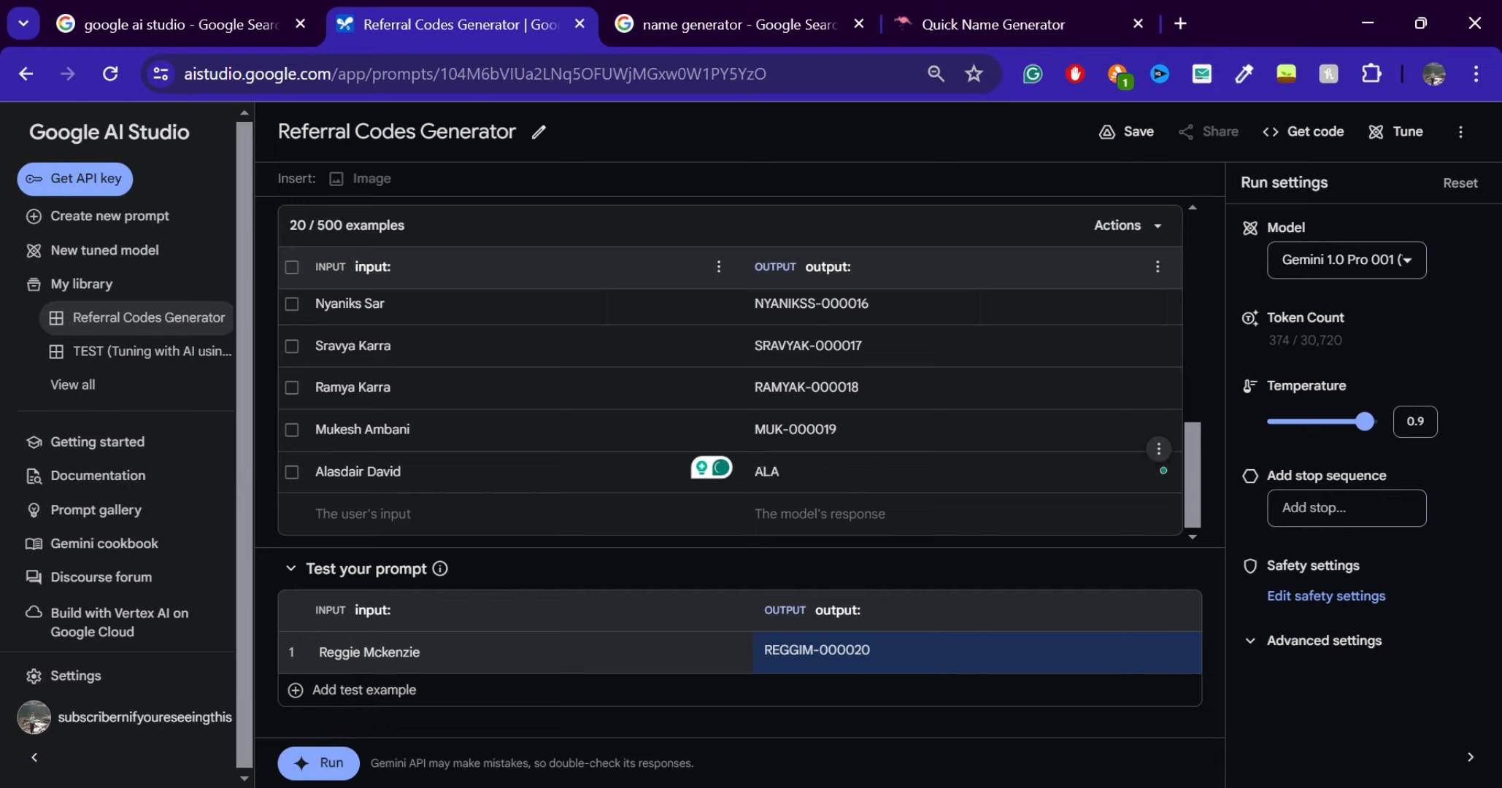
text(SDAIRD)
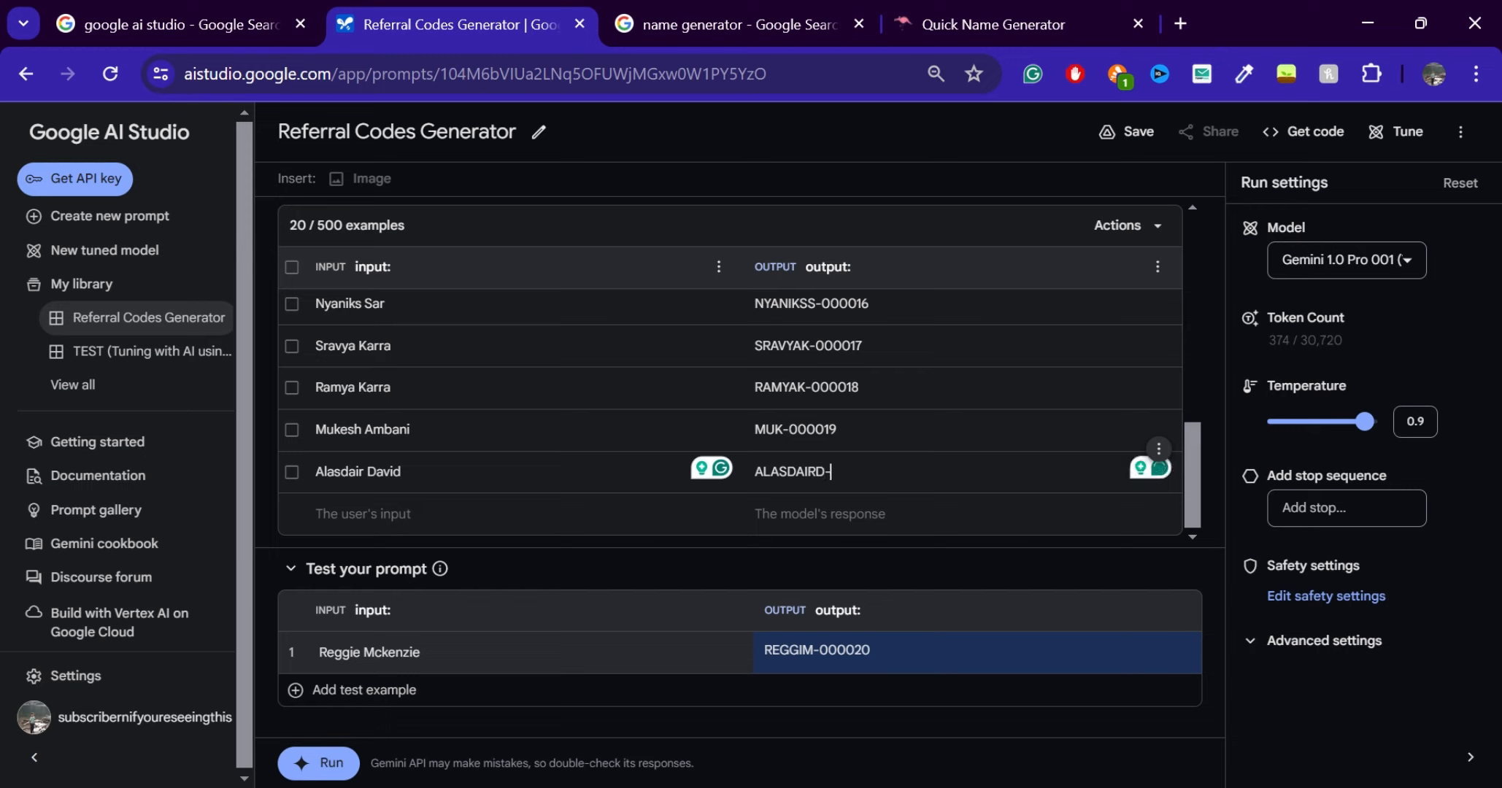
text(-)
key(ctrl+v)
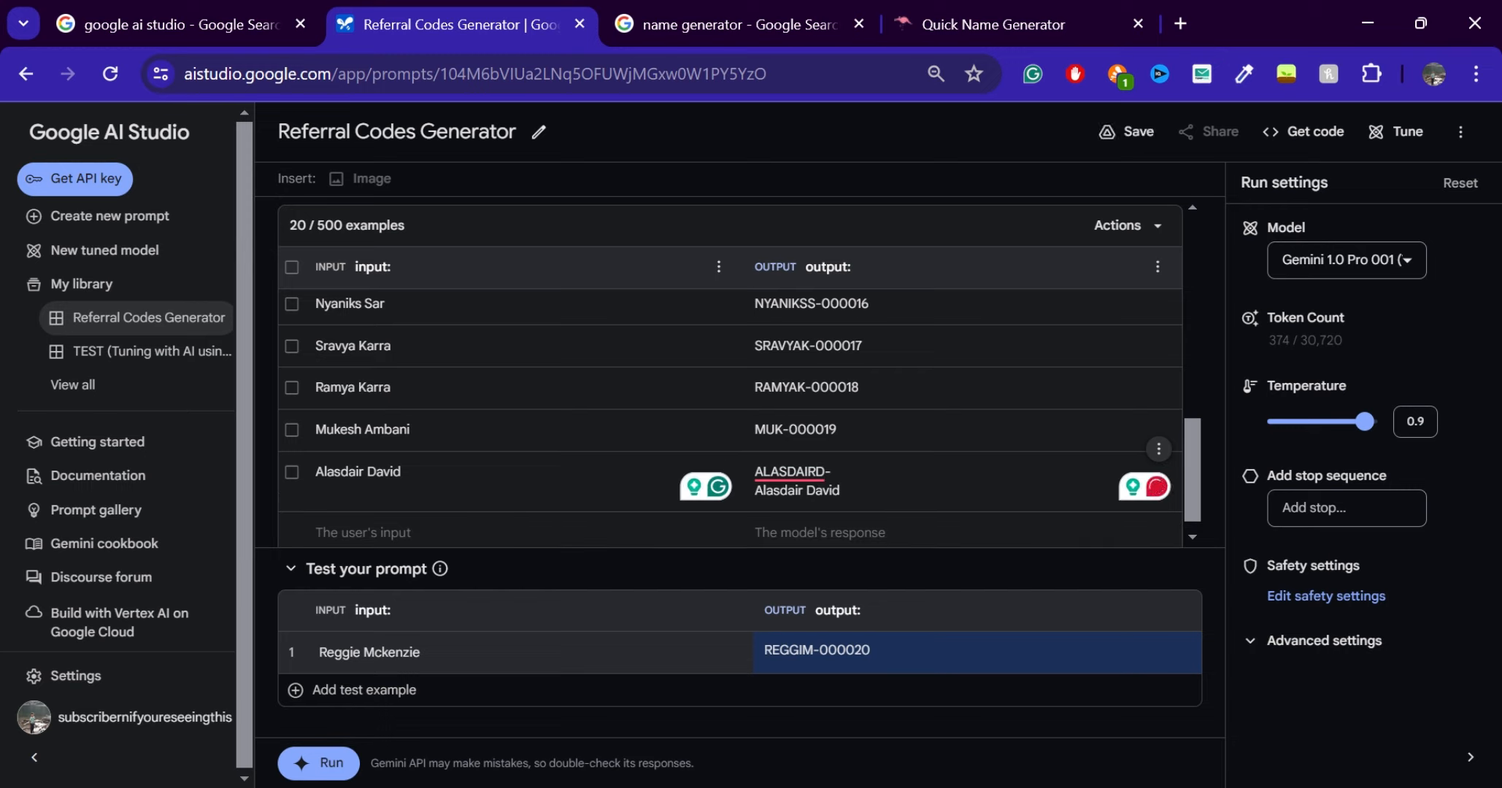
key(shift+Left)
key(shift+Left)
key(shift+Left)
key(shift+Left)
key(shift+Left)
key(shift+Left)
key(shift+Left)
key(shift+Left)
key(shift+Left)
key(shift+Left)
key(shift+Left)
key(shift+Left)
key(shift+Left)
key(shift+Left)
key(BackSpace)
key(BackSpace)
Complete the new example's output code with the number 000020, adapting the number copied from the example above
drag(838, 430, 789, 430)
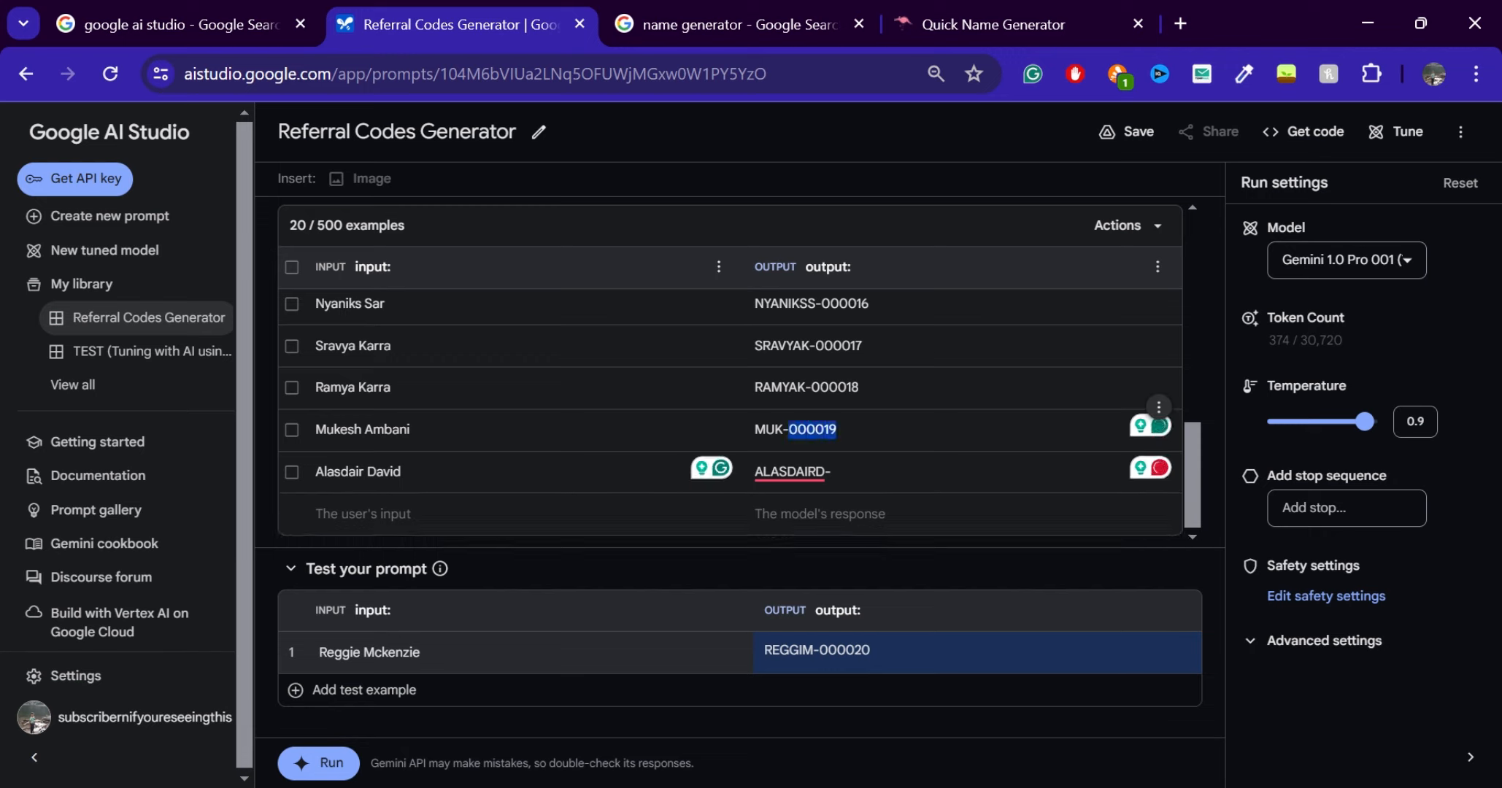
key(ctrl+c)
click(832, 473)
key(ctrl+v)
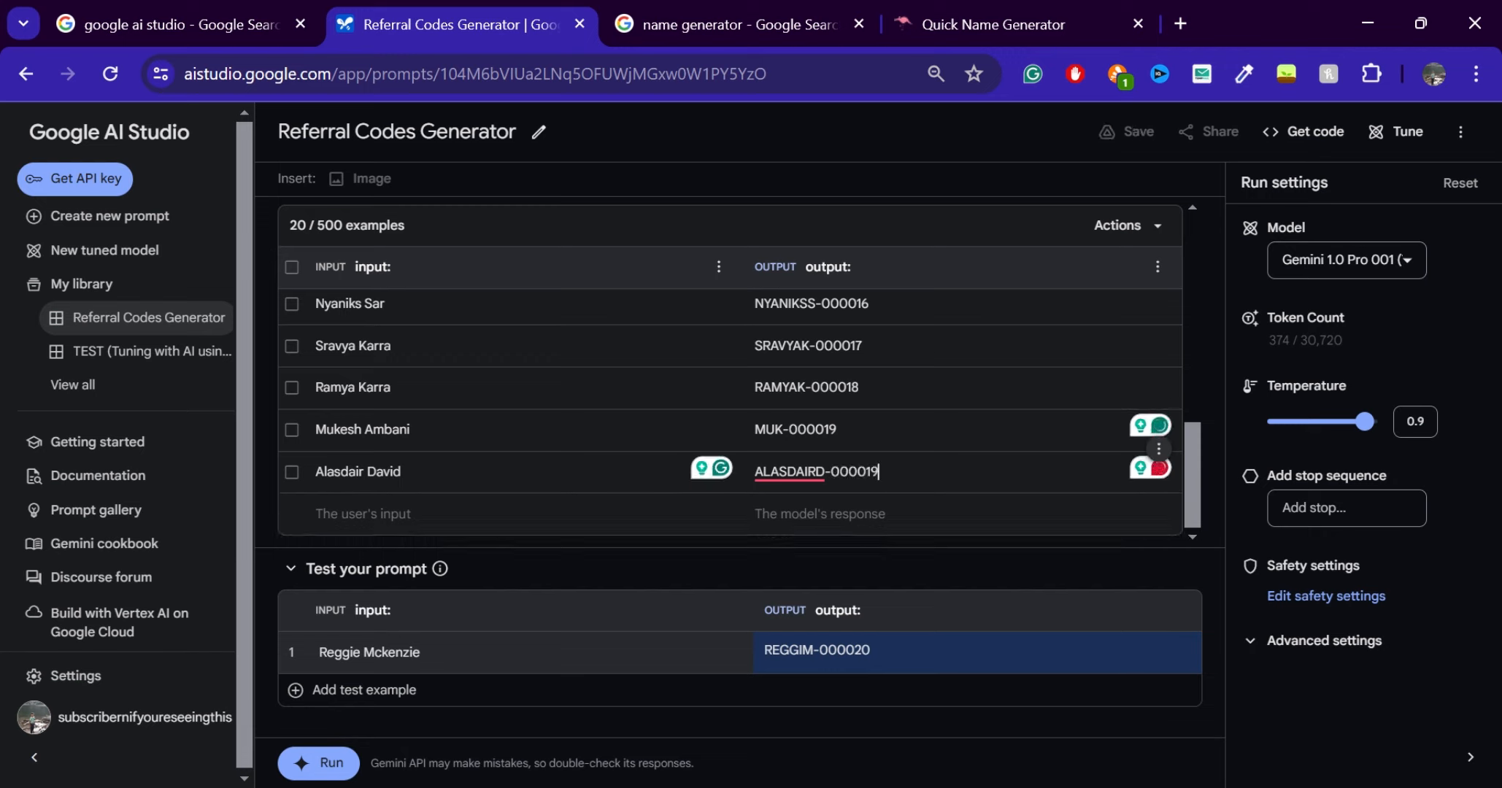
key(BackSpace)
key(BackSpace)
text(20)
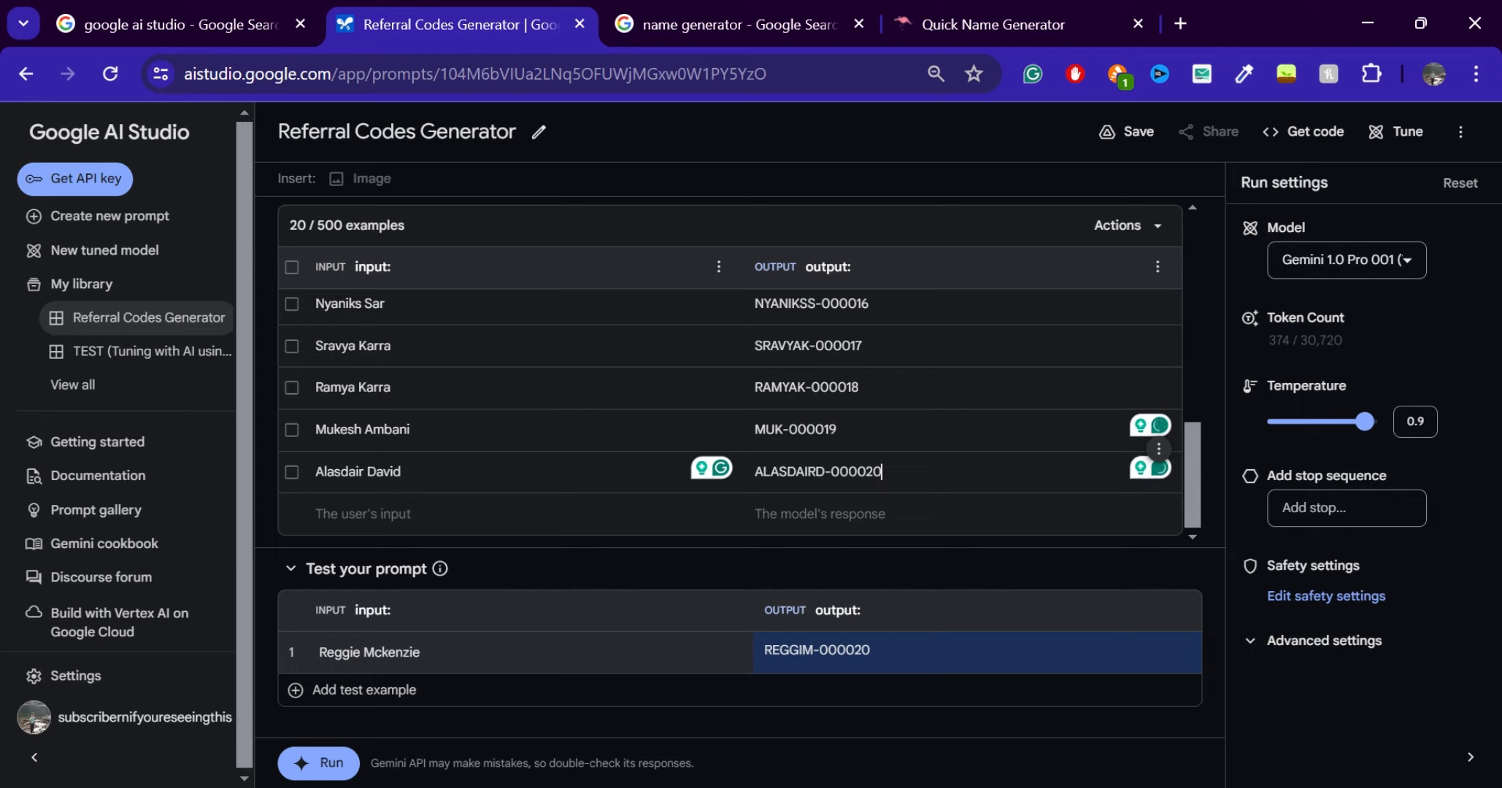
Save the Referral Codes Generator prompt, open it for tuning, and review the data preview and model details
click(1095, 144)
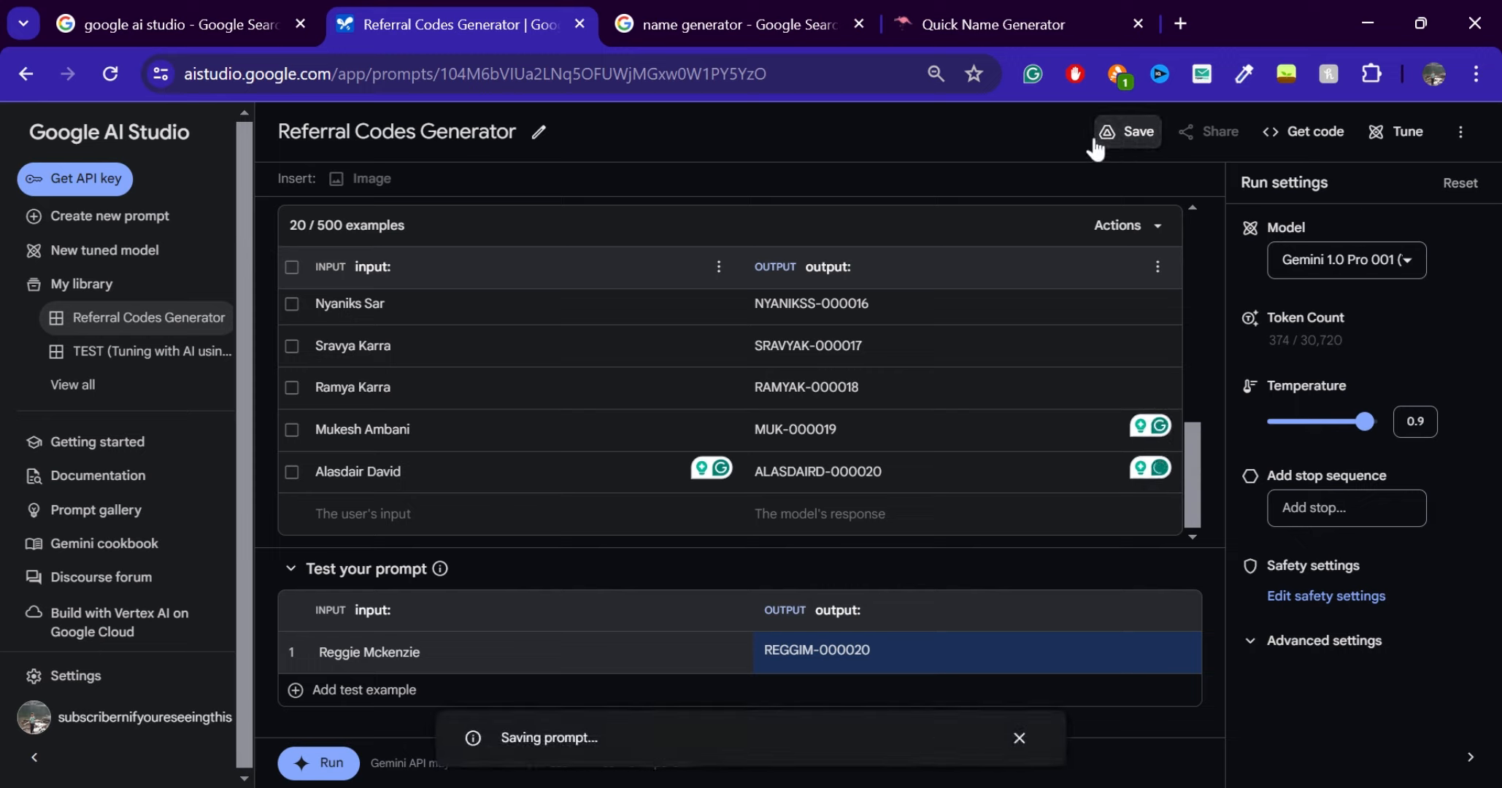
click(1403, 146)
scroll(710, 547, down, 2)
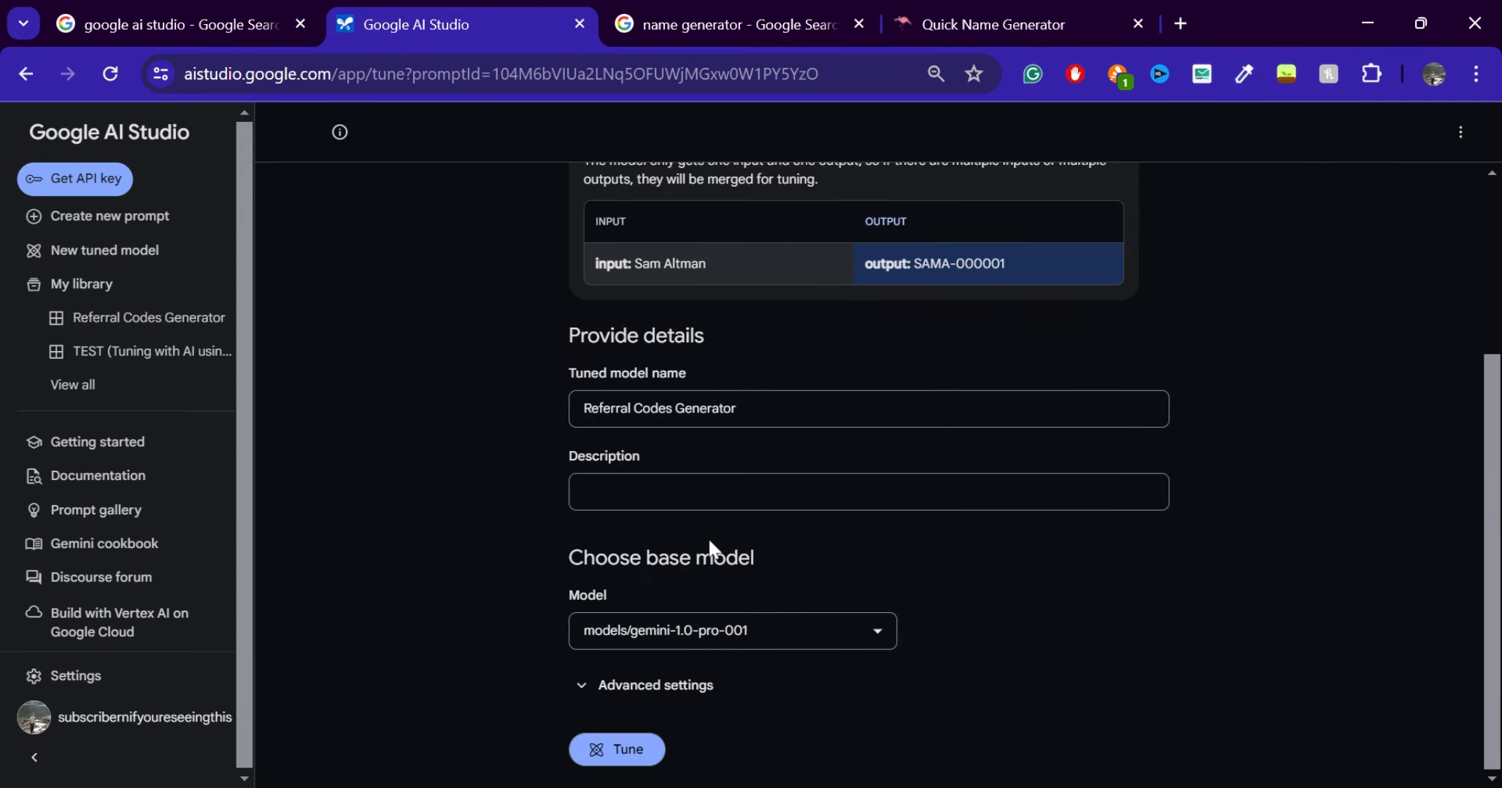
scroll(810, 416, up, 3)
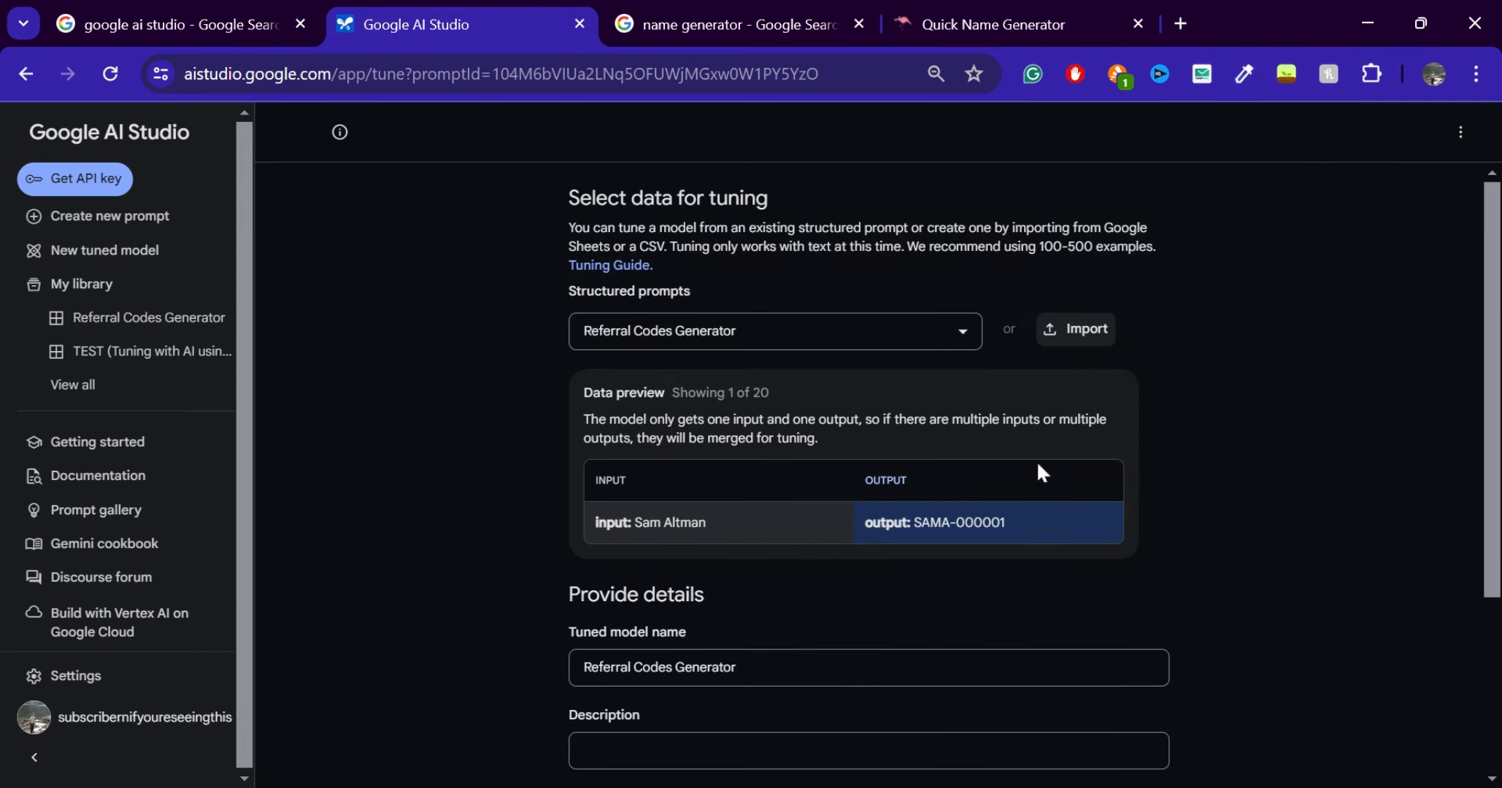
scroll(1041, 471, down, 3)
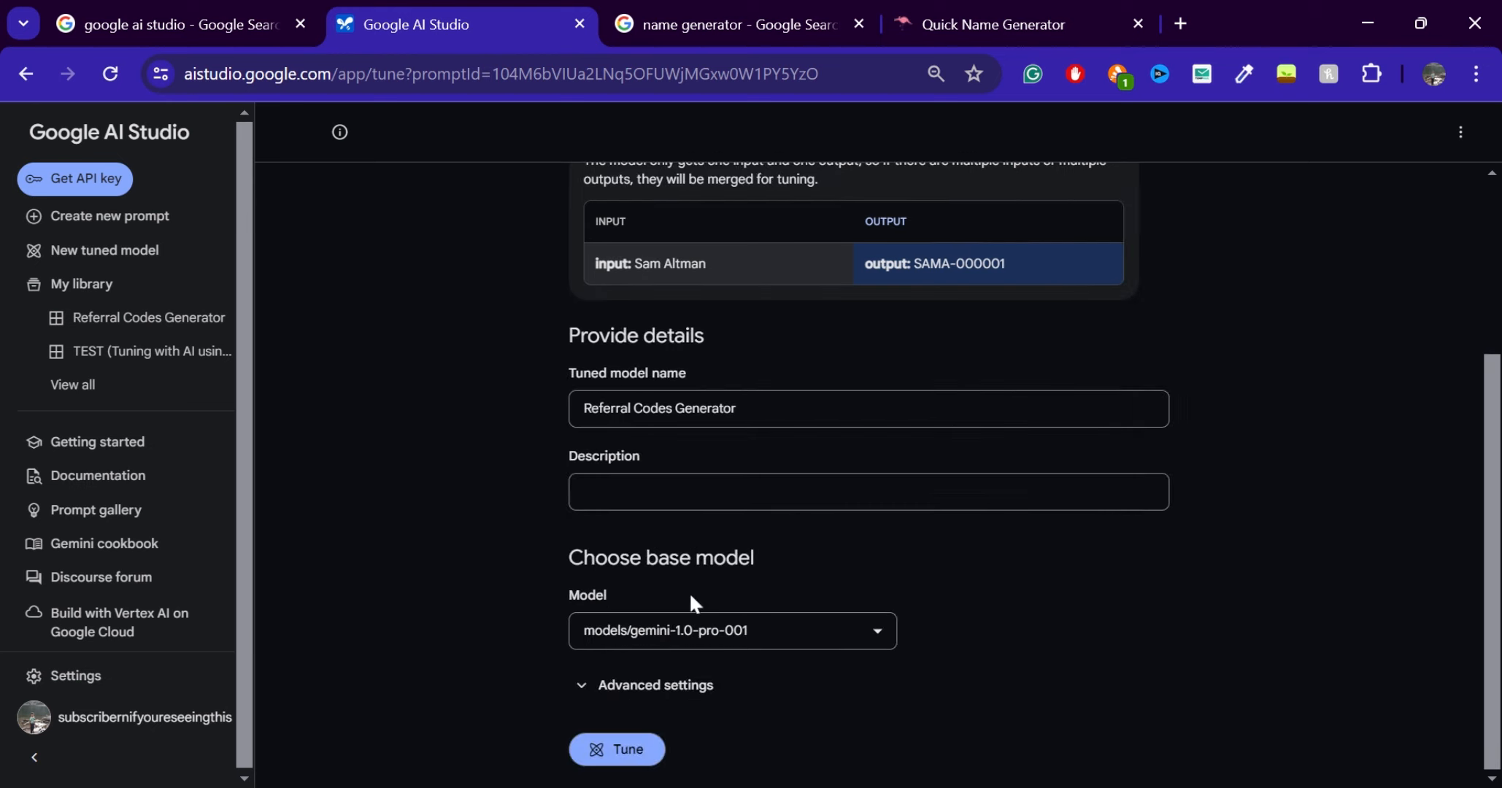
Keep models/gemini-1.0-pro-001 as the base model and start tuning Referral Codes Generator
click(738, 630)
click(894, 597)
click(607, 755)
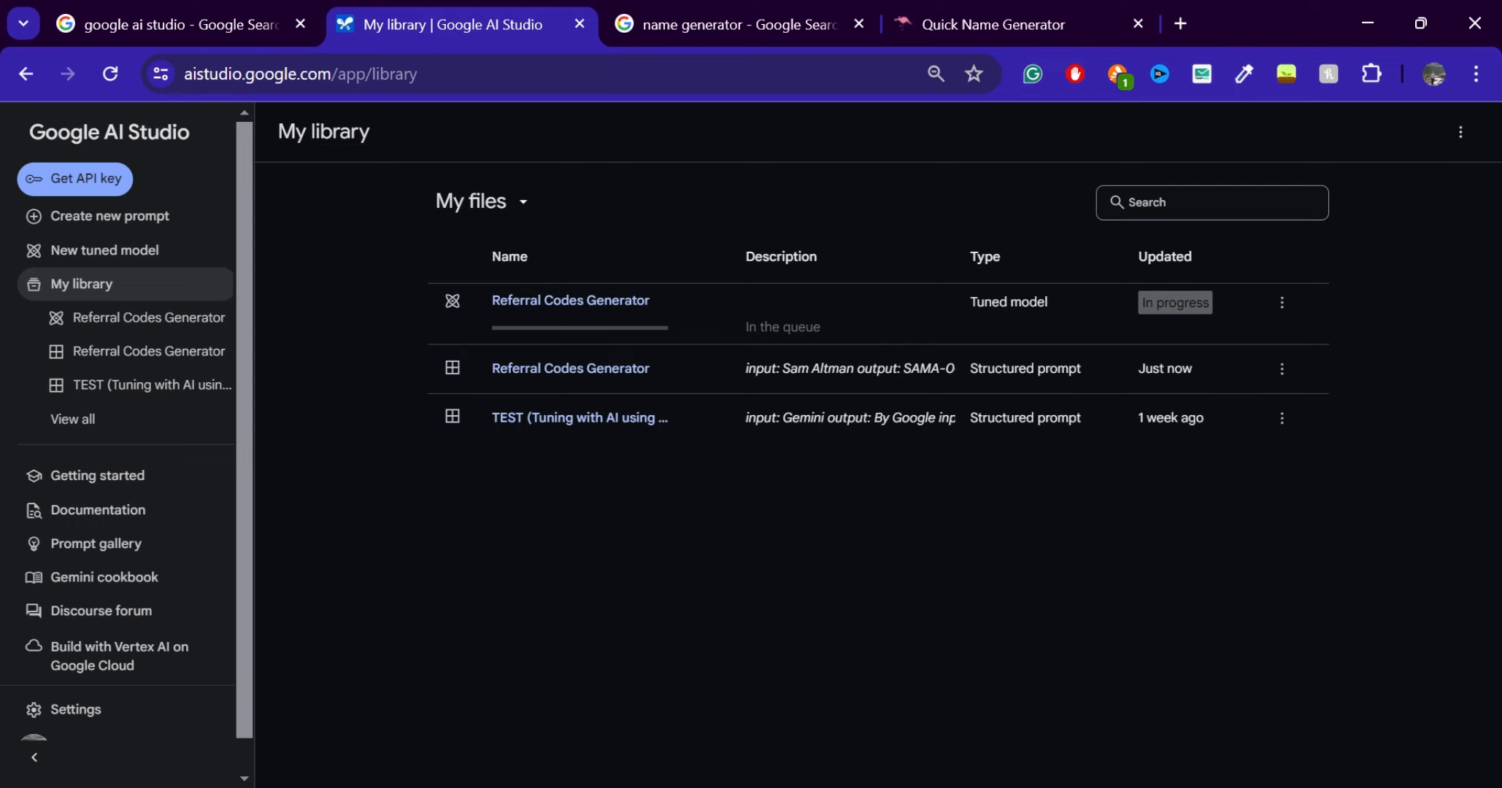
Review the tuned Referral Codes Generator model's results and load the model into a new structured prompt
click(767, 777)
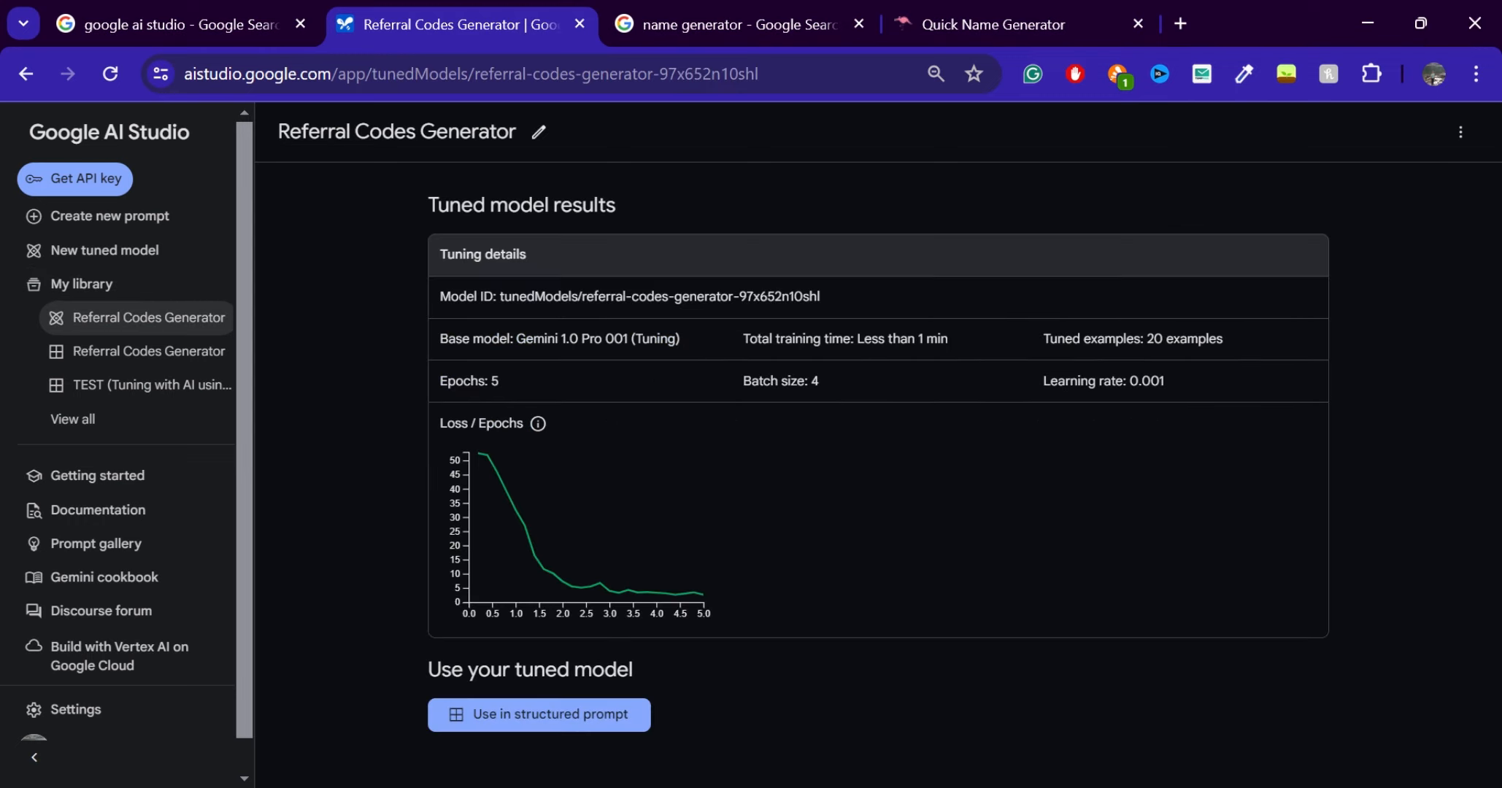
scroll(91, 649, down, 1)
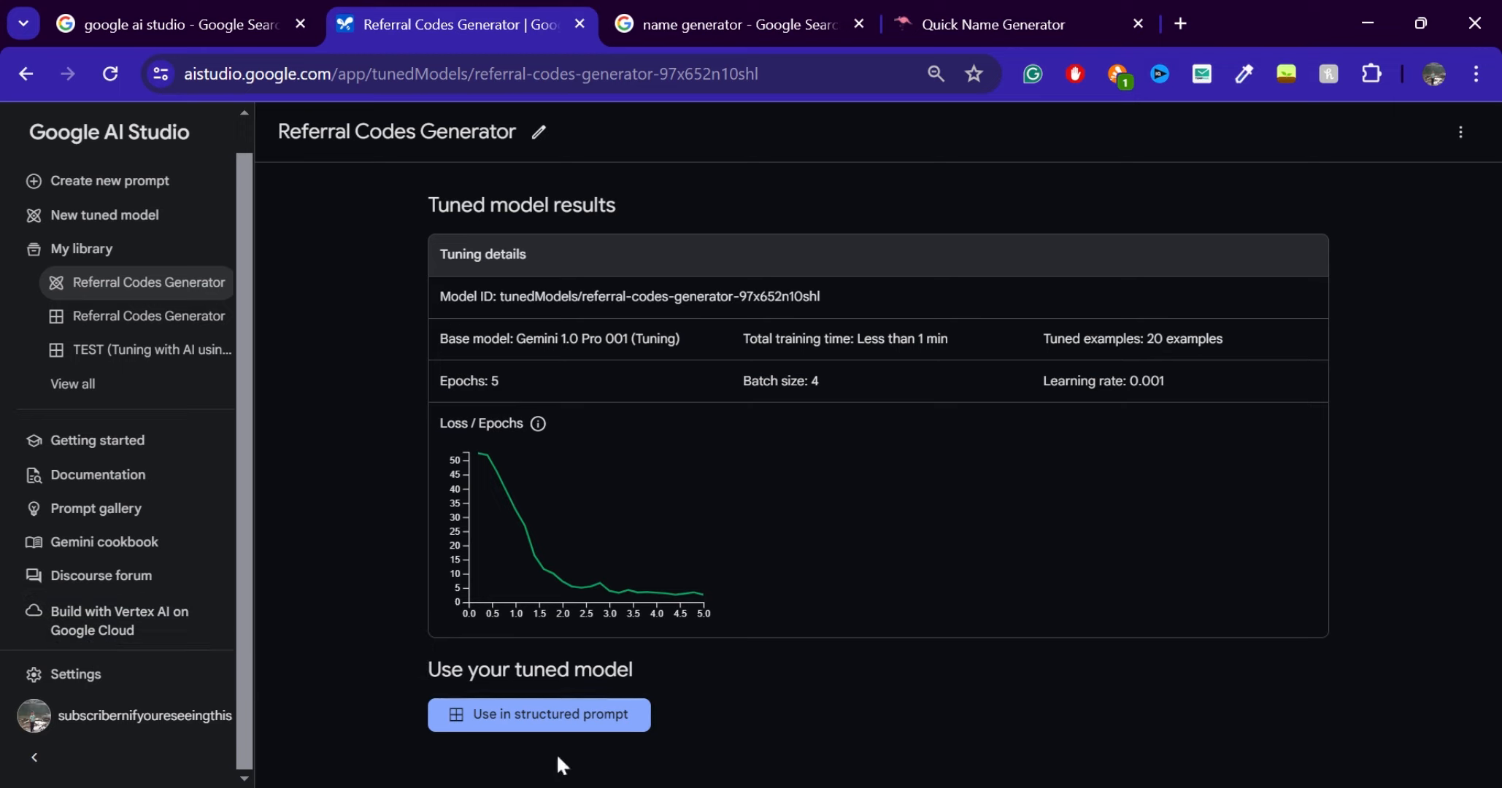
click(121, 250)
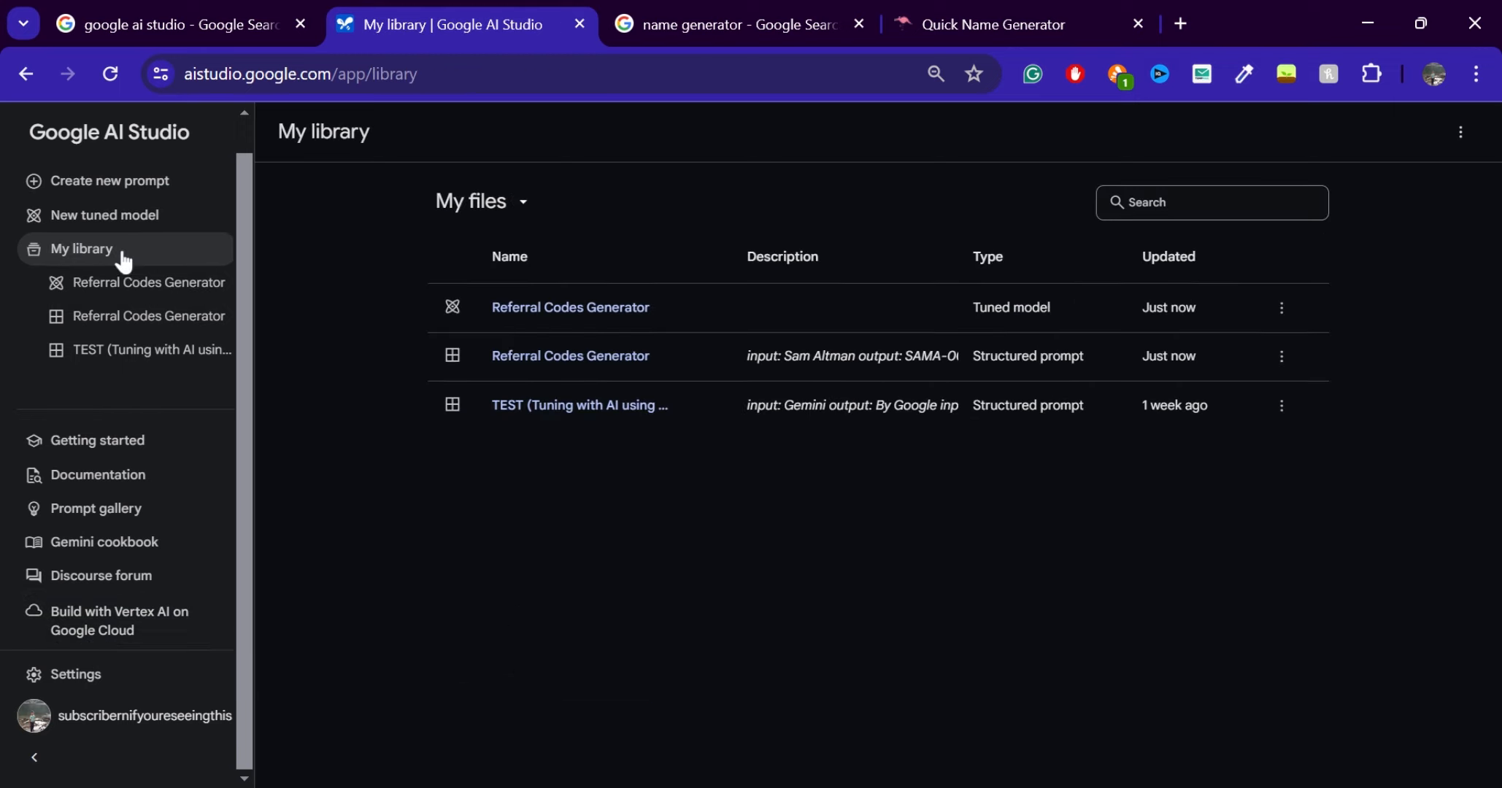
click(531, 308)
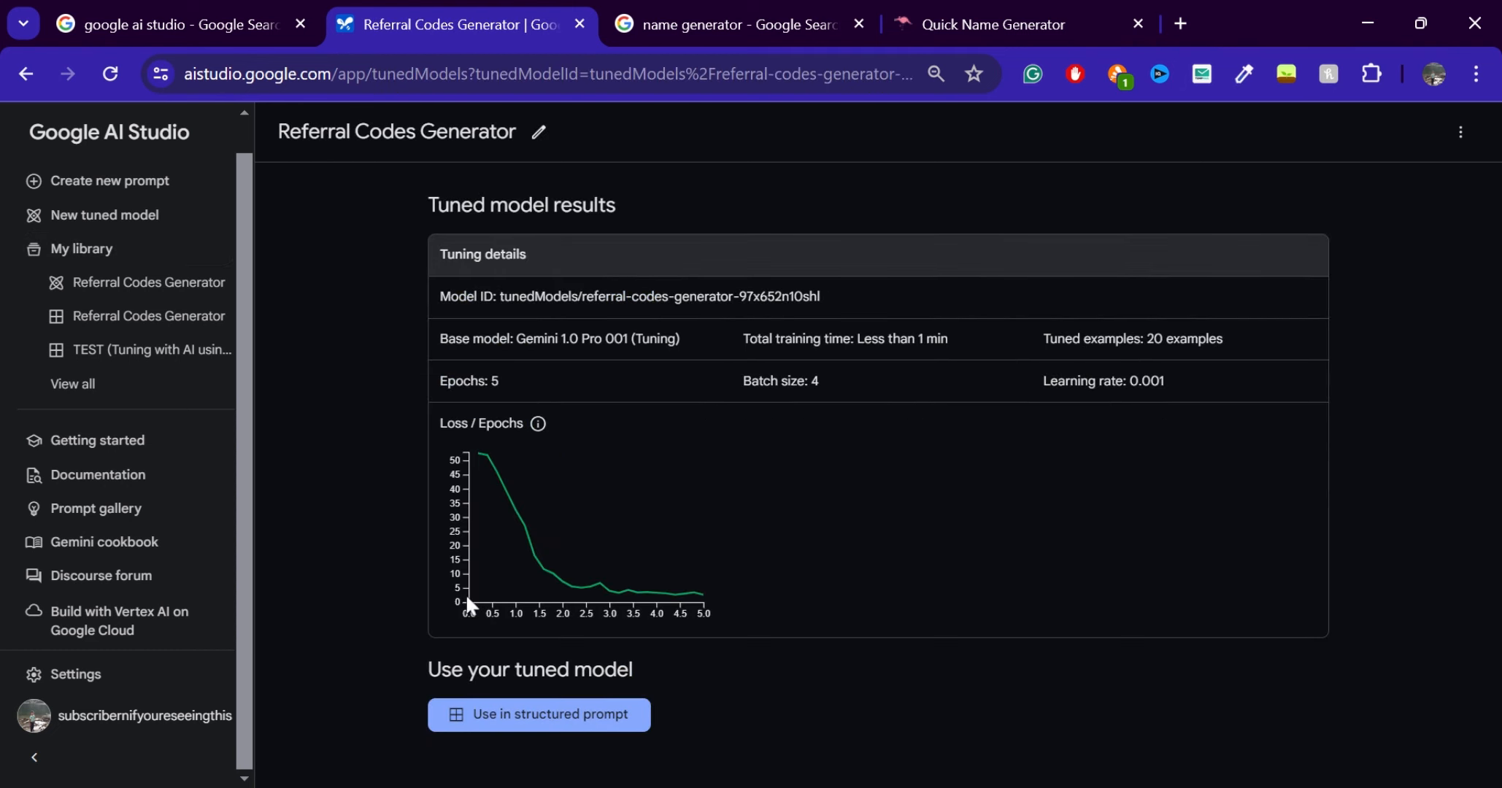
click(535, 719)
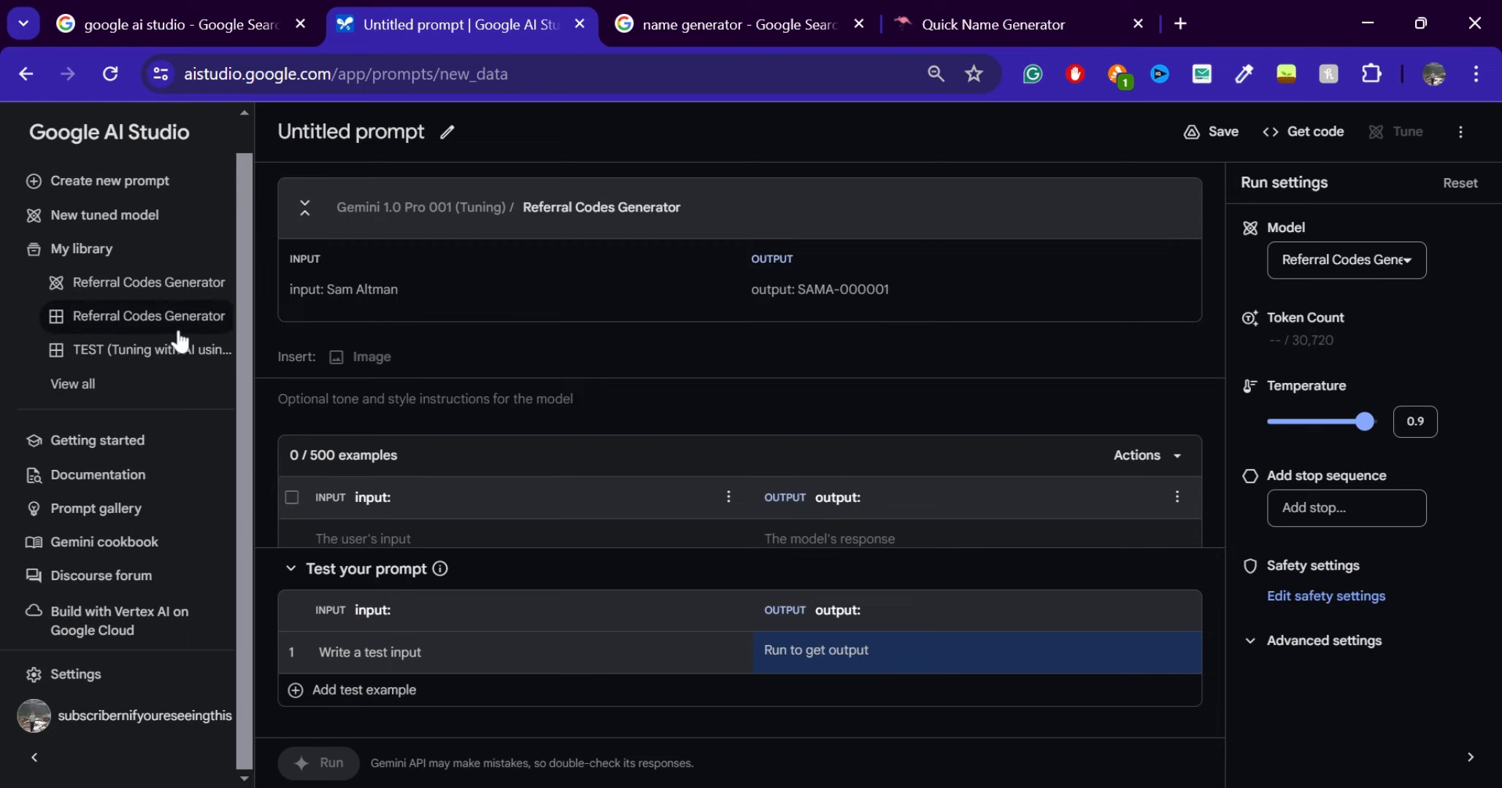
Reopen the saved Referral Codes Generator prompt, discarding the untitled one, and look through its list of available models
click(175, 328)
click(929, 502)
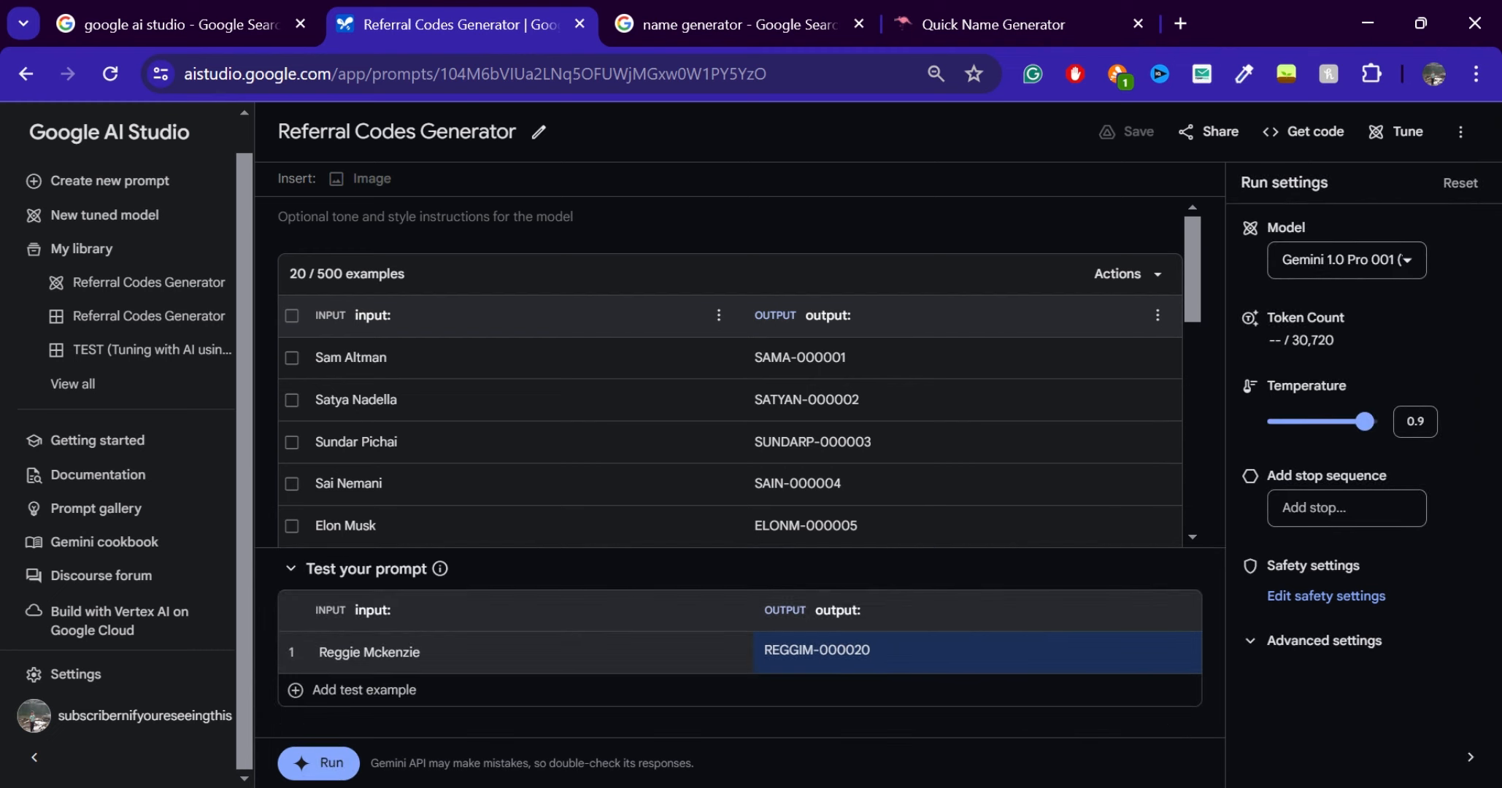
click(1385, 271)
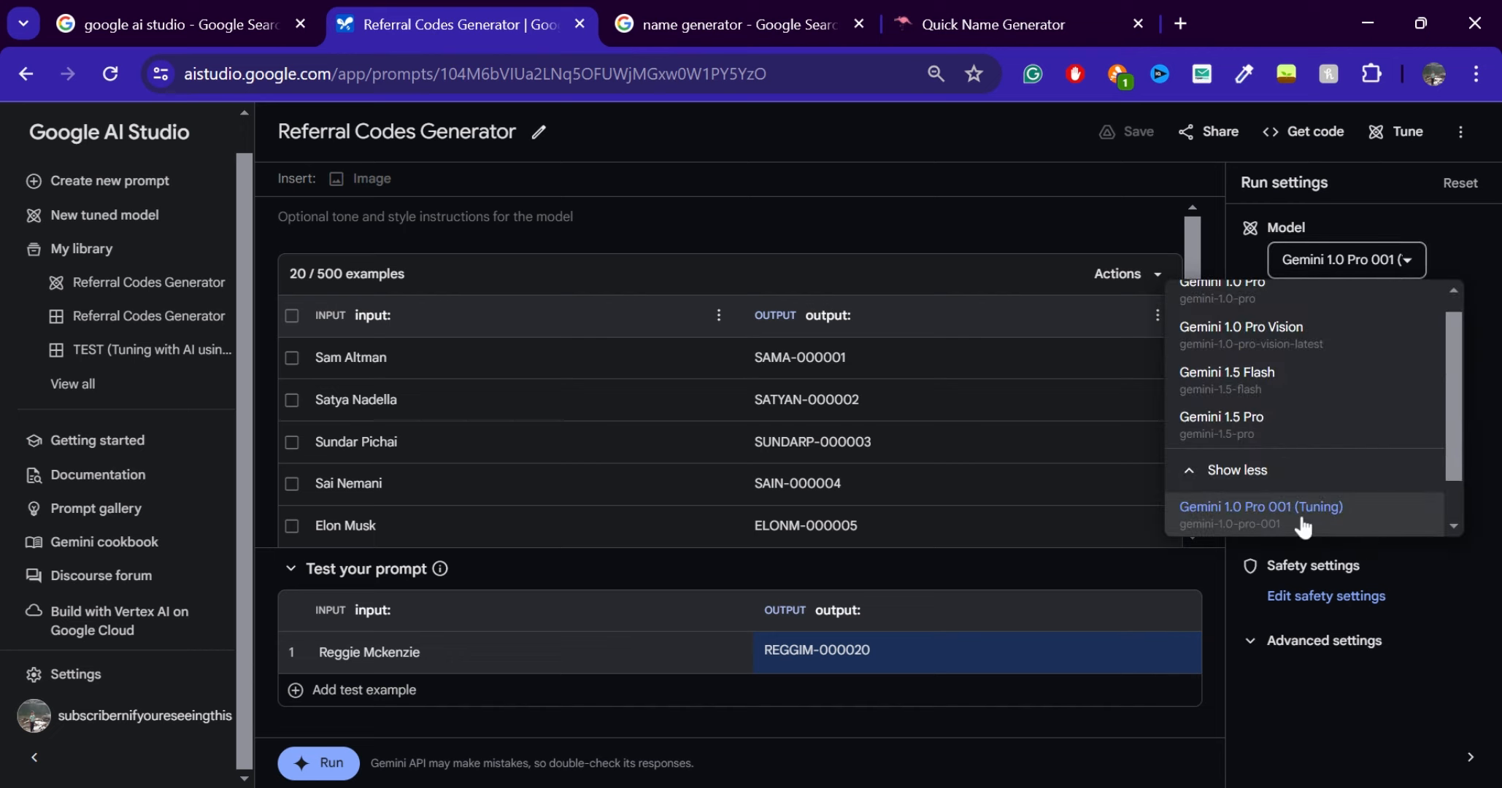
scroll(1302, 379, down, 1)
scroll(1303, 379, up, 1)
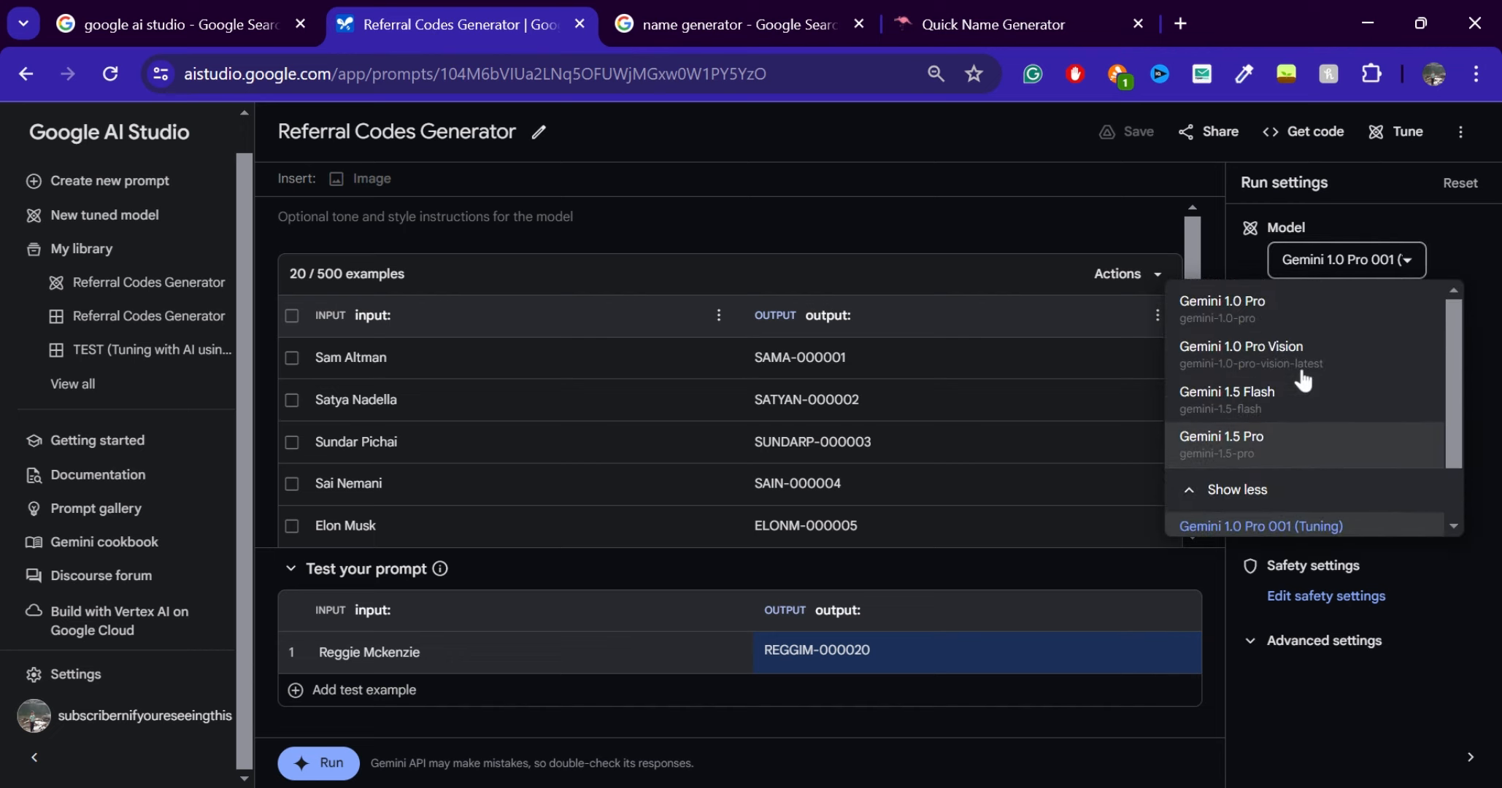
click(1037, 181)
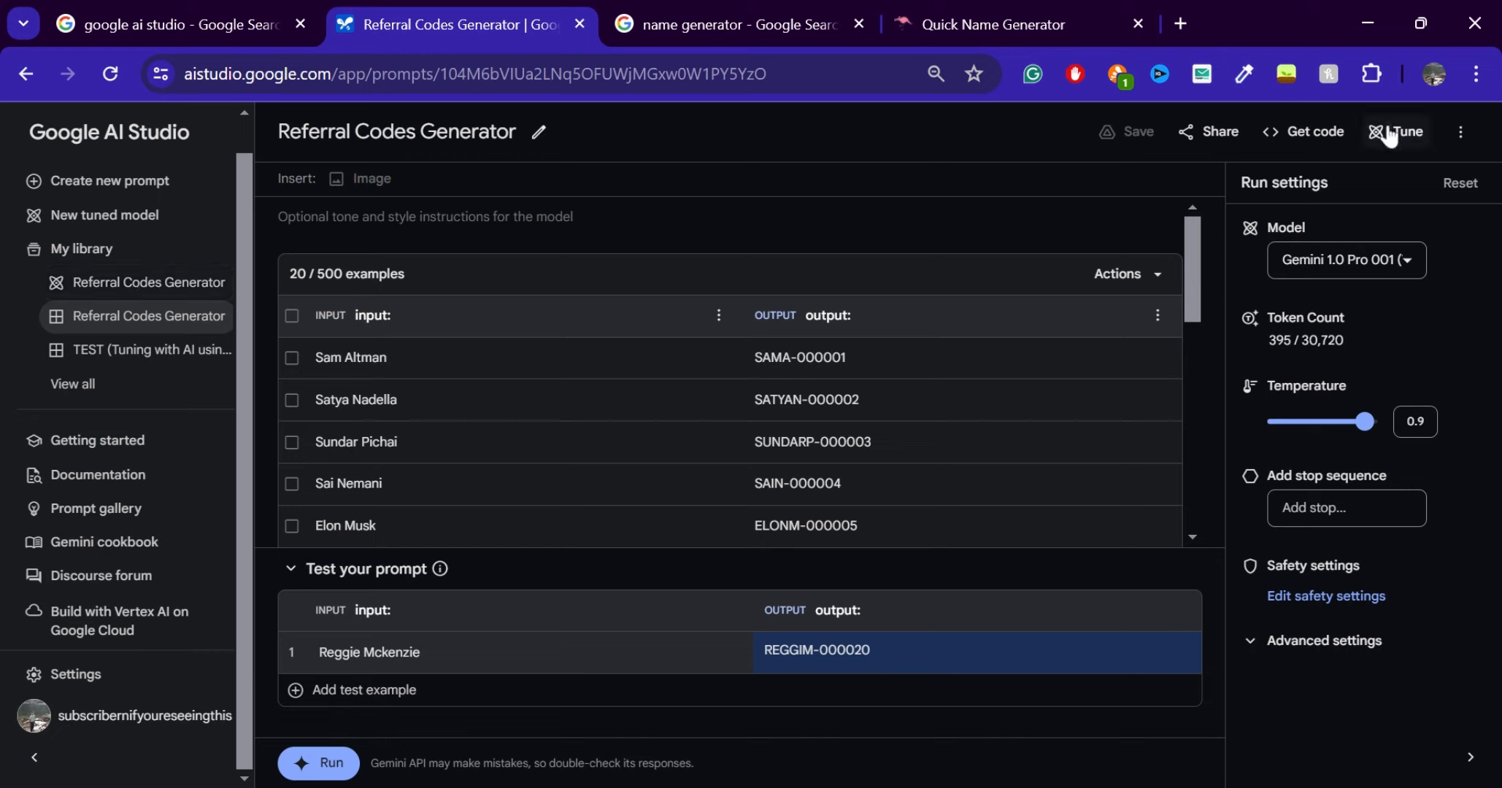
Revisit the tuned model's results, then switch the saved prompt's model to the tuned Referral Codes Generator and review its examples
click(204, 283)
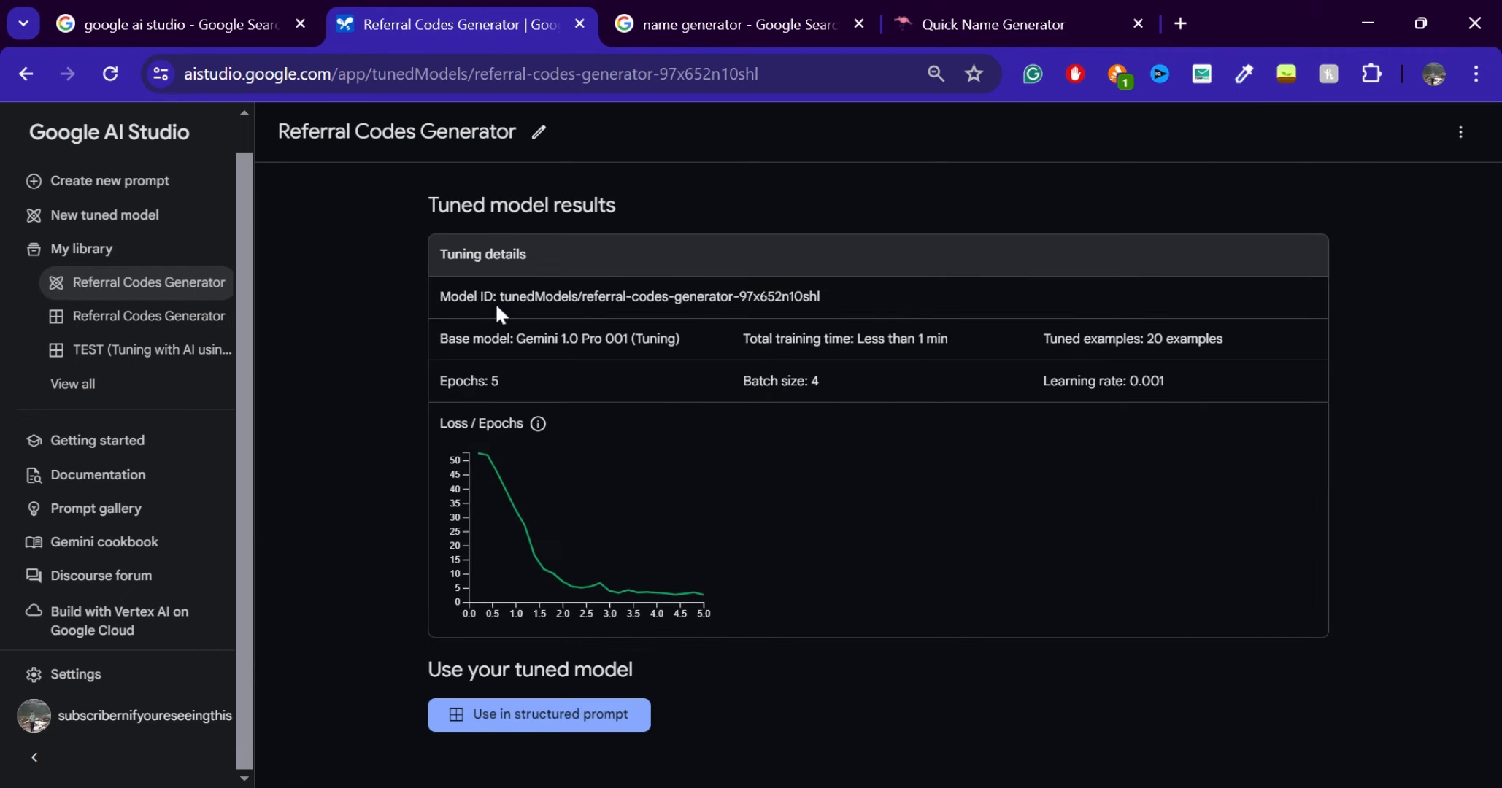
click(138, 321)
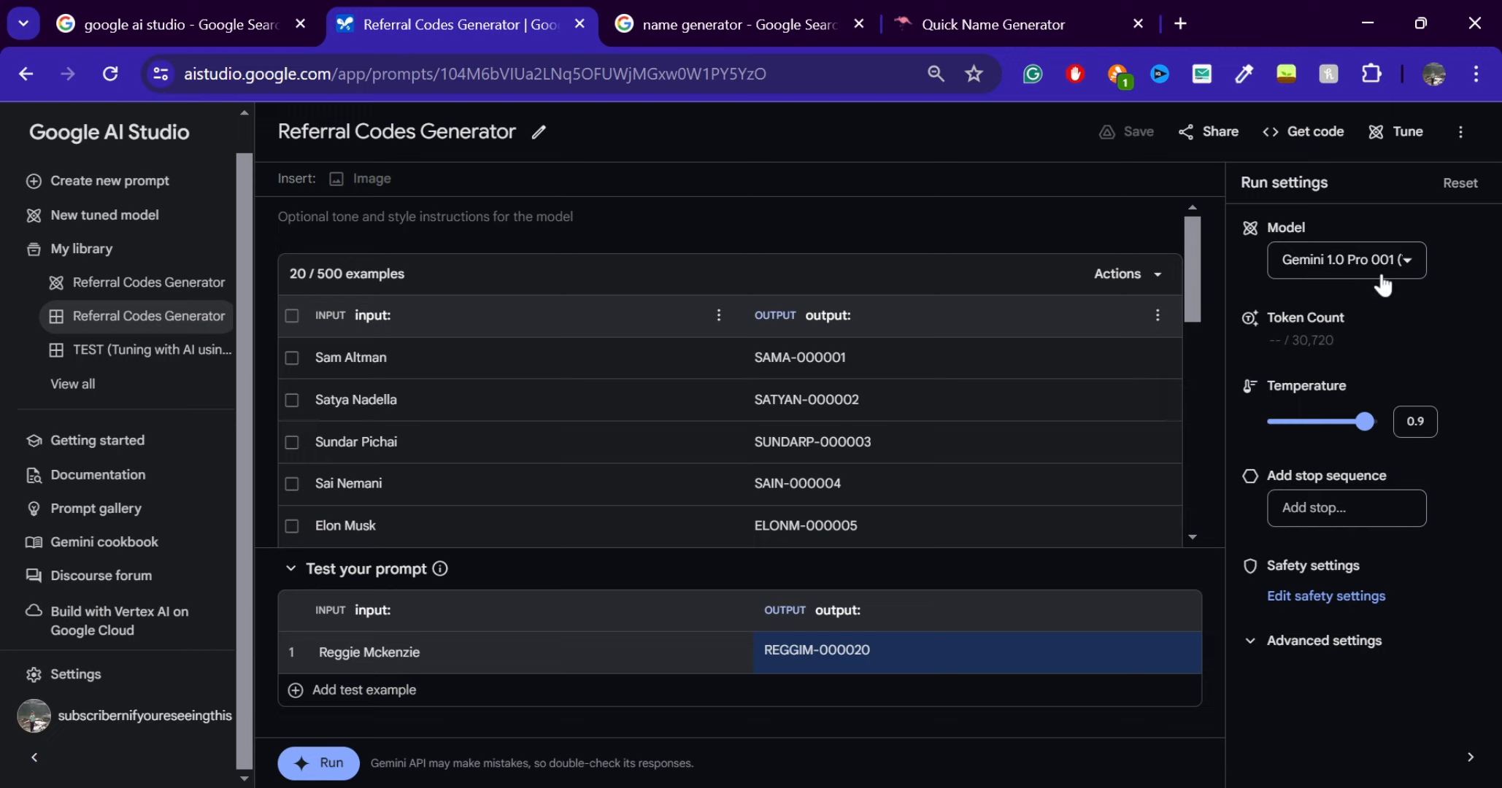
click(1384, 281)
scroll(1272, 514, down, 1)
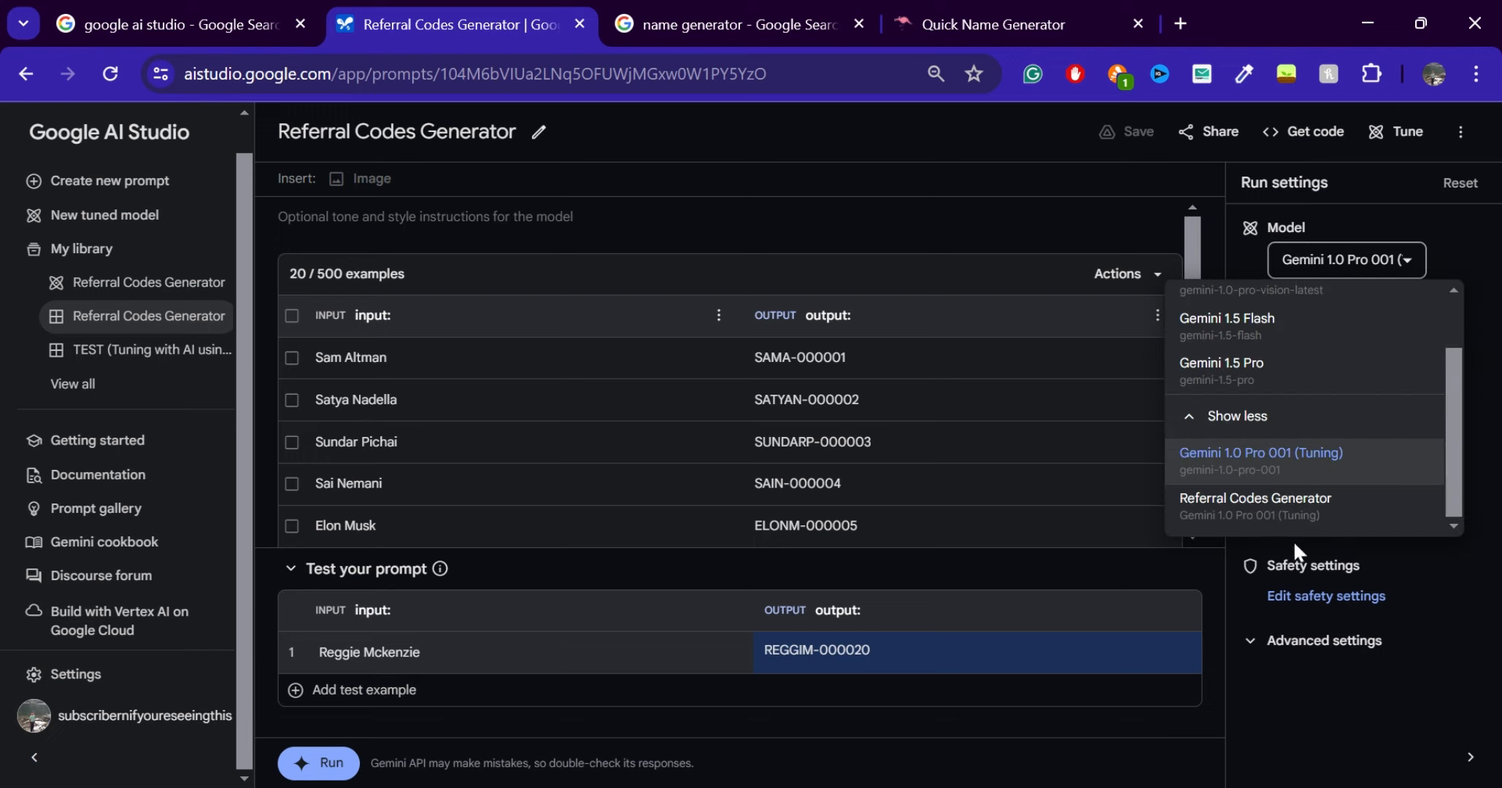
click(1326, 507)
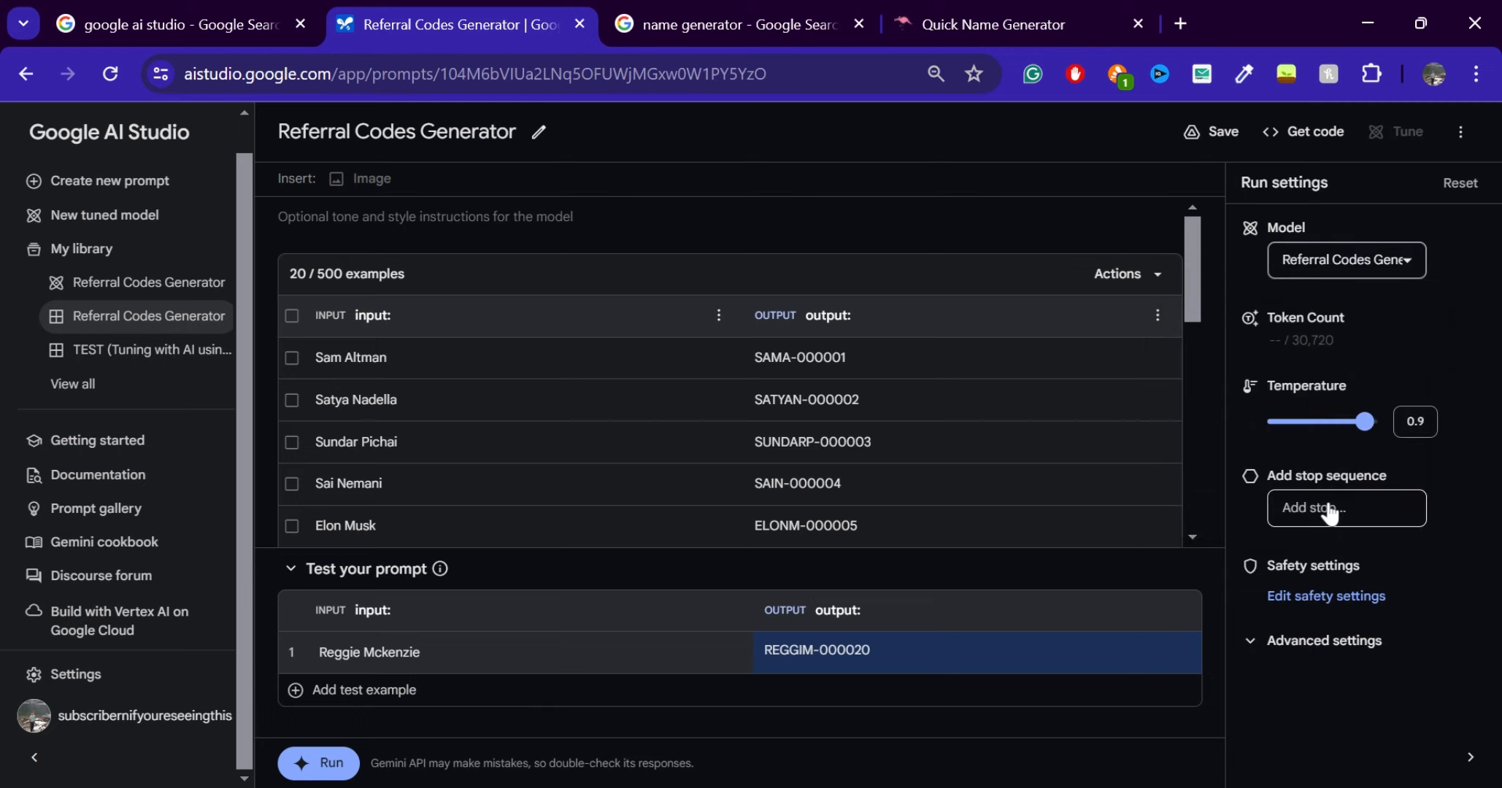
scroll(730, 408, down, 10)
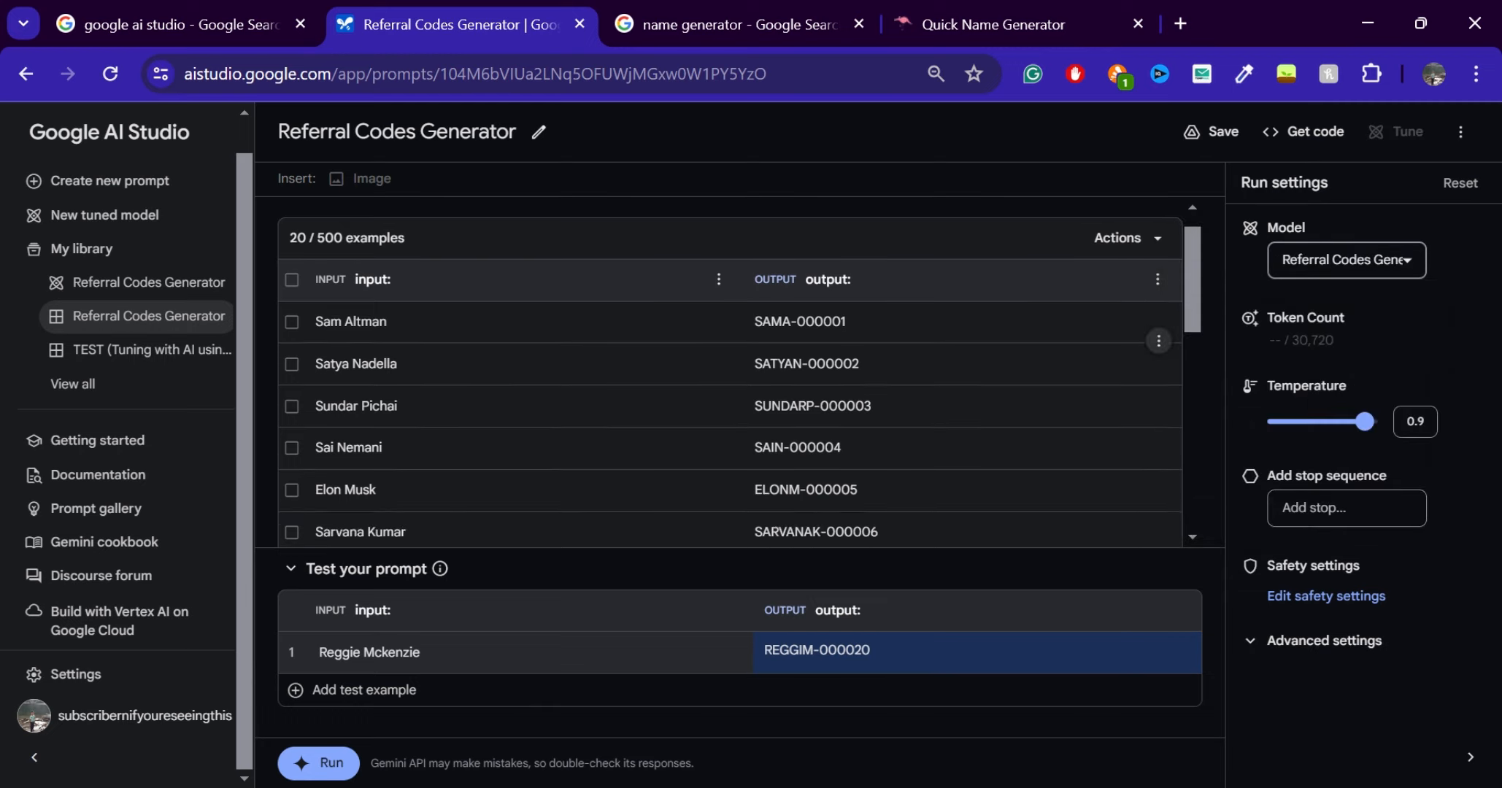
scroll(730, 409, down, 1)
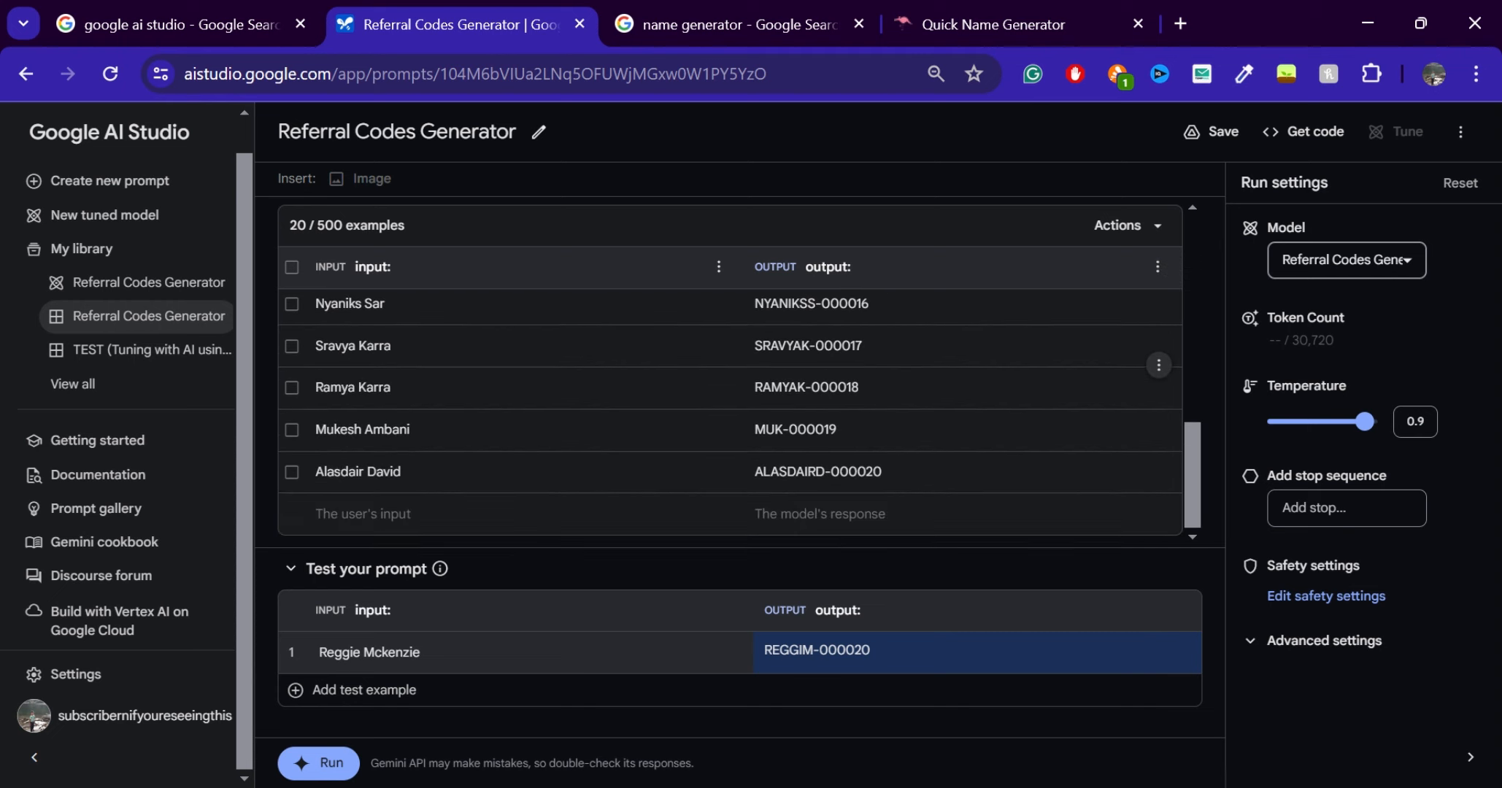
click(197, 191)
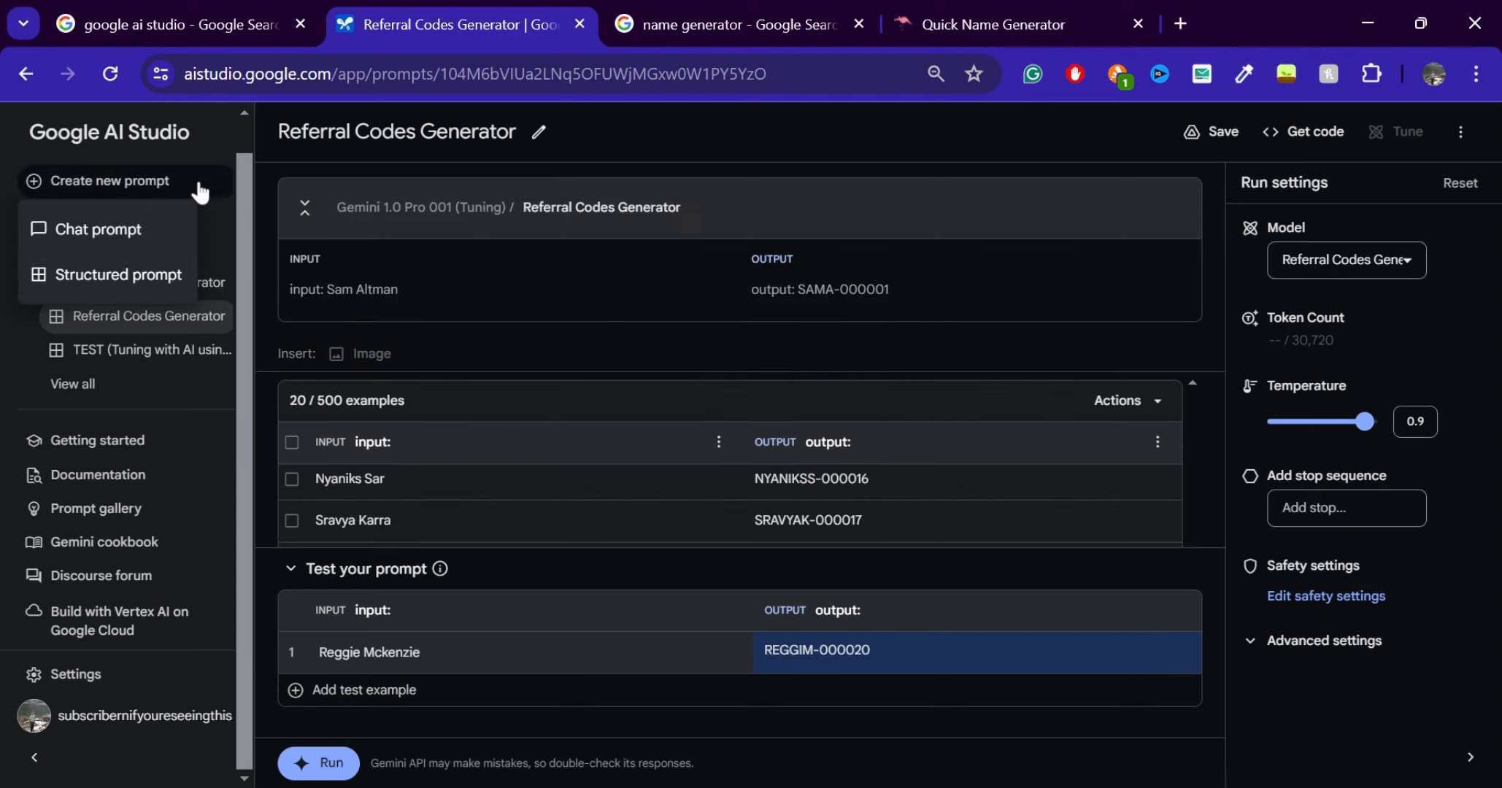
click(123, 229)
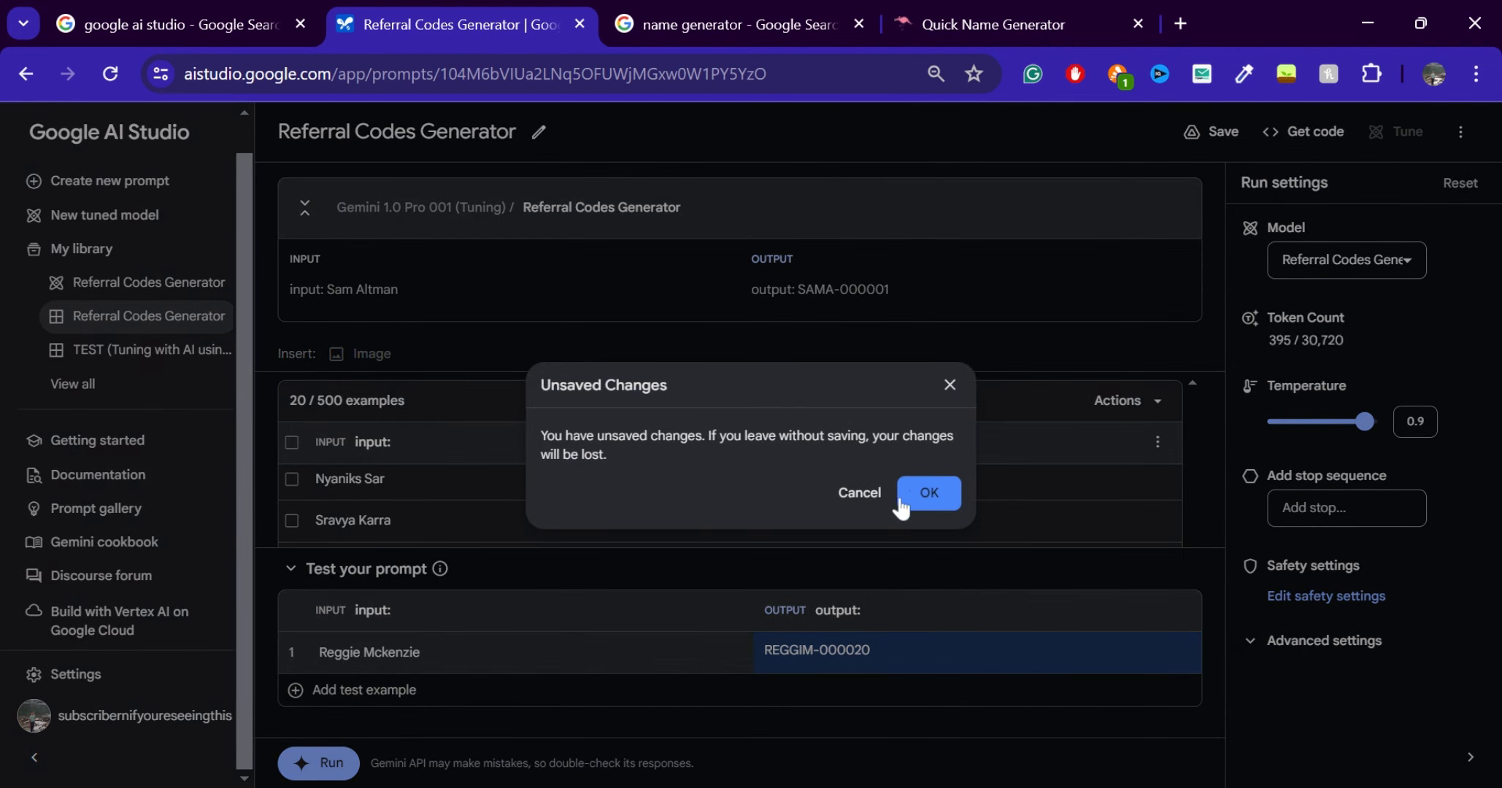
click(847, 500)
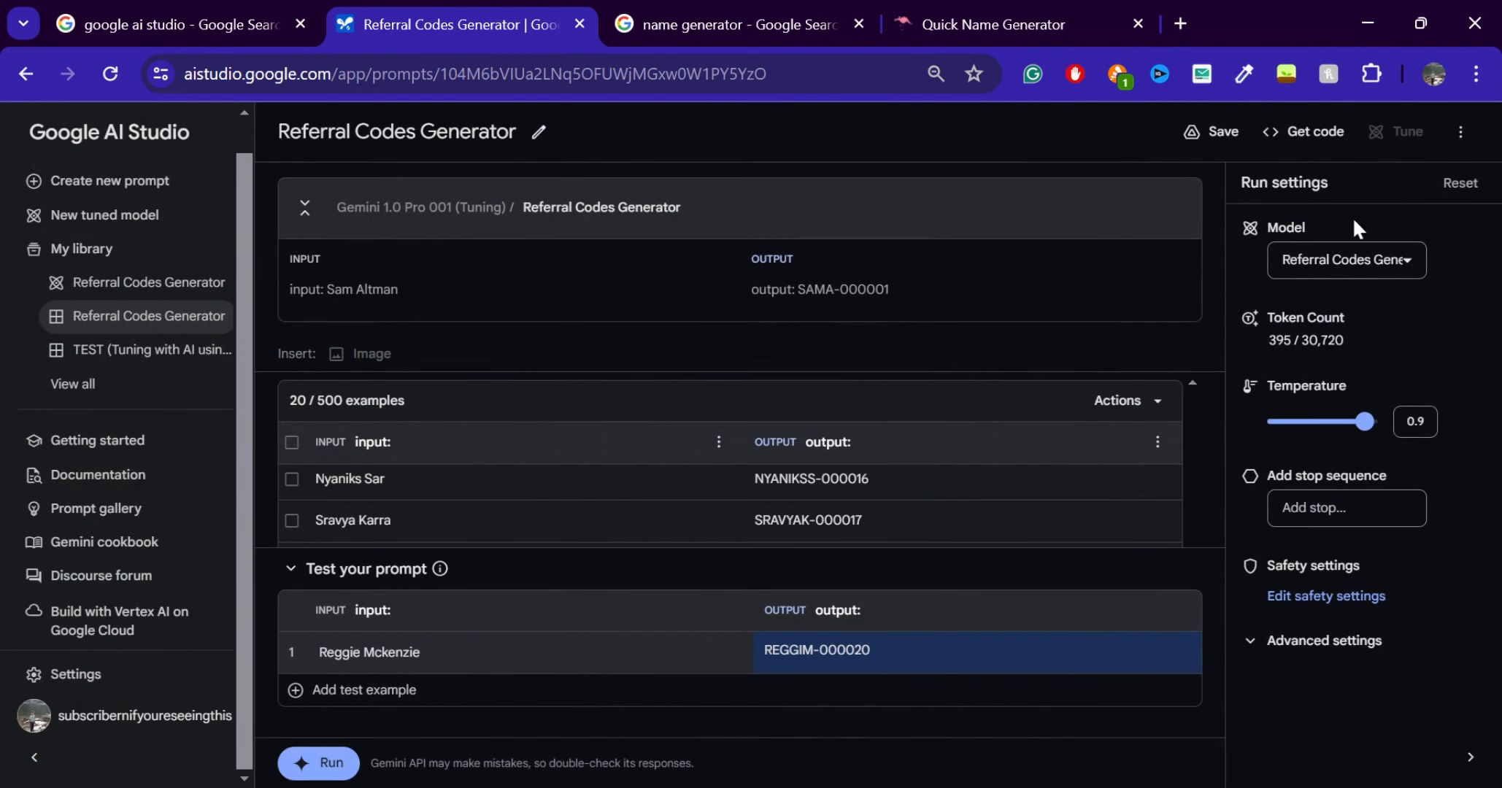
Create a new chat prompt, discarding the unsaved changes, and check which models it offers
click(212, 189)
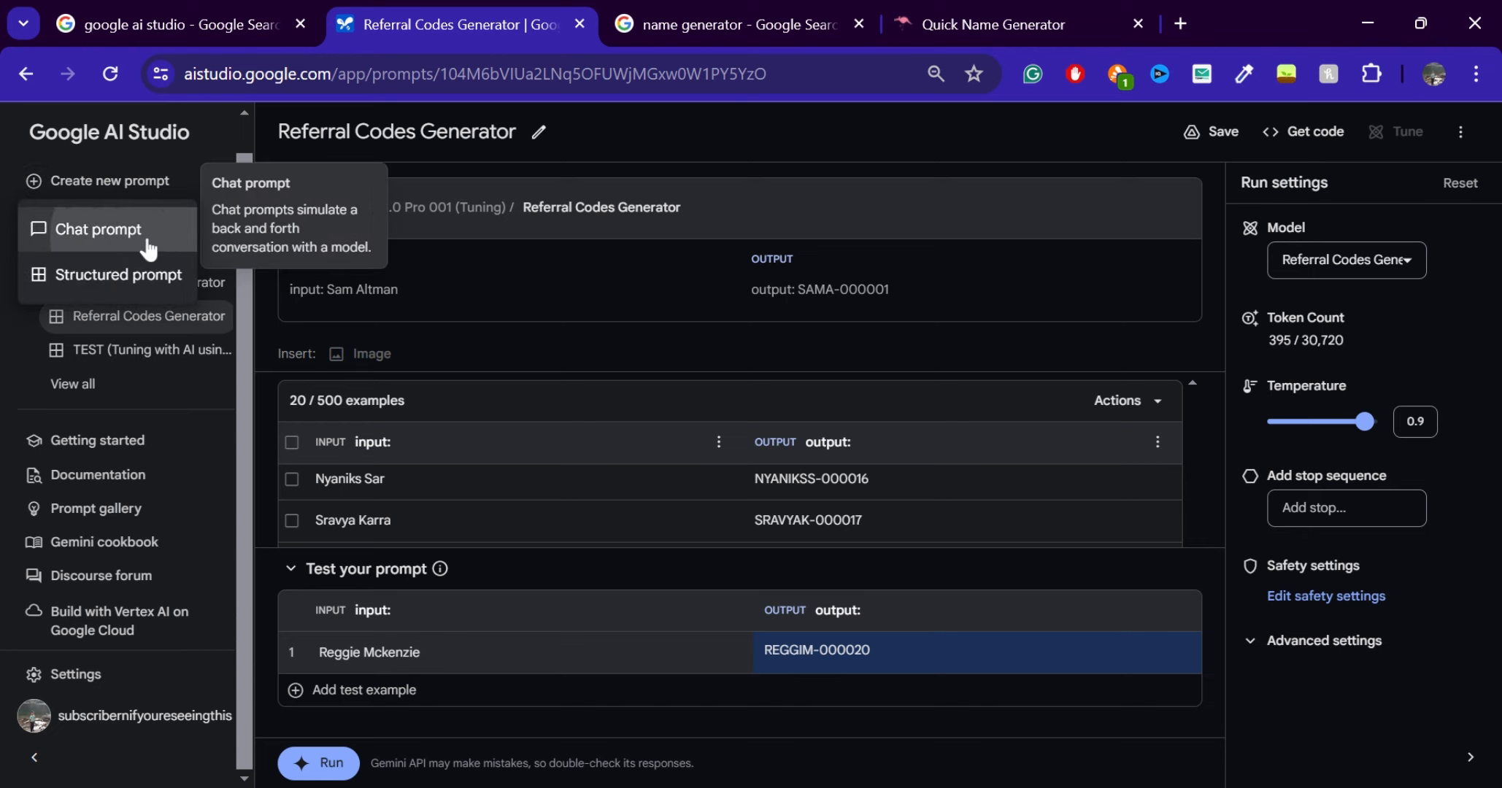
click(88, 229)
click(929, 495)
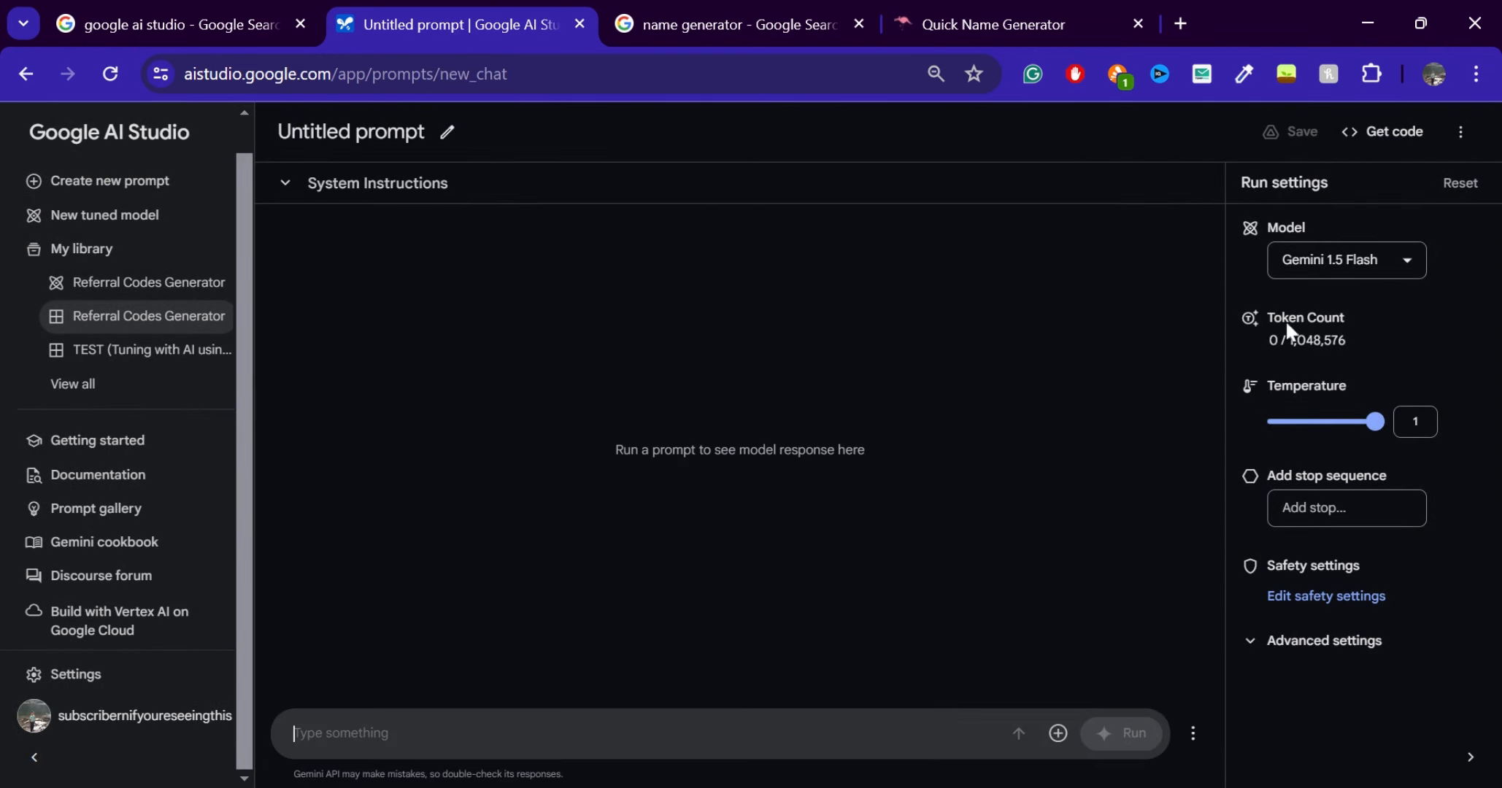
click(1391, 249)
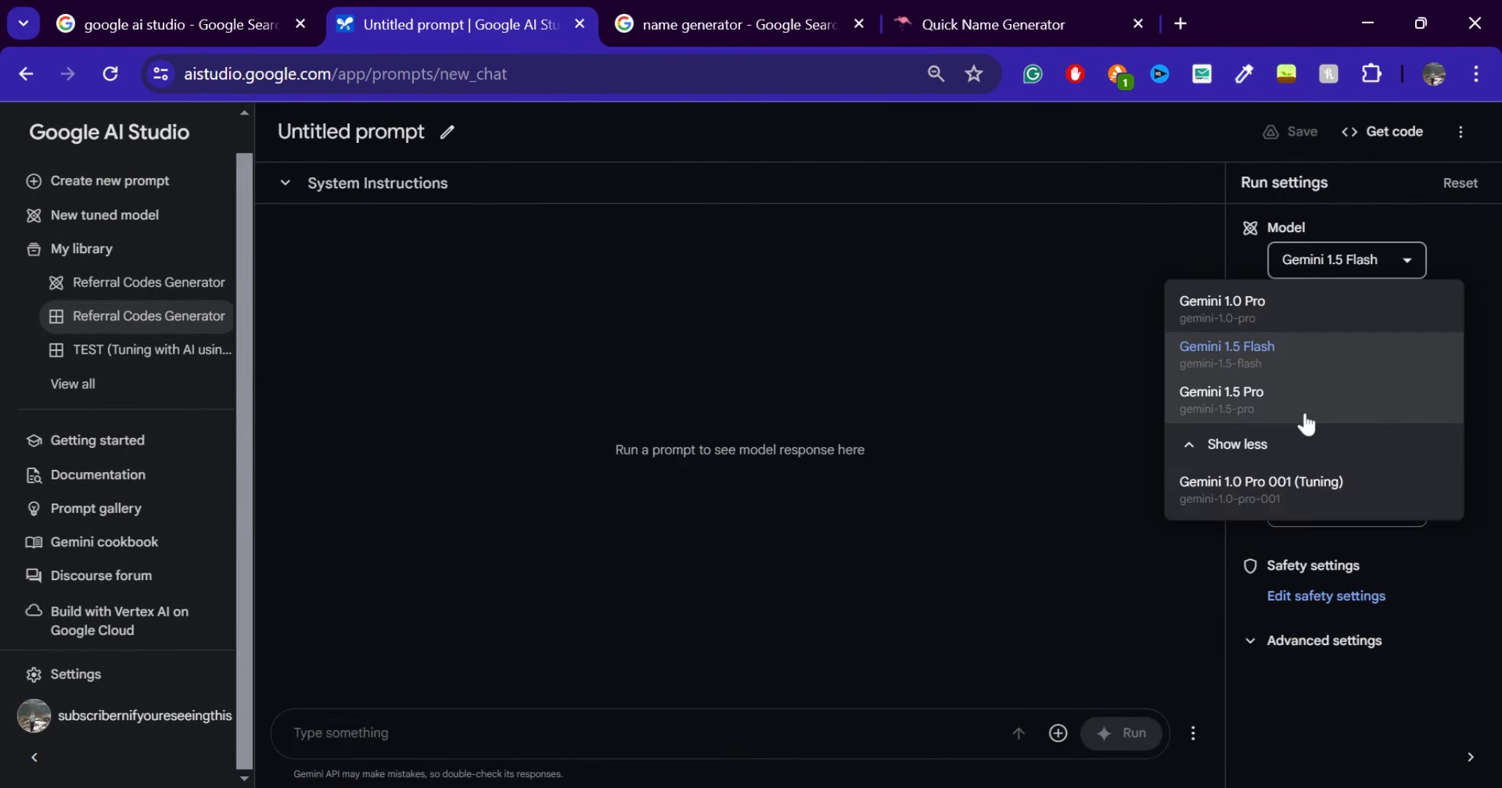
click(966, 482)
Create a new structured prompt and set its model to the tuned Referral Codes Generator
click(168, 184)
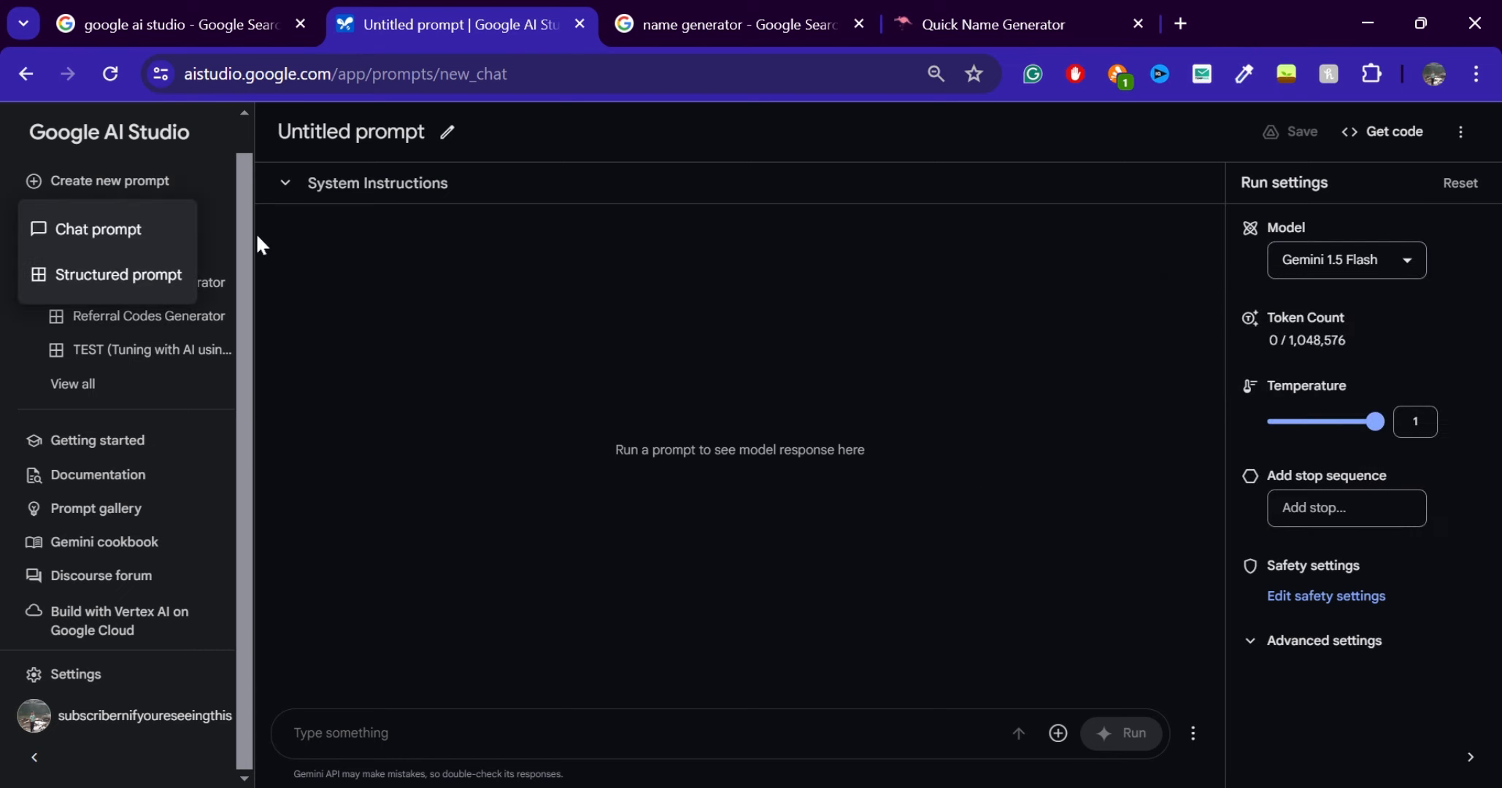
click(146, 276)
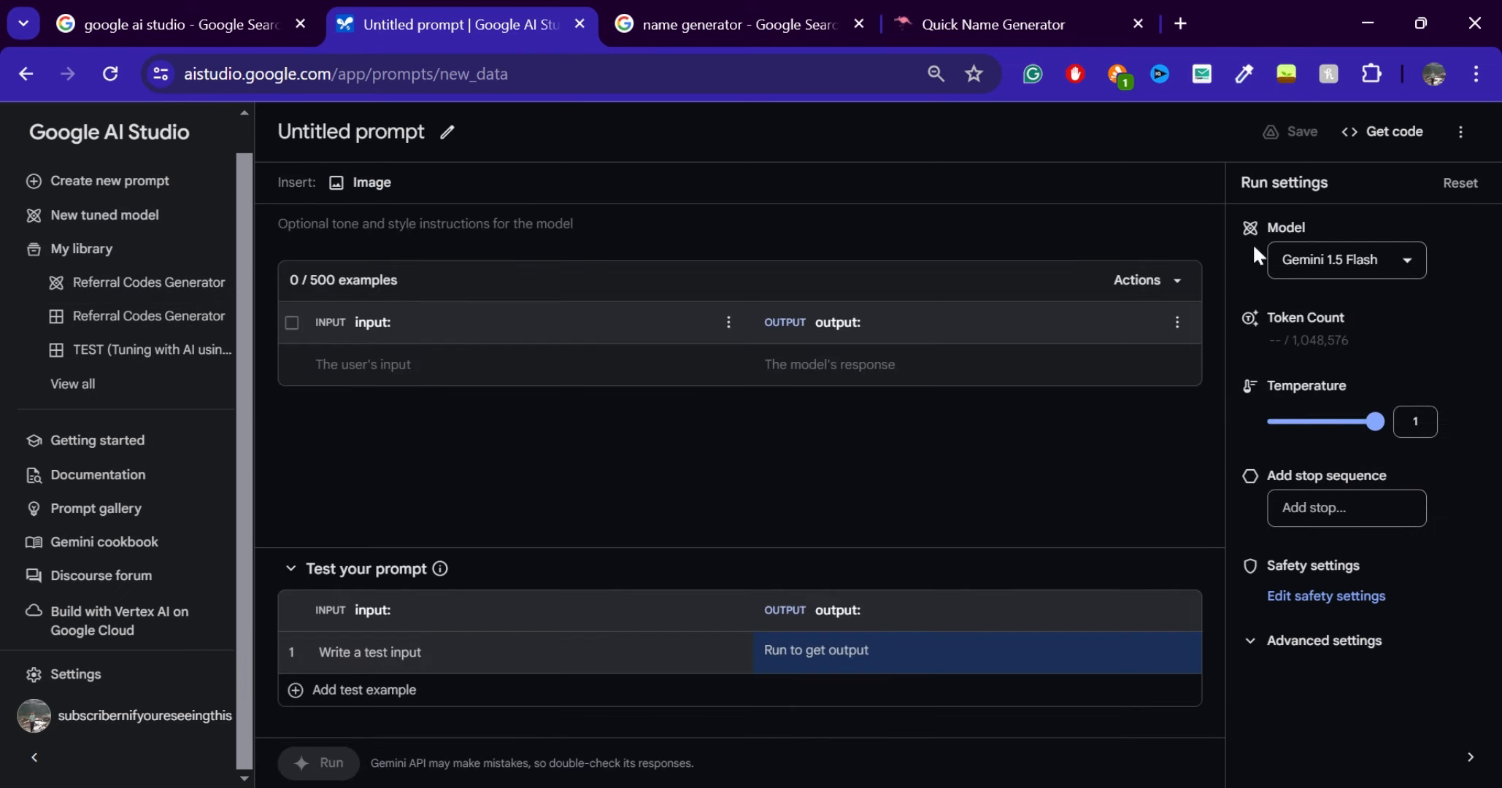
click(1329, 261)
scroll(1234, 436, down, 2)
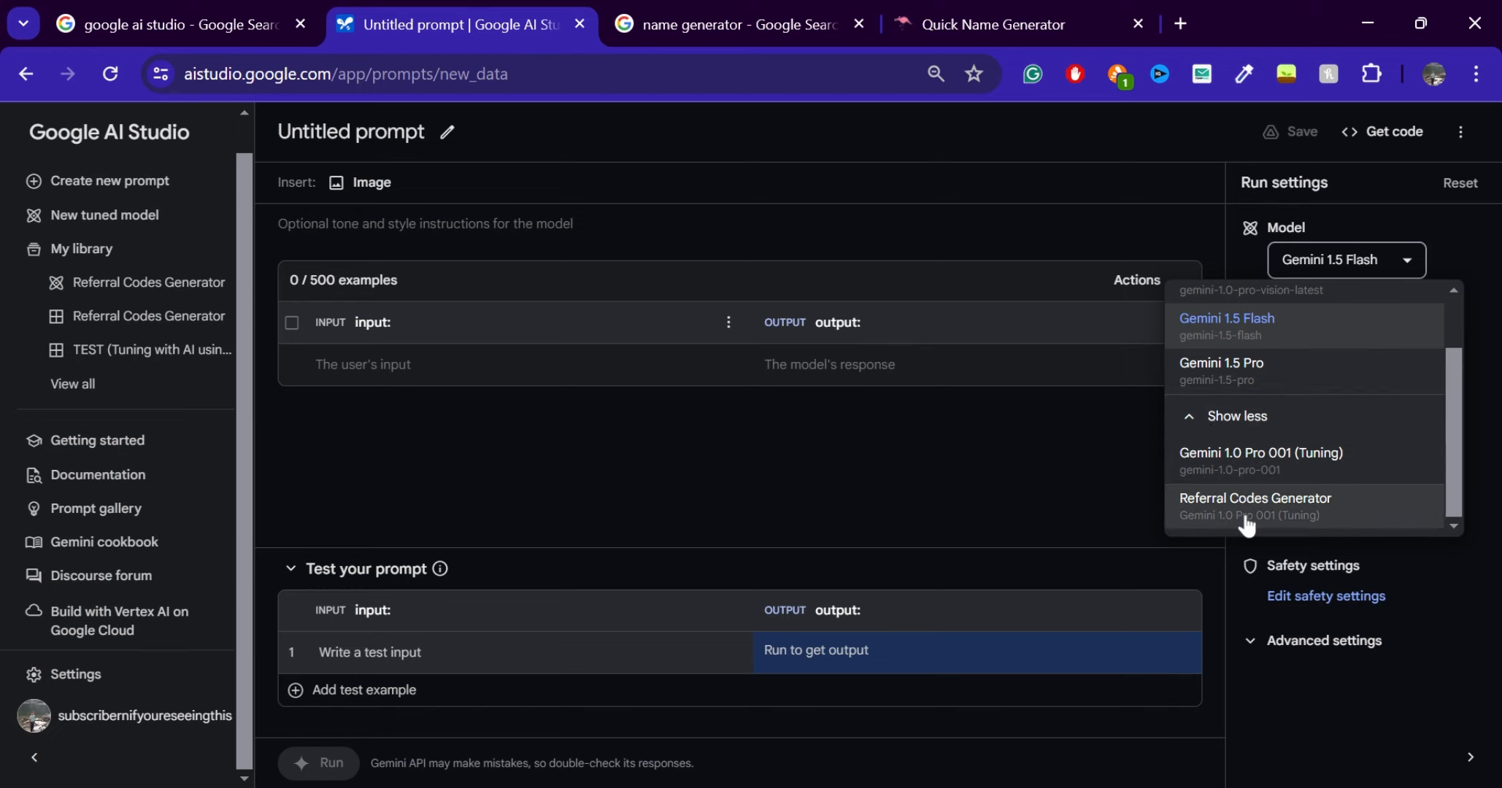
click(1318, 513)
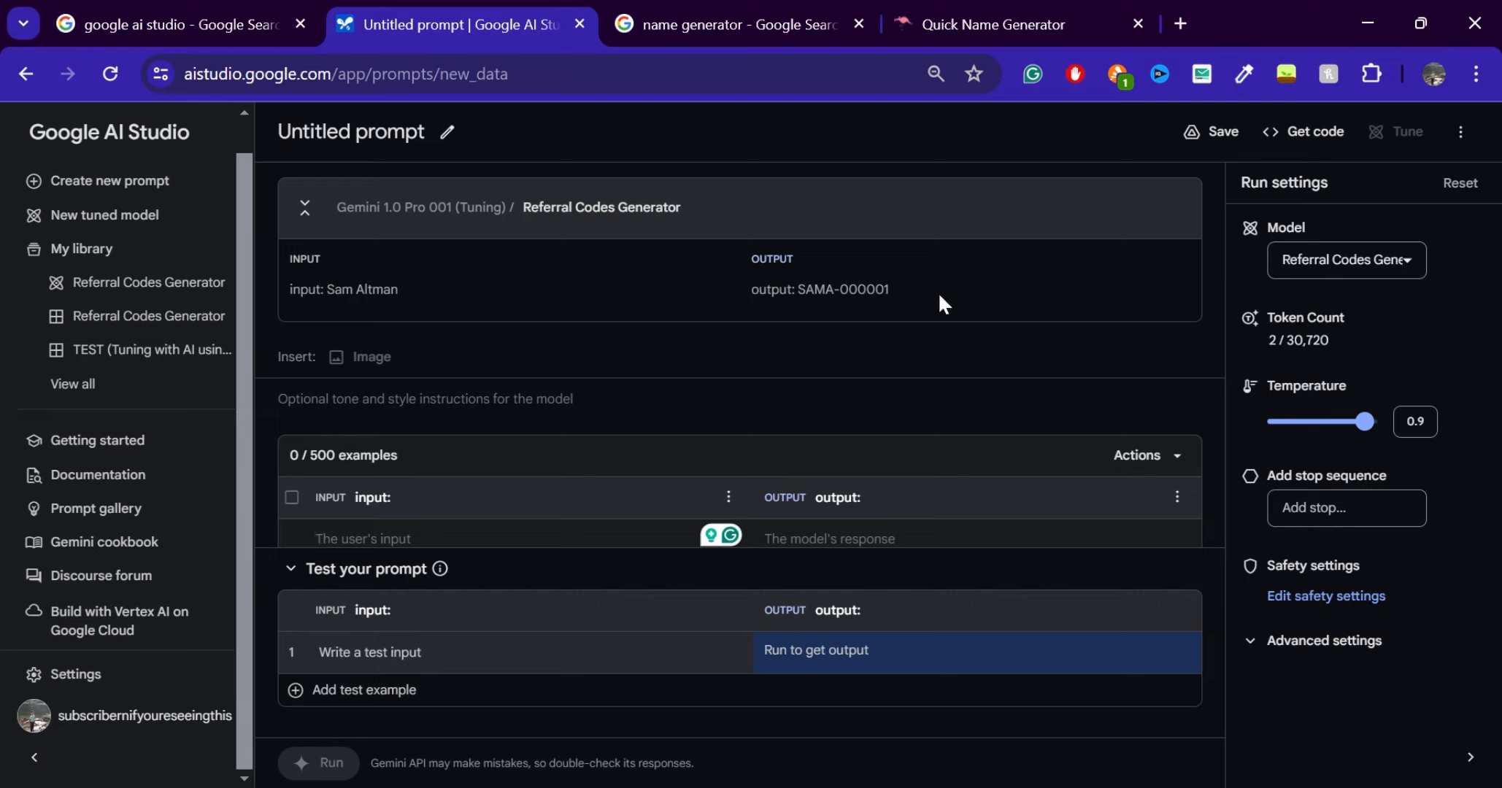
drag(894, 292, 840, 290)
click(768, 338)
Close the Quick Name Generator page and open The One Generator's Birthday Generator from a web search for "birthdate generator"
click(959, 13)
click(1138, 24)
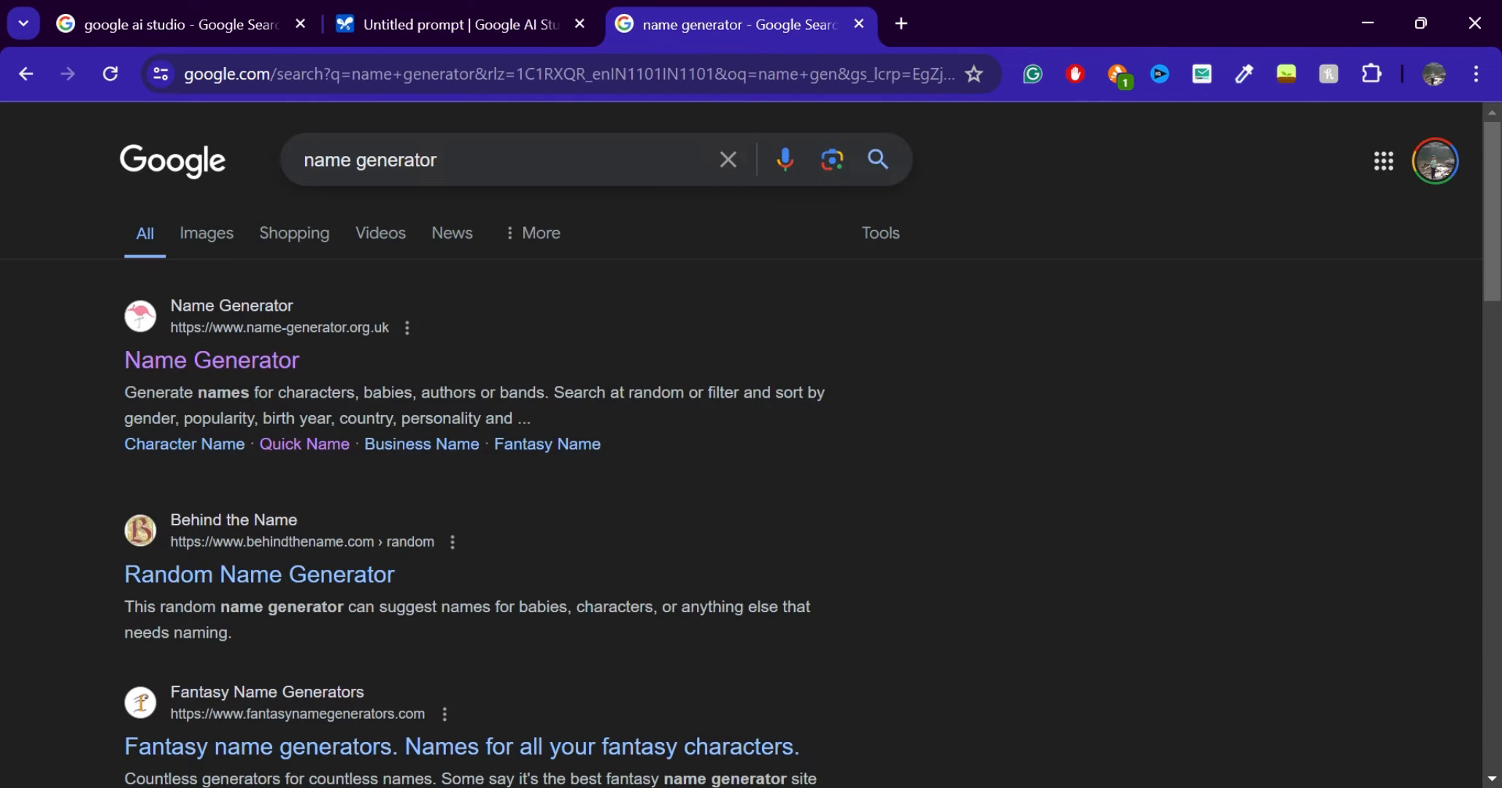
click(564, 92)
text(bitr)
key(BackSpace)
key(BackSpace)
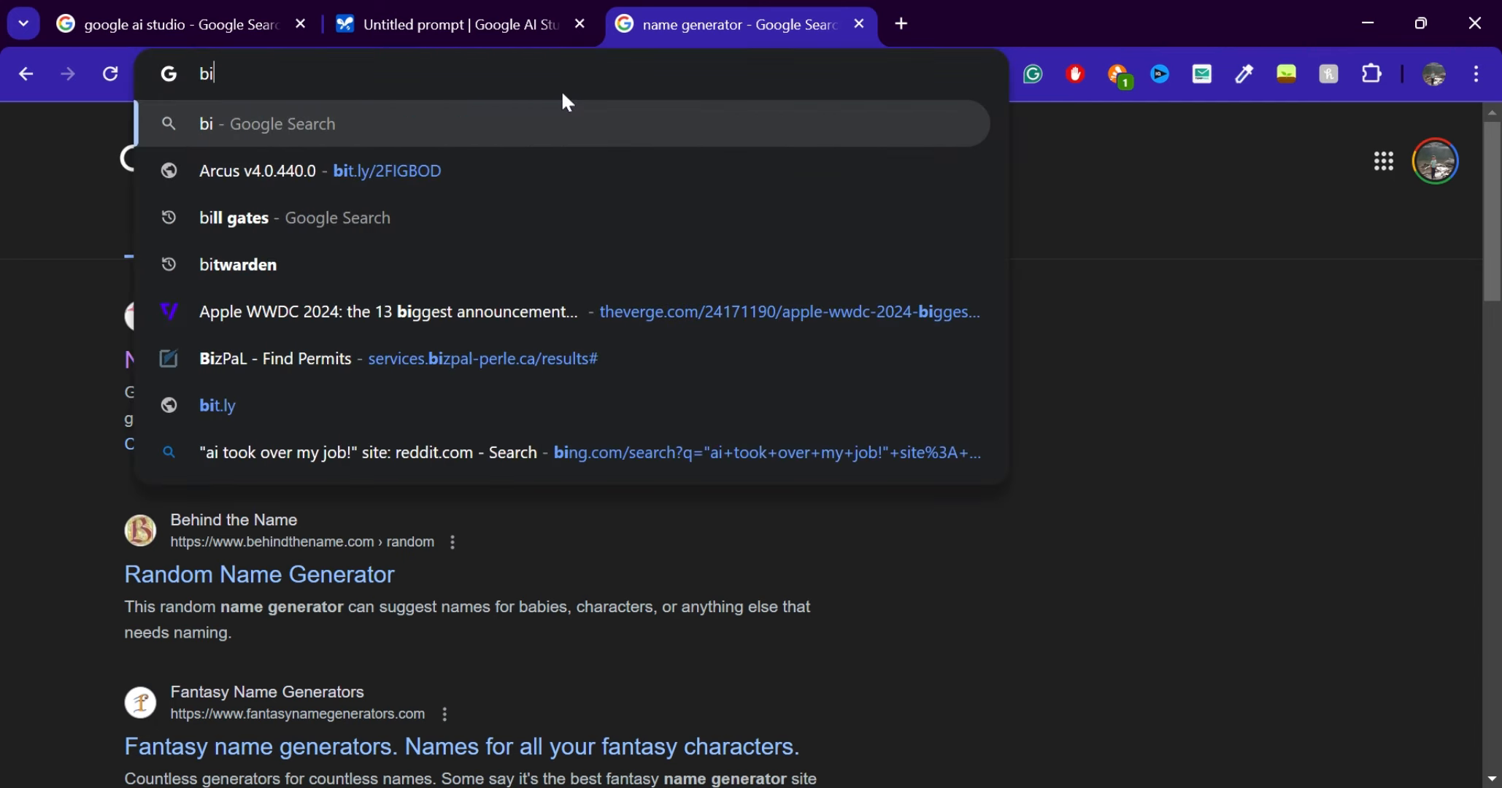
text(rthdate)
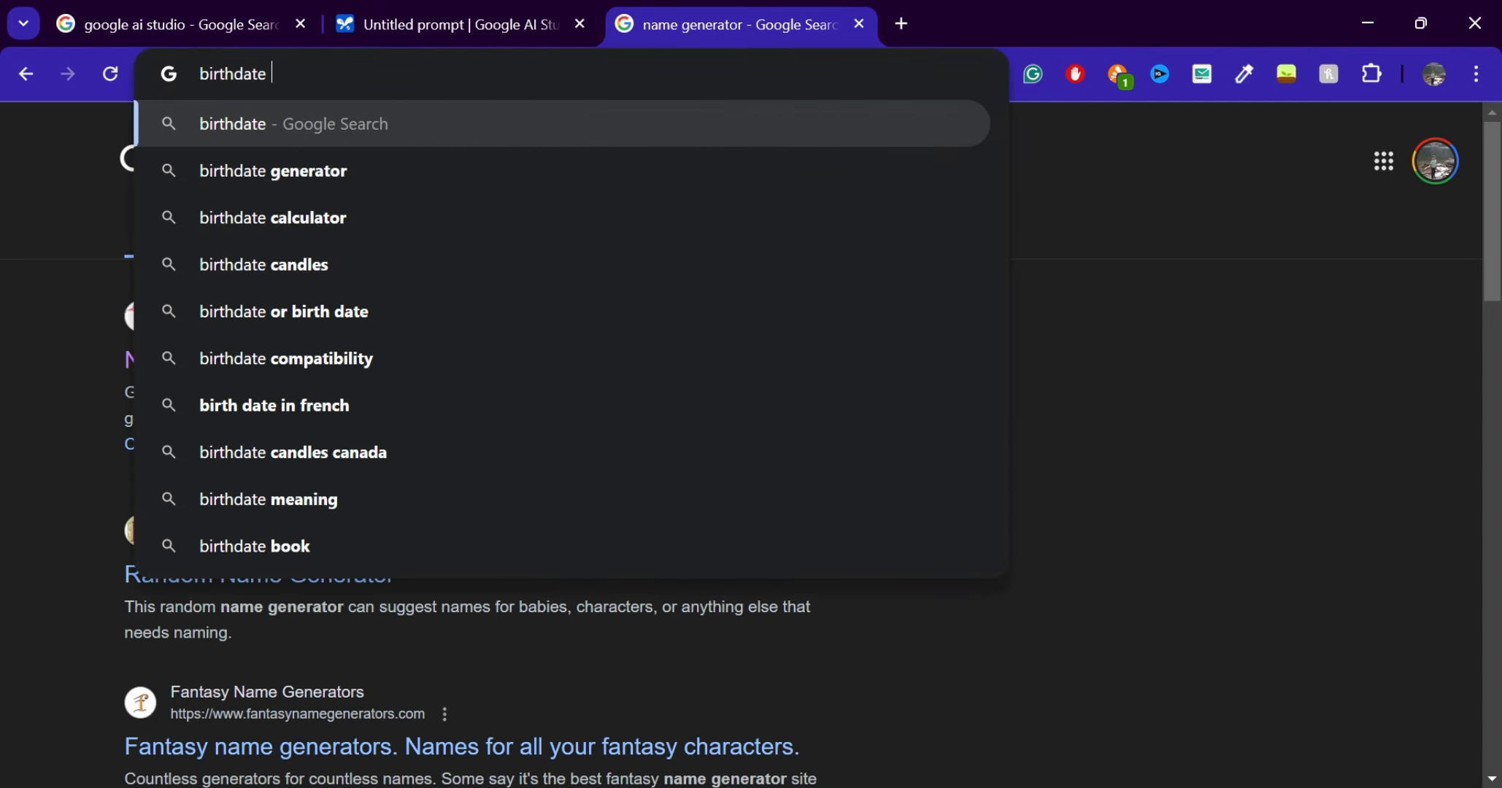
click(351, 176)
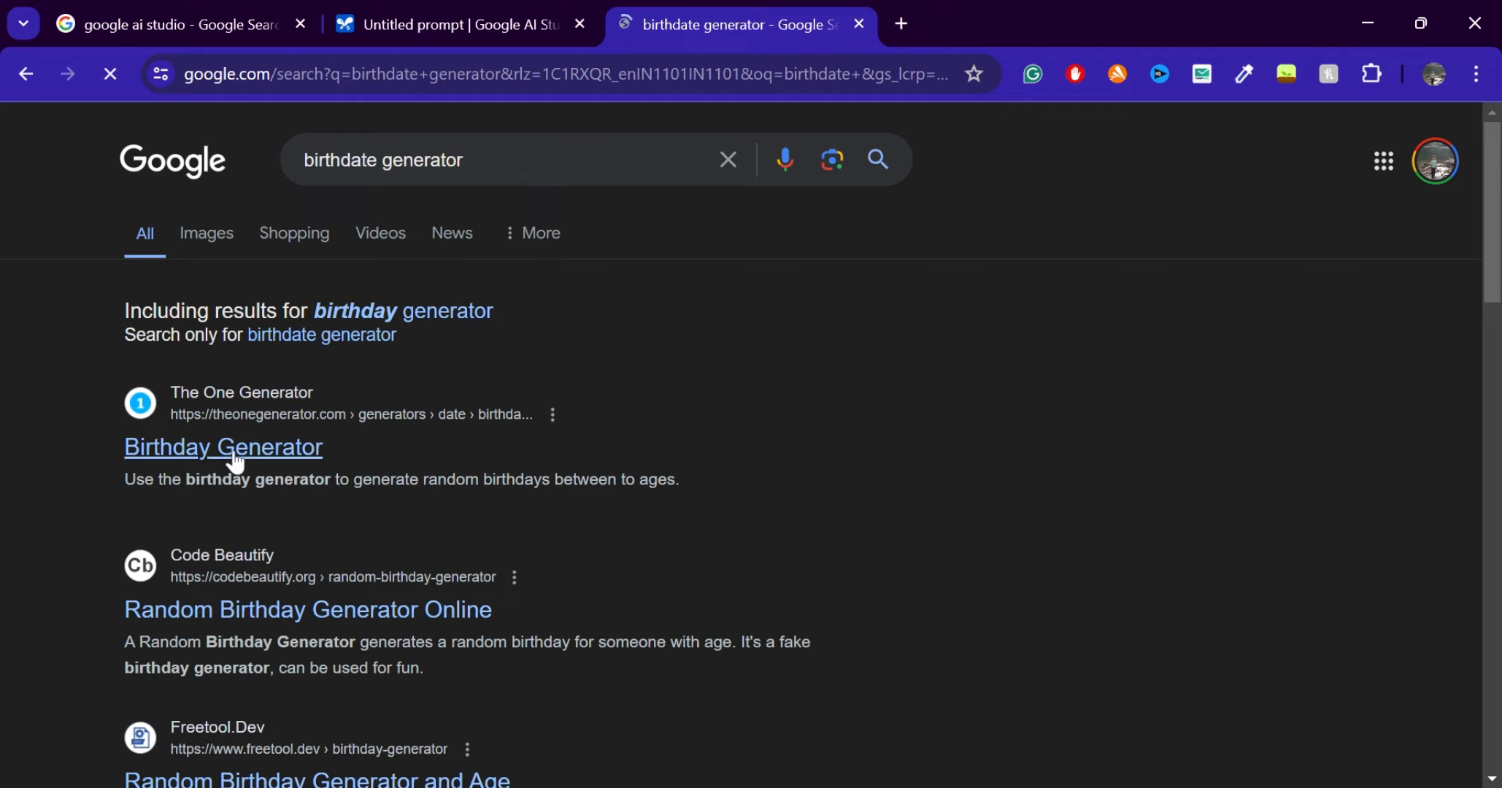
click(237, 461)
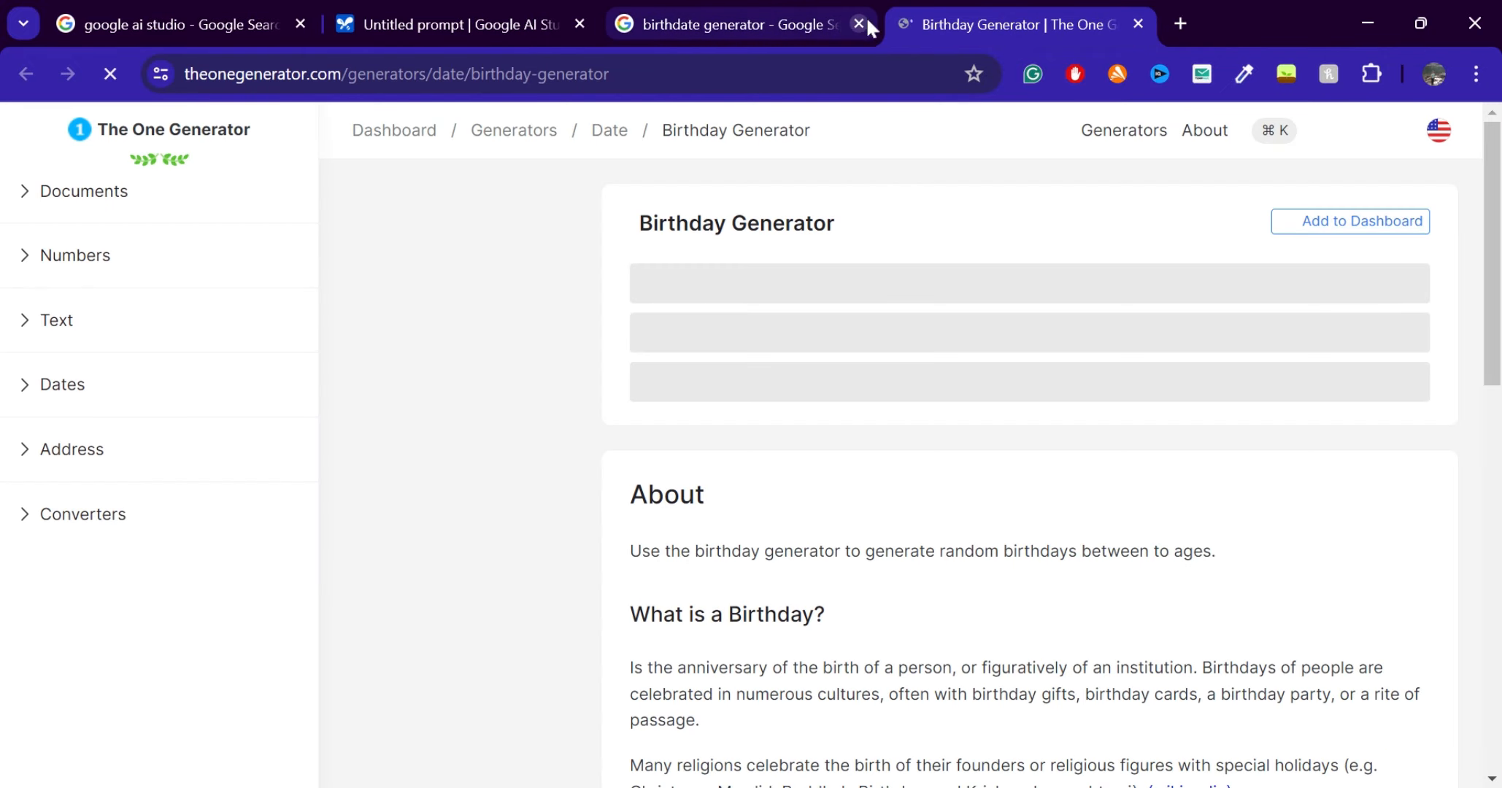
click(858, 24)
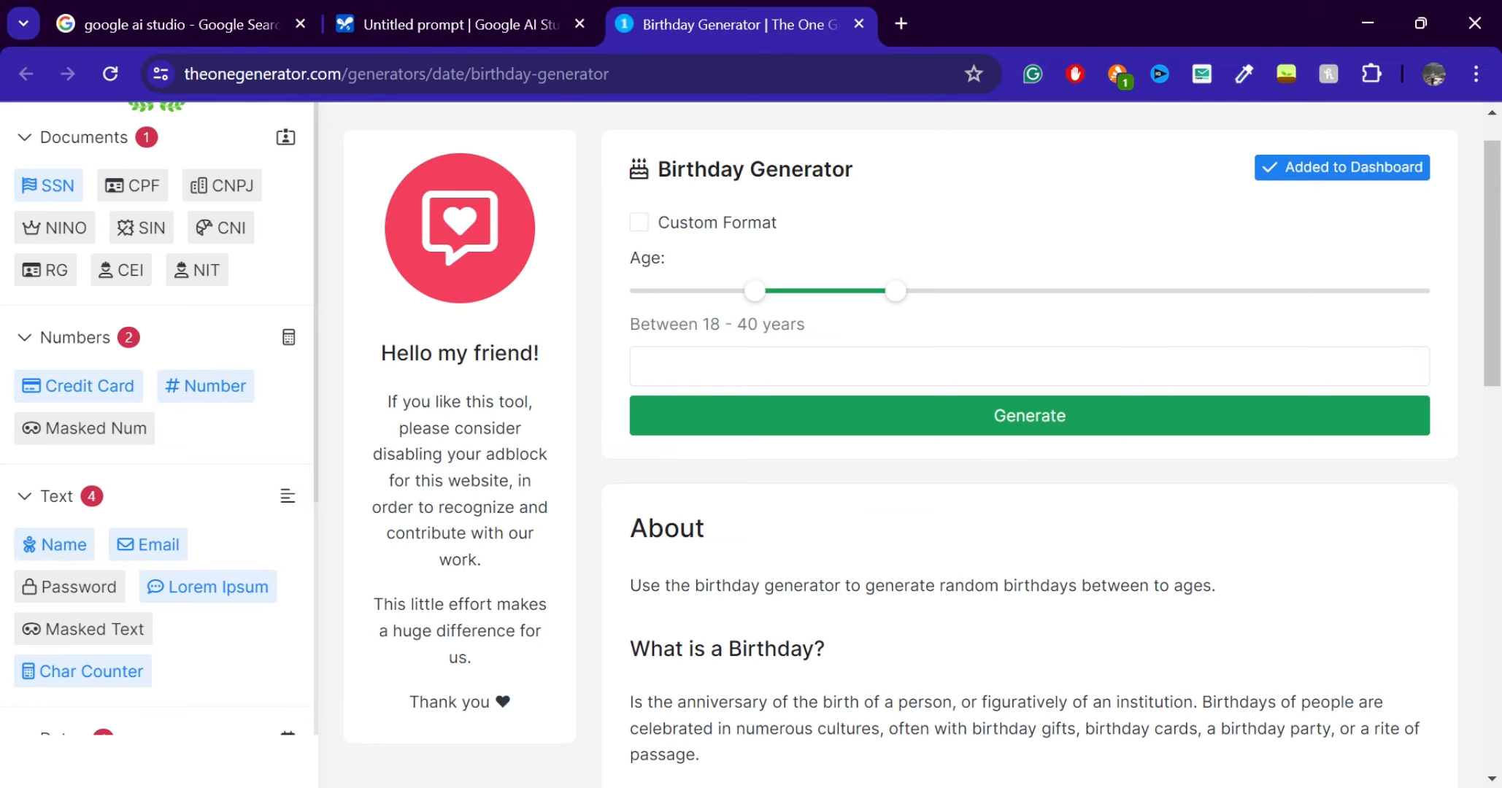
Look through the Birthday Generator page and its related generators, then return to the untitled prompt in Google AI Studio
scroll(807, 303, down, 9)
scroll(808, 305, up, 7)
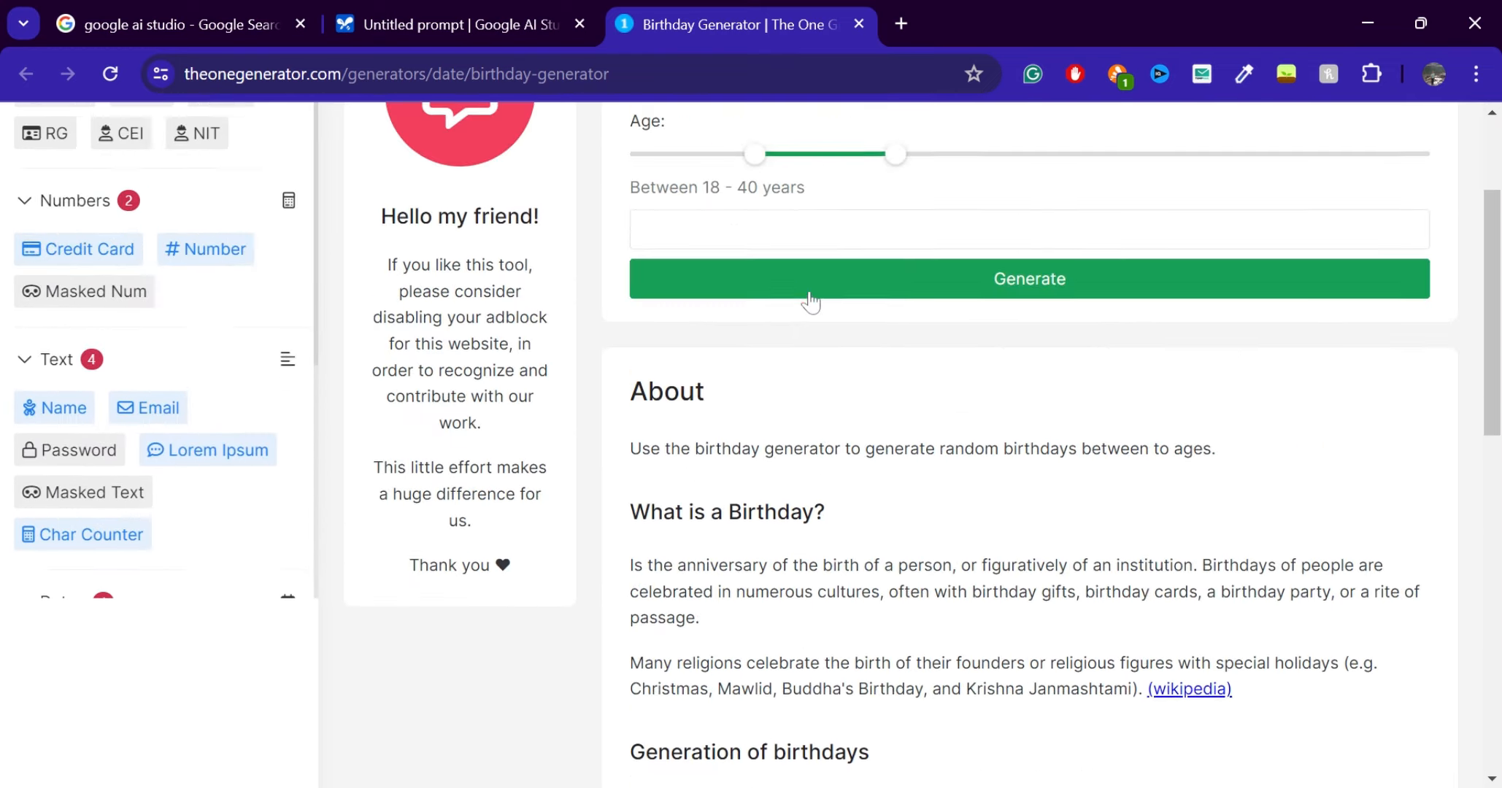
scroll(807, 298, down, 10)
scroll(807, 298, up, 4)
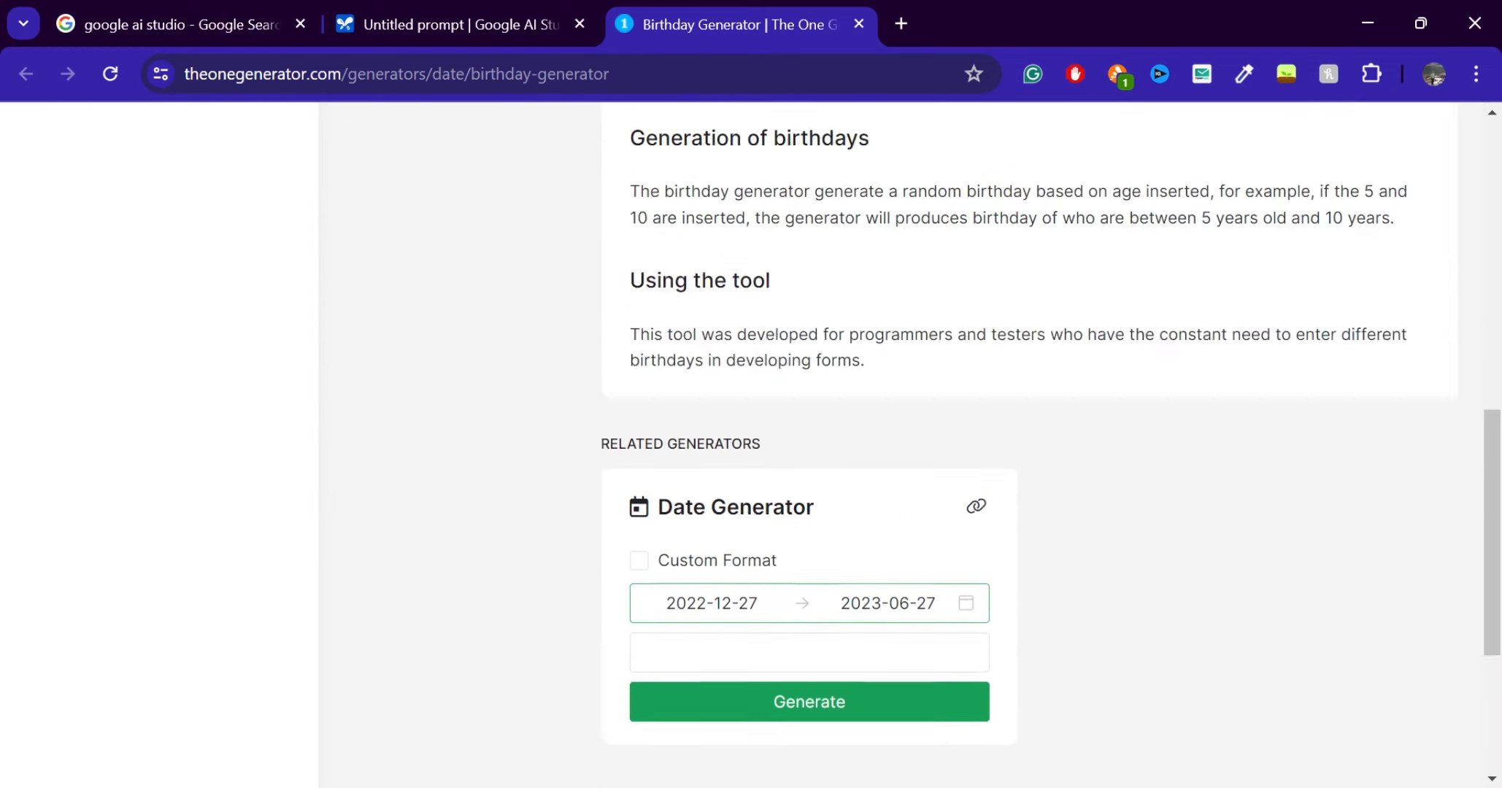
scroll(906, 445, up, 10)
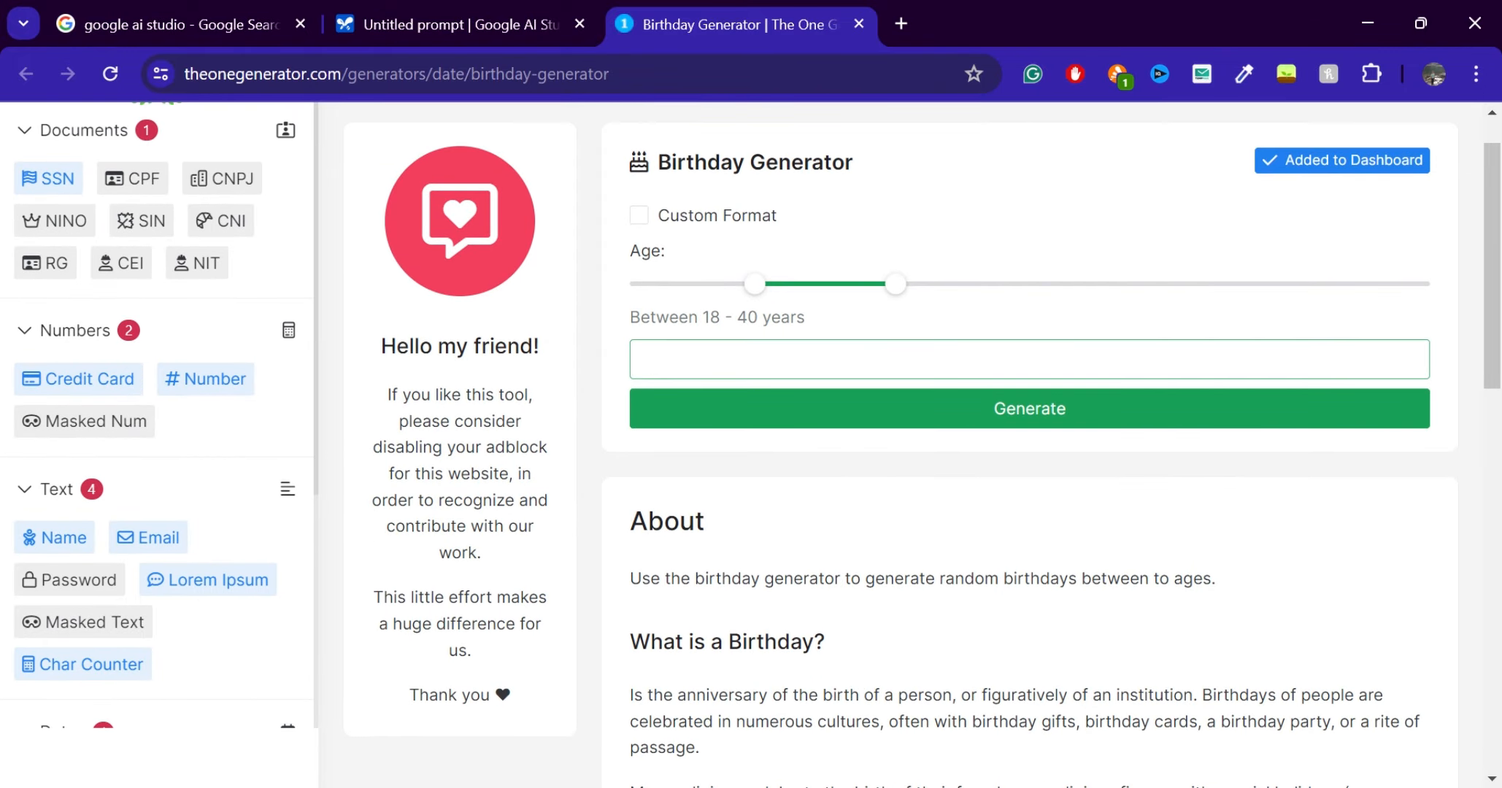
click(741, 411)
click(536, 4)
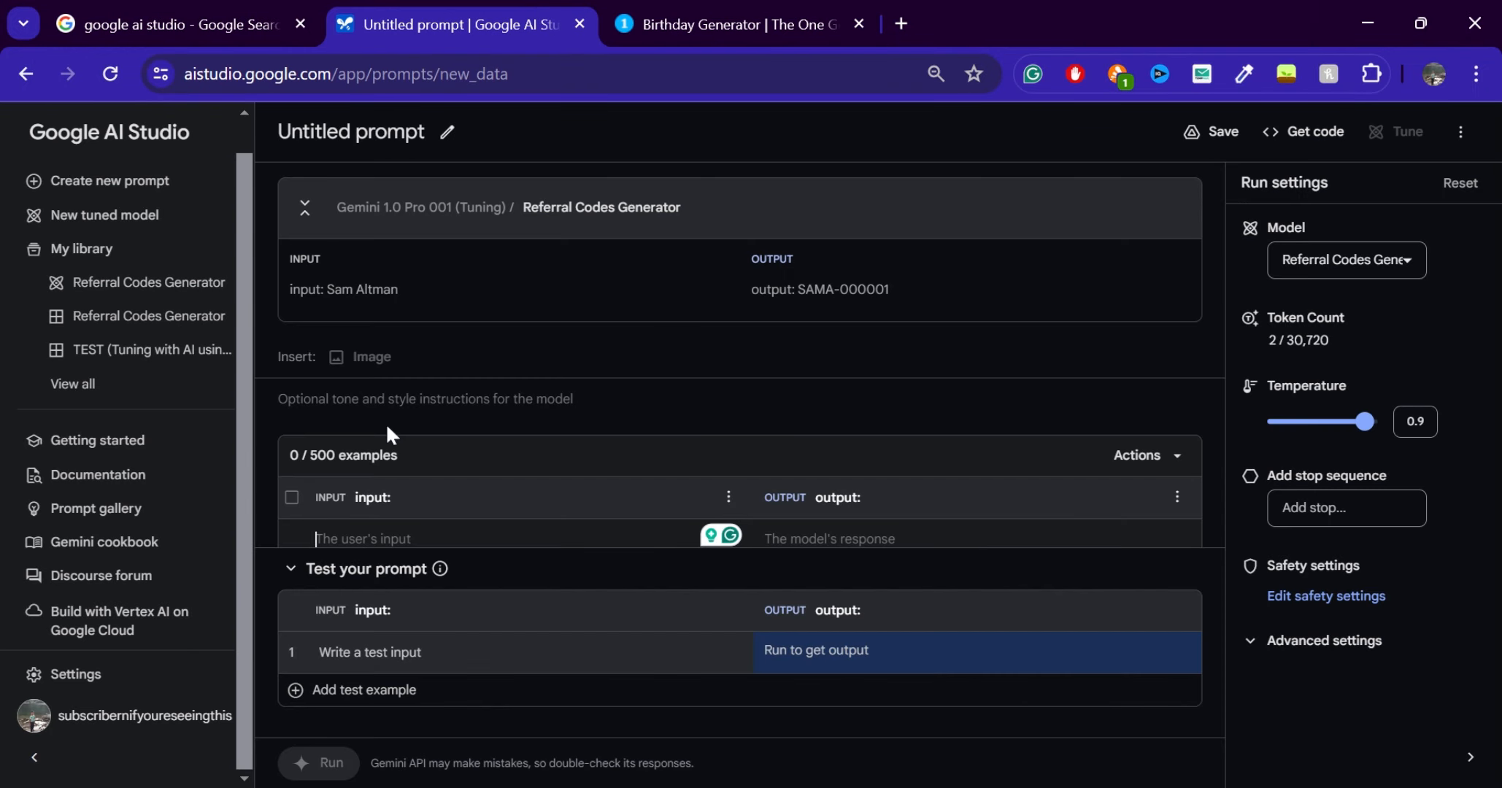
Collapse the prompt's test area and check which models are offered alongside the tuned Referral Codes Generator
click(289, 571)
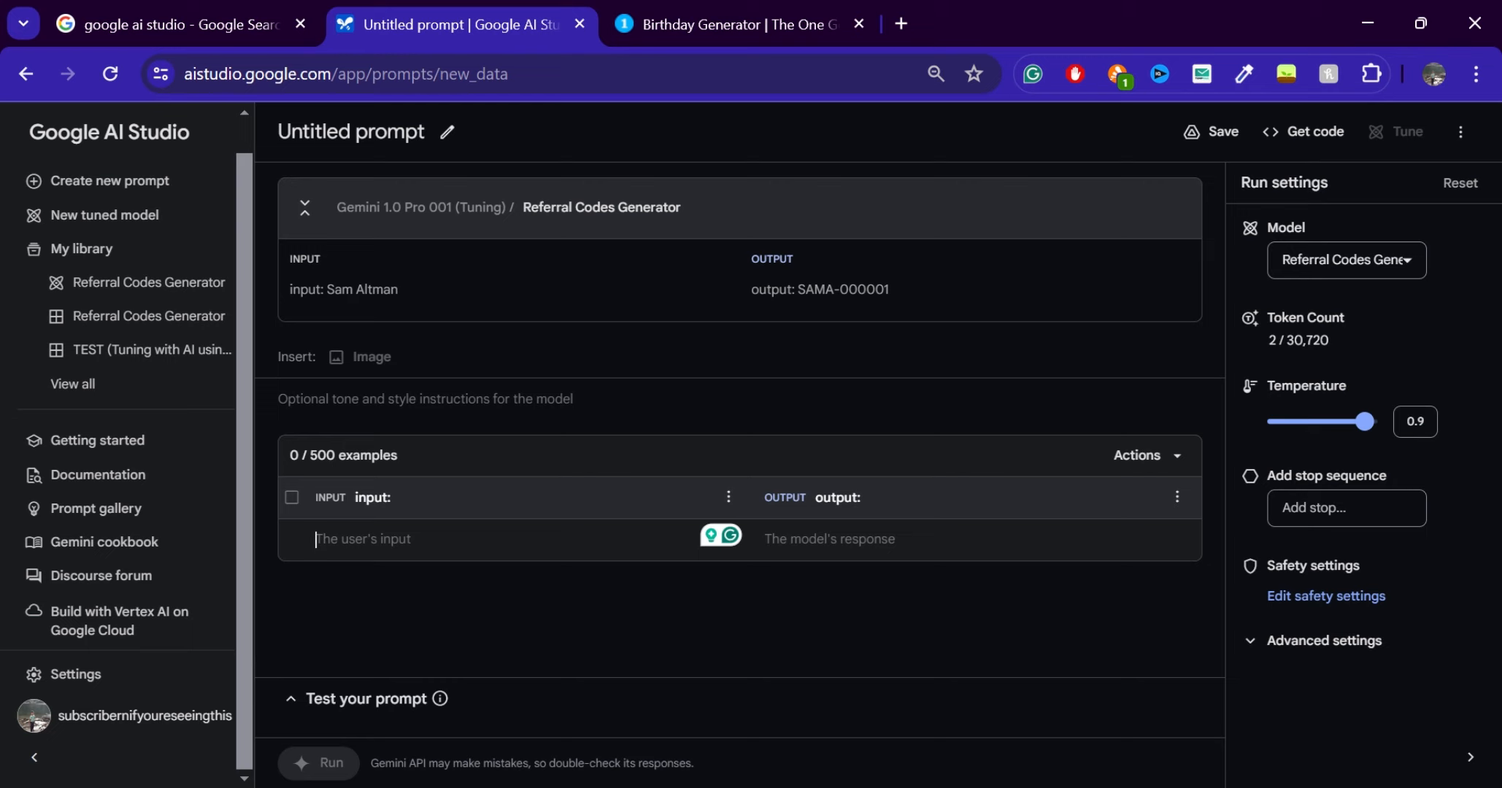
click(1372, 264)
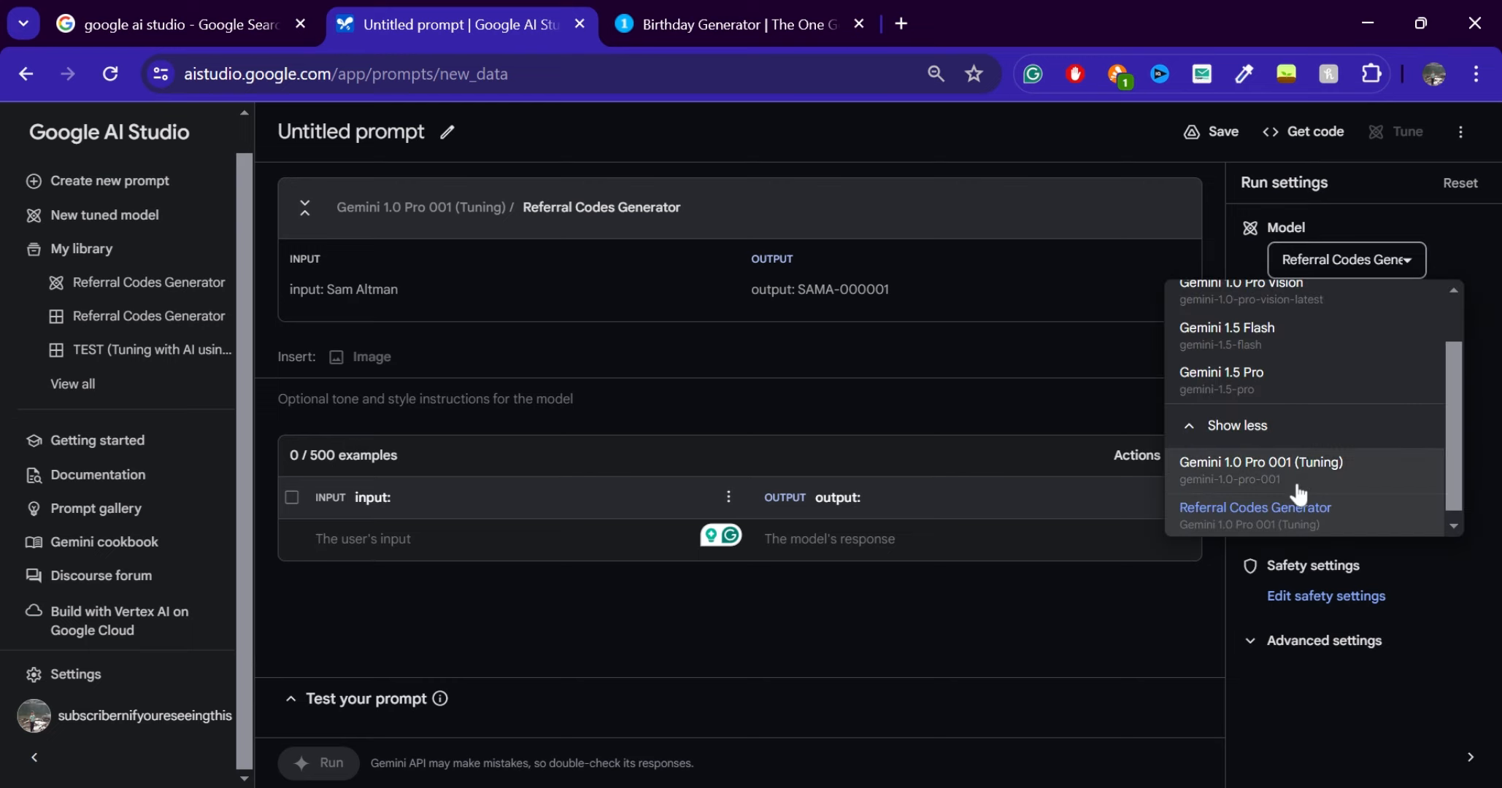
scroll(1299, 496, down, 1)
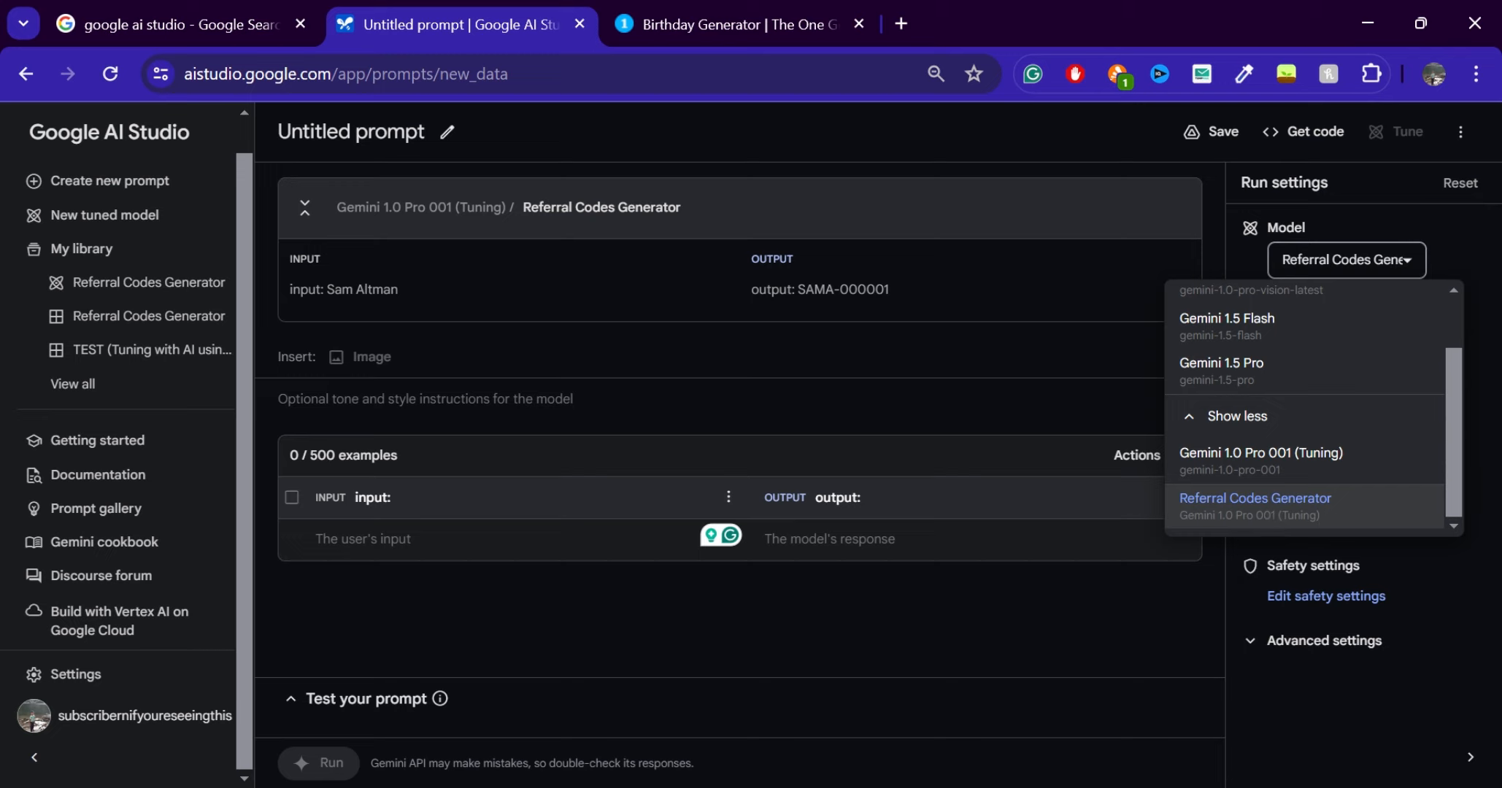
click(442, 545)
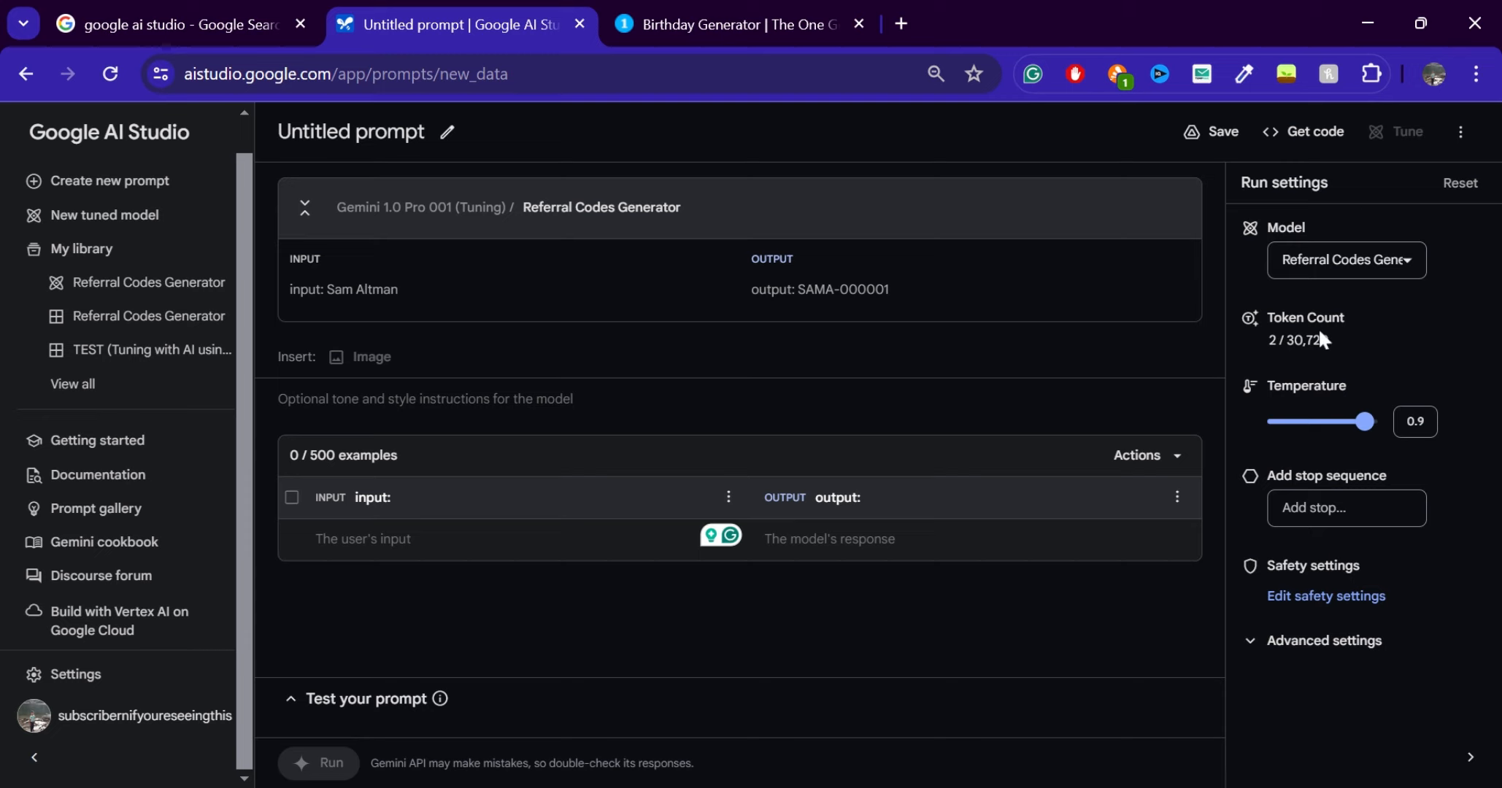
click(1340, 261)
click(1489, 251)
click(1347, 259)
click(469, 560)
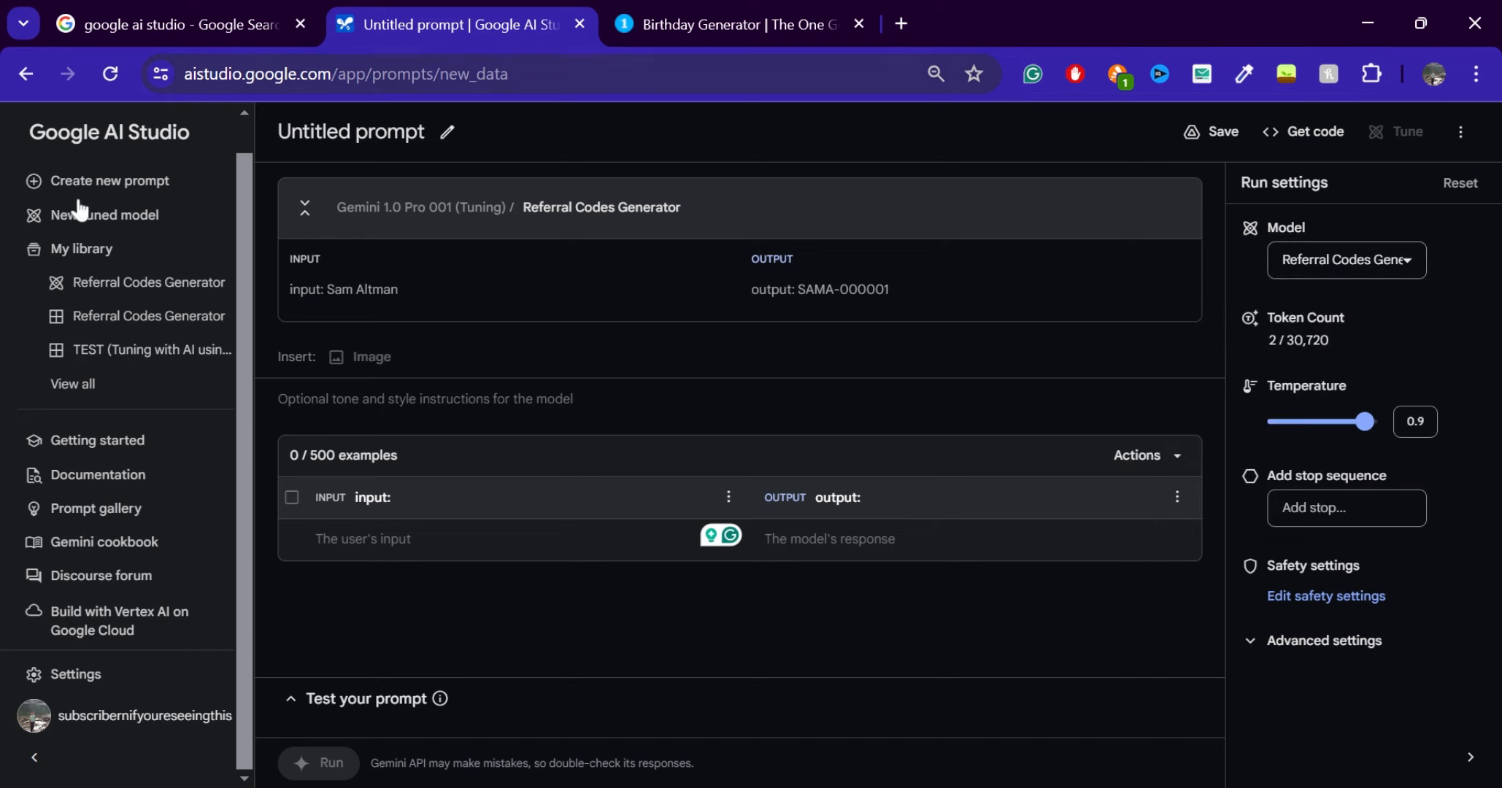
Leave the untitled prompt for the saved Referral Codes Generator prompt, then create a new structured prompt
click(146, 322)
click(942, 498)
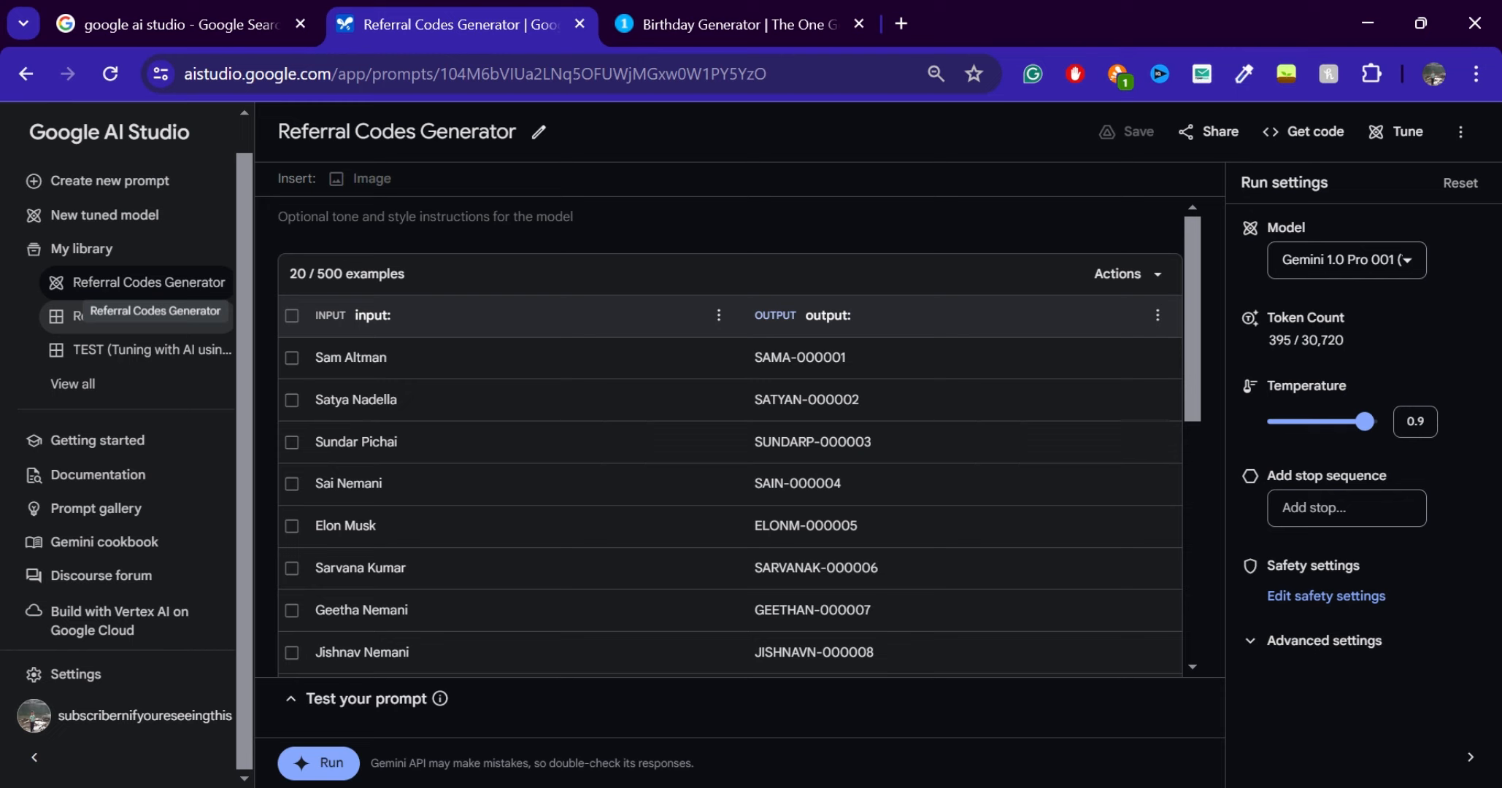
click(103, 181)
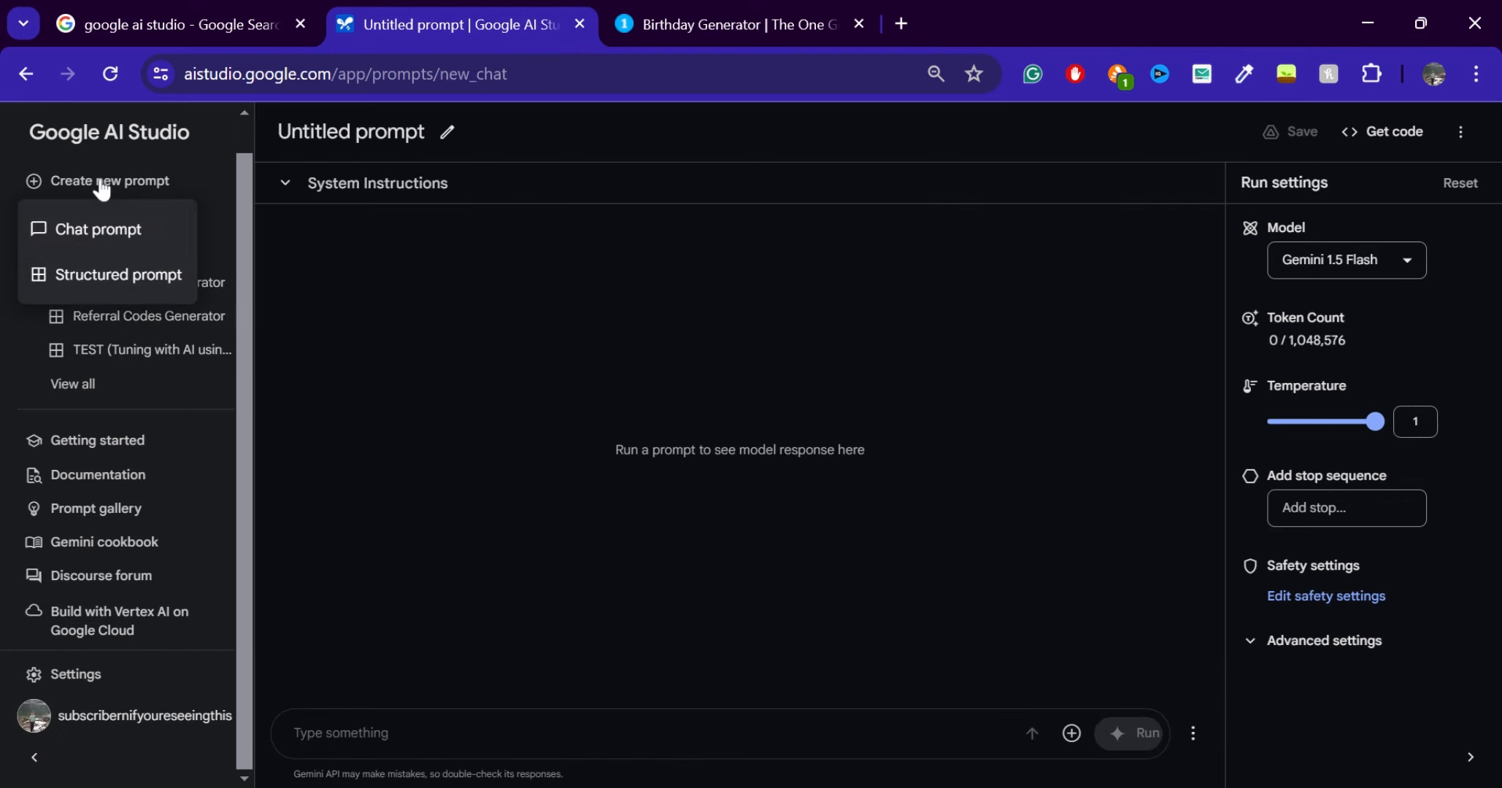
click(117, 274)
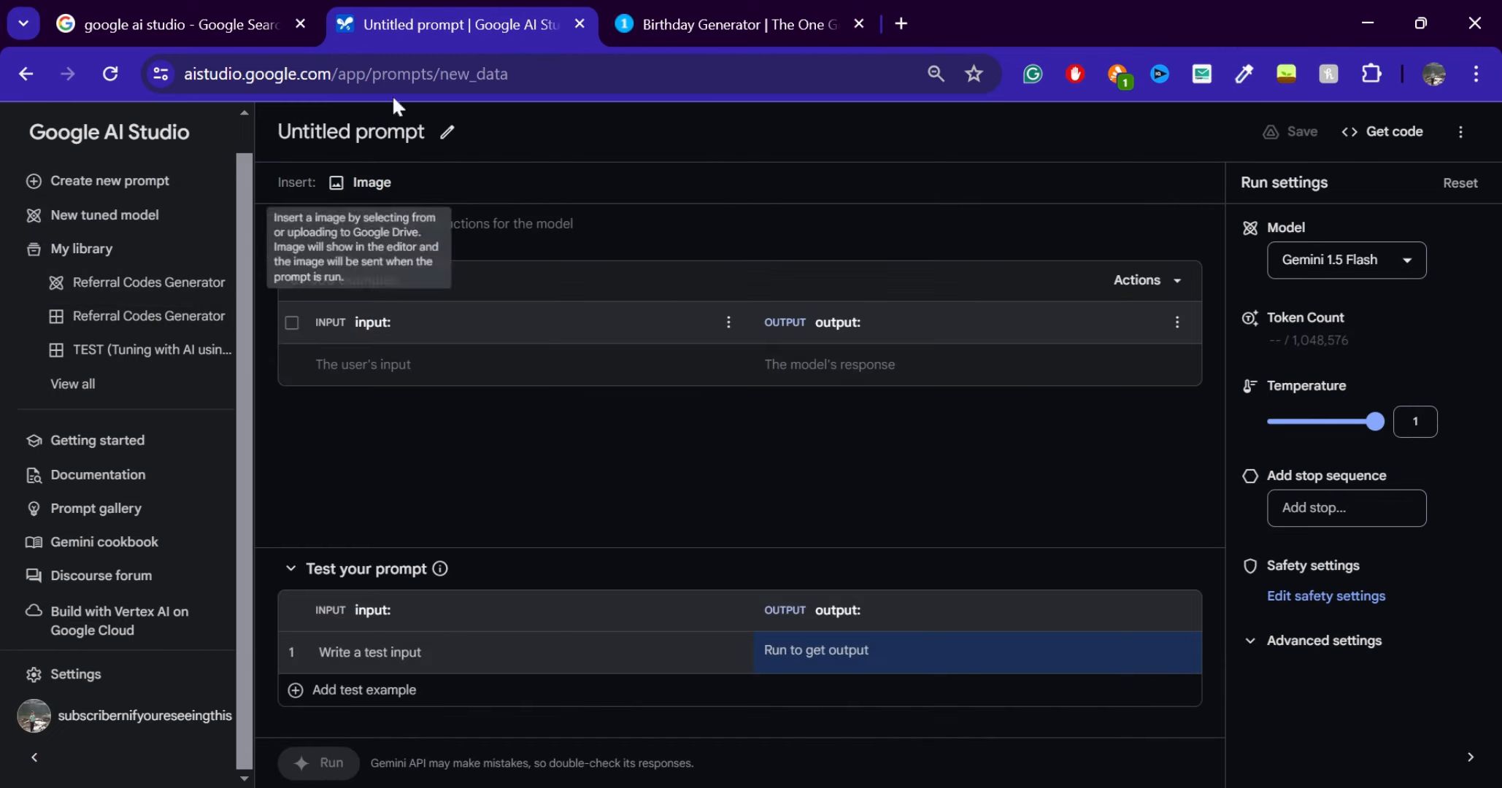
Enter a person's full name as the input of the first example
click(406, 365)
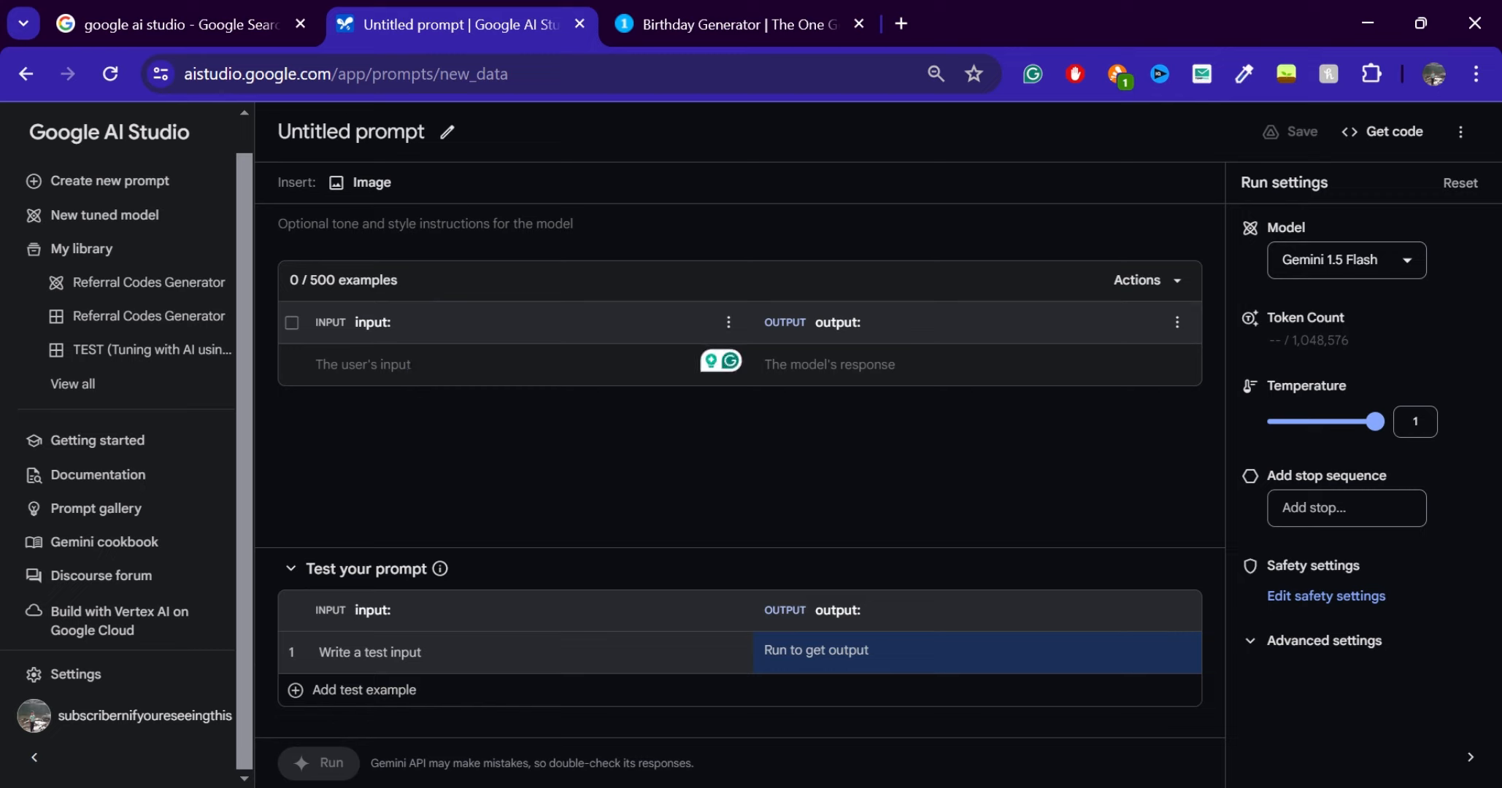
text(Sa)
key(BackSpace)
key(BackSpace)
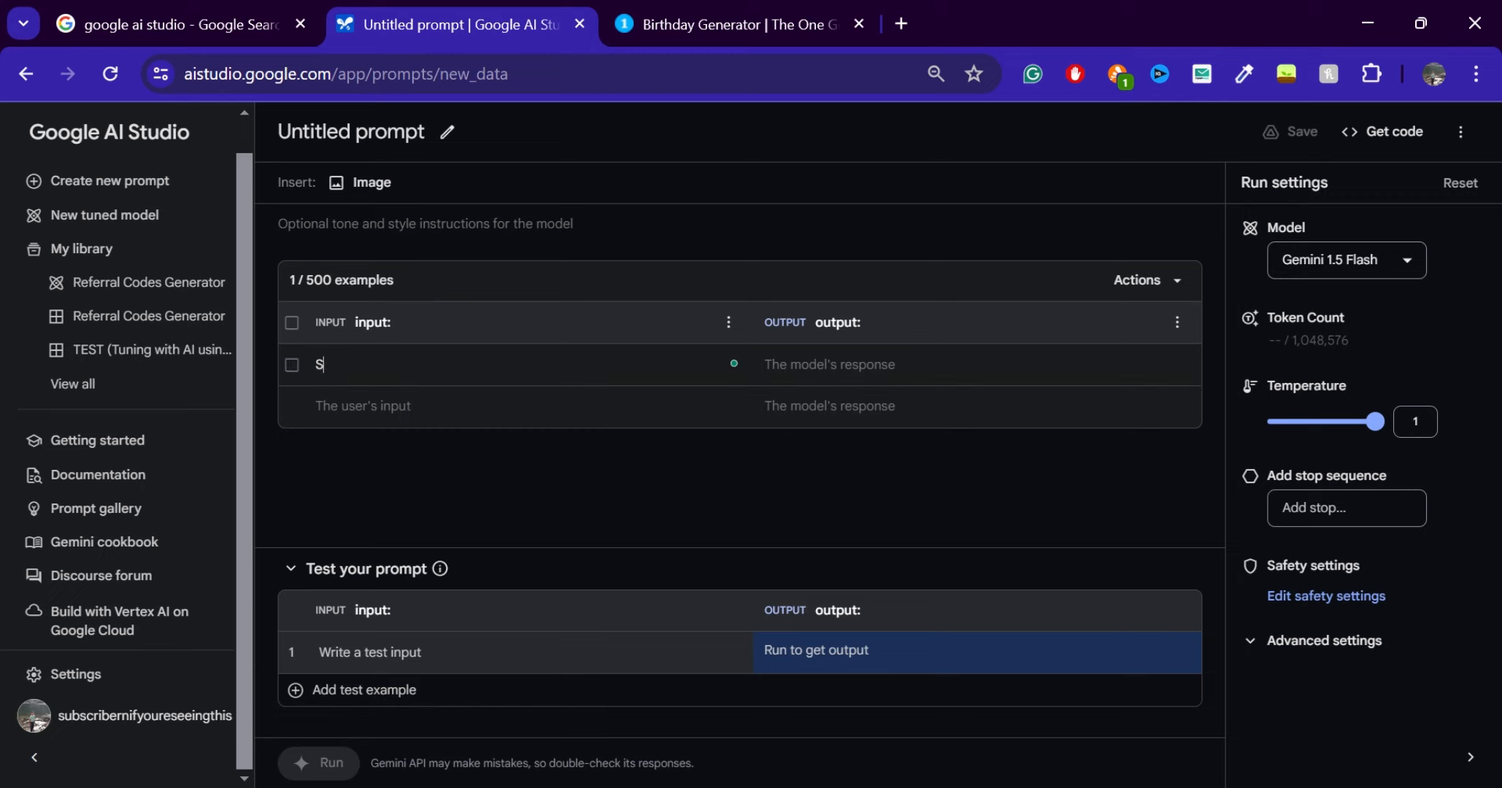
click(846, 359)
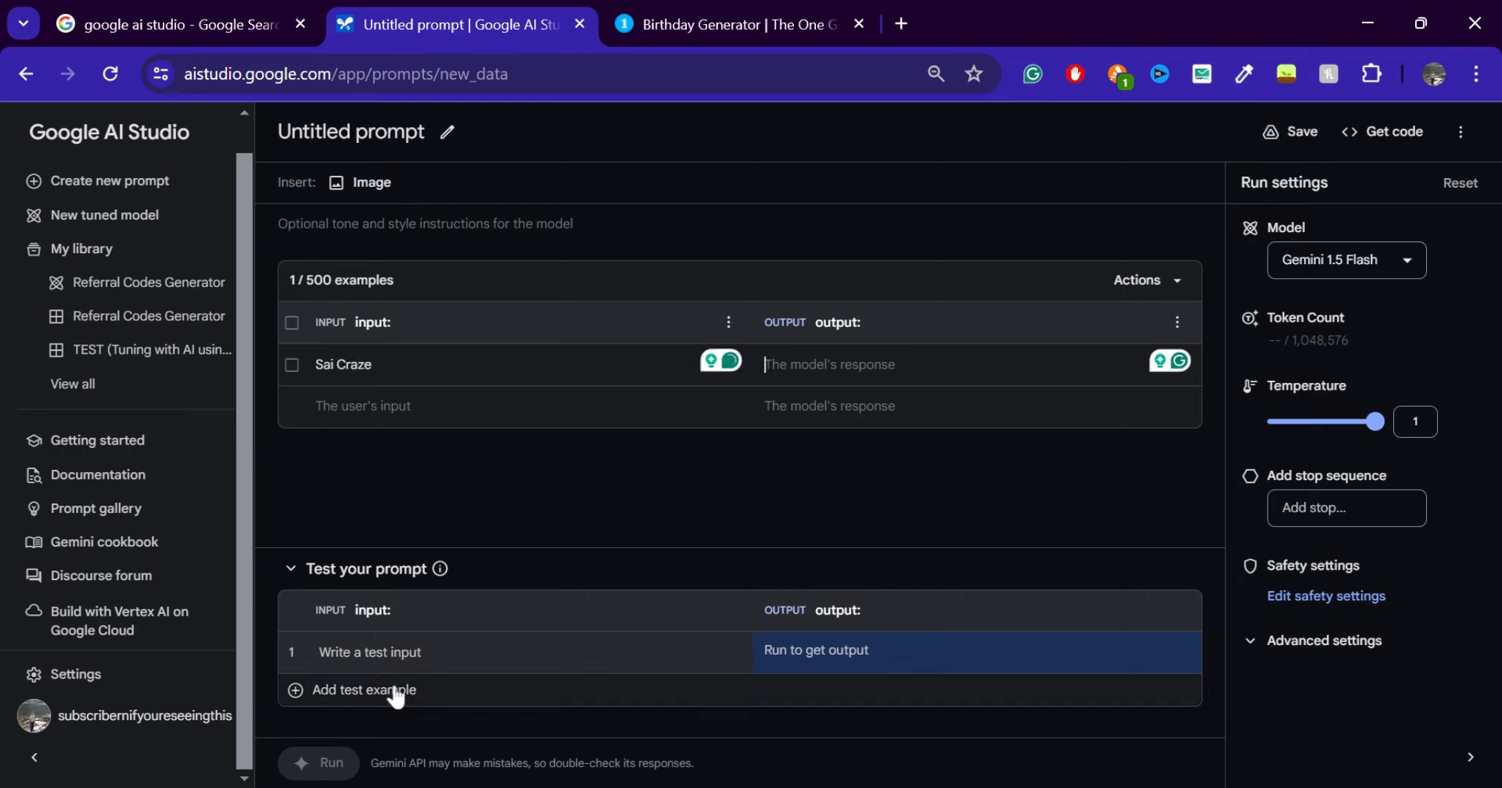
Set the structured prompt's model to the tuned Referral Codes Generator
click(351, 658)
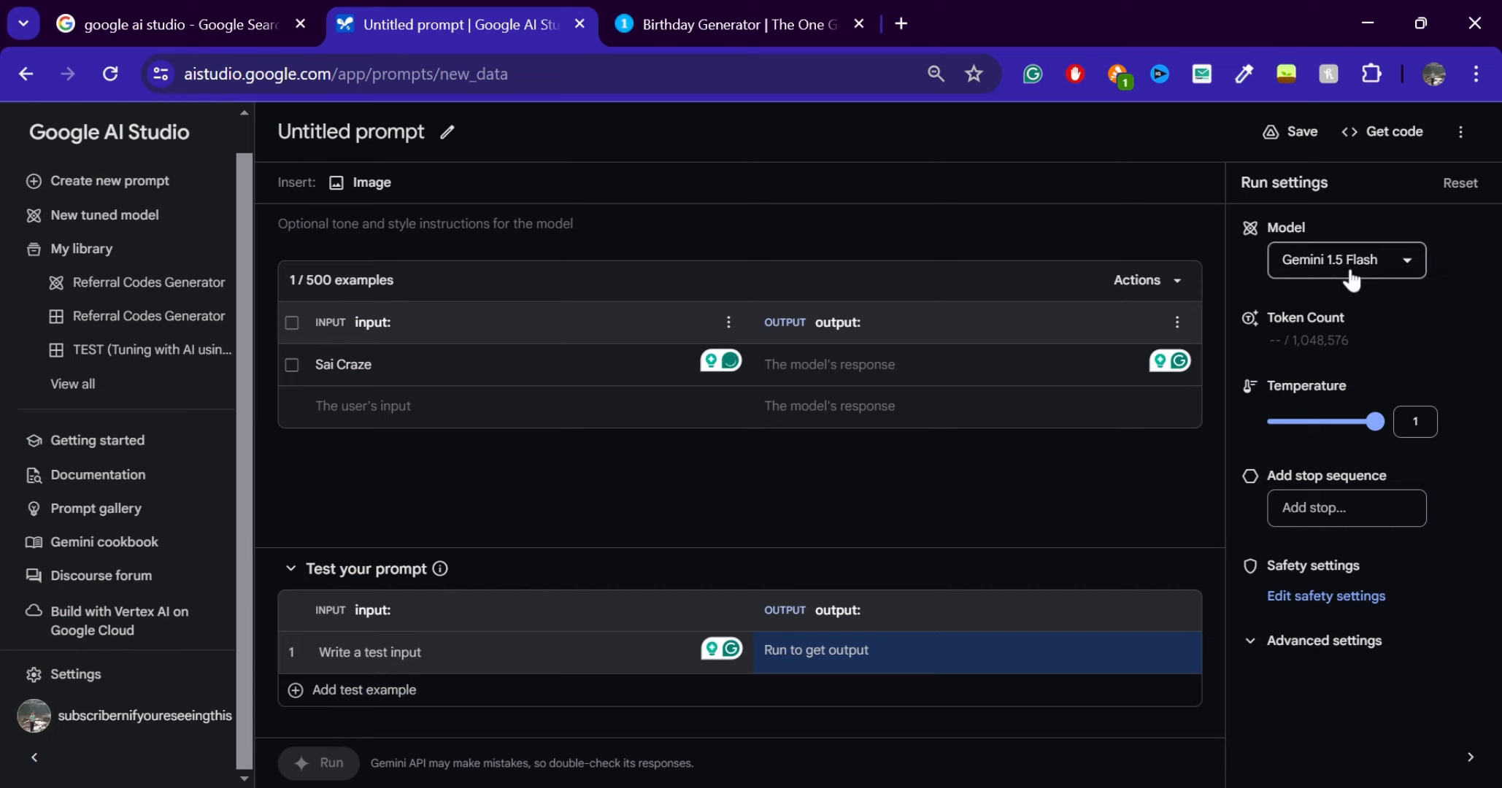
click(1366, 269)
scroll(1365, 497, down, 2)
click(1319, 501)
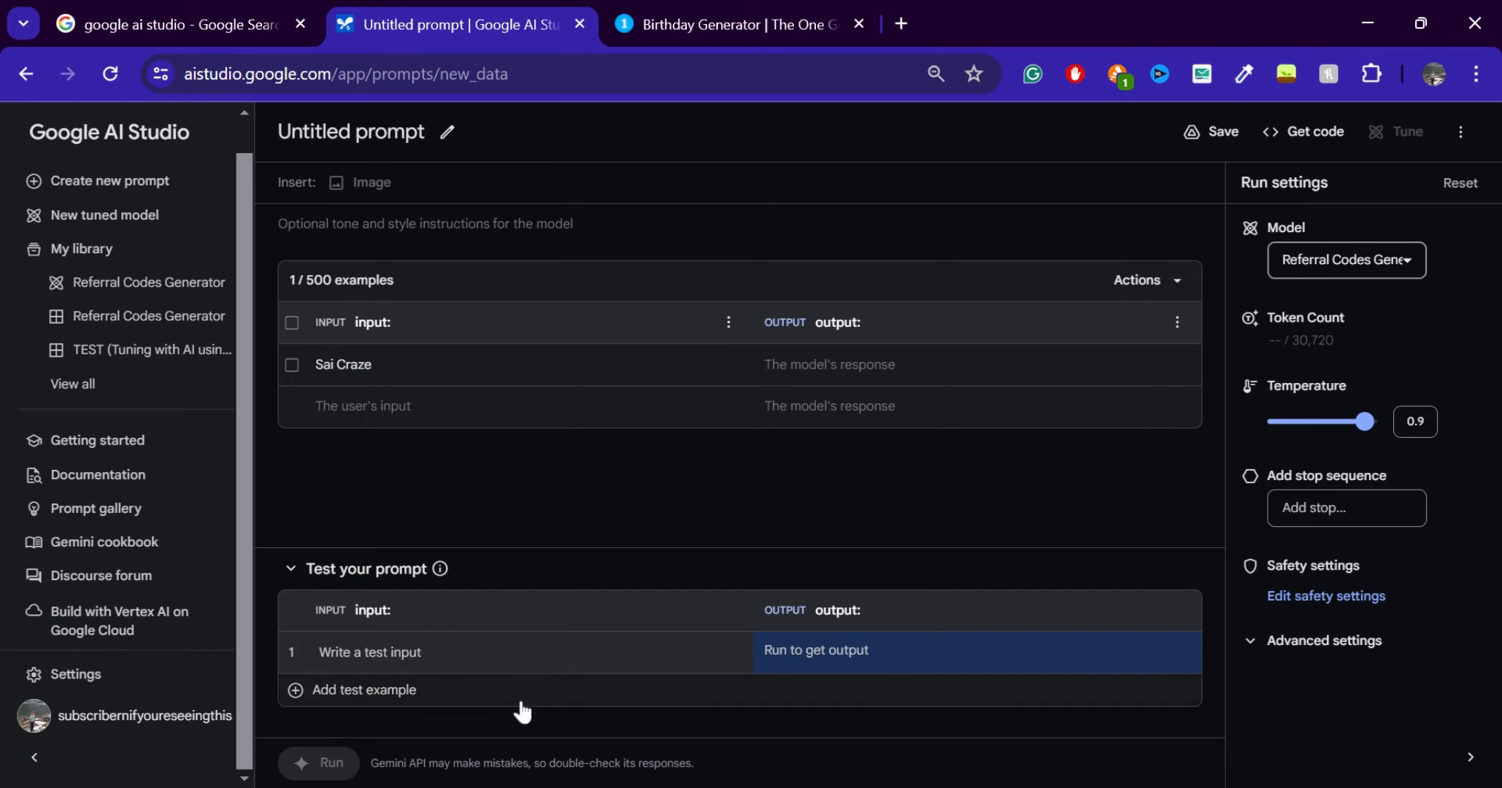
Enter the same full name as the test input and generate its output with the tuned model
click(727, 649)
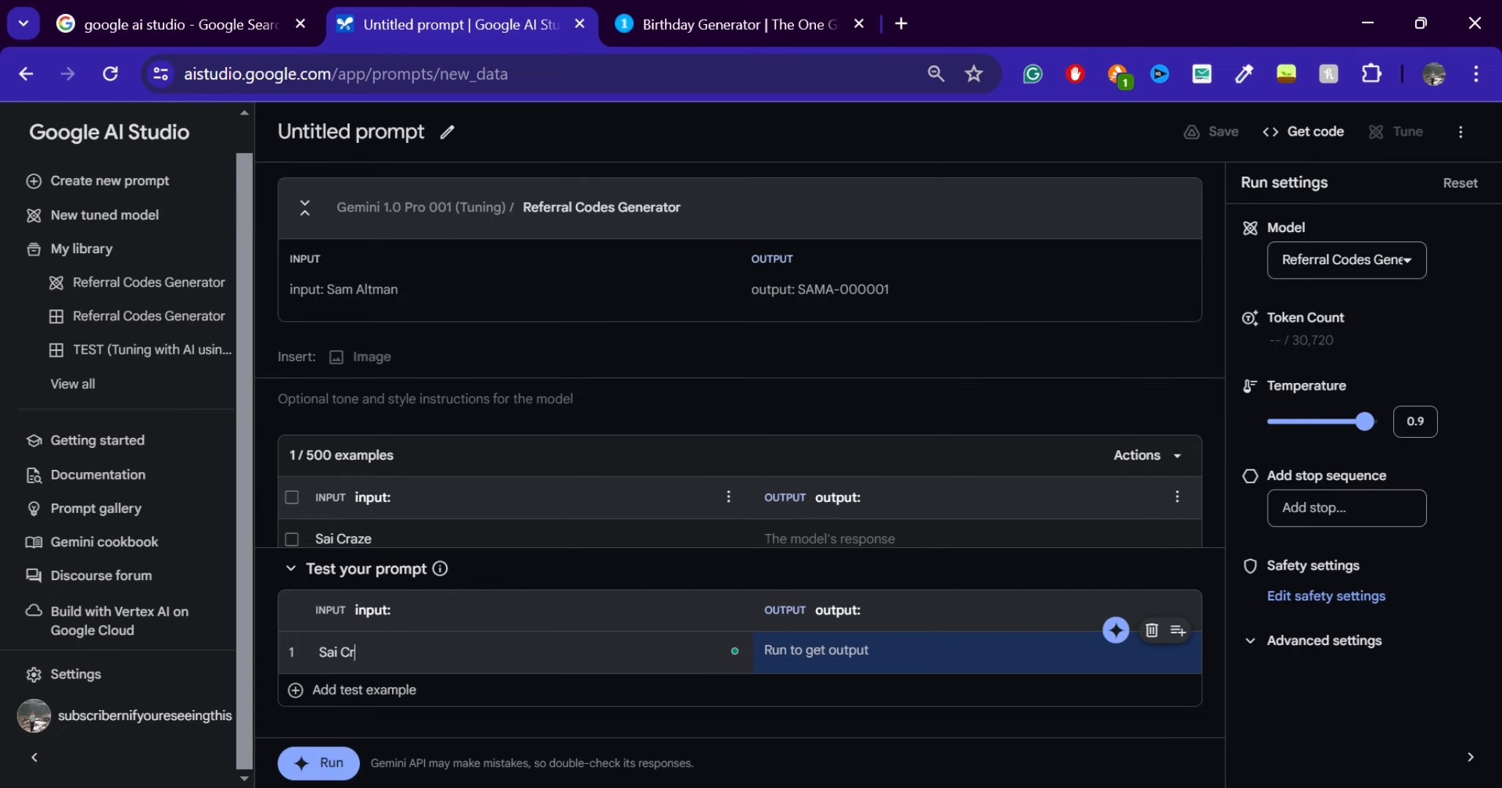
click(1114, 629)
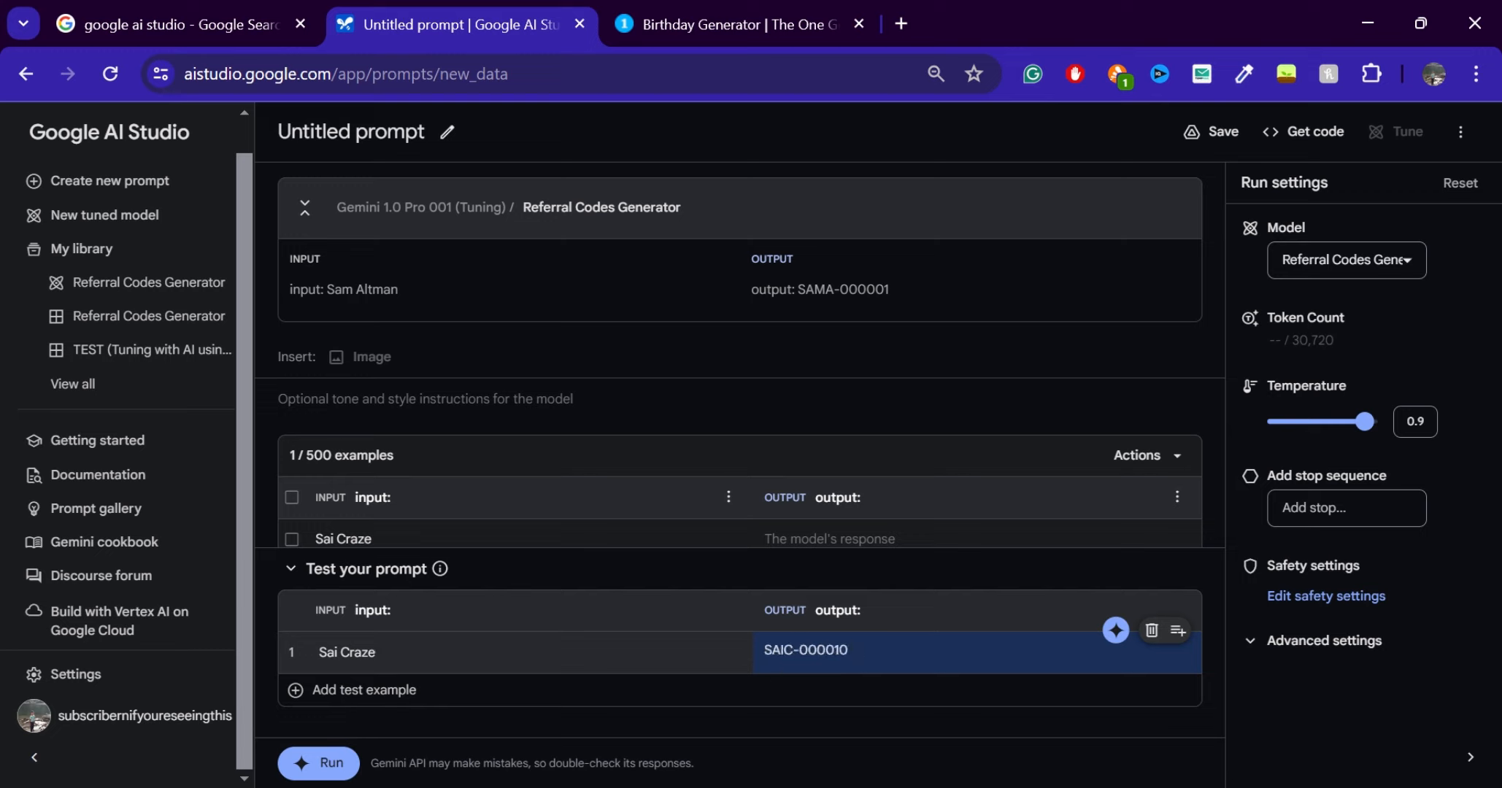
Compare the test's generated referral code with the input and output sample in the tuned model's details
drag(764, 650, 840, 650)
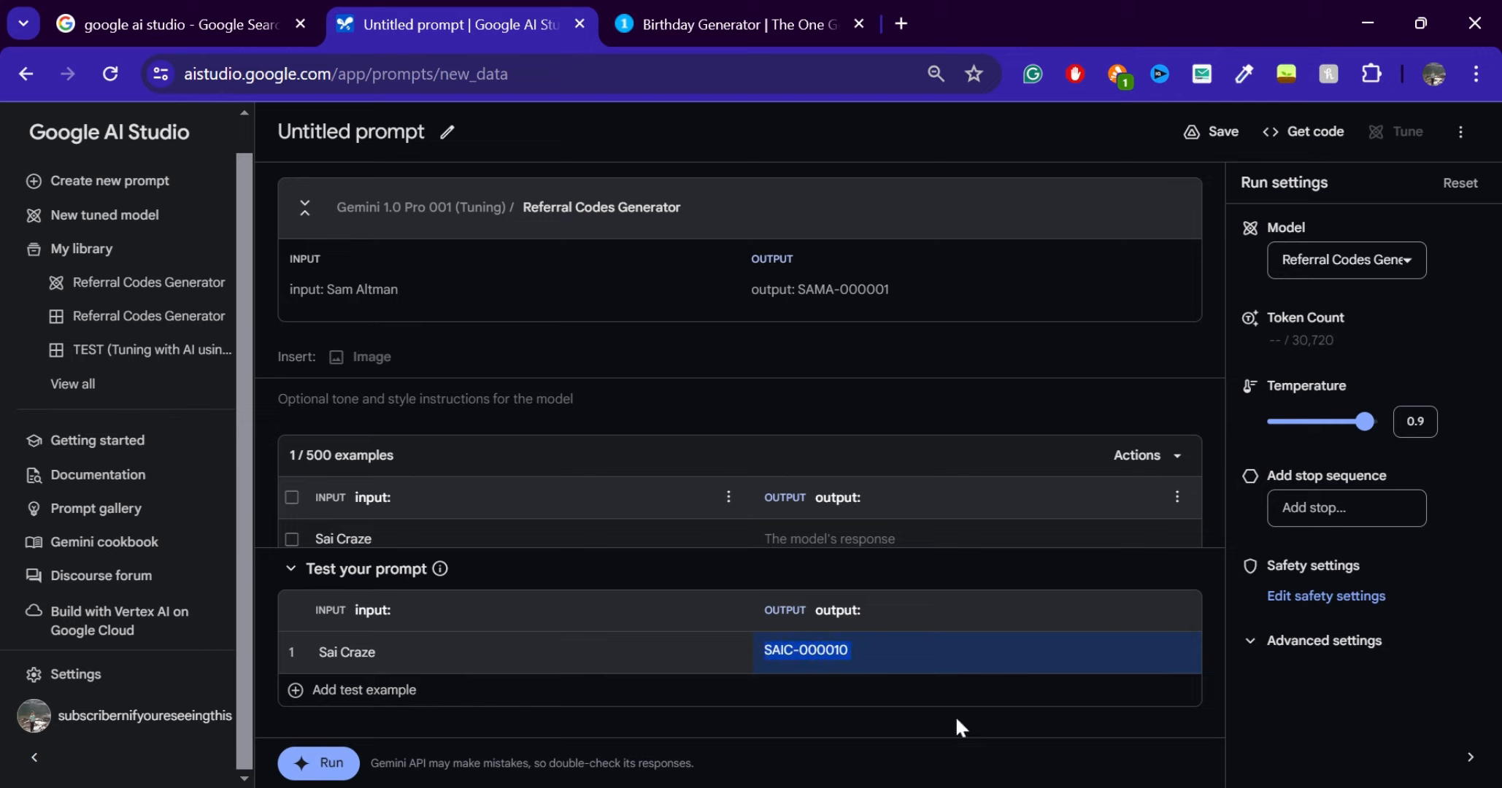
click(776, 652)
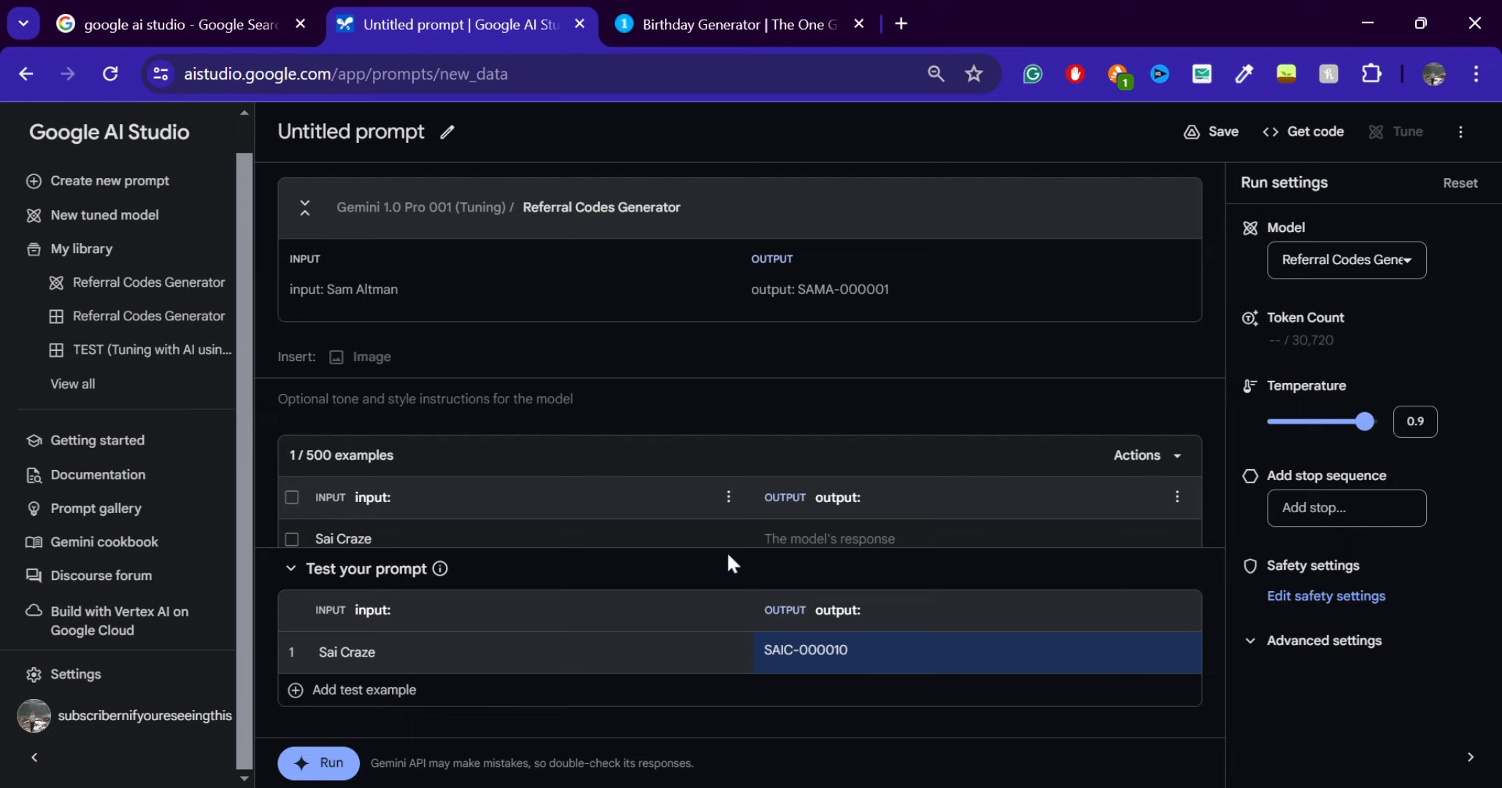
click(304, 207)
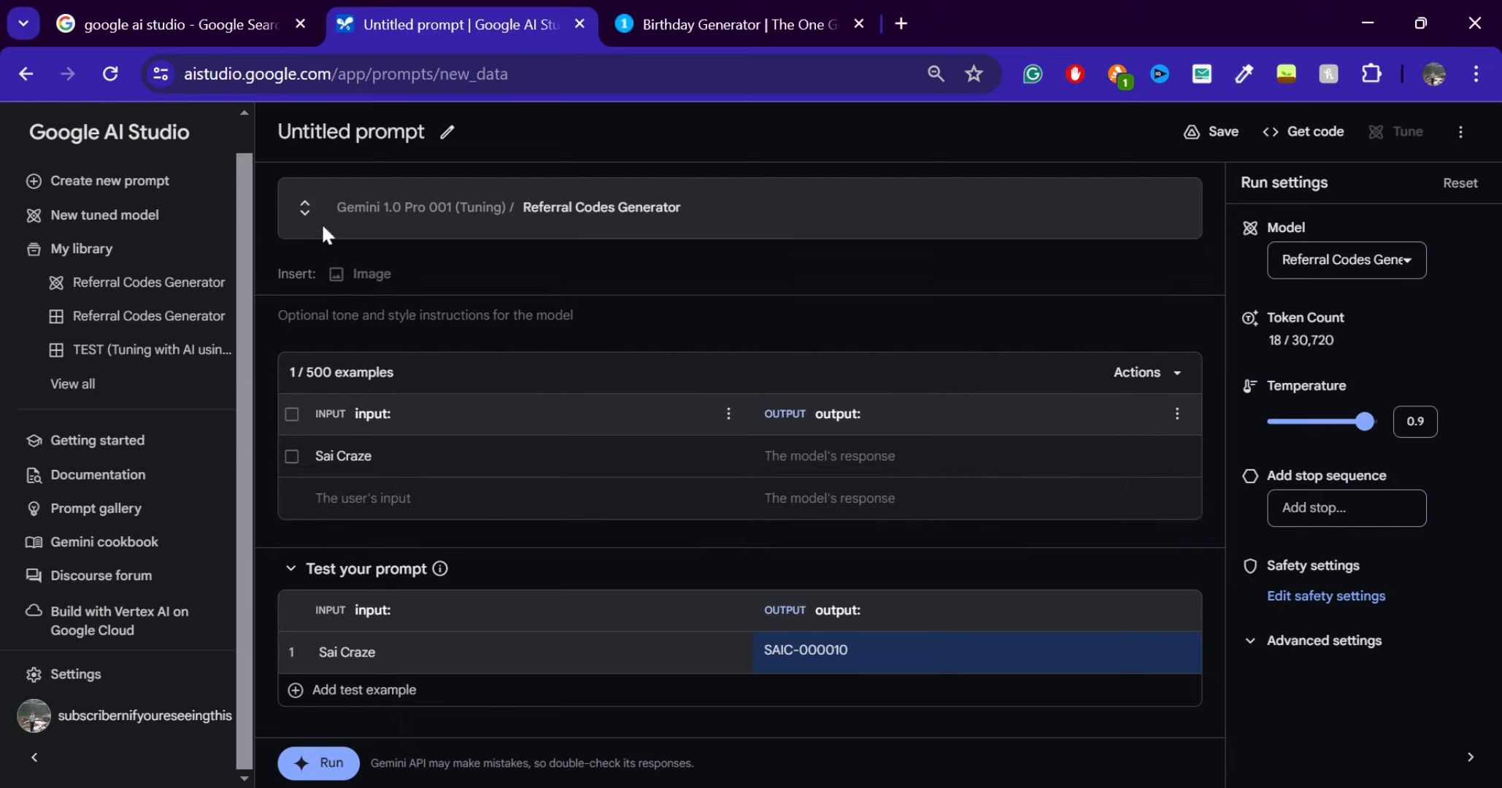
click(306, 210)
drag(969, 293, 697, 279)
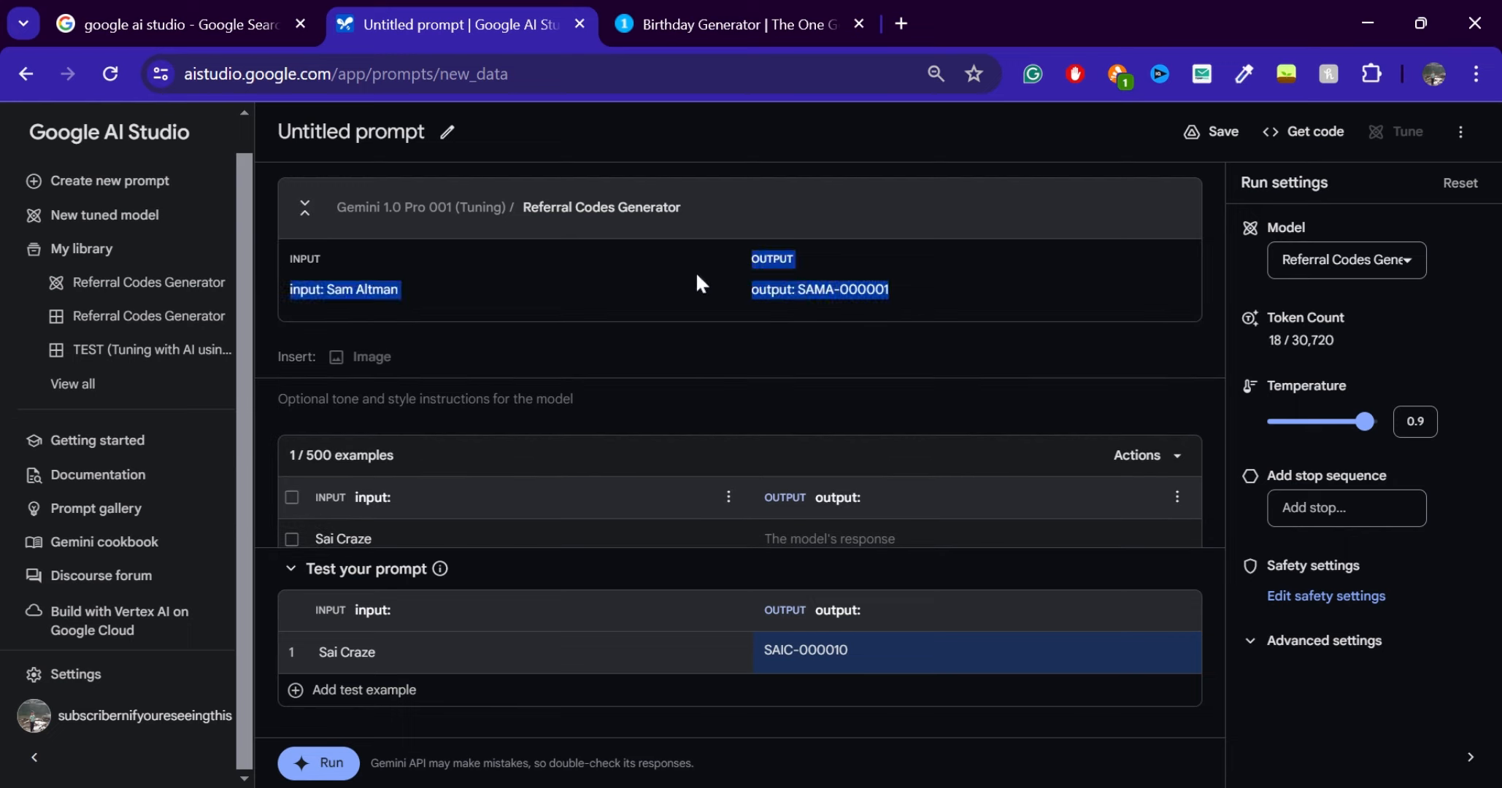
click(514, 289)
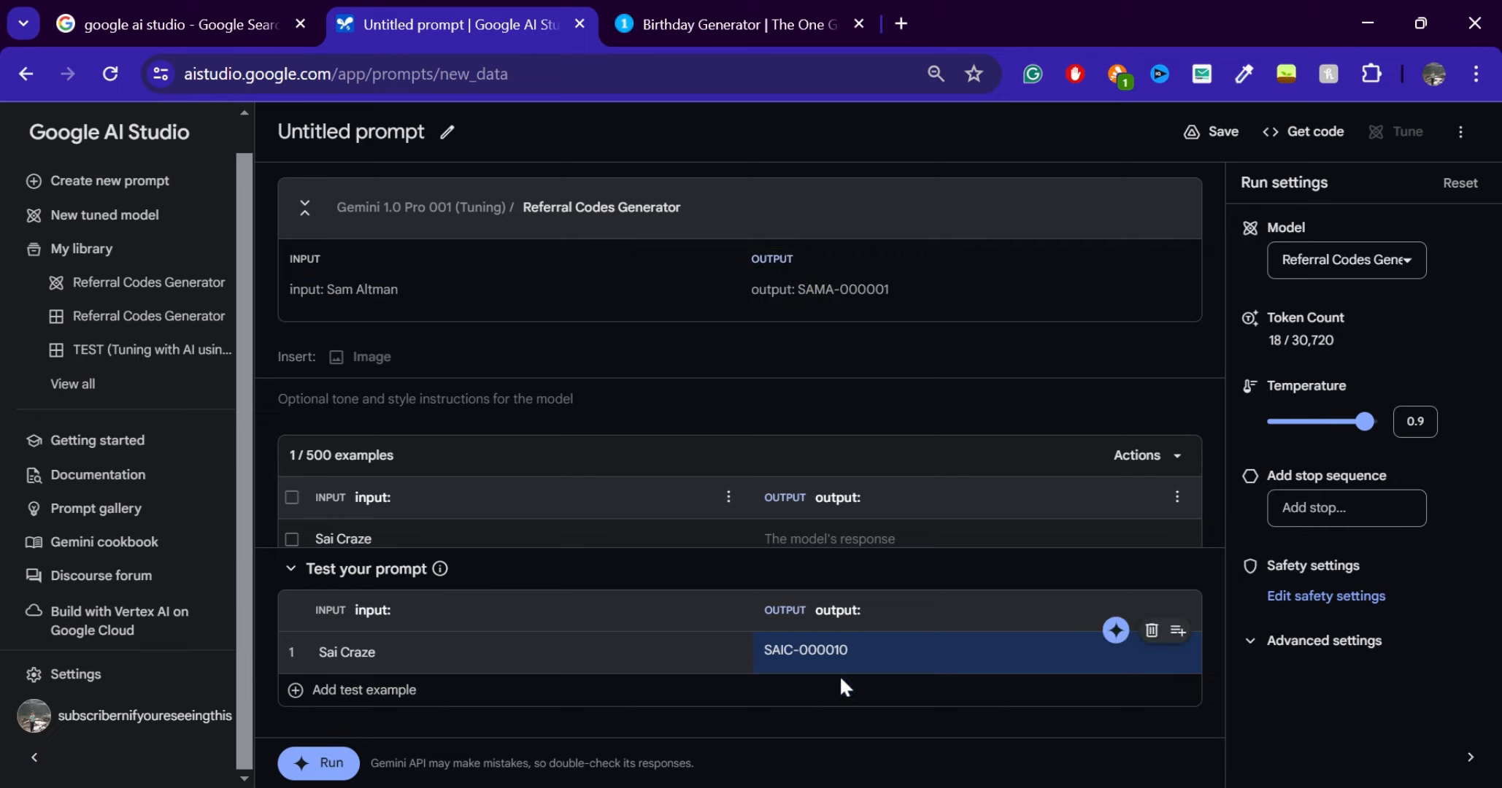
Generate the same test's response with Gemini 1.5 Pro for comparison, then switch the model back to Referral Codes Generator
click(1347, 260)
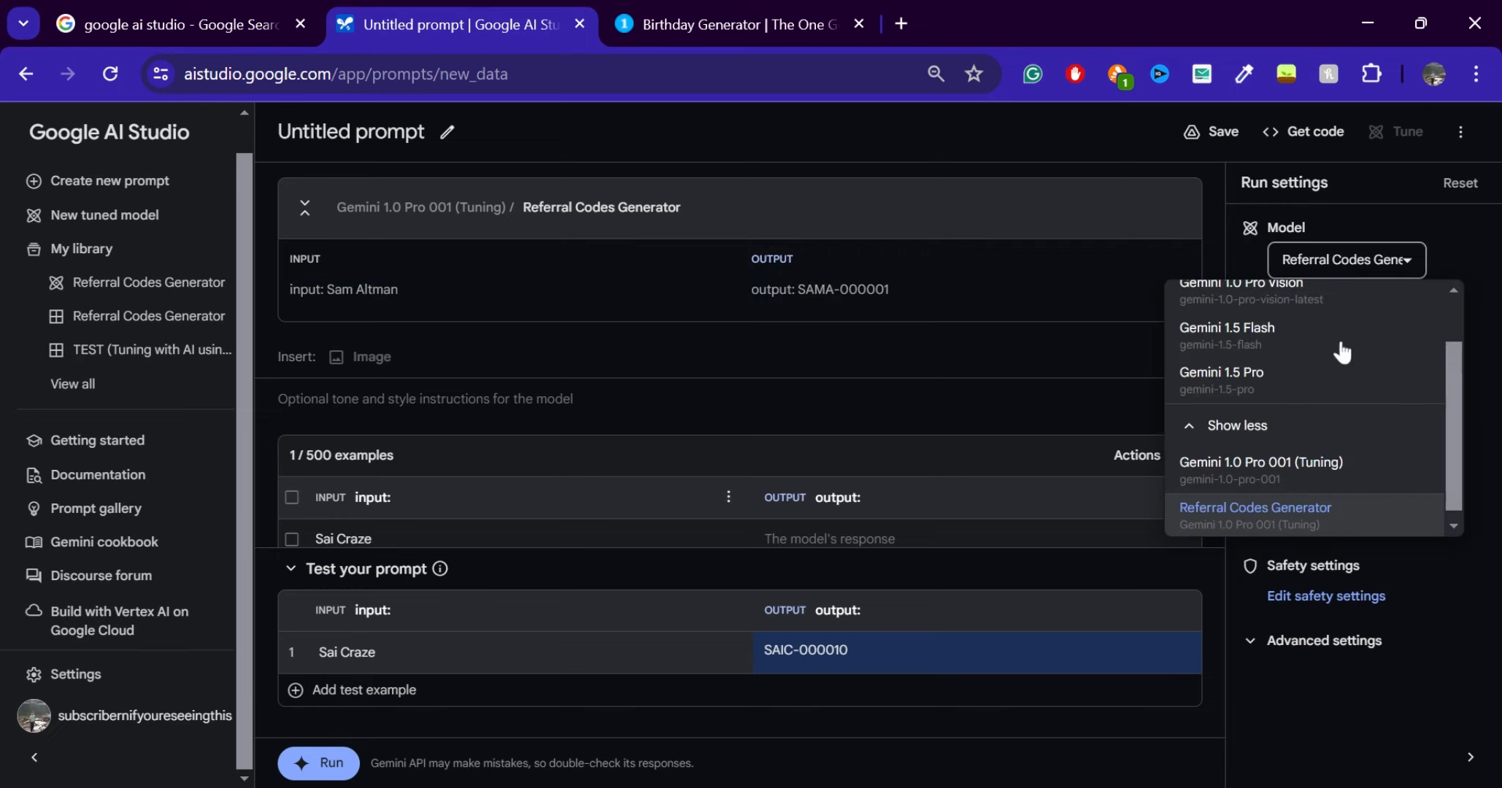
click(1307, 371)
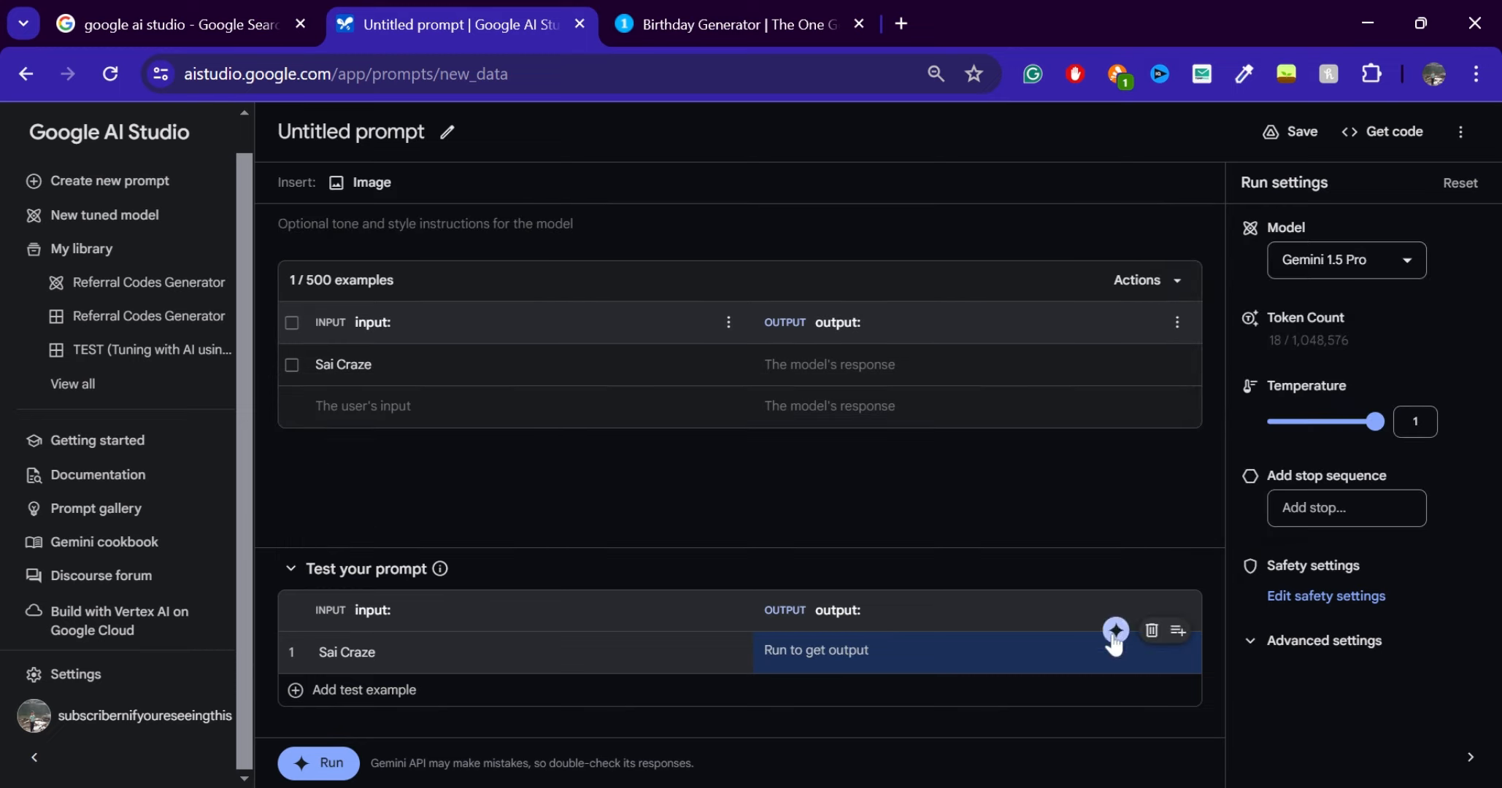
click(1116, 631)
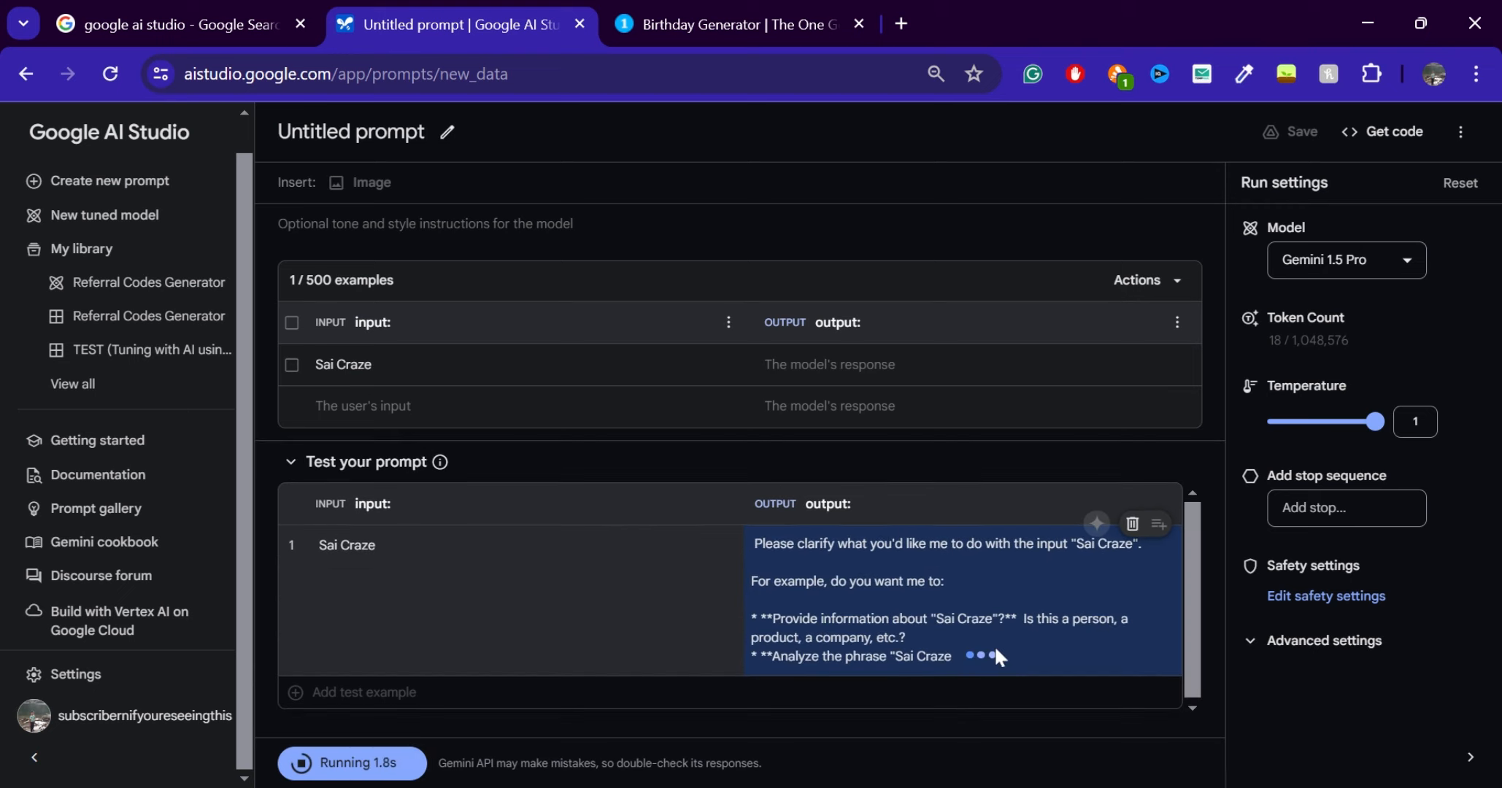
click(1390, 262)
scroll(1285, 473, down, 2)
click(1176, 522)
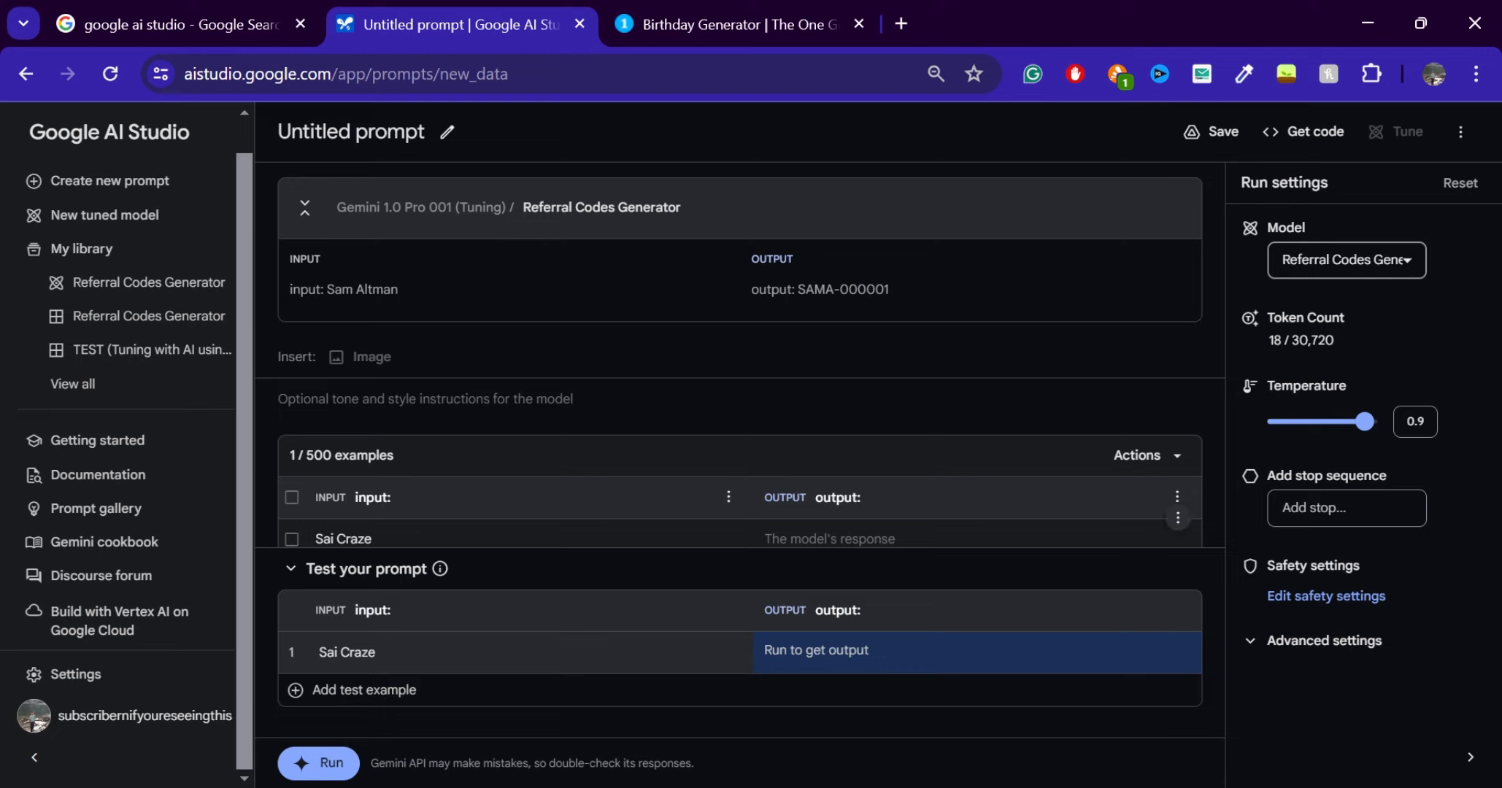
Fill in the first example's output with the full name written as one word, followed by "-2093"
click(866, 540)
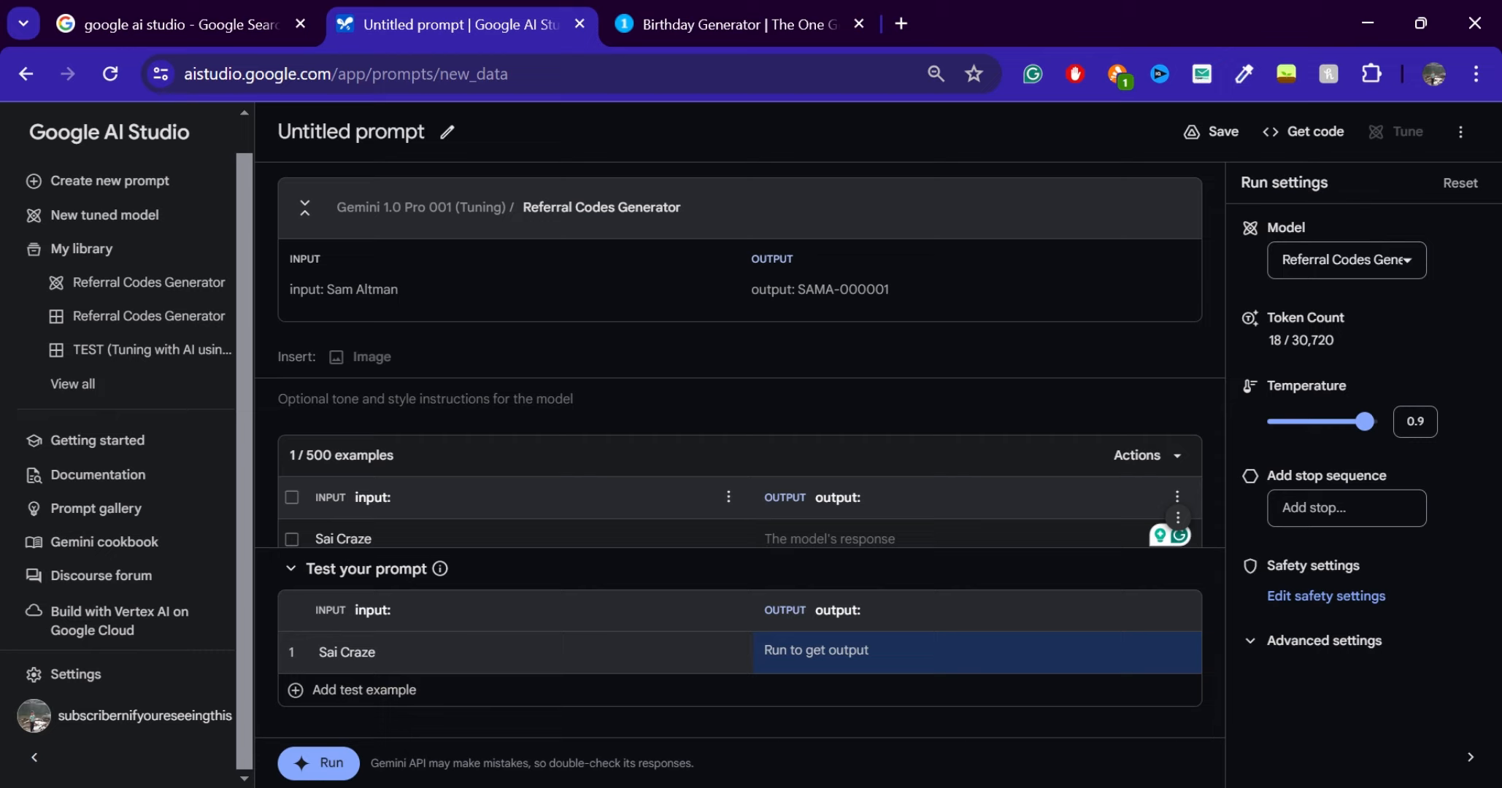
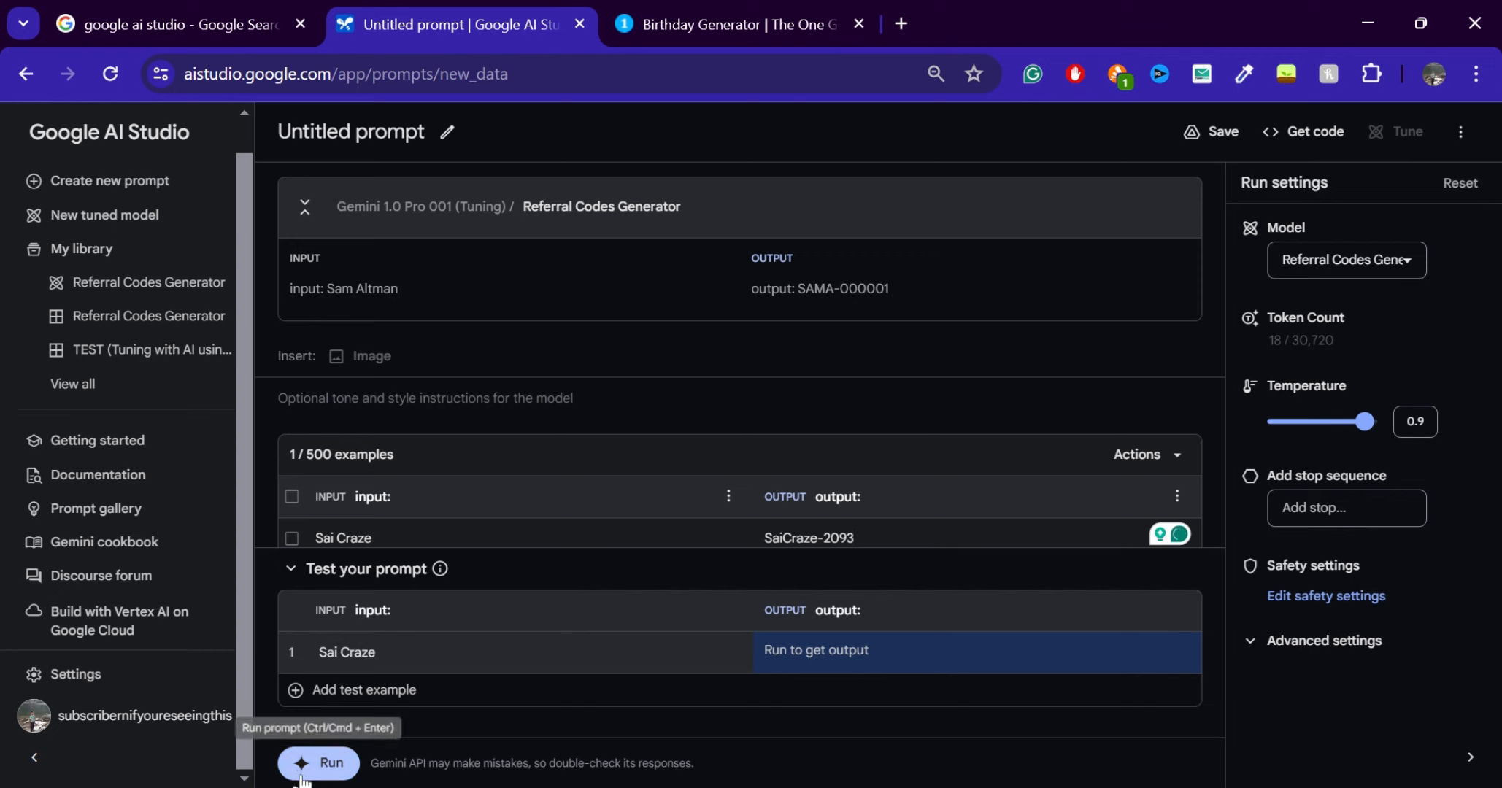
Generate a response for the test input with the tuned model using the completed example
click(611, 10)
click(487, 11)
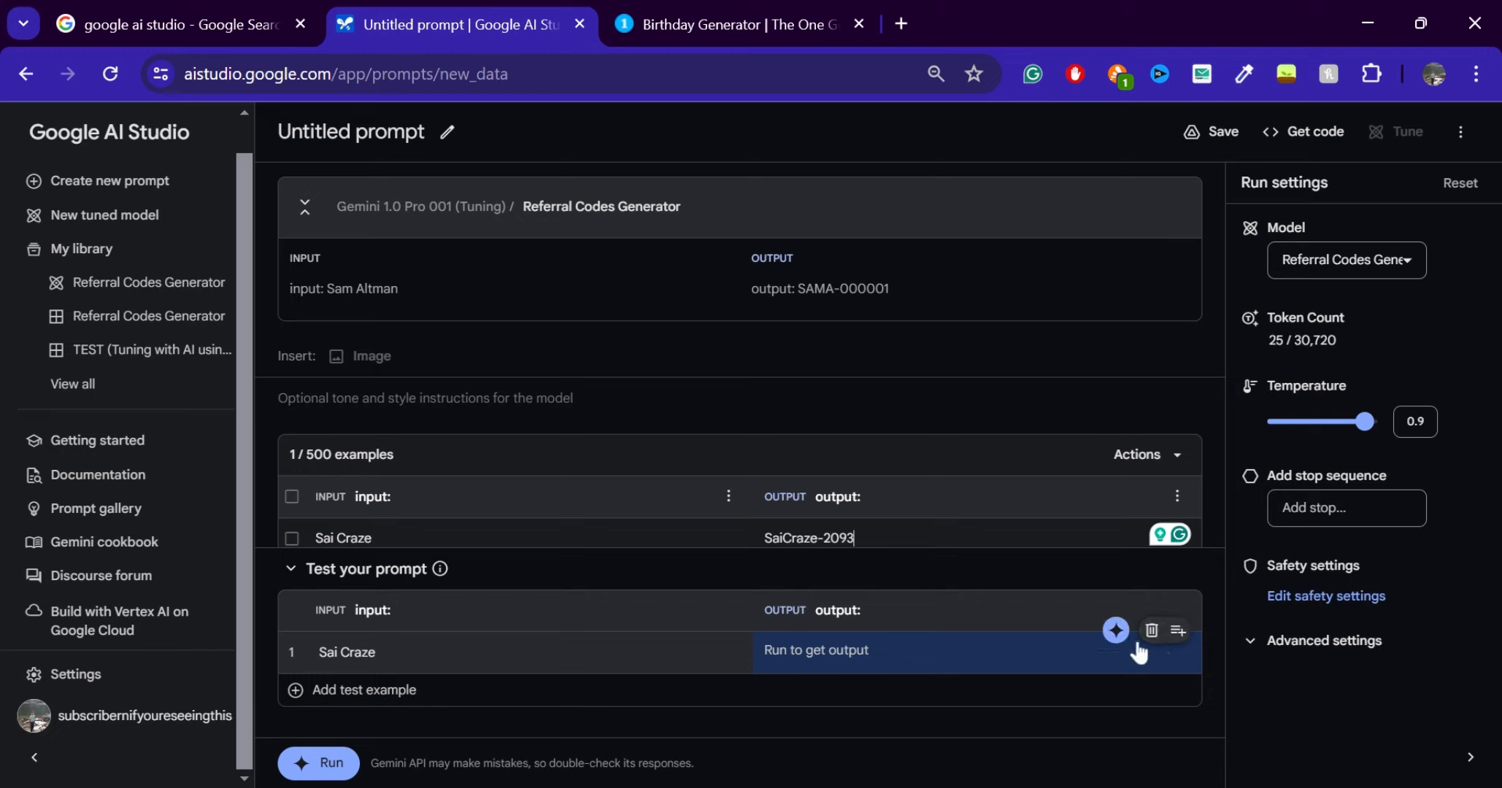
click(1116, 634)
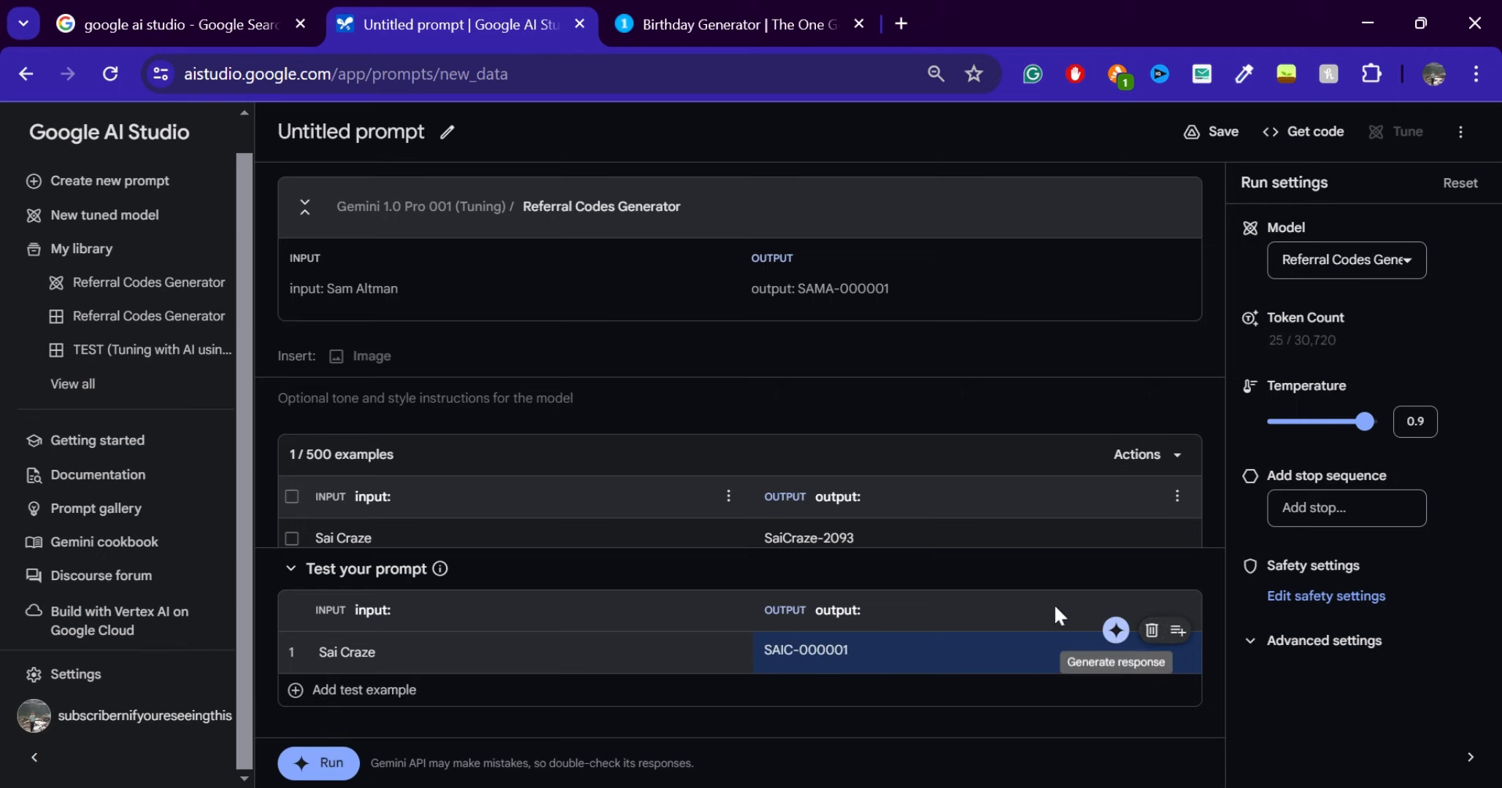
Compare the code format of the example's output with the tuned model's sample output and the test result
scroll(847, 508, down, 3)
drag(857, 365, 764, 365)
scroll(740, 362, up, 3)
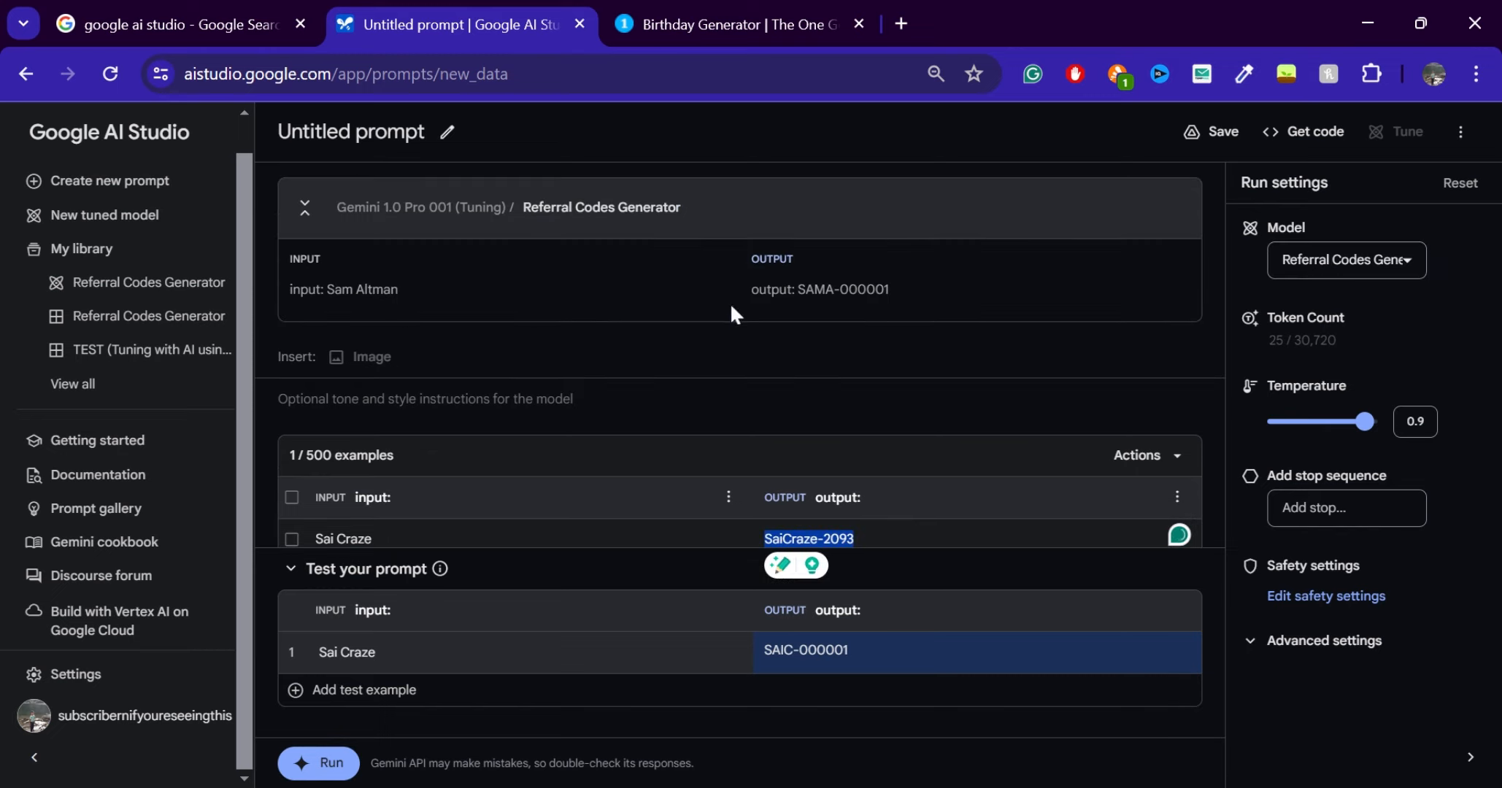
mouse_move(890, 290)
mouse_down()
mouse_move(849, 290)
mouse_move(894, 295)
mouse_up()
click(906, 456)
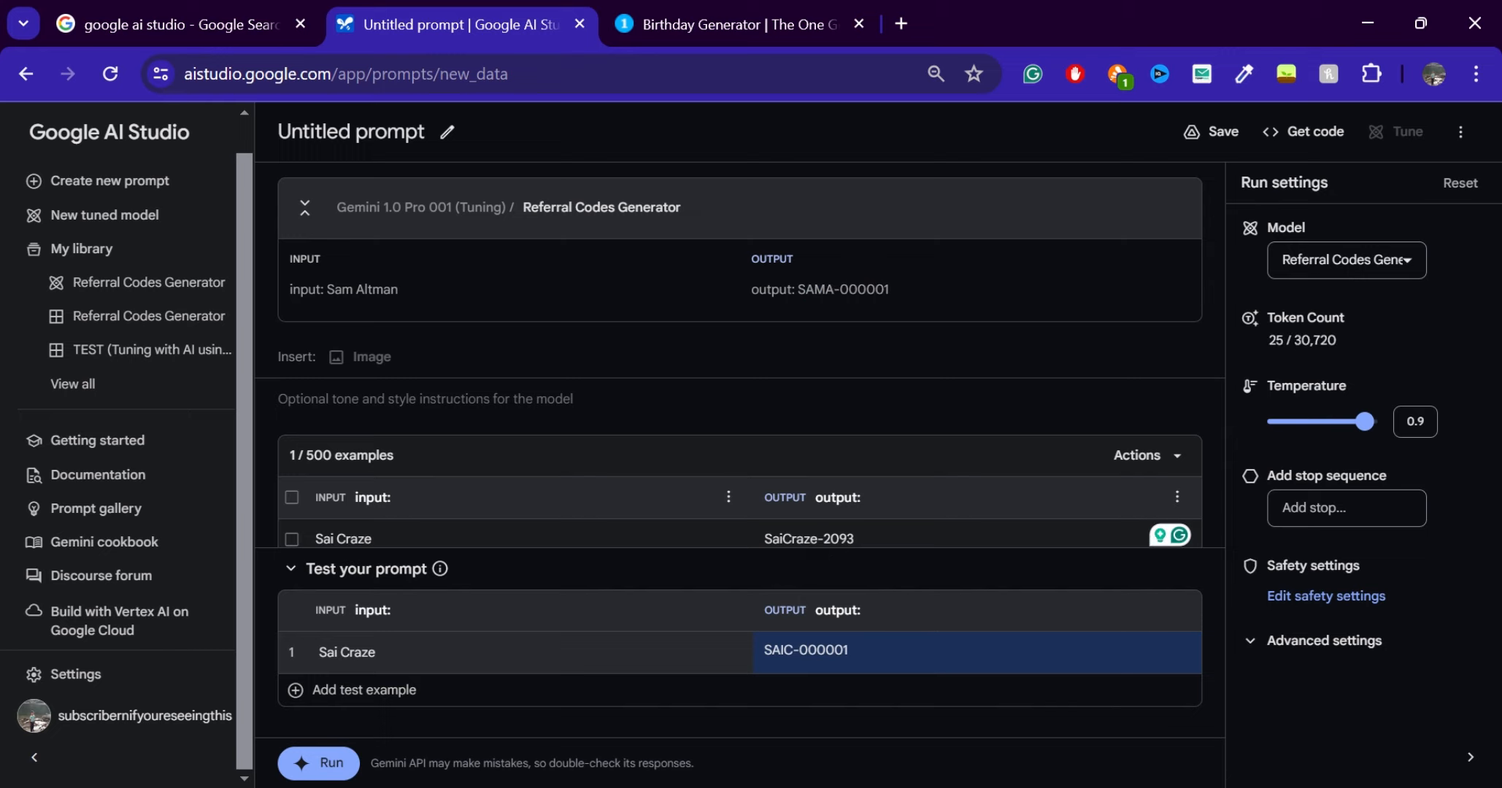
Replace the first example's output with "SAIC-2093" and regenerate the test response with the tuned model
drag(856, 538, 762, 539)
key(BackSpace)
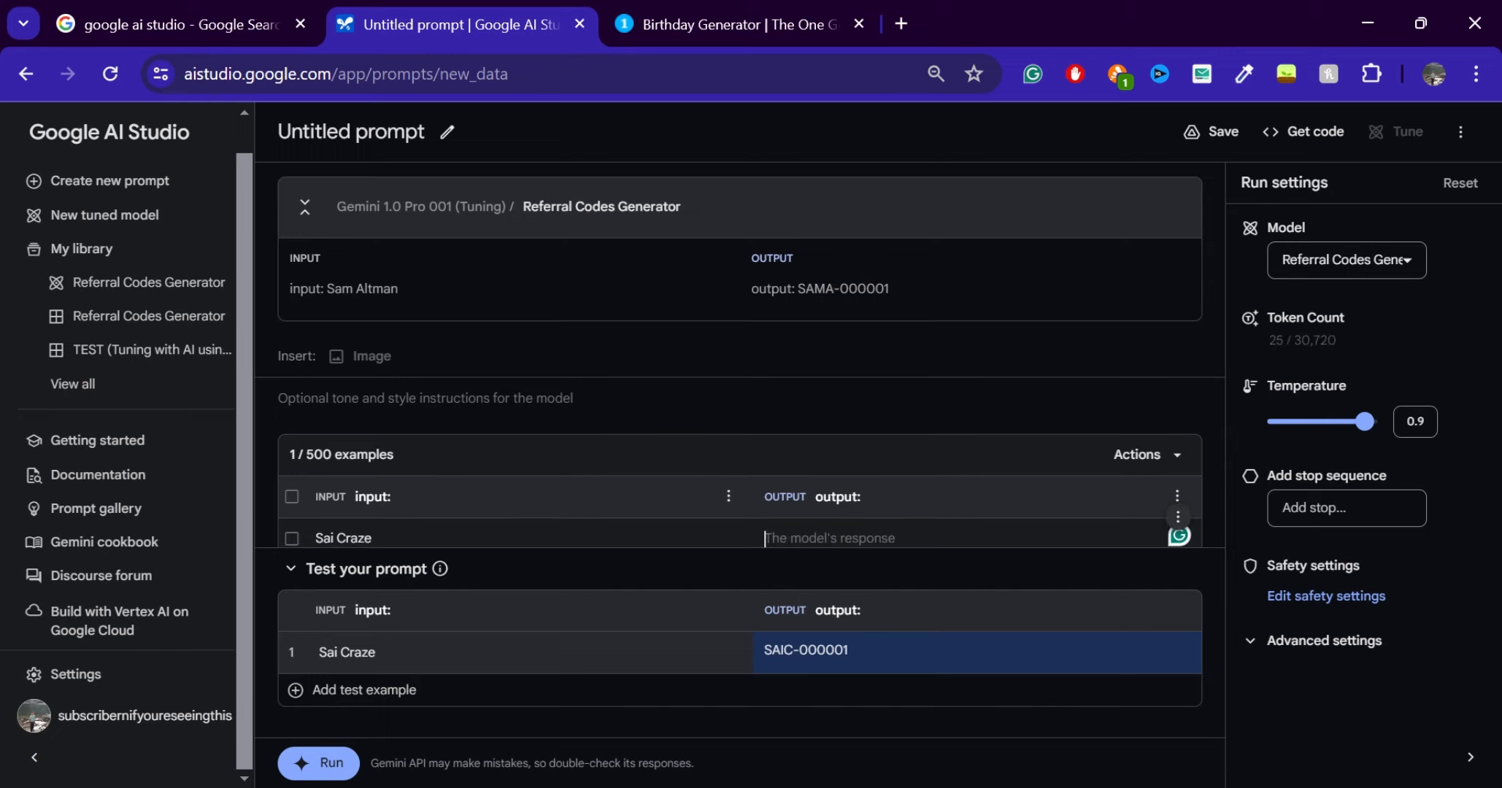
text(SAIC-)
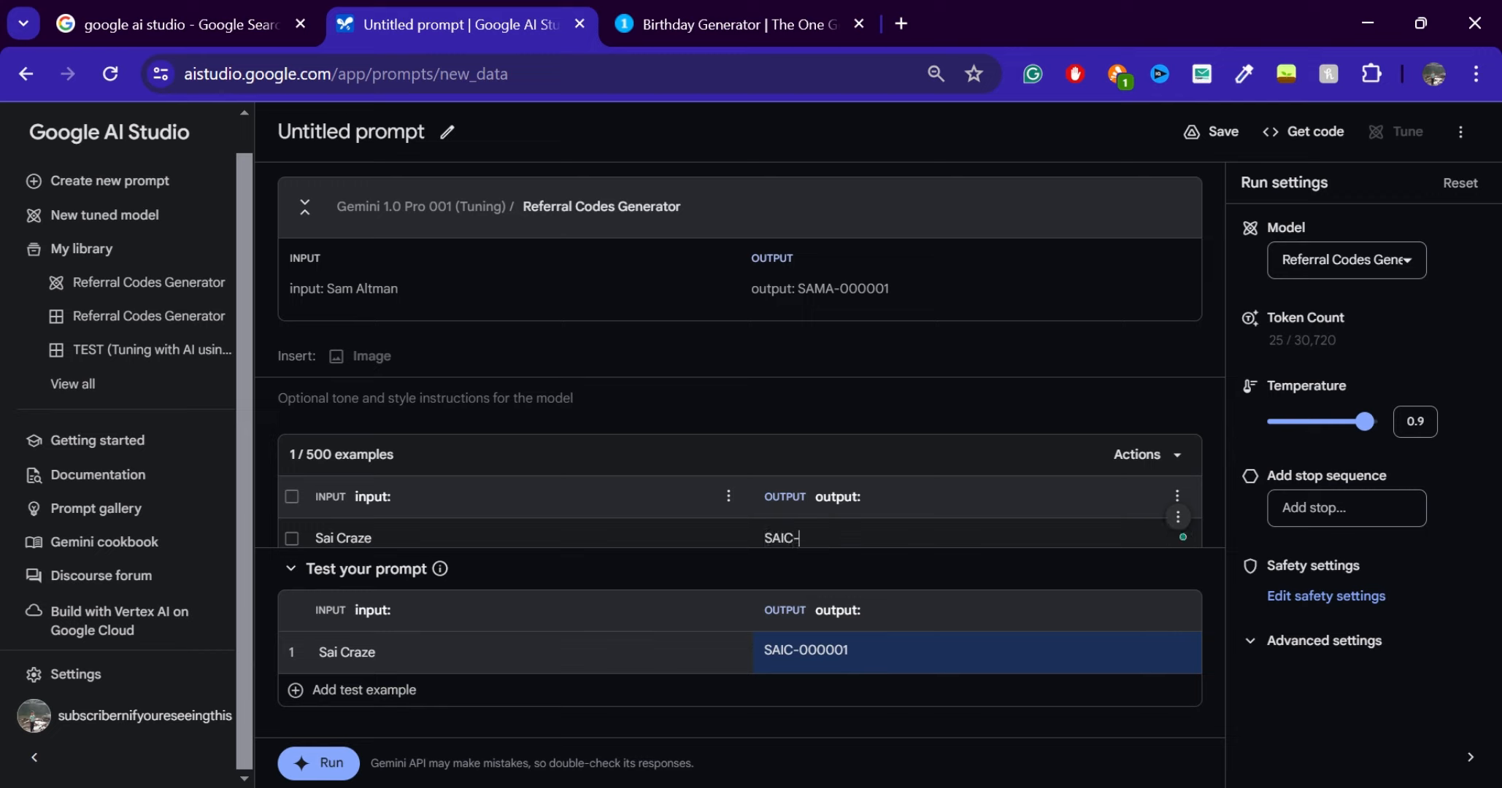
text(2093)
click(1115, 631)
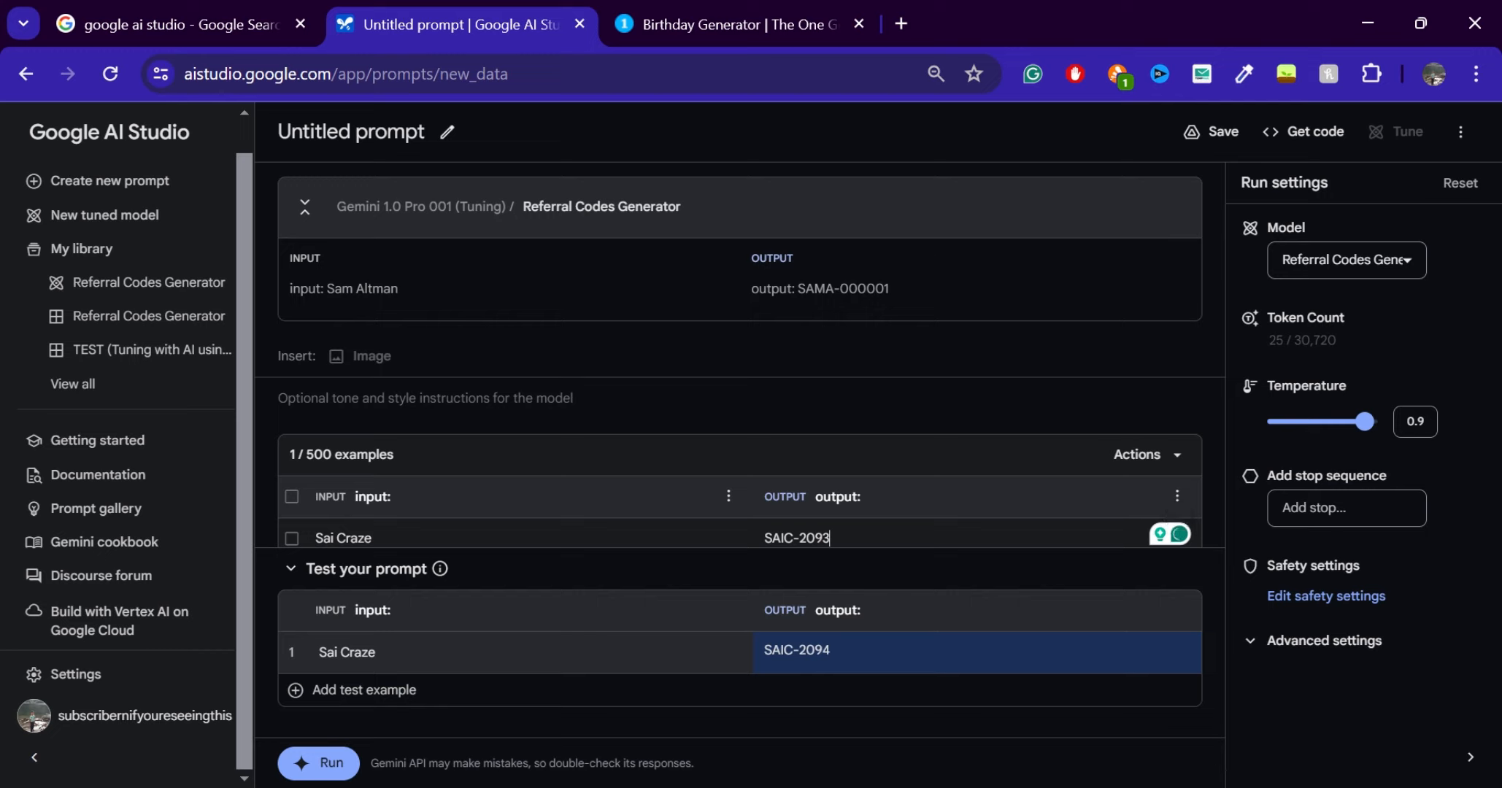
Extend the first example's output code to the full name in capitals before "-2093", and regenerate the test response
drag(797, 290, 909, 292)
click(869, 276)
text(RAZE)
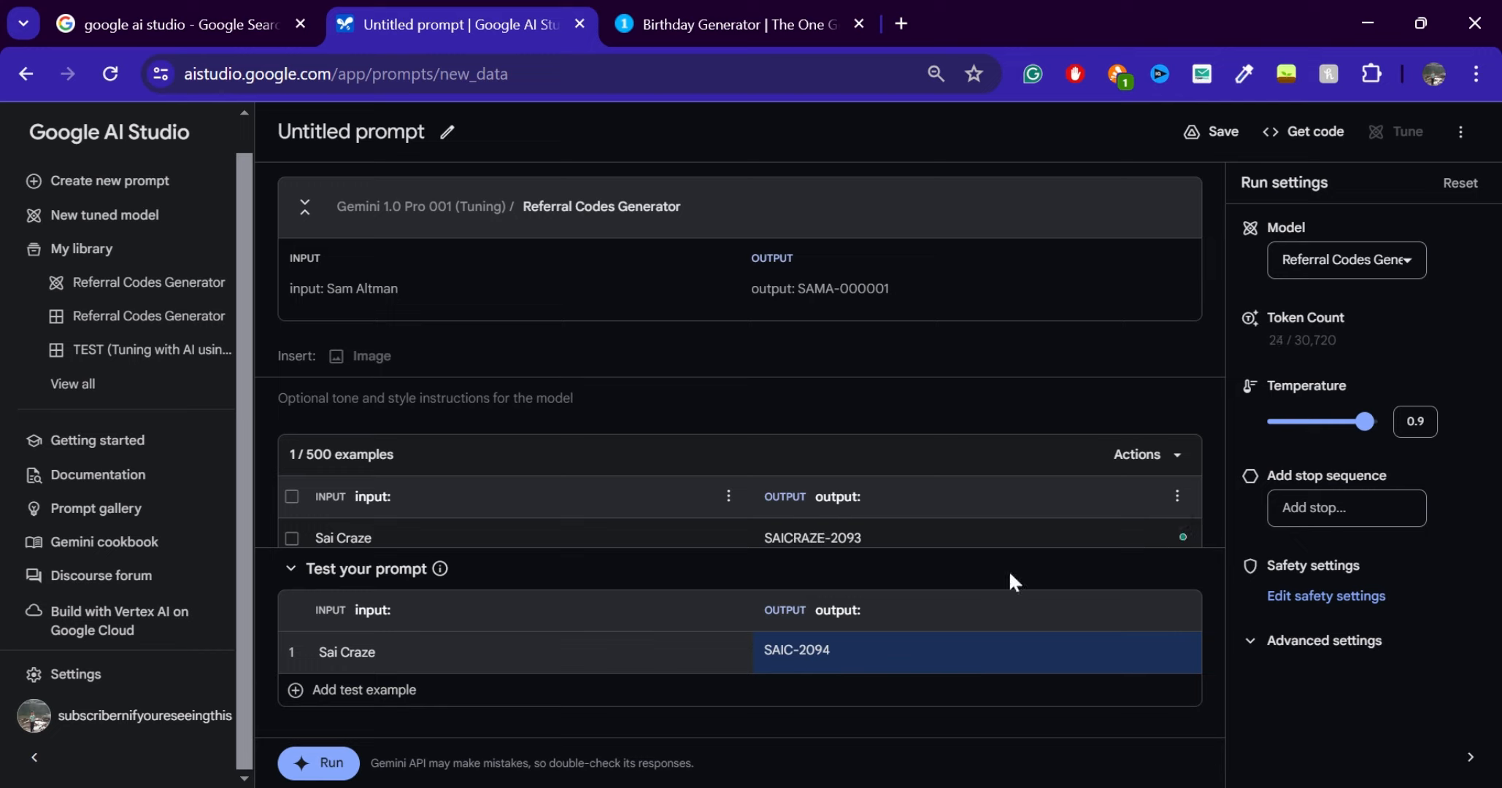
click(1117, 635)
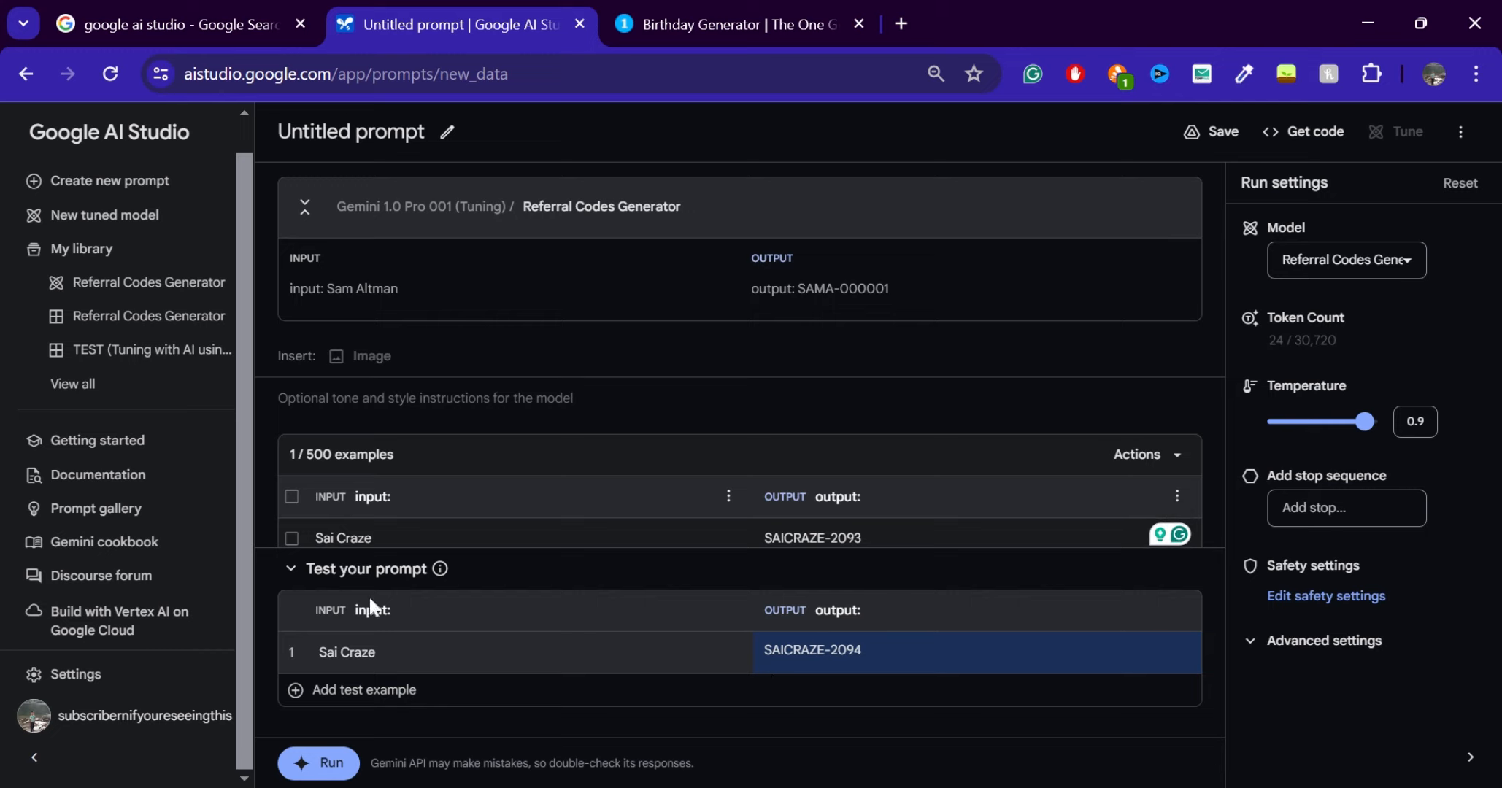
Try the first example's output code with "raze" in lowercase, and regenerate the test response
key(BackSpace)
key(BackSpace)
key(BackSpace)
key(BackSpace)
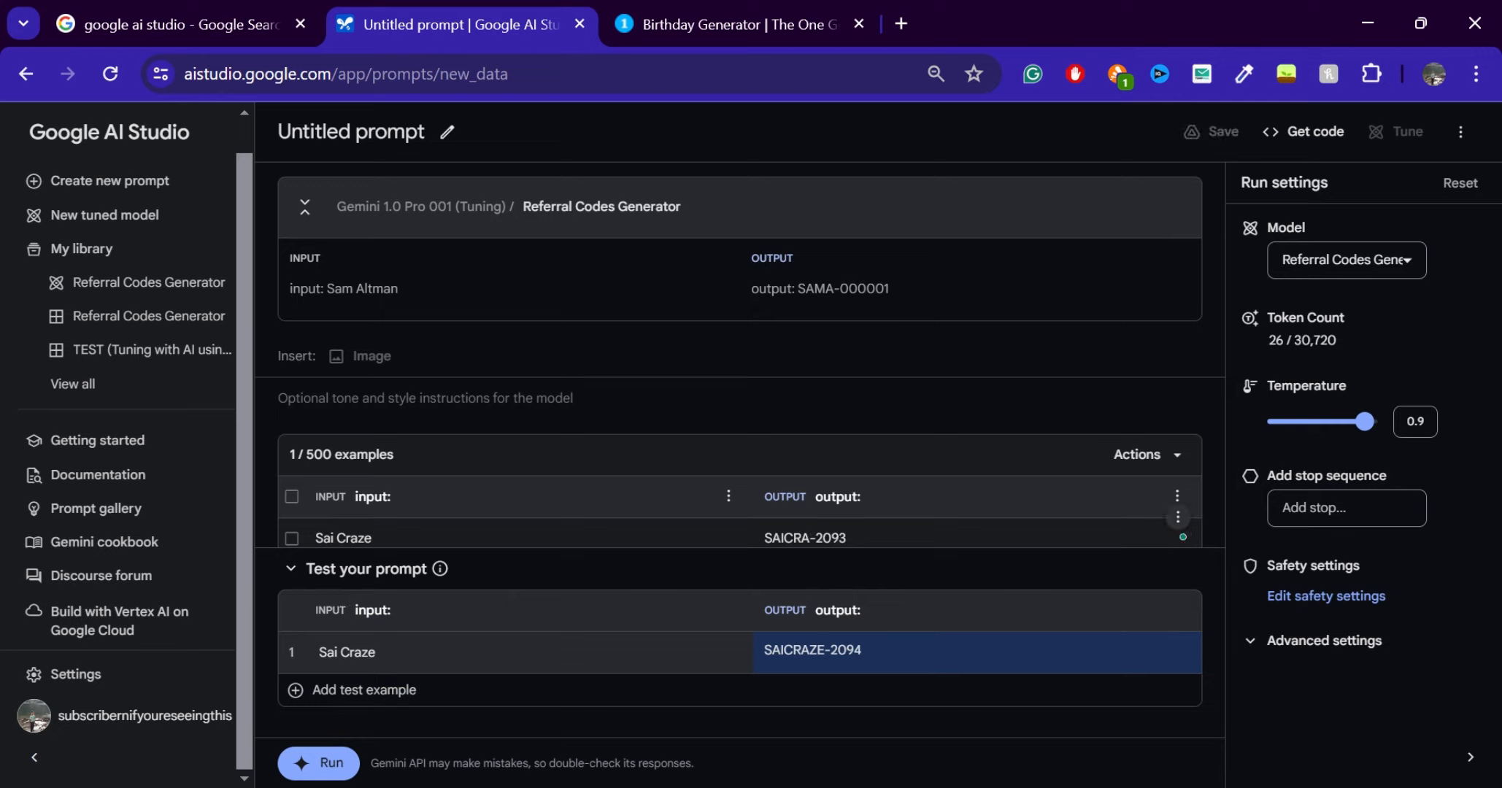
text(raze)
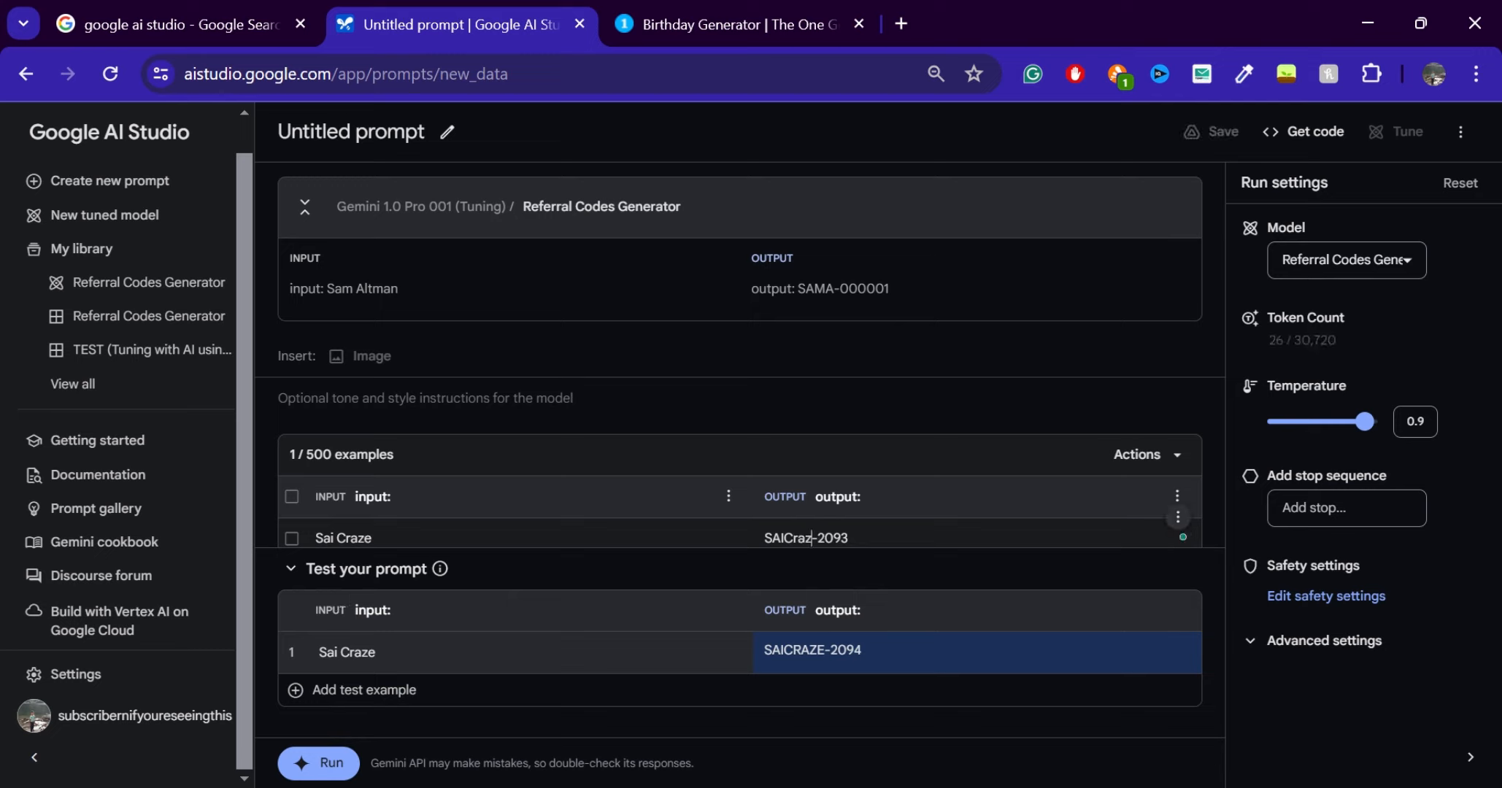
click(1116, 630)
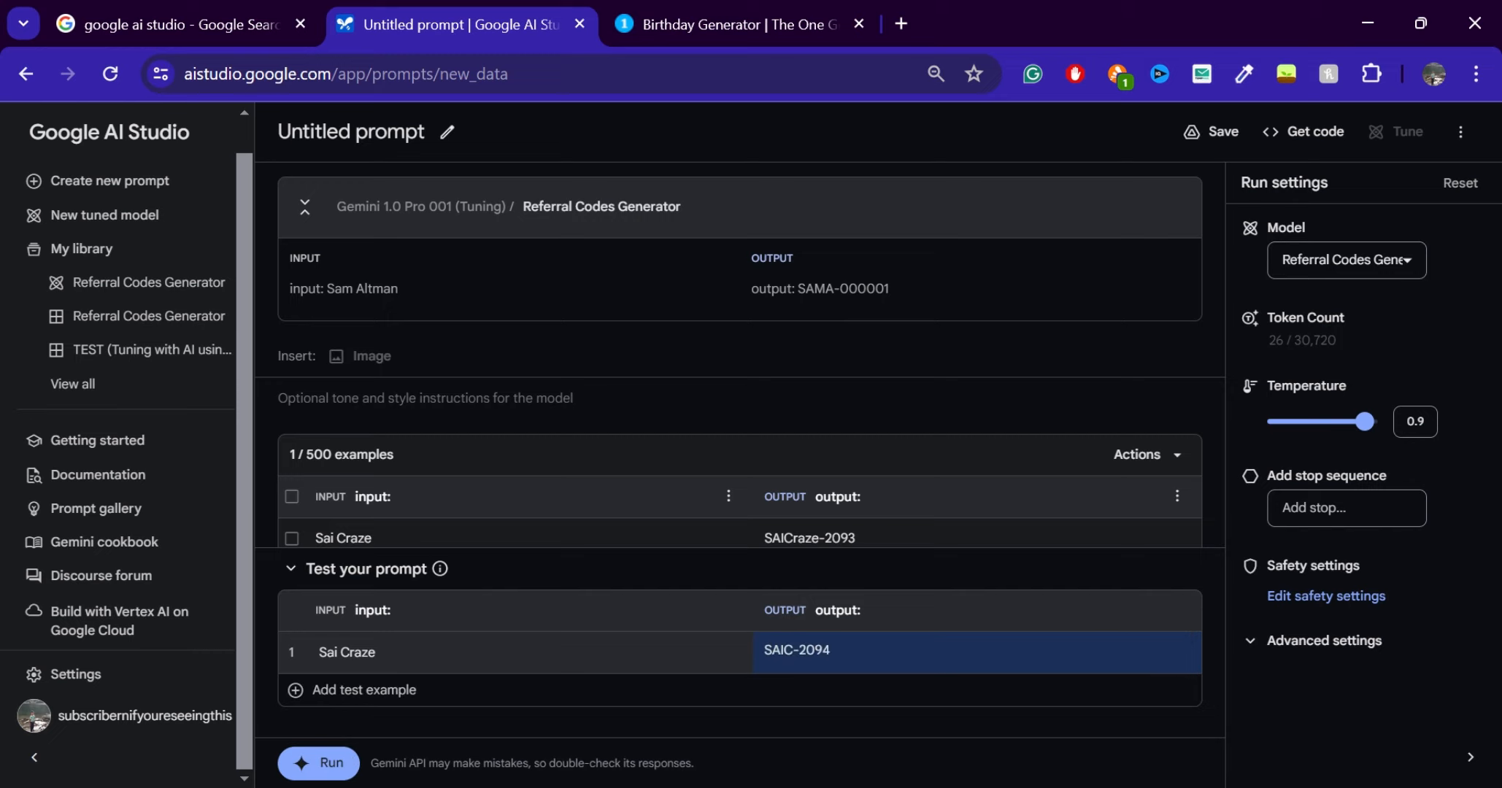
Change the lowercase letters in the first example's output back to capitals "RAZE" and regenerate the test response
drag(819, 538, 784, 539)
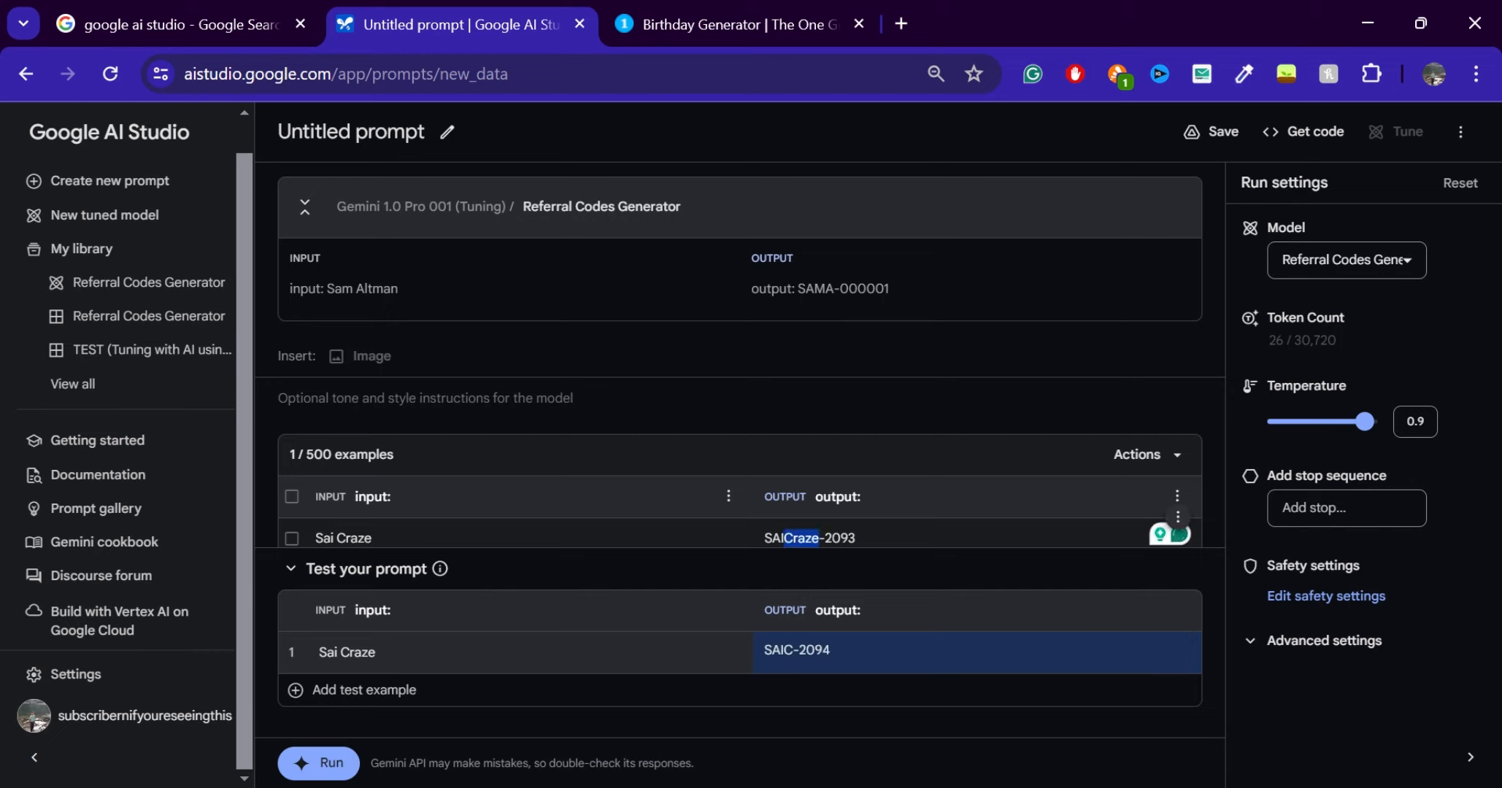
mouse_move(798, 289)
mouse_down()
mouse_move(850, 289)
mouse_move(825, 289)
mouse_up()
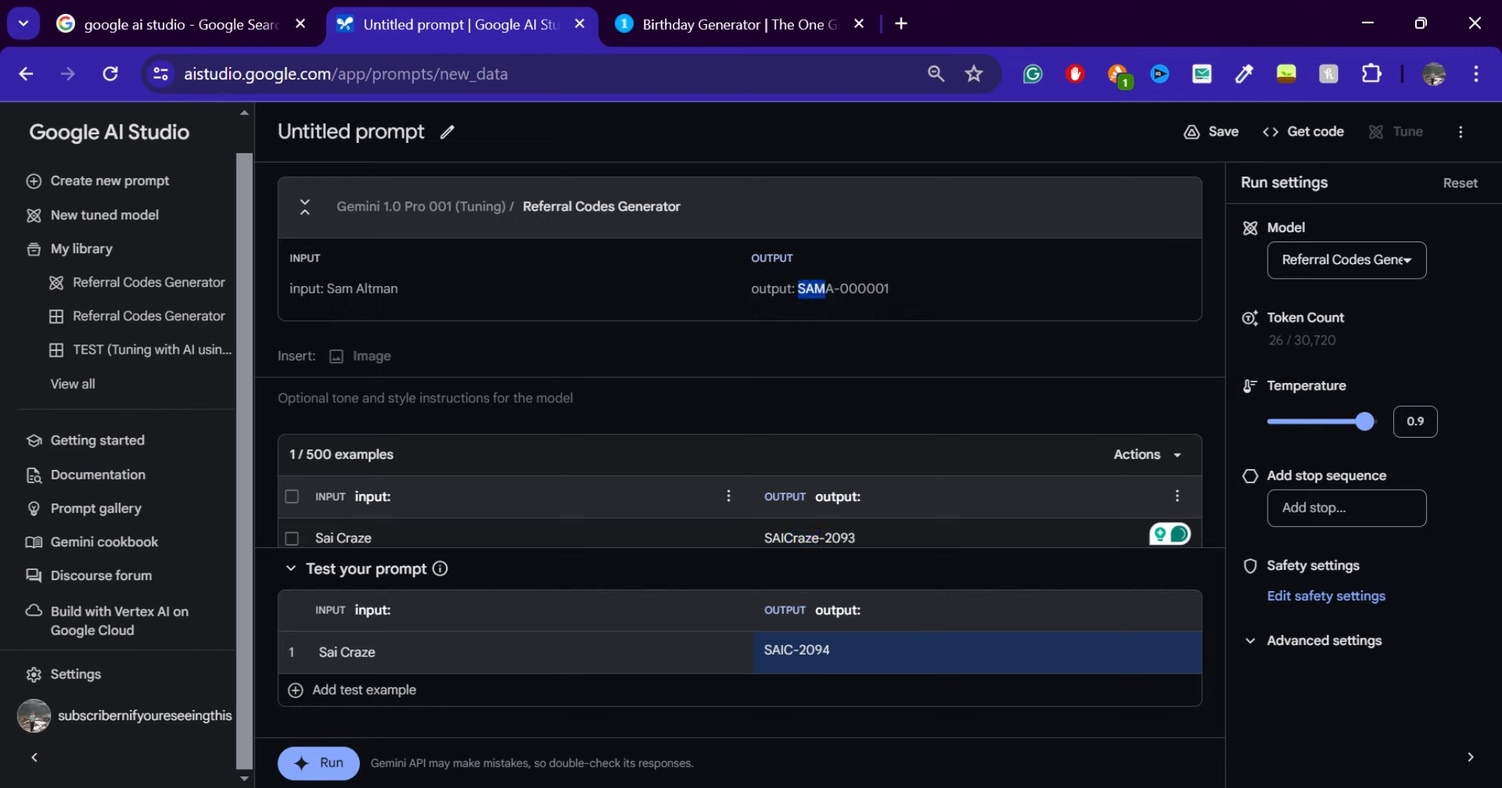
drag(819, 538, 794, 556)
text(RAZE)
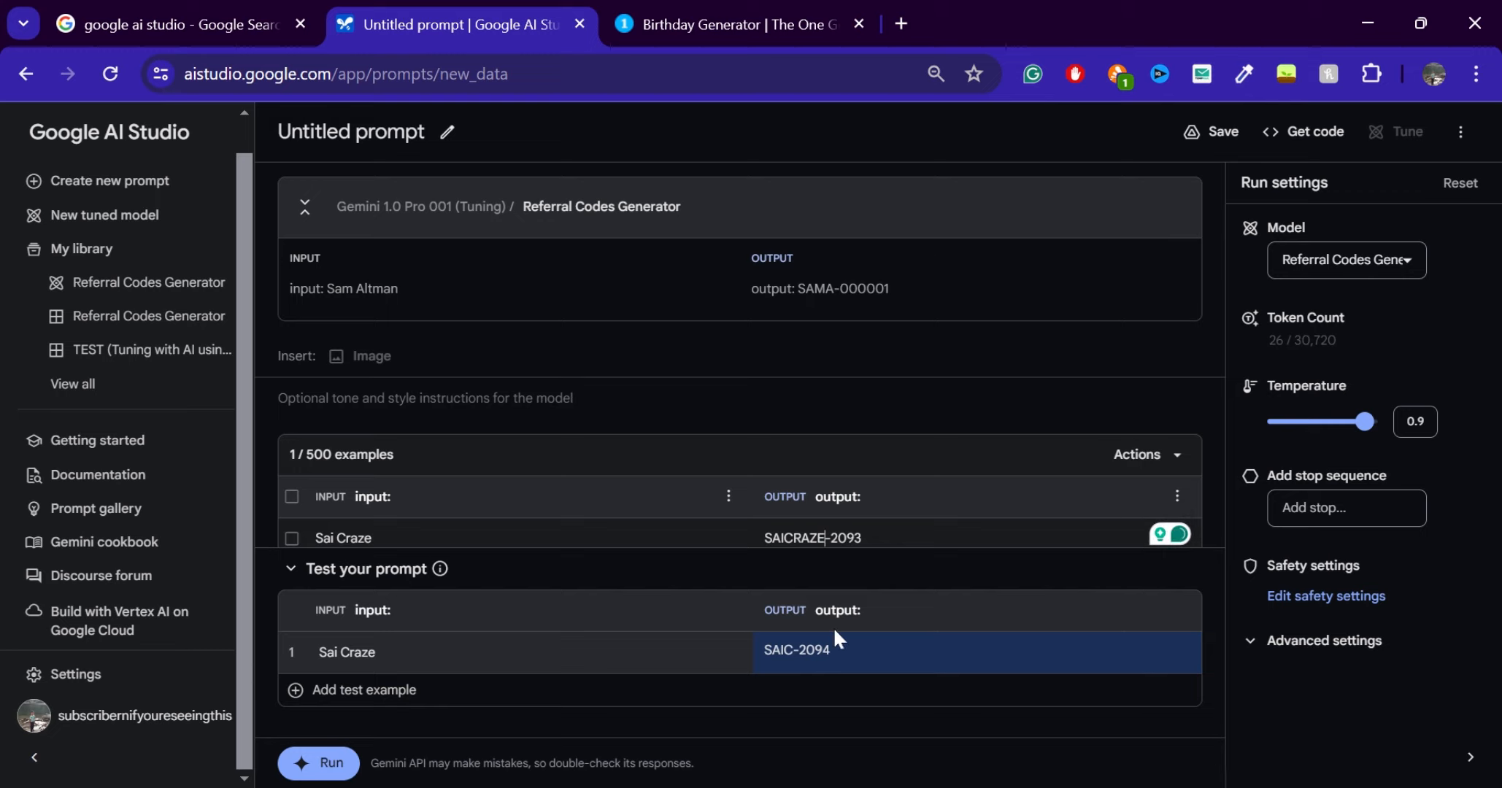
click(1123, 644)
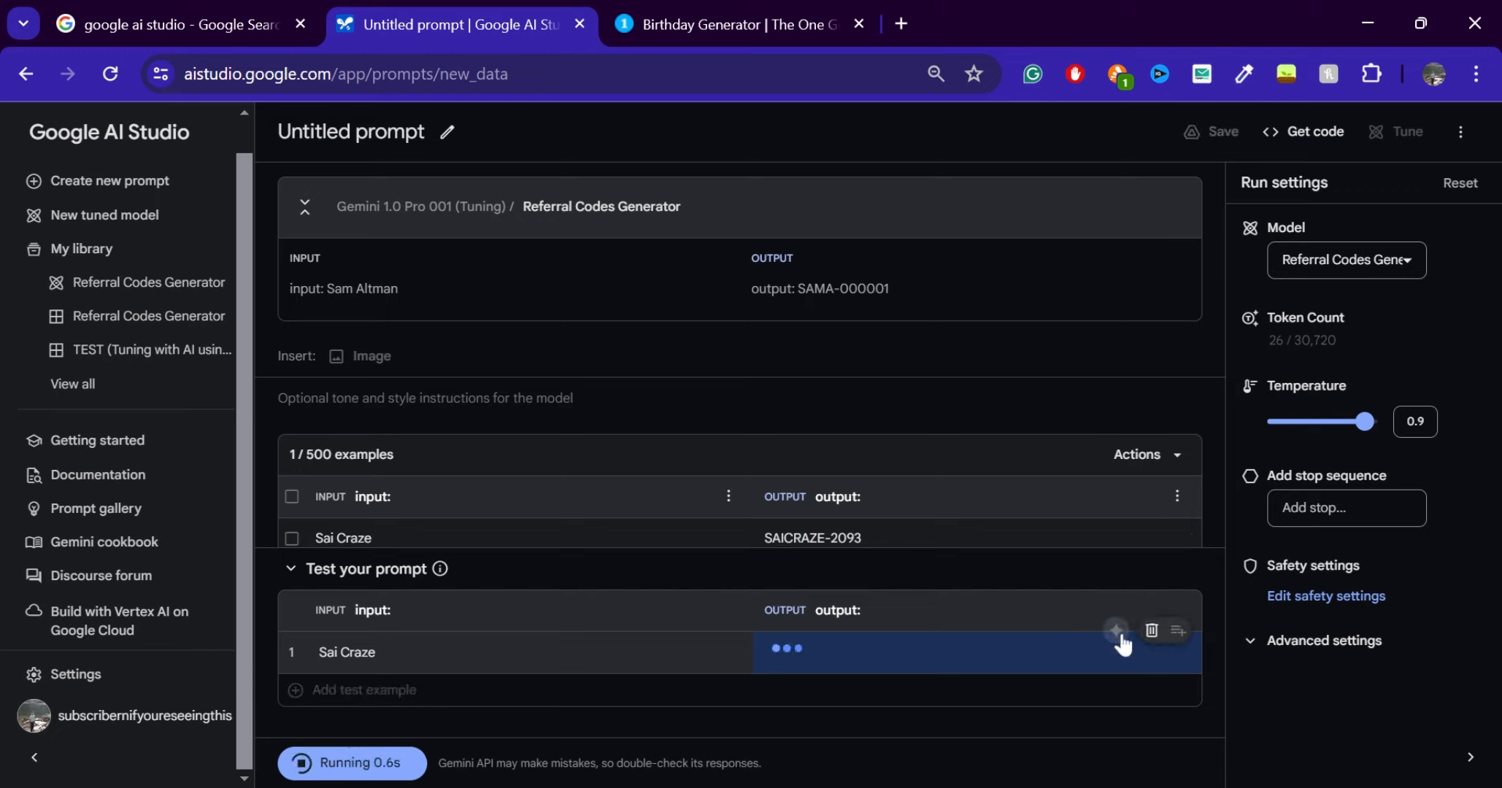
Collapse the prompt test area and add a second example with the input "Marques Brownlee"
click(291, 569)
scroll(741, 540, down, 3)
scroll(1140, 271, up, 3)
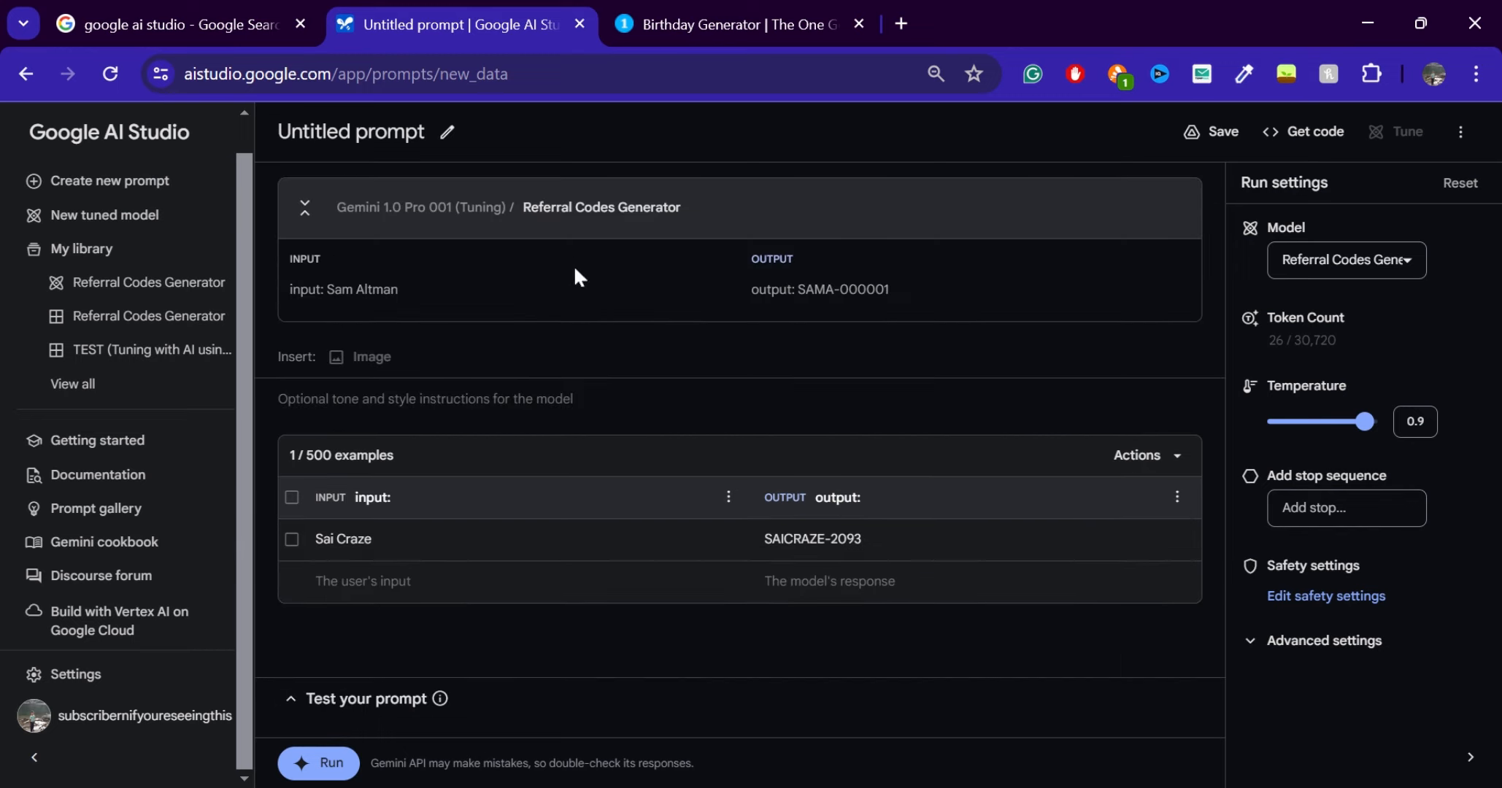
click(407, 582)
text(Marque)
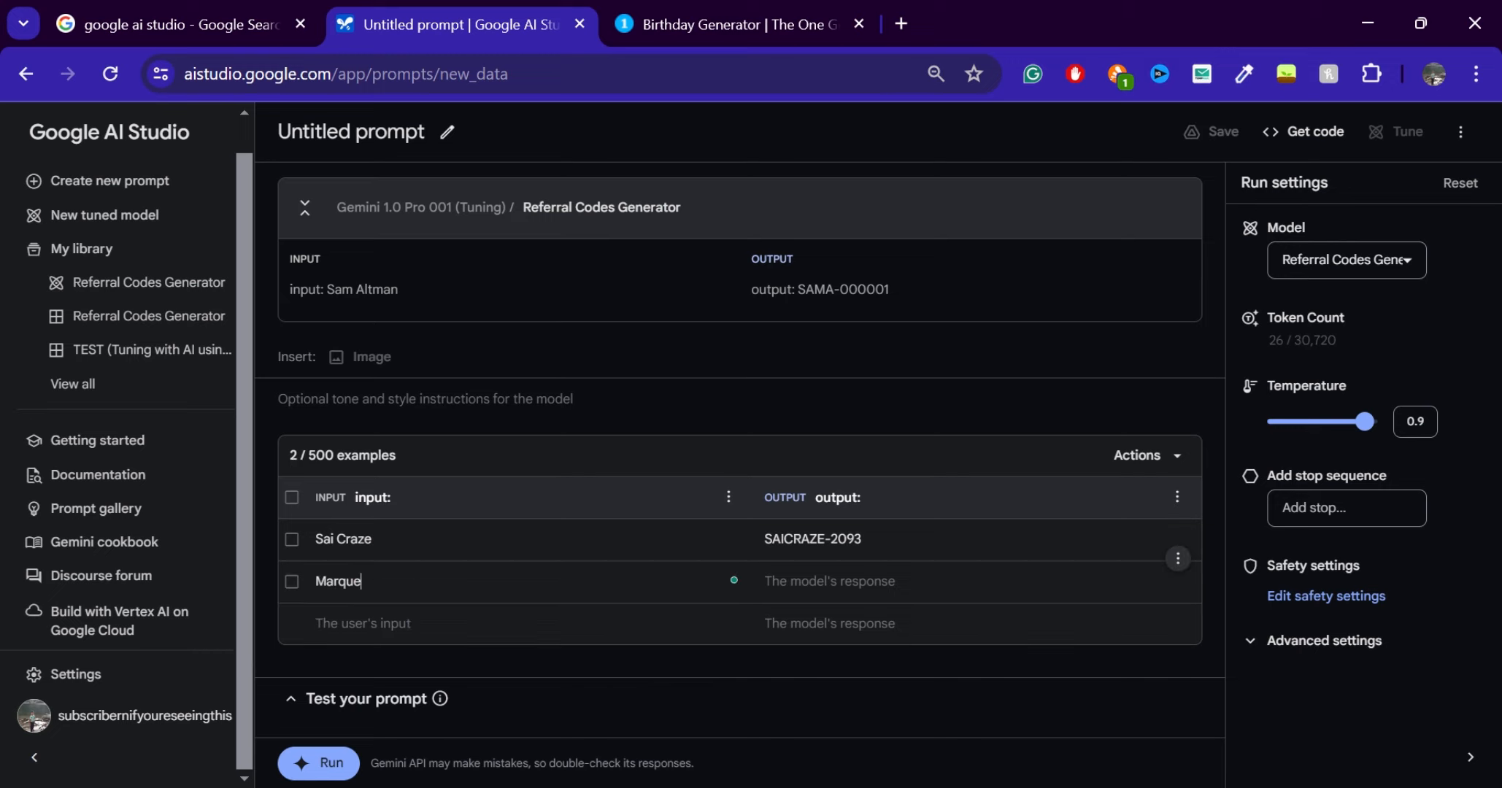
text(s Brownlee)
Fill in the second example's output as "MARQUESBROWNLEE-2094" and run the prompt test with both examples
click(813, 579)
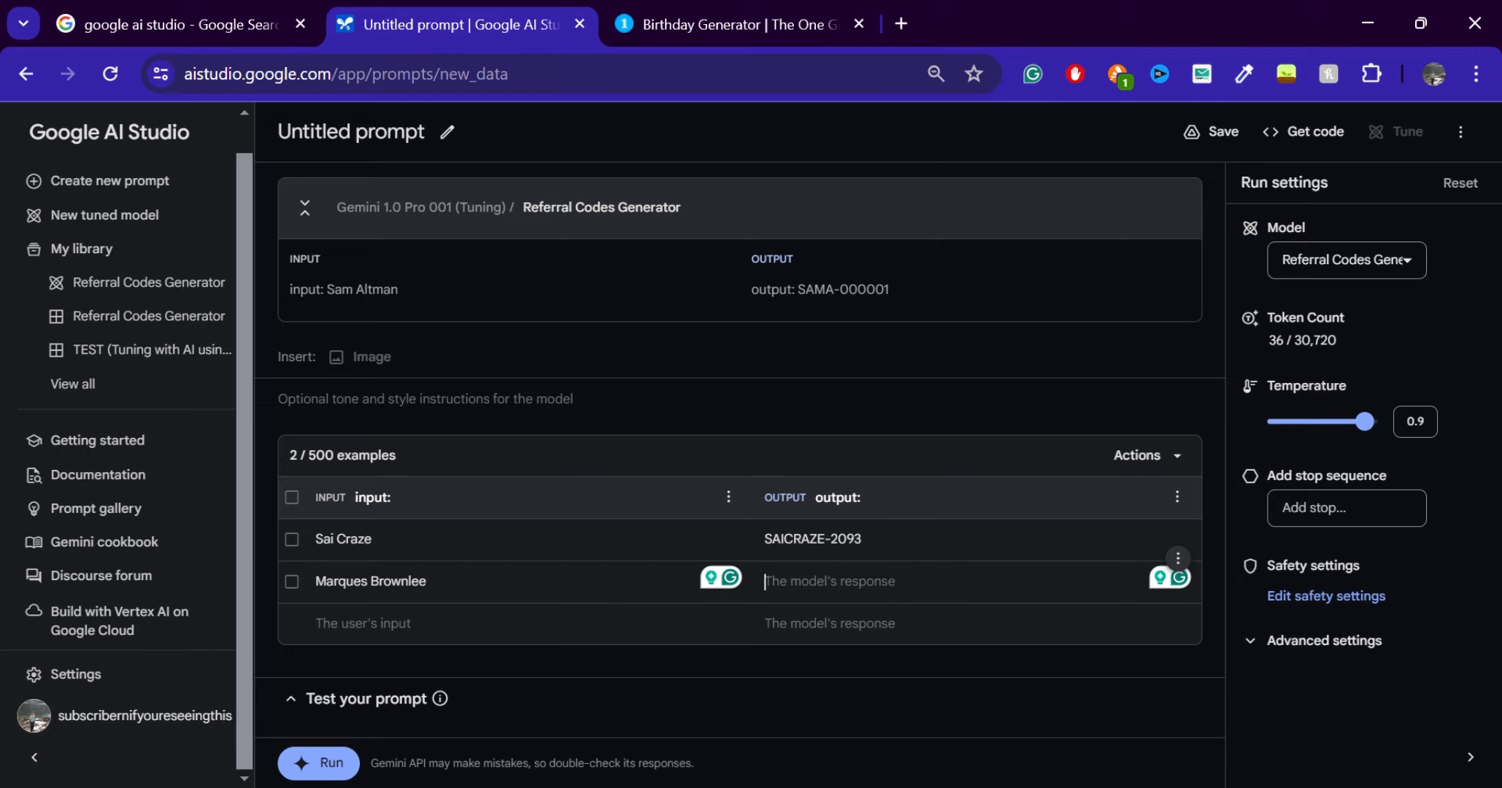
text(MARQUES)
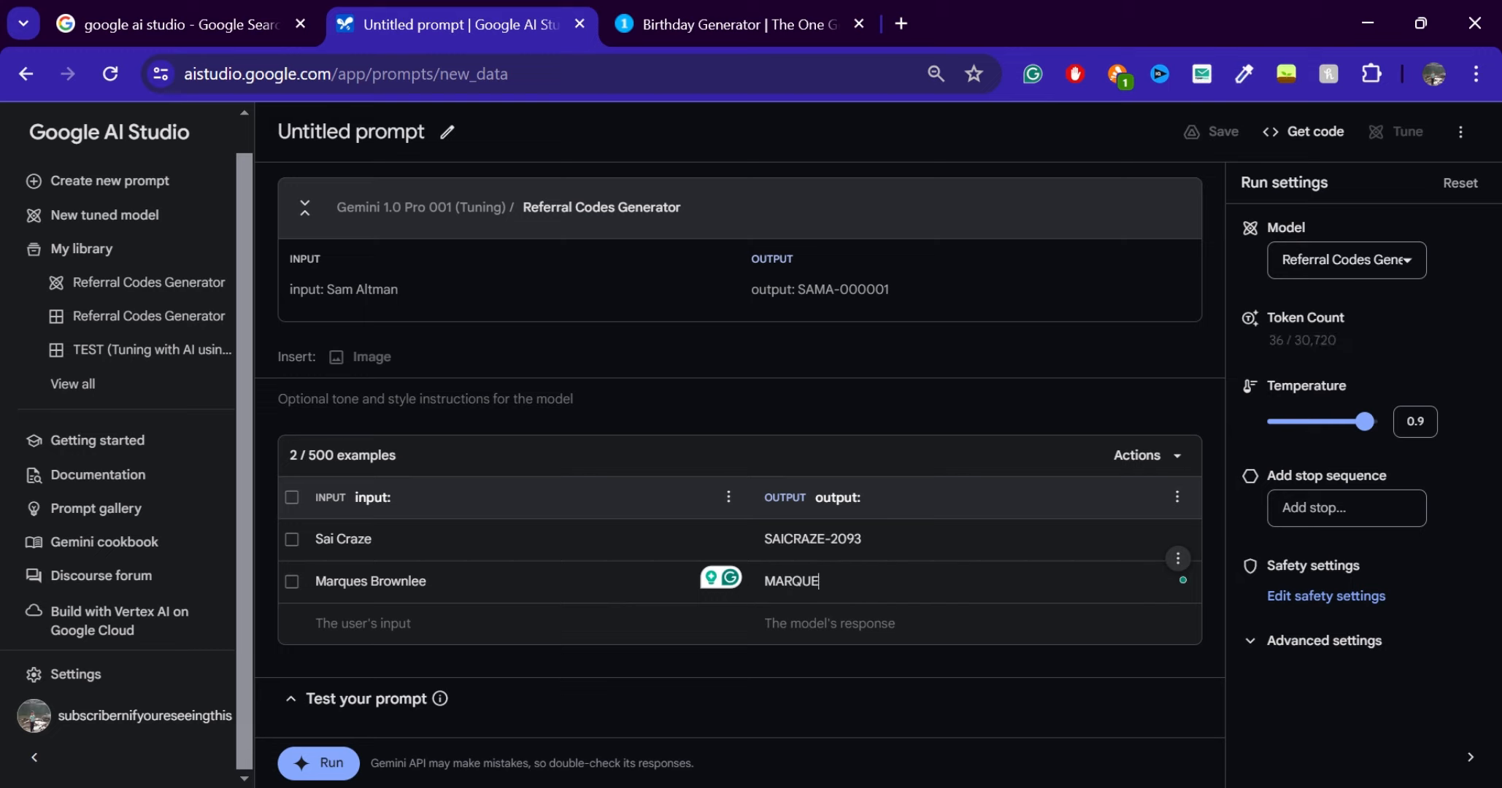
key(BackSpace)
key(BackSpace)
text(UEESBROWNLEE)
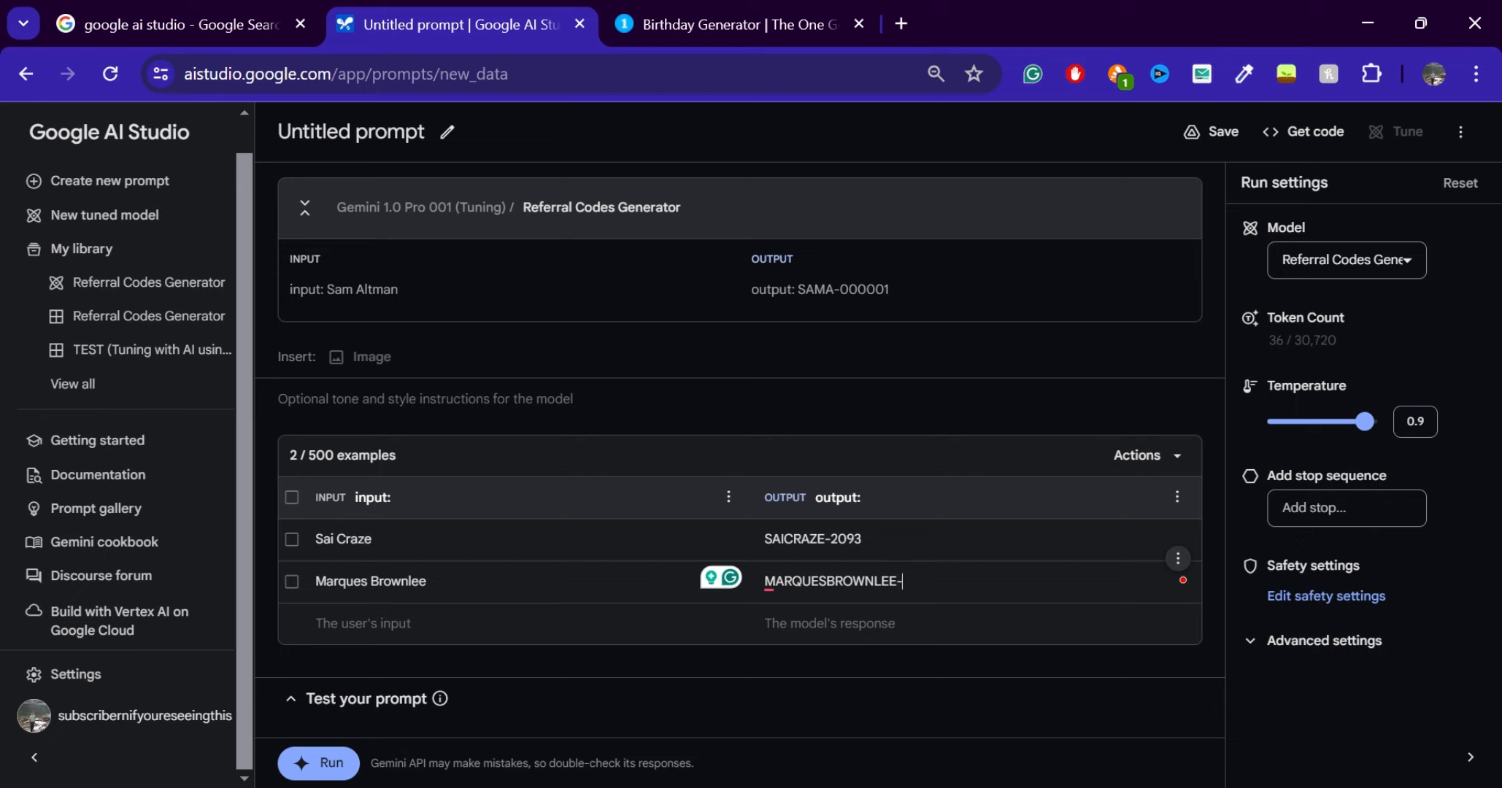
text(-2094)
click(310, 763)
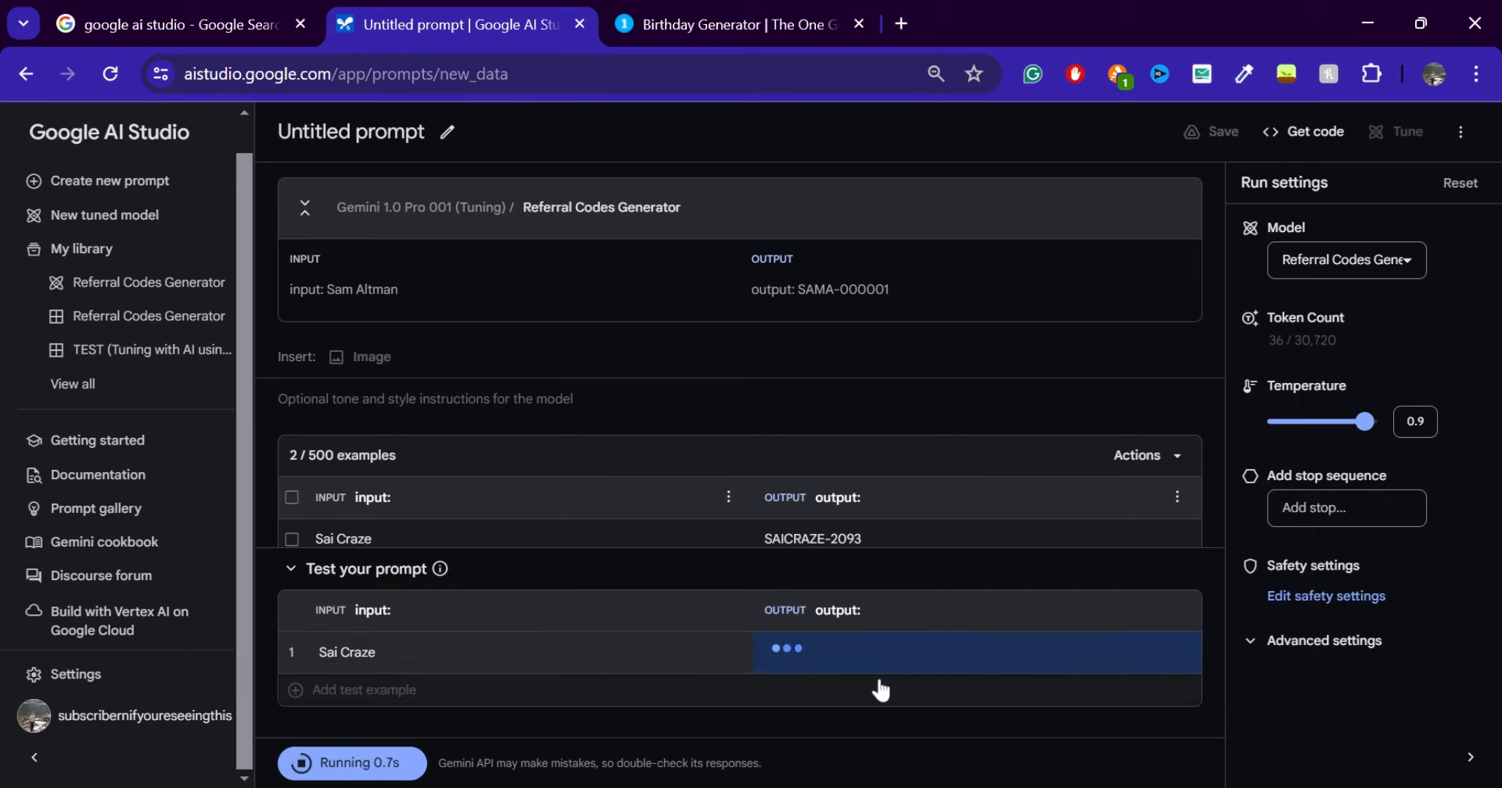
Add a second test input, "Arun Maini", generate its response with the tuned model, and collapse the test area after checking the code
click(427, 694)
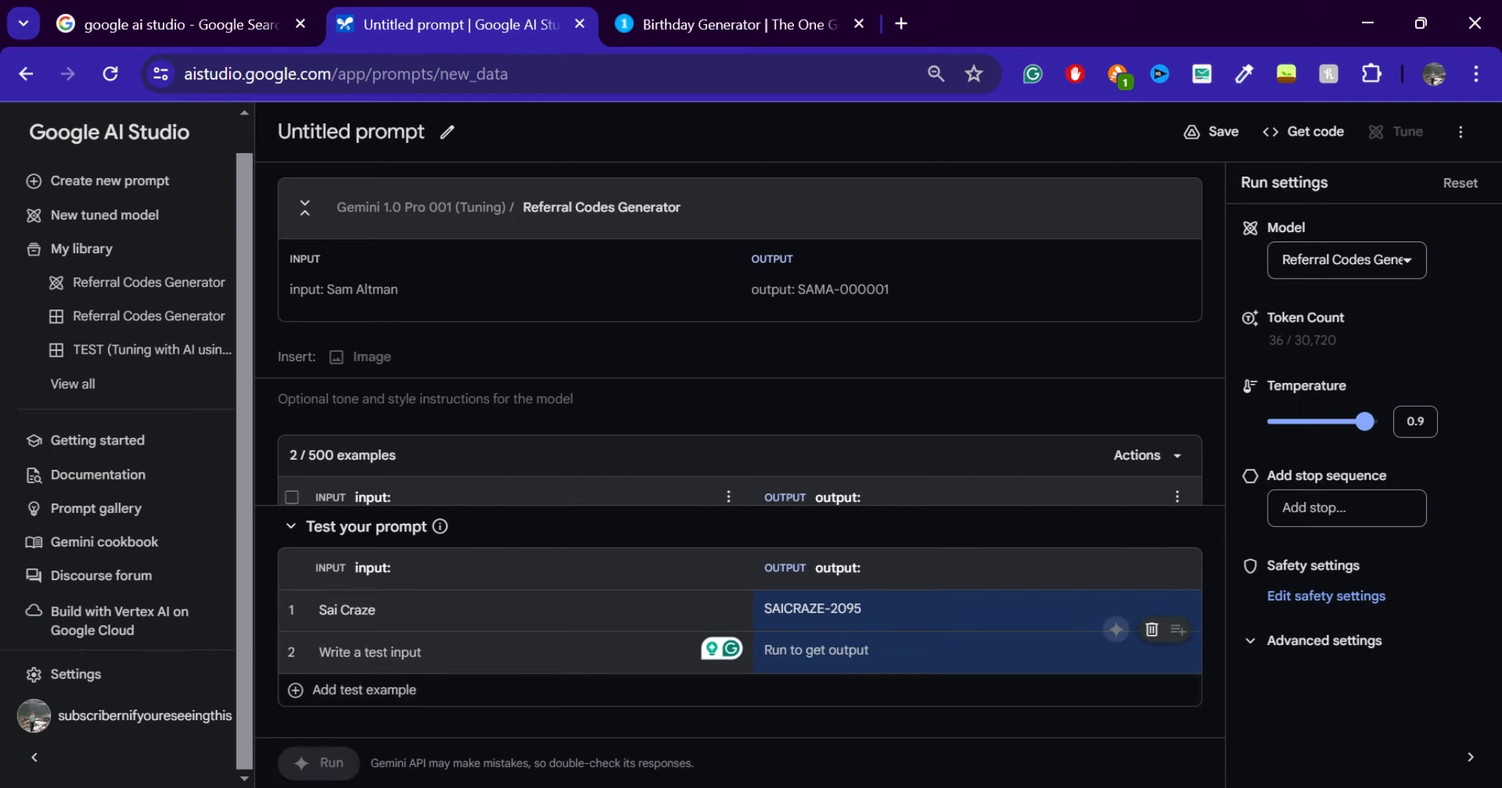
text(Qrun)
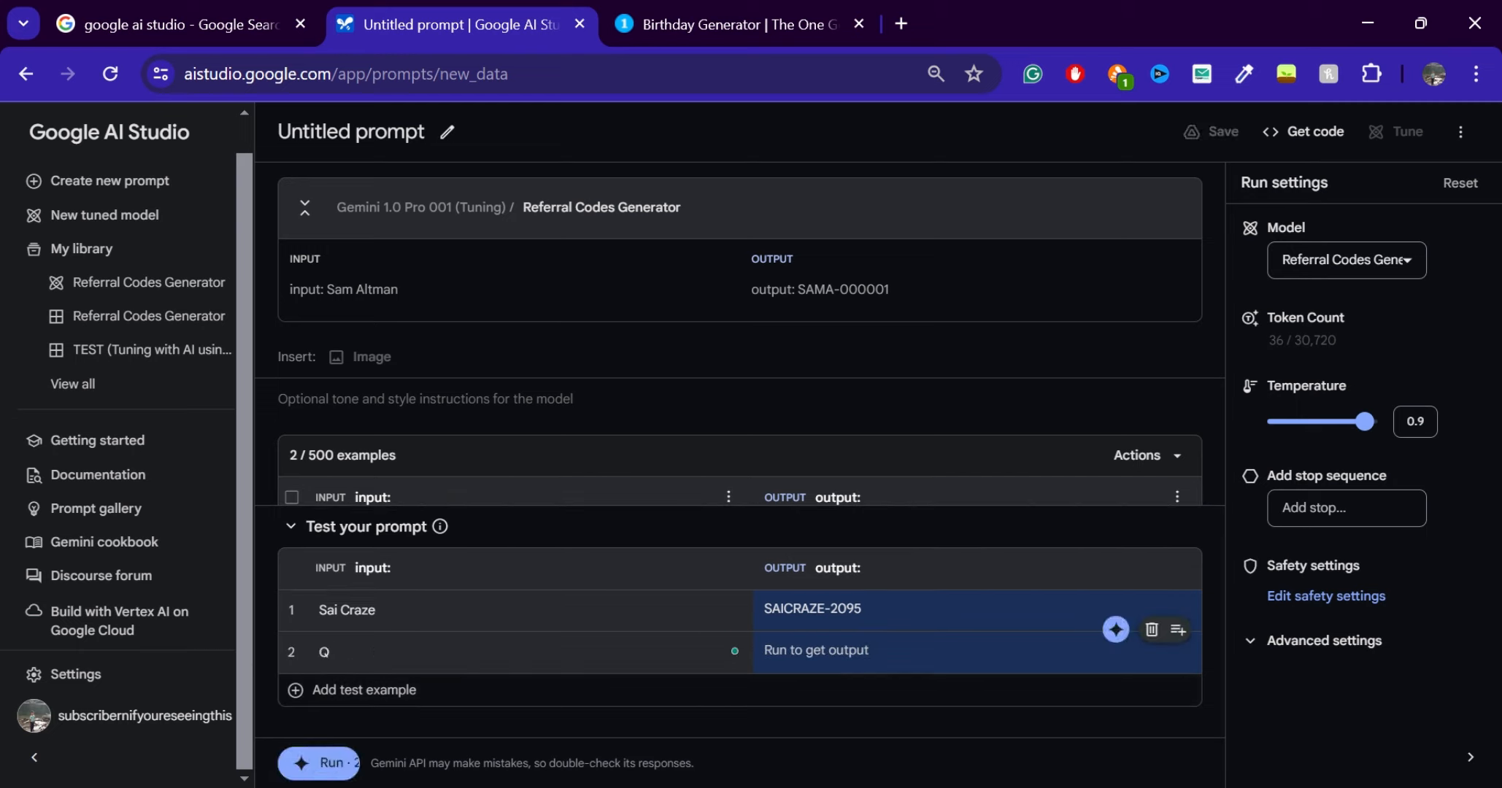
key(BackSpace)
text(Arun Maini)
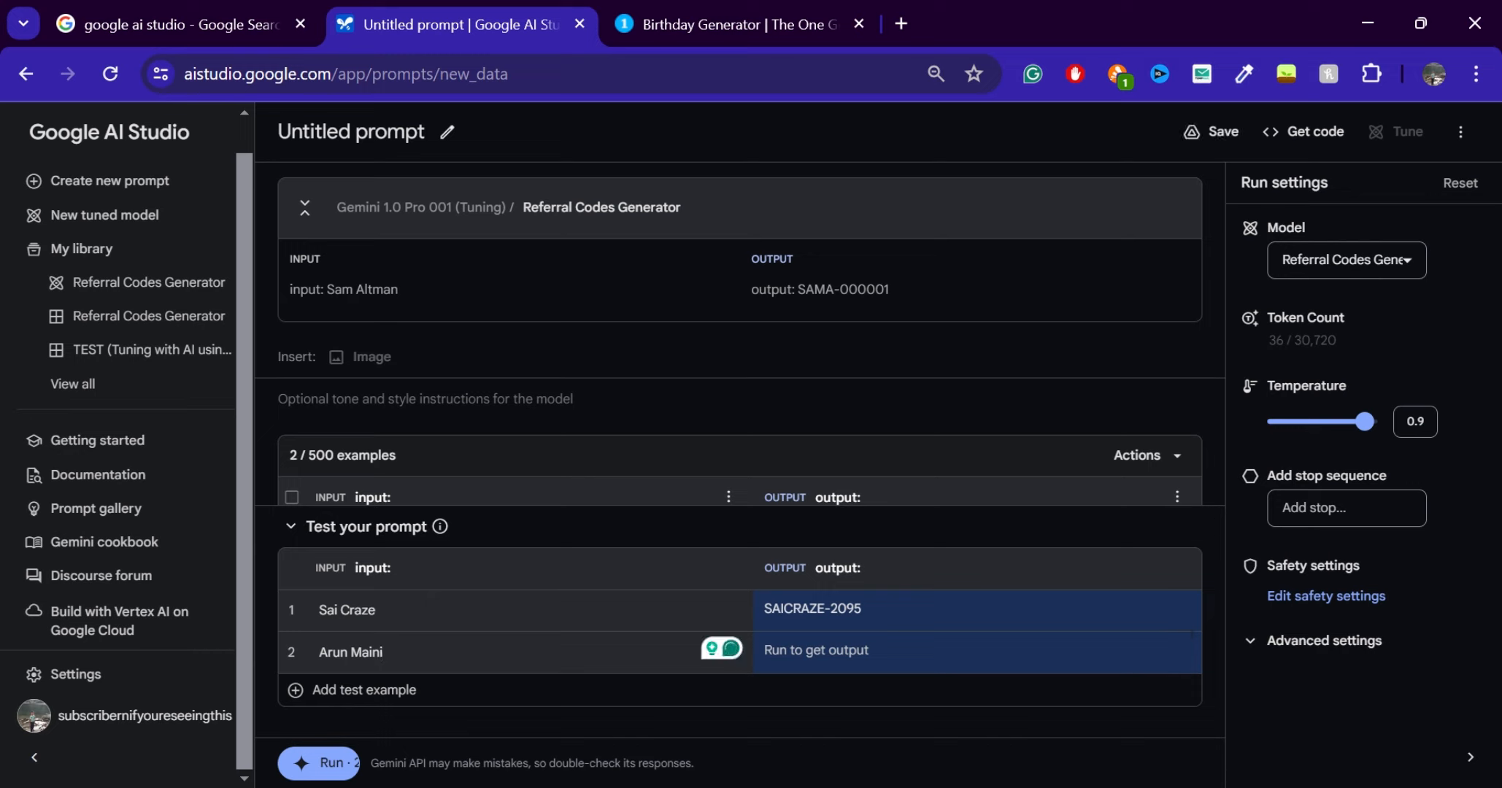
key(ctrl+Return)
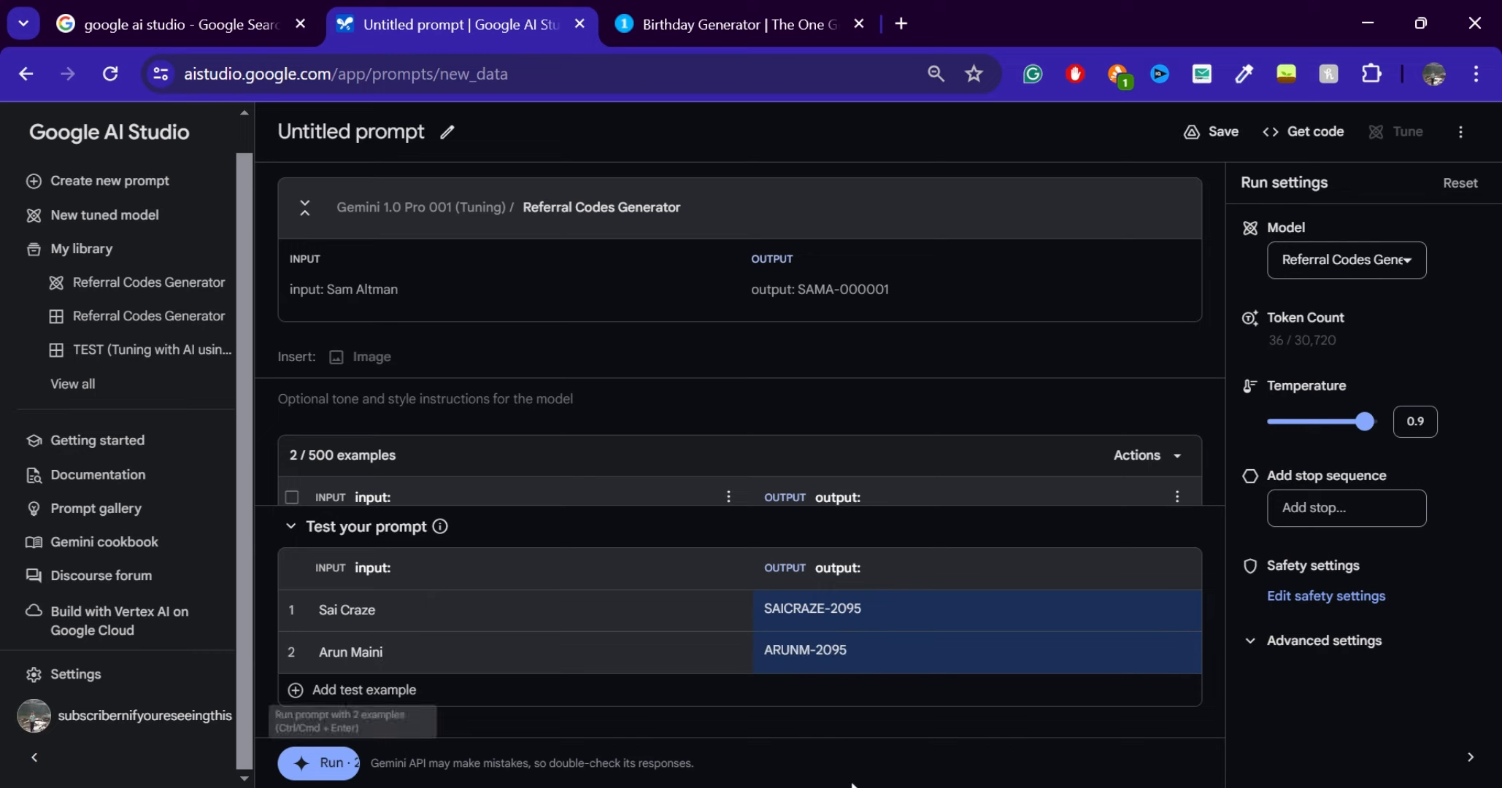
drag(863, 656, 782, 650)
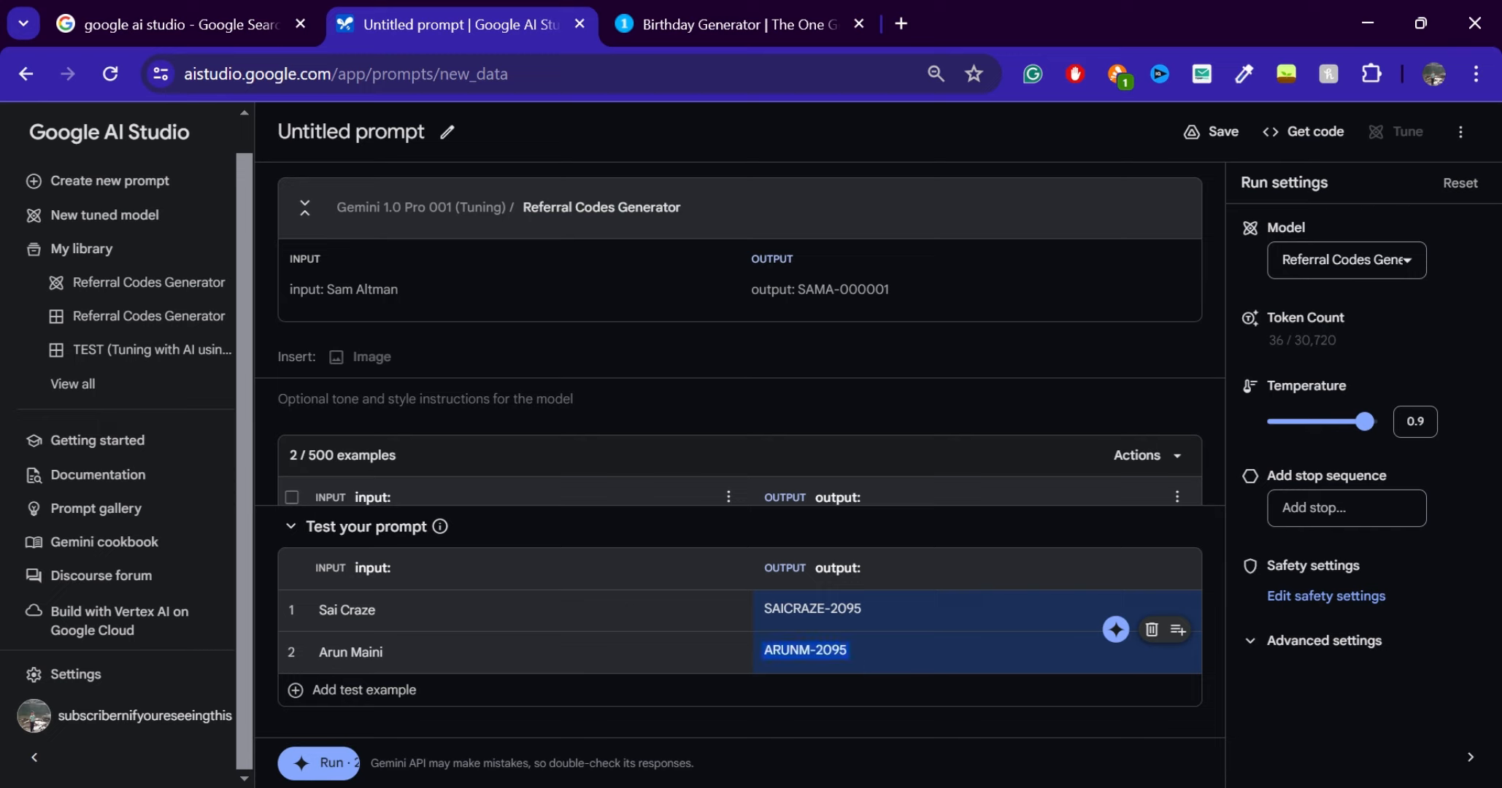
click(291, 527)
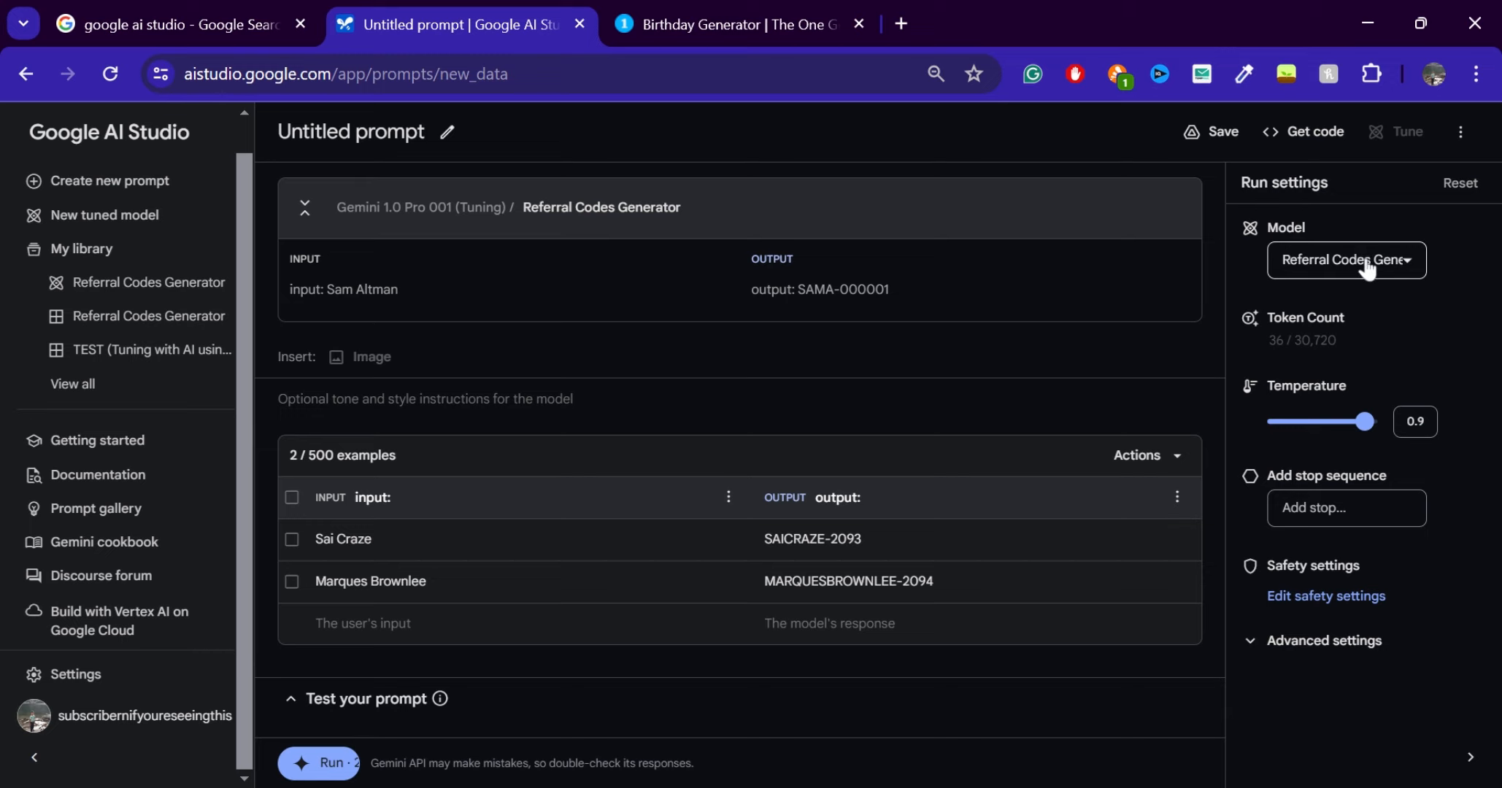